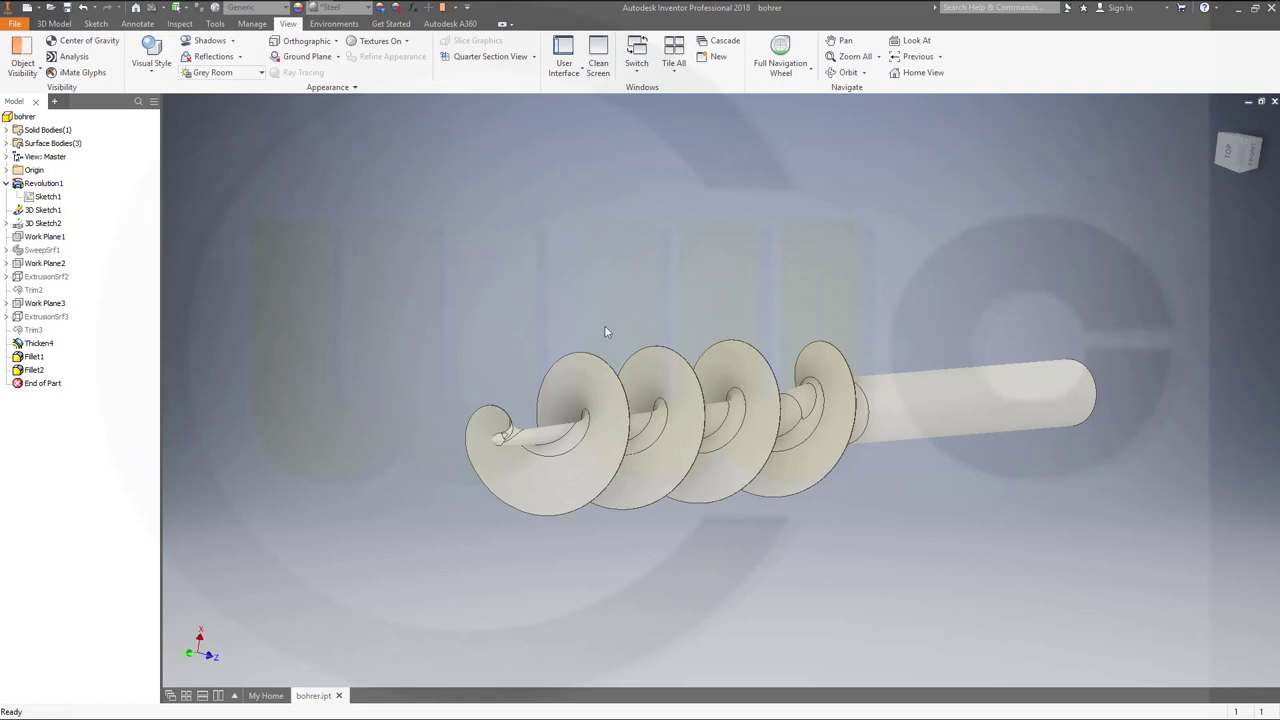
shift+middle_drag(610, 332, 690, 355)
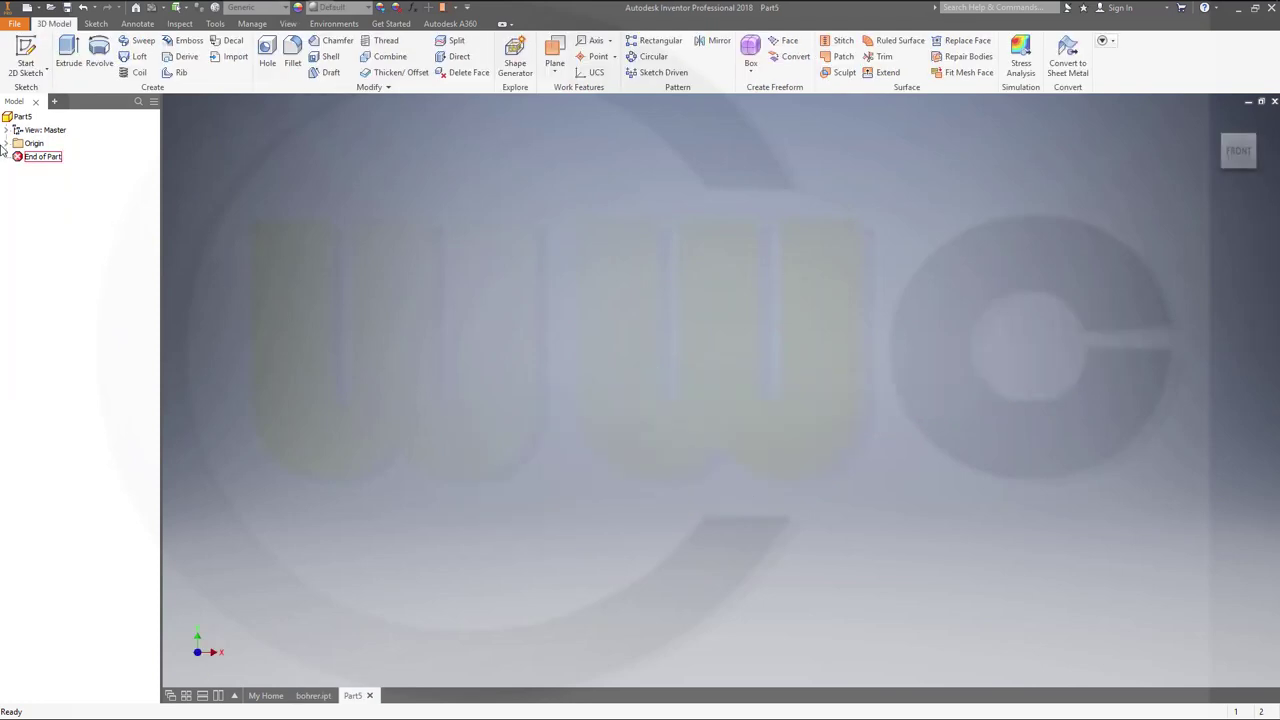
Make the YZ, XZ and XY origin planes of the new part visible.
click(6, 145)
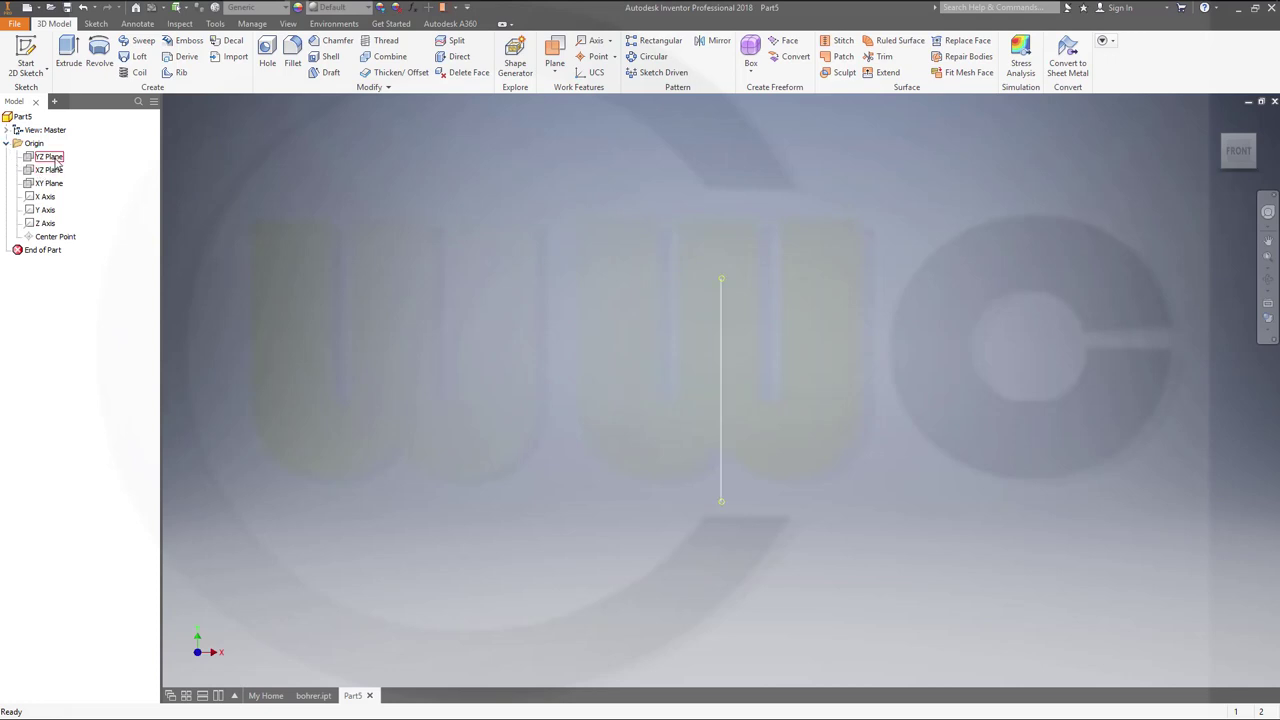
click(46, 157)
shift+click(60, 185)
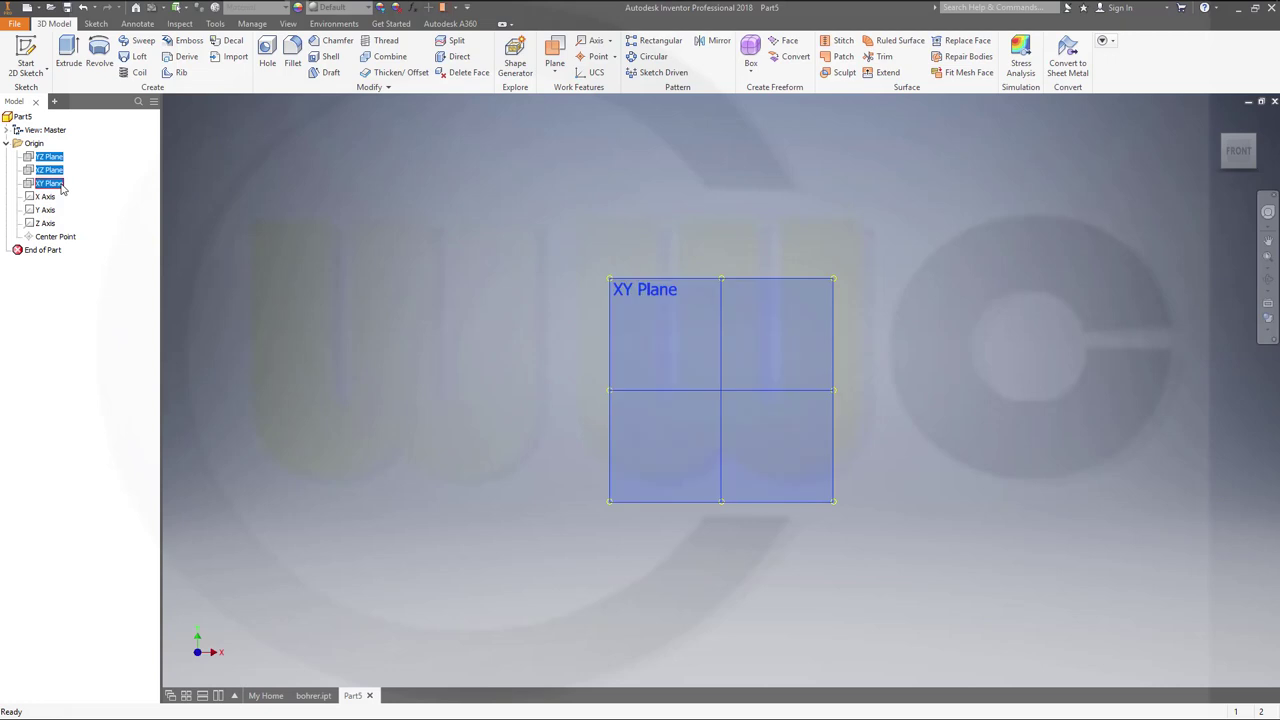
right_click(62, 188)
click(112, 255)
Create a work plane offset upward from the XZ plane by about 29.5 mm.
shift+middle_drag(480, 289, 459, 316)
click(554, 52)
drag(857, 366, 858, 277)
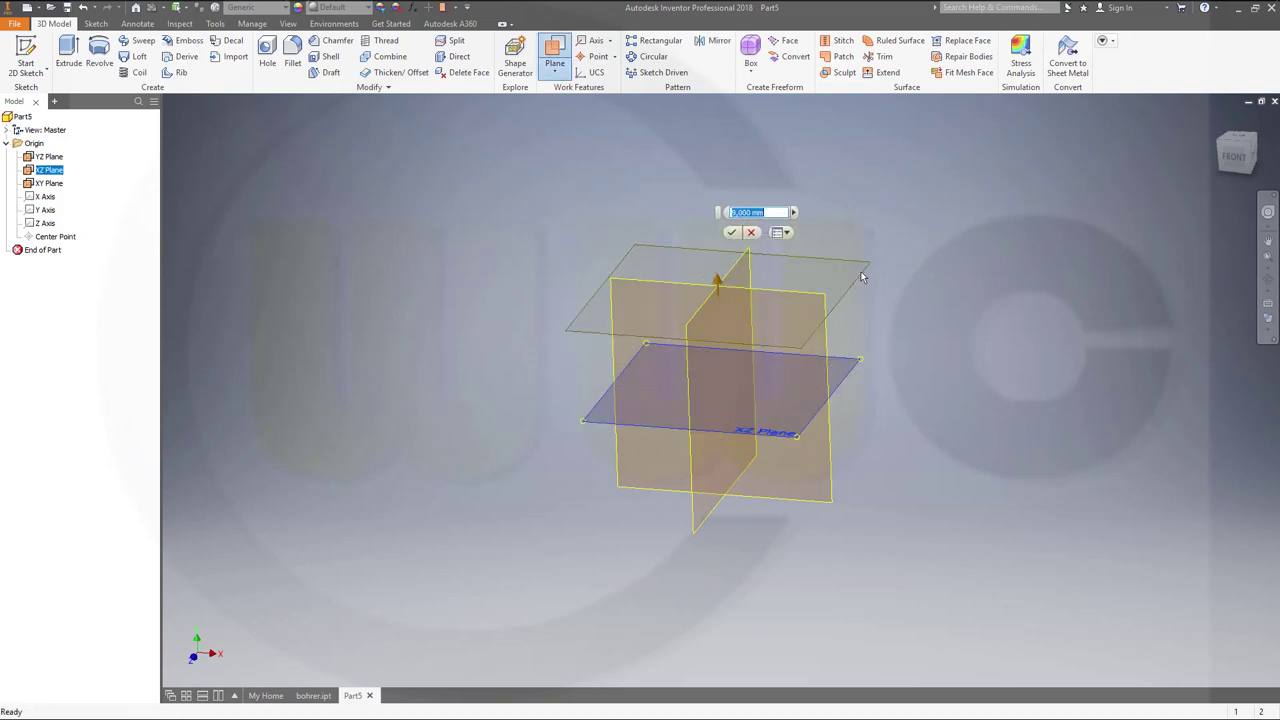
text(29,)
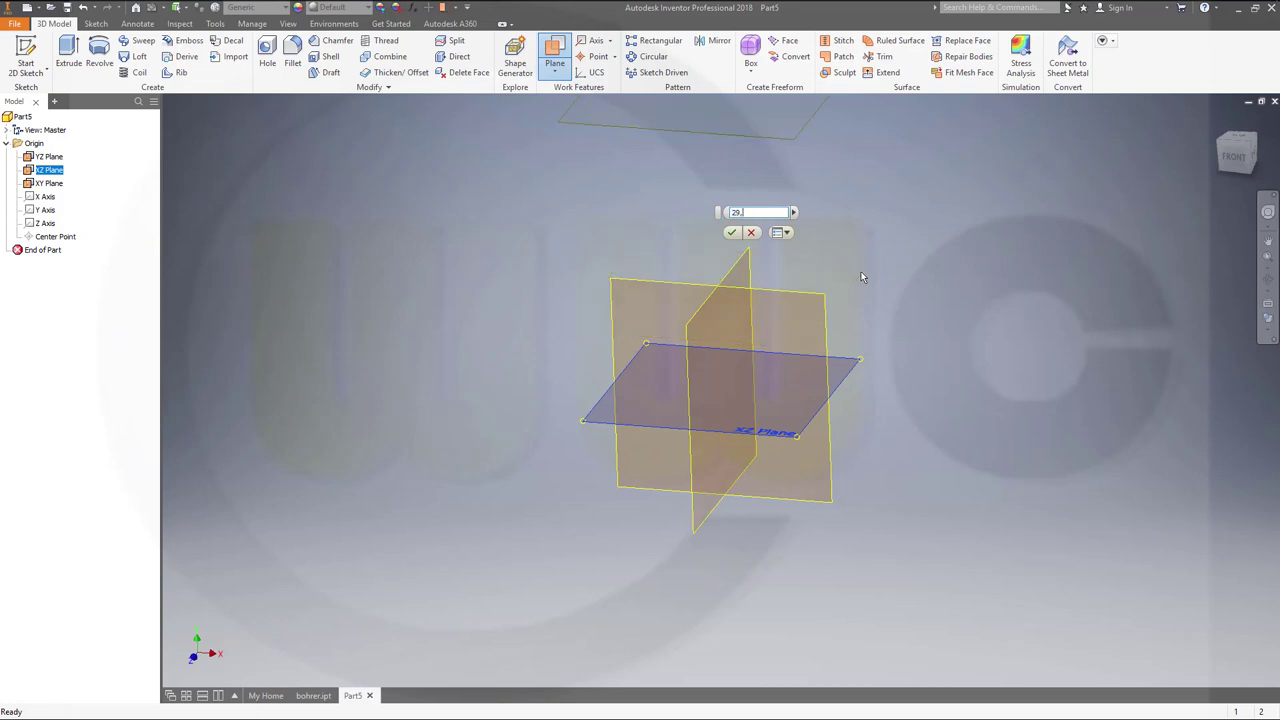
key(Return)
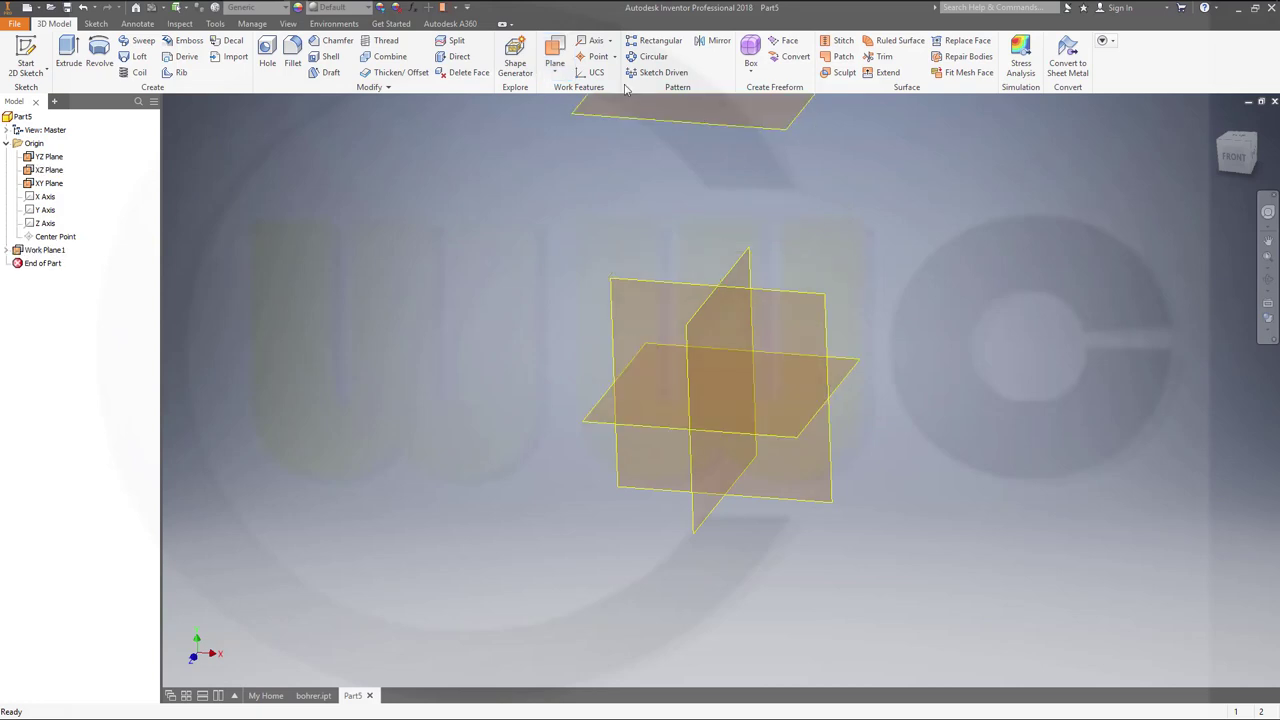
Create a second work plane offset 30 mm upward from the XZ plane.
click(554, 56)
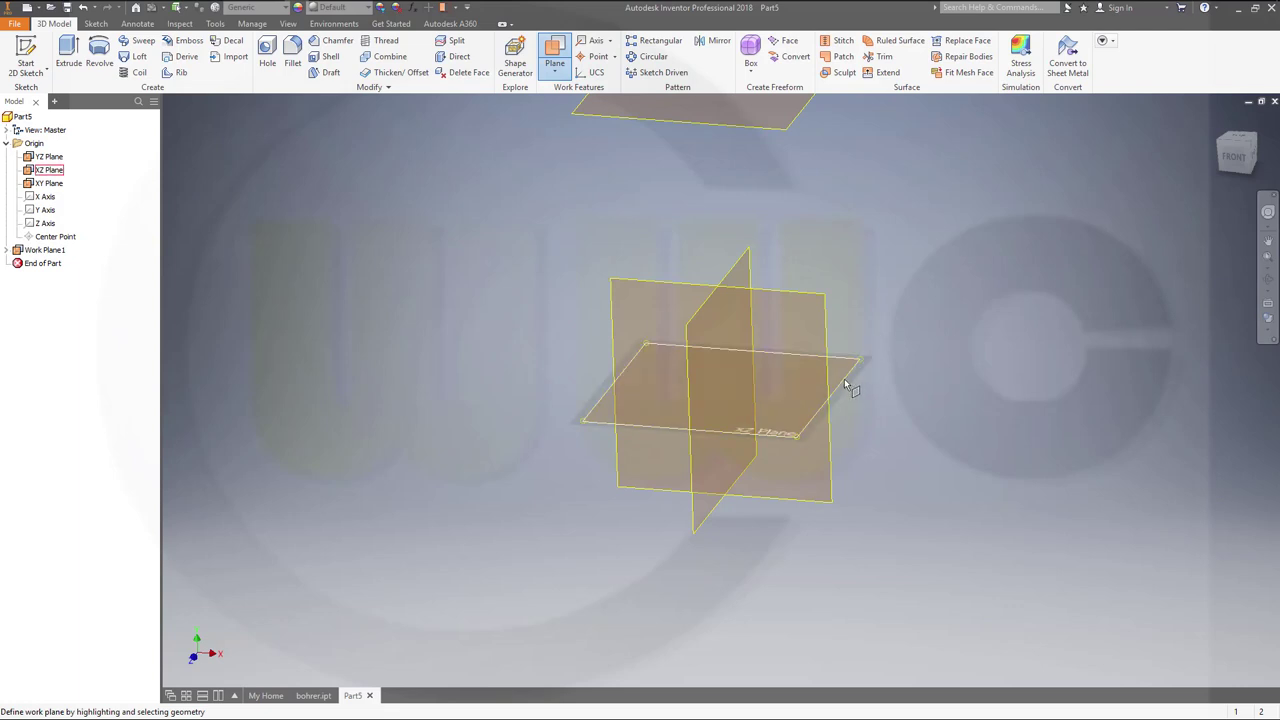
click(845, 370)
drag(845, 372, 830, 250)
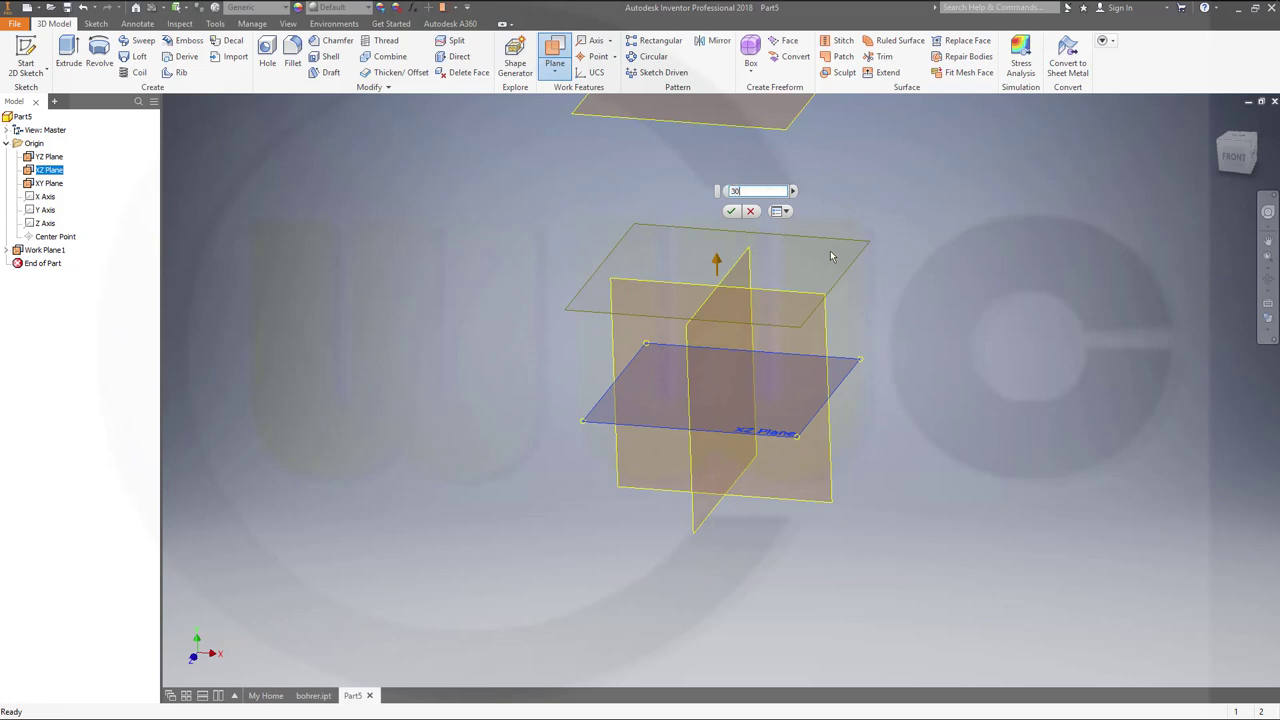
key(Return)
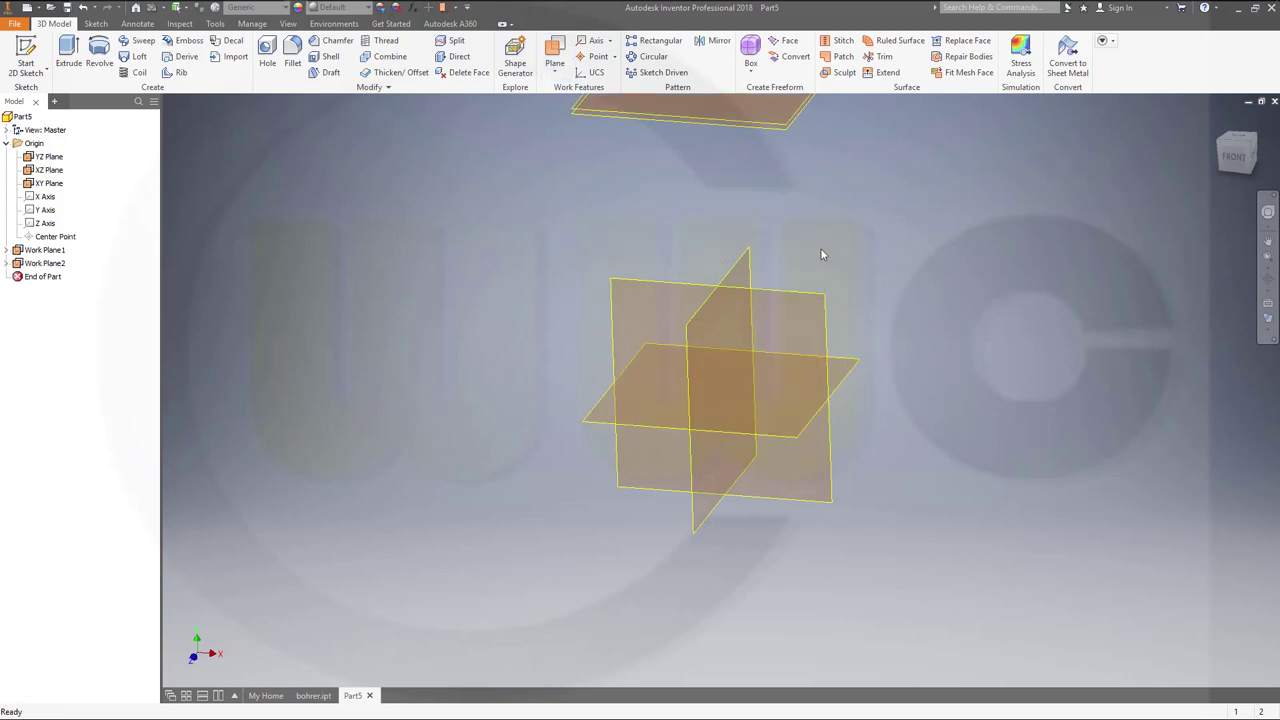
Create a third work plane offset upward from the XZ plane by about 75 mm.
key(F2)
drag(804, 230, 799, 373)
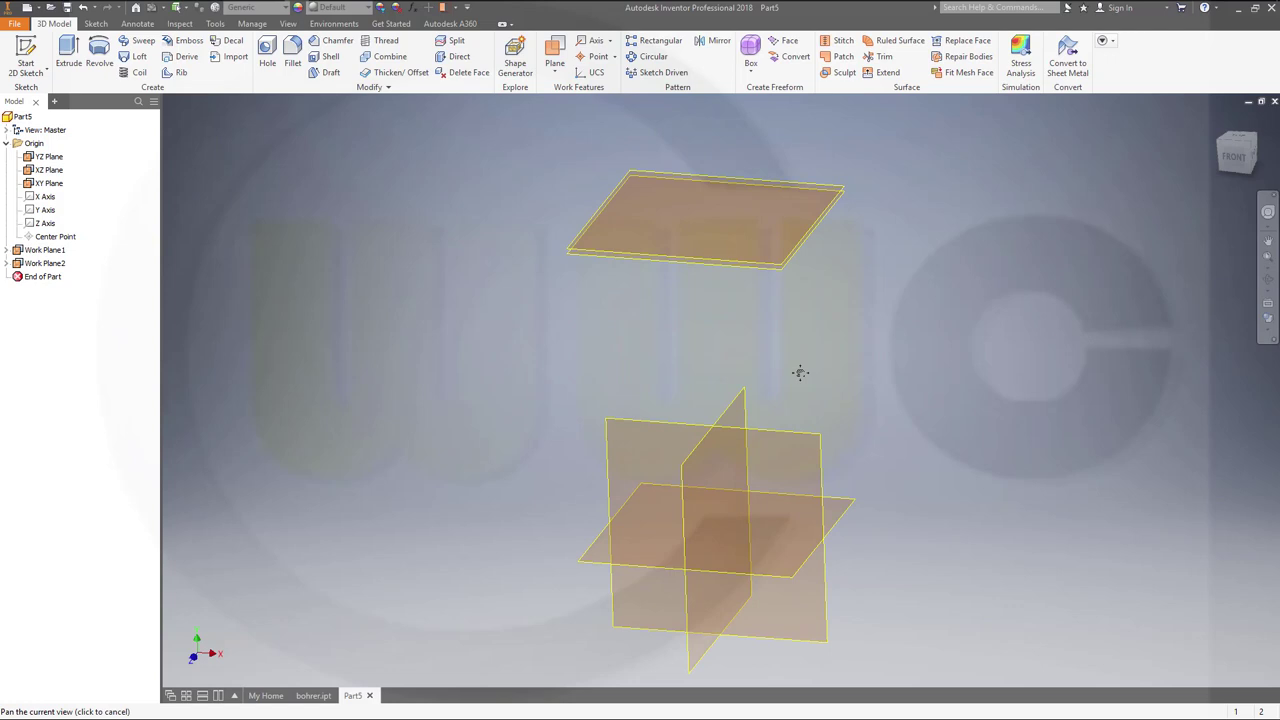
key(Escape)
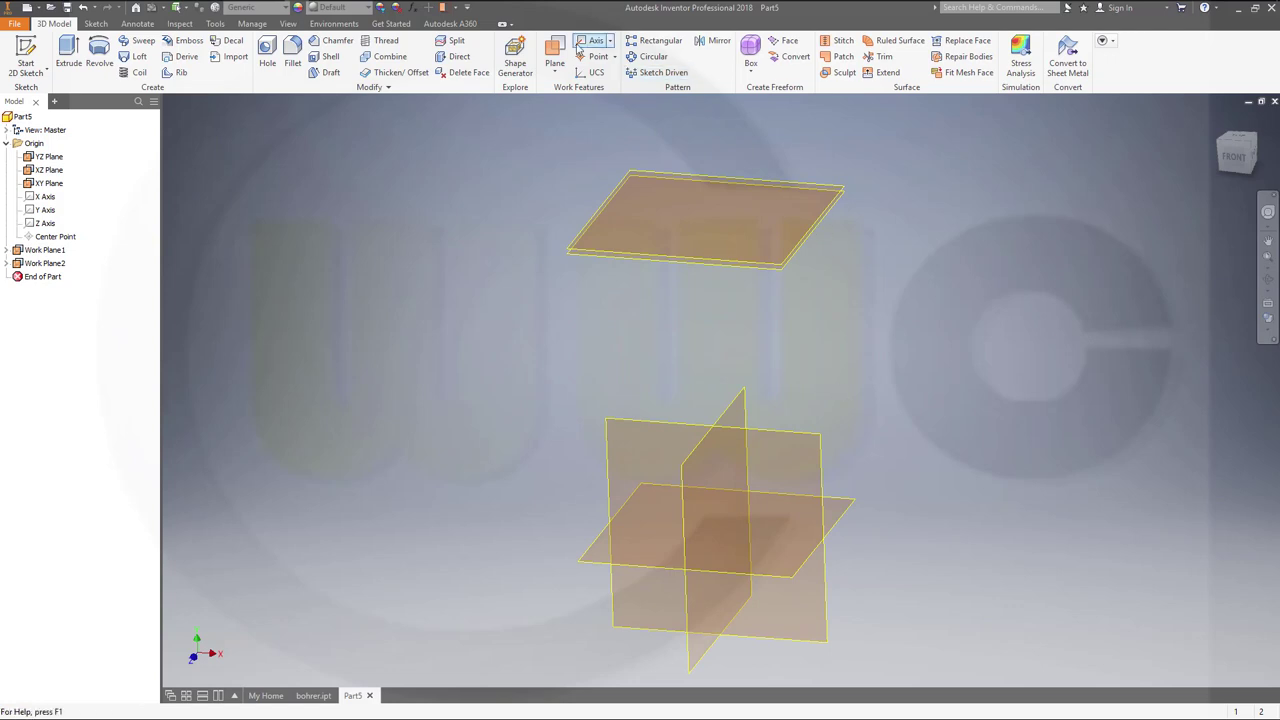
click(554, 55)
drag(850, 515, 851, 373)
key(Return)
Start a sketch on the XY plane with a horizontal line about 12.7 mm long from the origin and a vertical line about 22.8 mm long.
scroll(886, 336, down, 2)
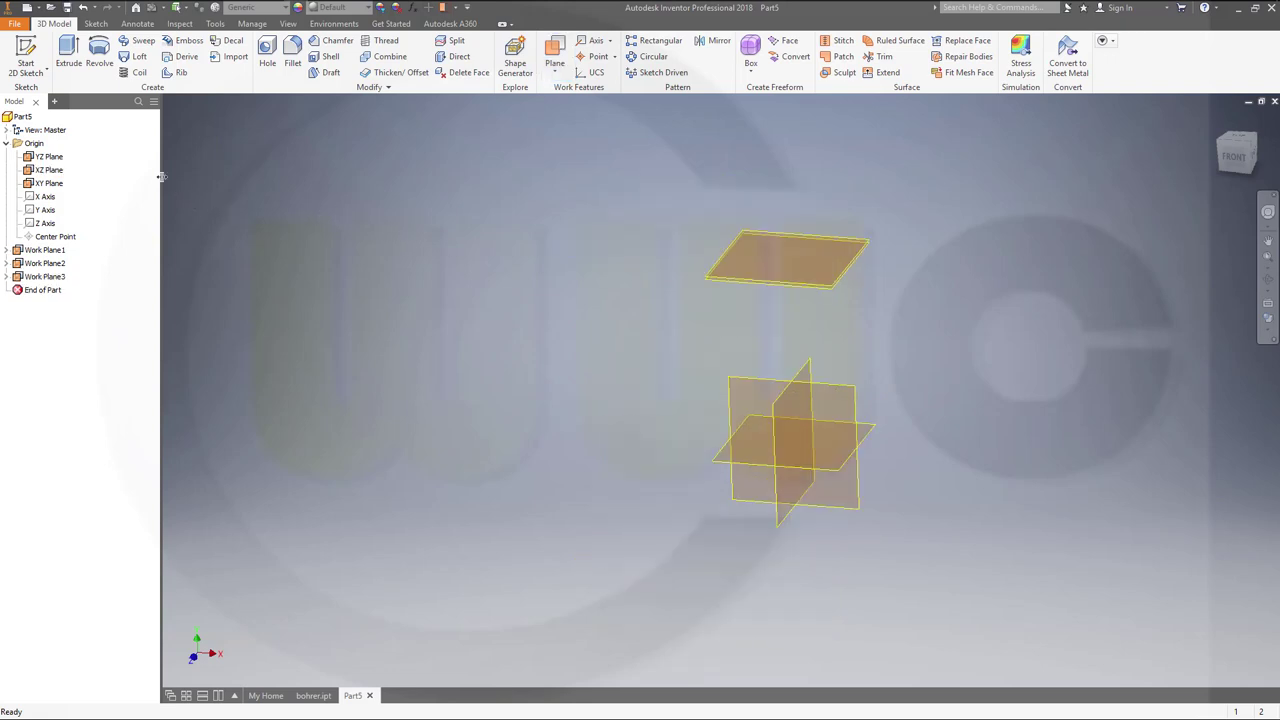
click(26, 60)
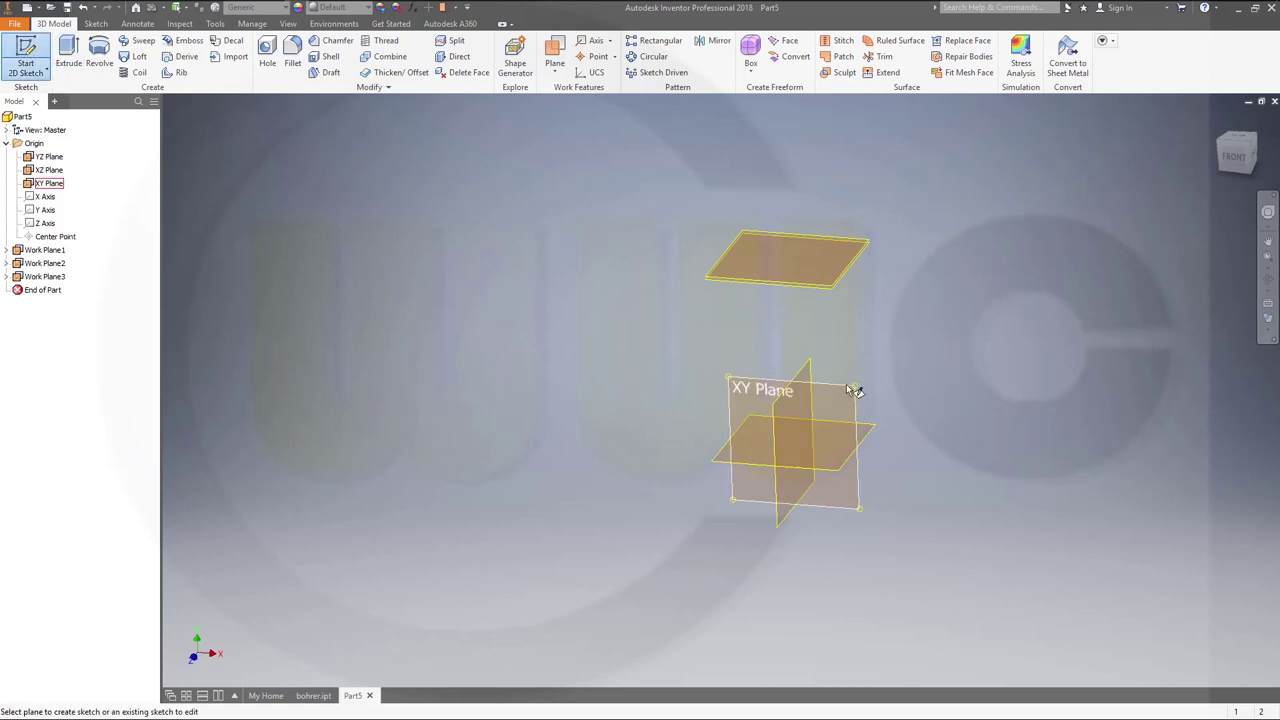
click(853, 390)
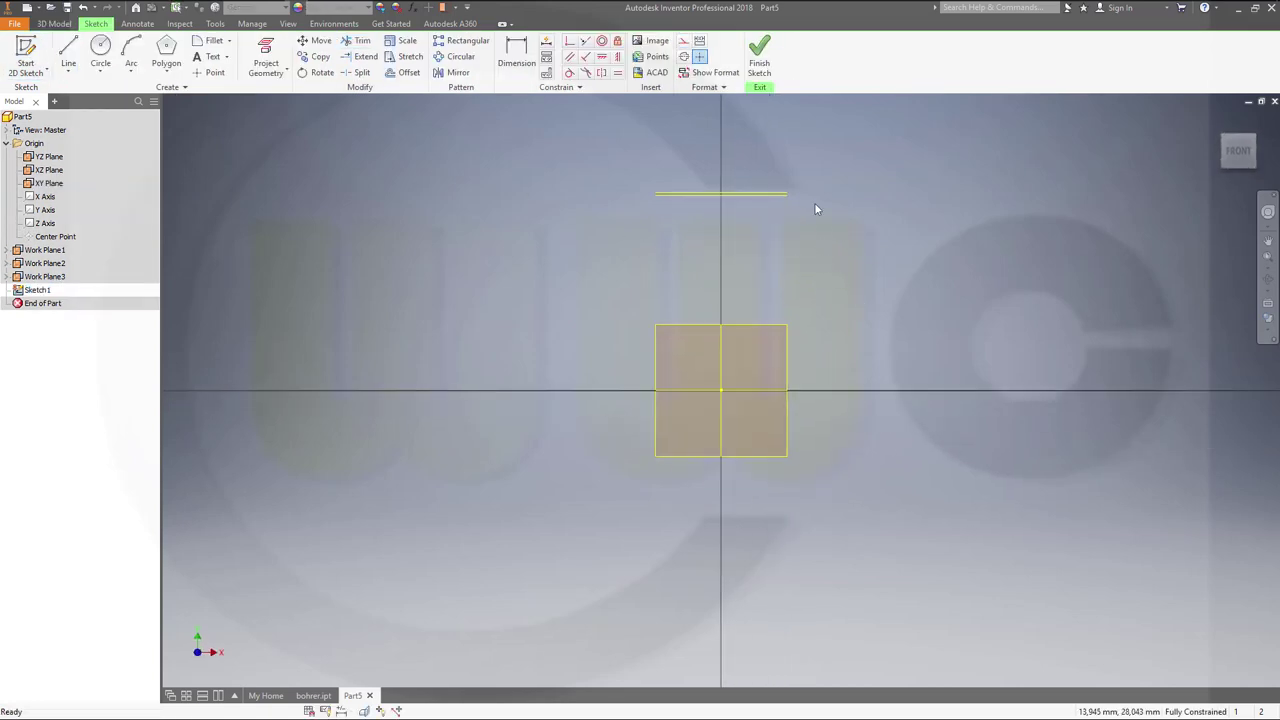
middle_drag(829, 237, 780, 358)
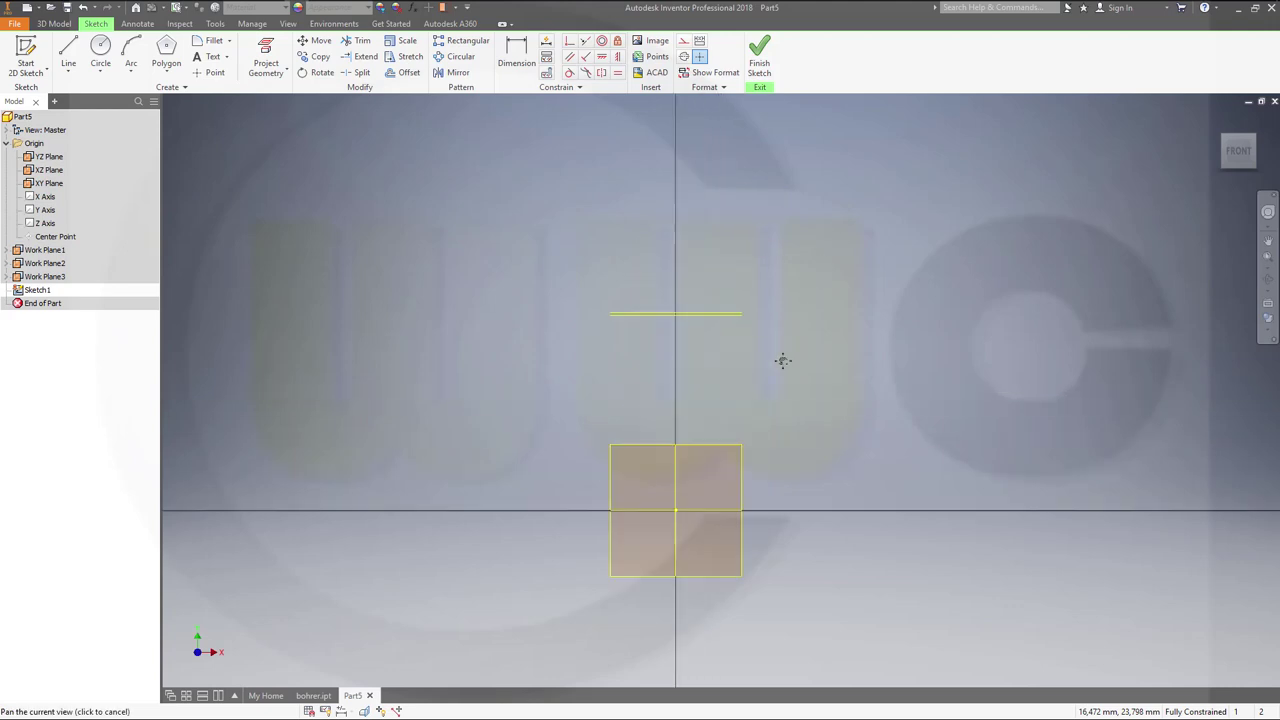
click(72, 52)
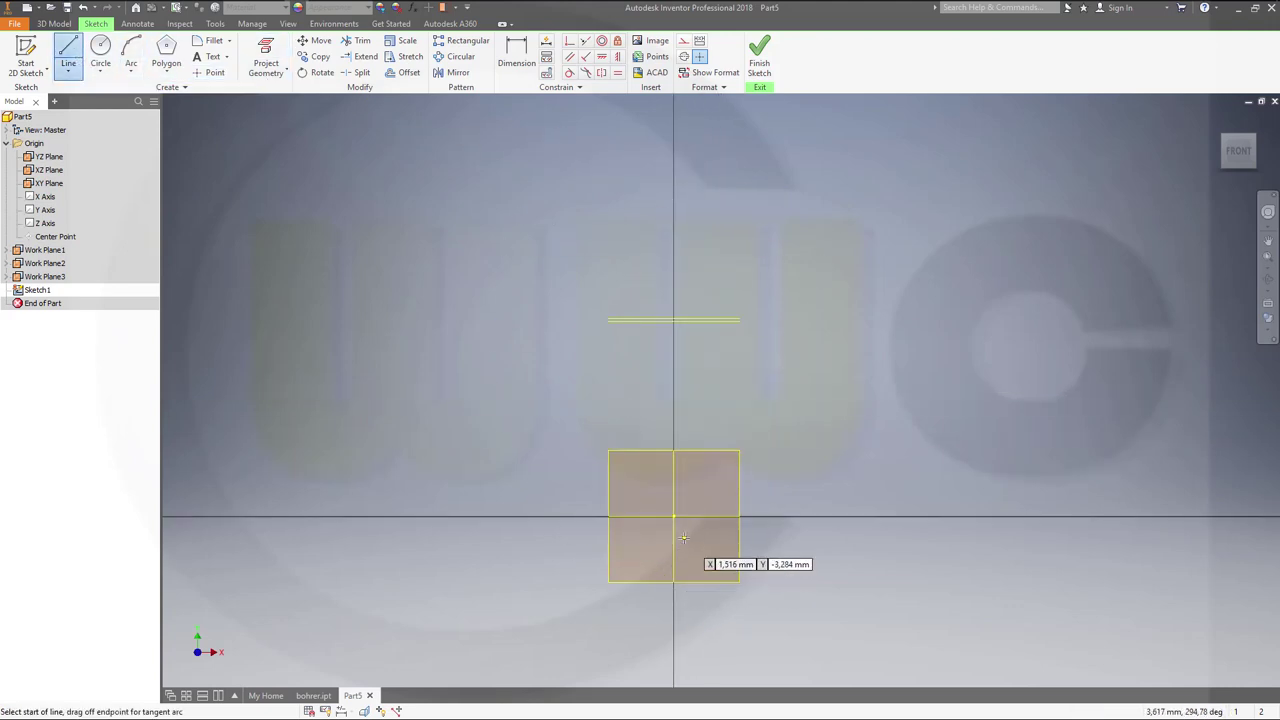
scroll(684, 539, up, 3)
click(664, 495)
click(823, 495)
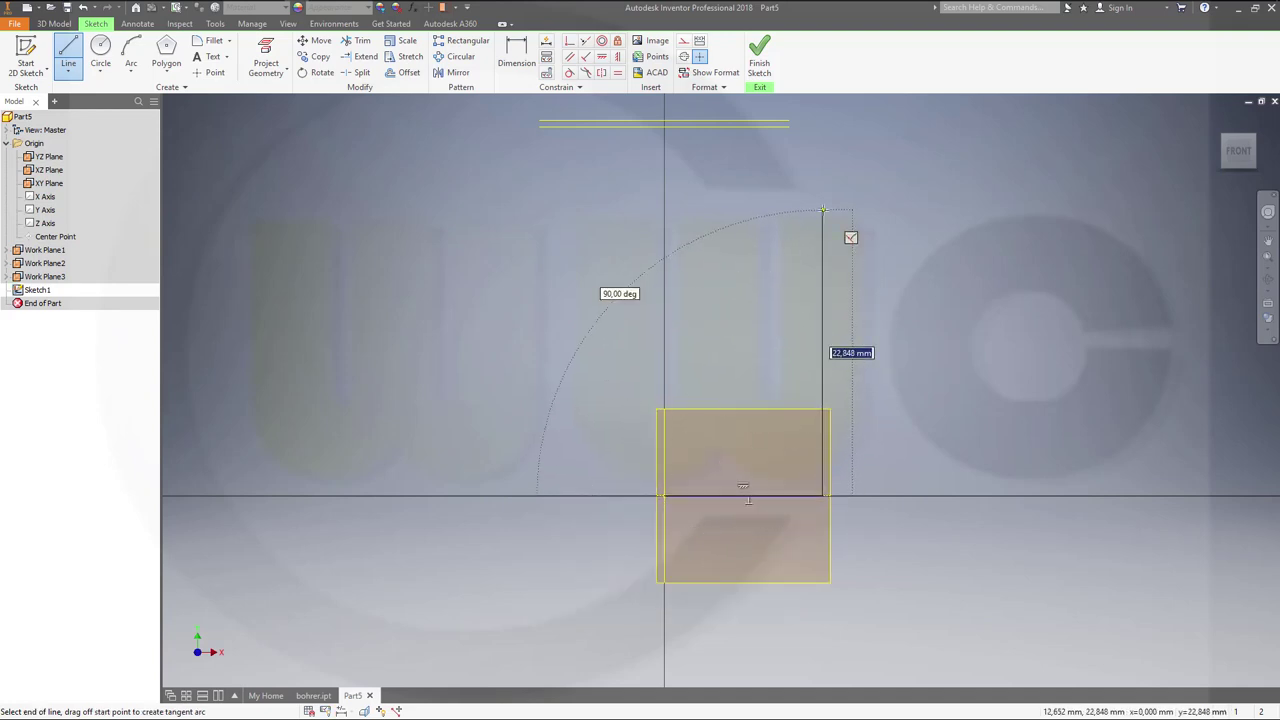
click(823, 210)
Continue the profile with a tangent arc, a slanted line and a short line to the Y axis at about 63.6 mm height, and close it.
drag(823, 208, 810, 157)
middle_drag(810, 157, 791, 626)
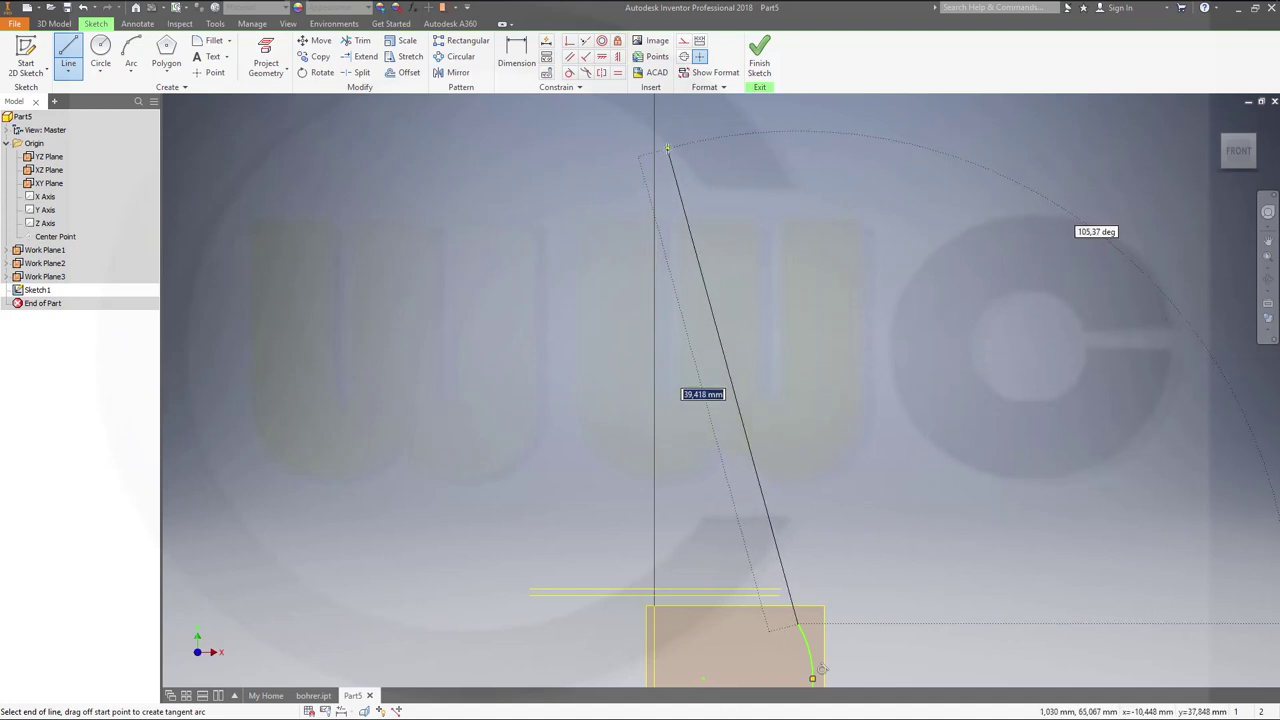
middle_drag(666, 149, 686, 242)
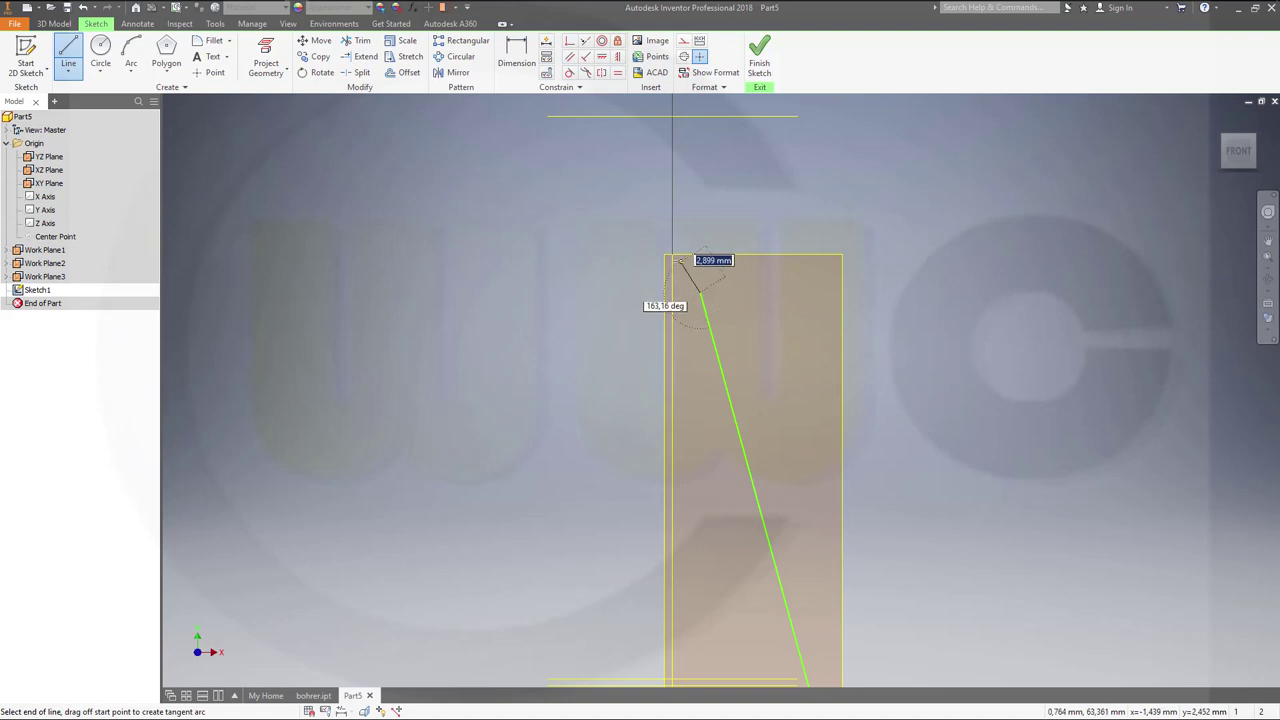
click(673, 257)
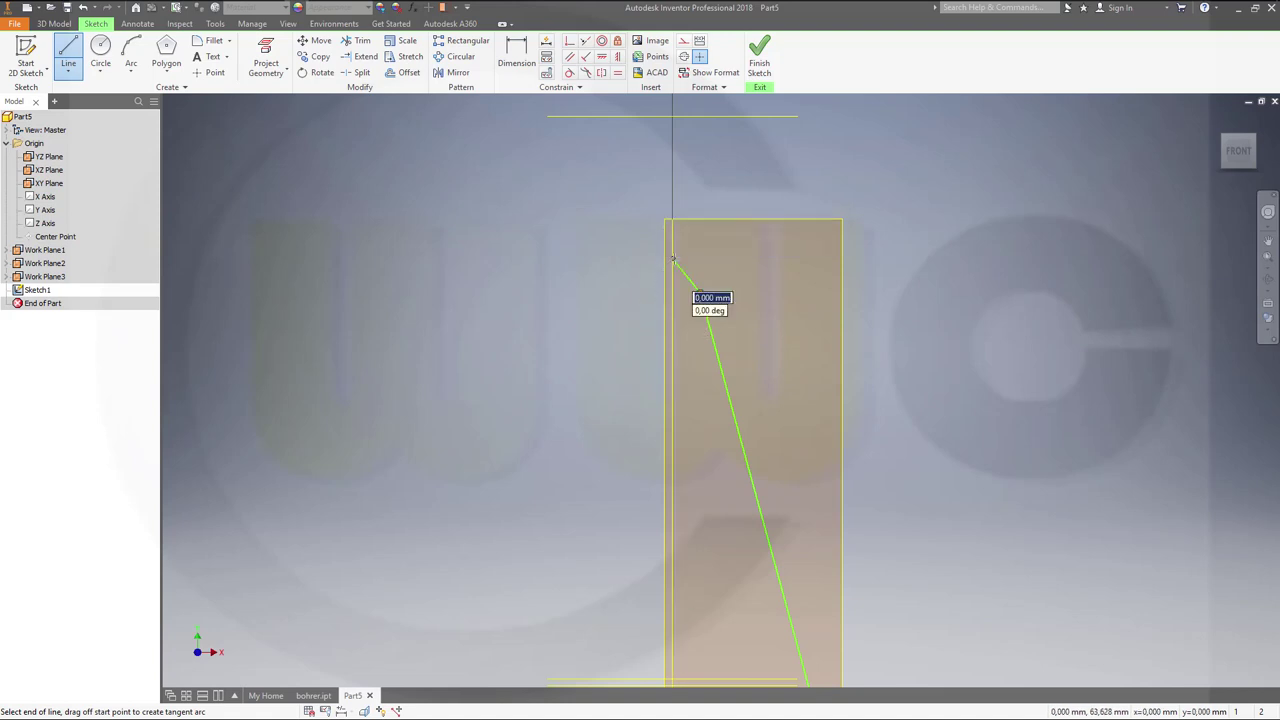
right_click(650, 288)
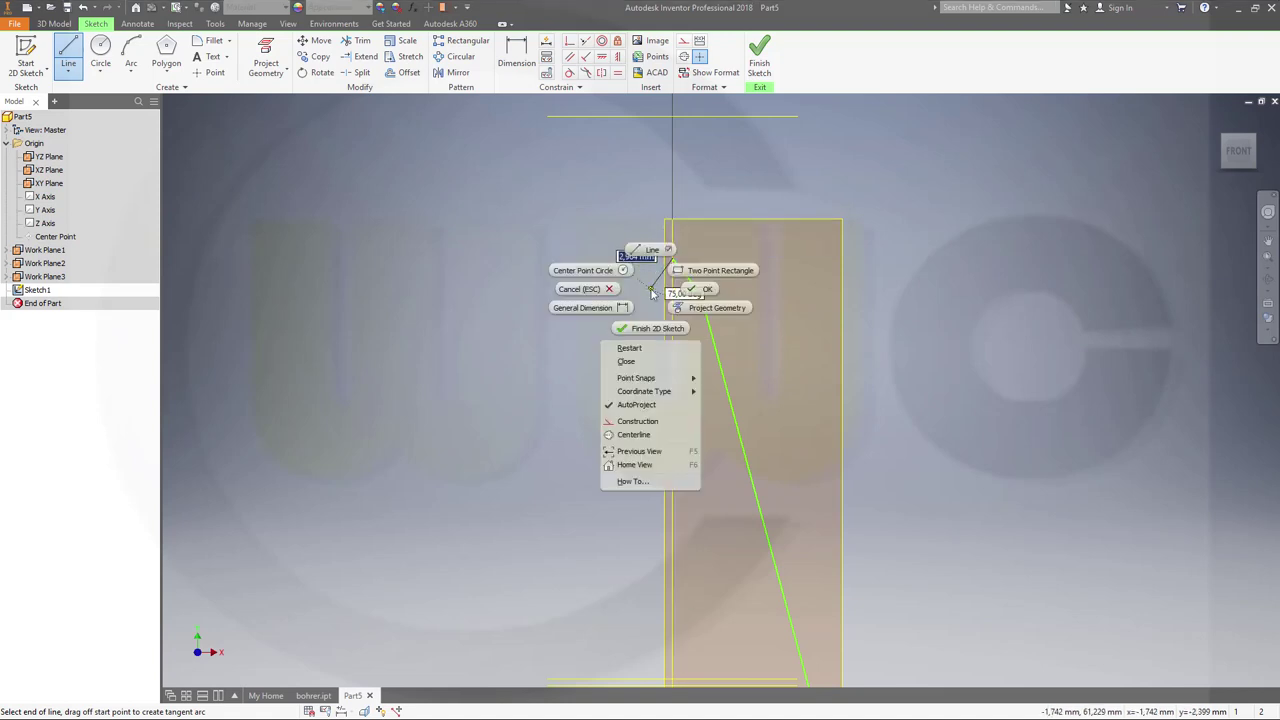
click(627, 362)
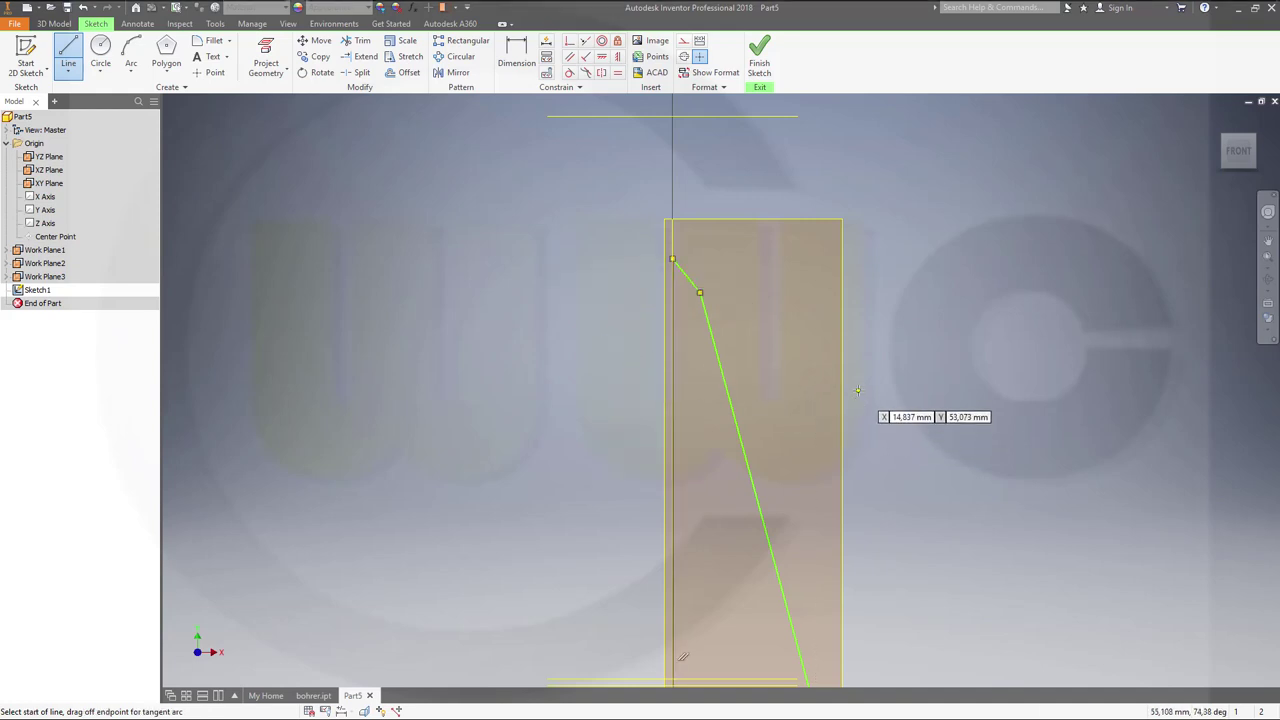
Try to add a vertical constraint to the profile's closing line along the Y axis.
key(F2)
drag(855, 443, 858, 348)
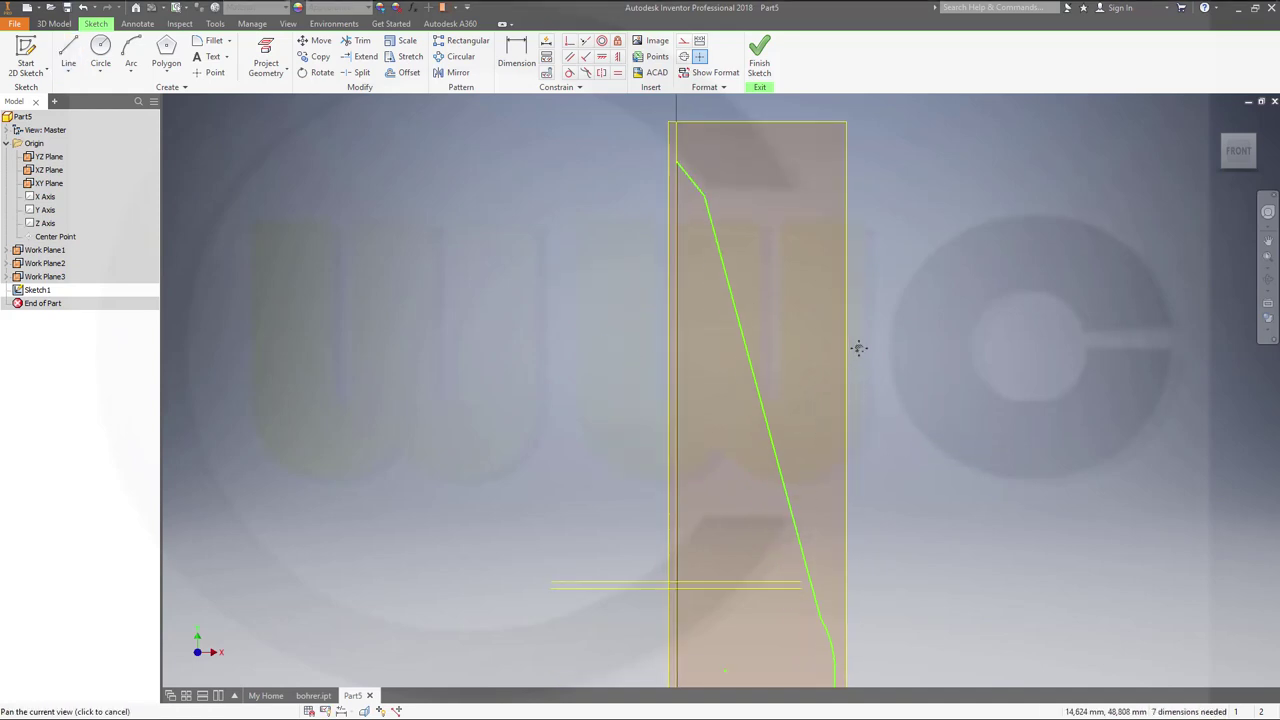
click(677, 470)
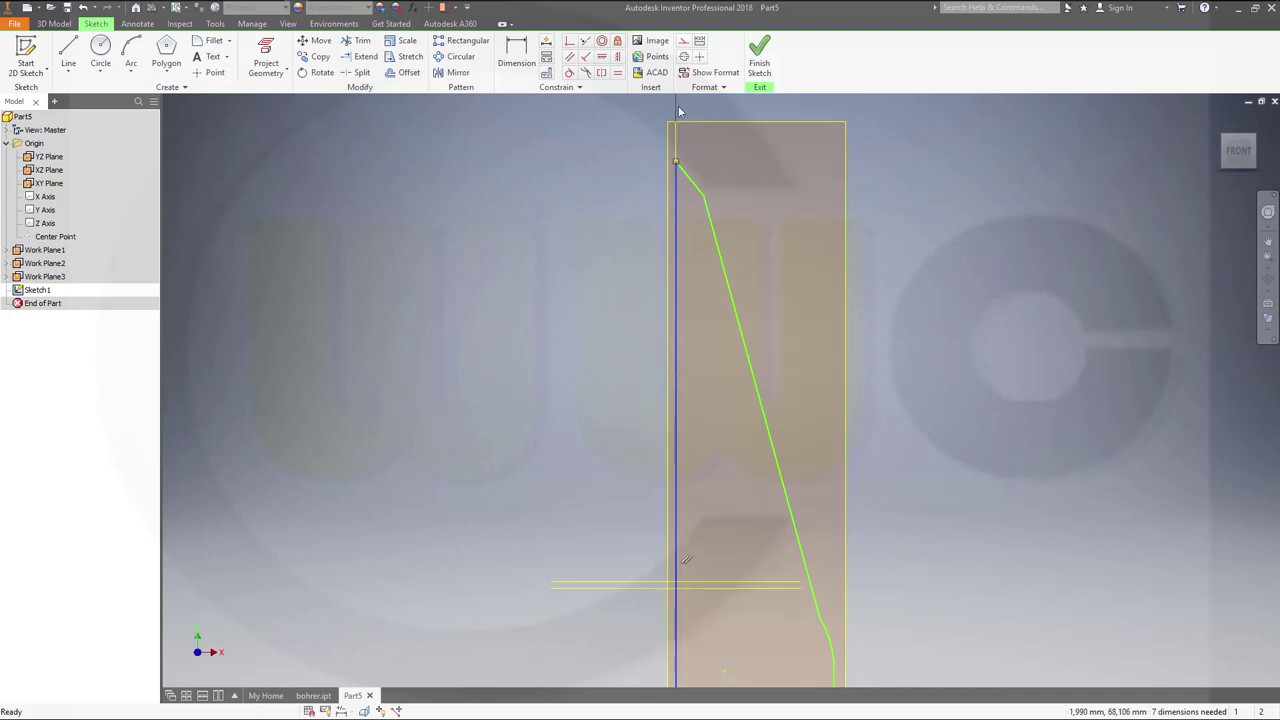
click(618, 58)
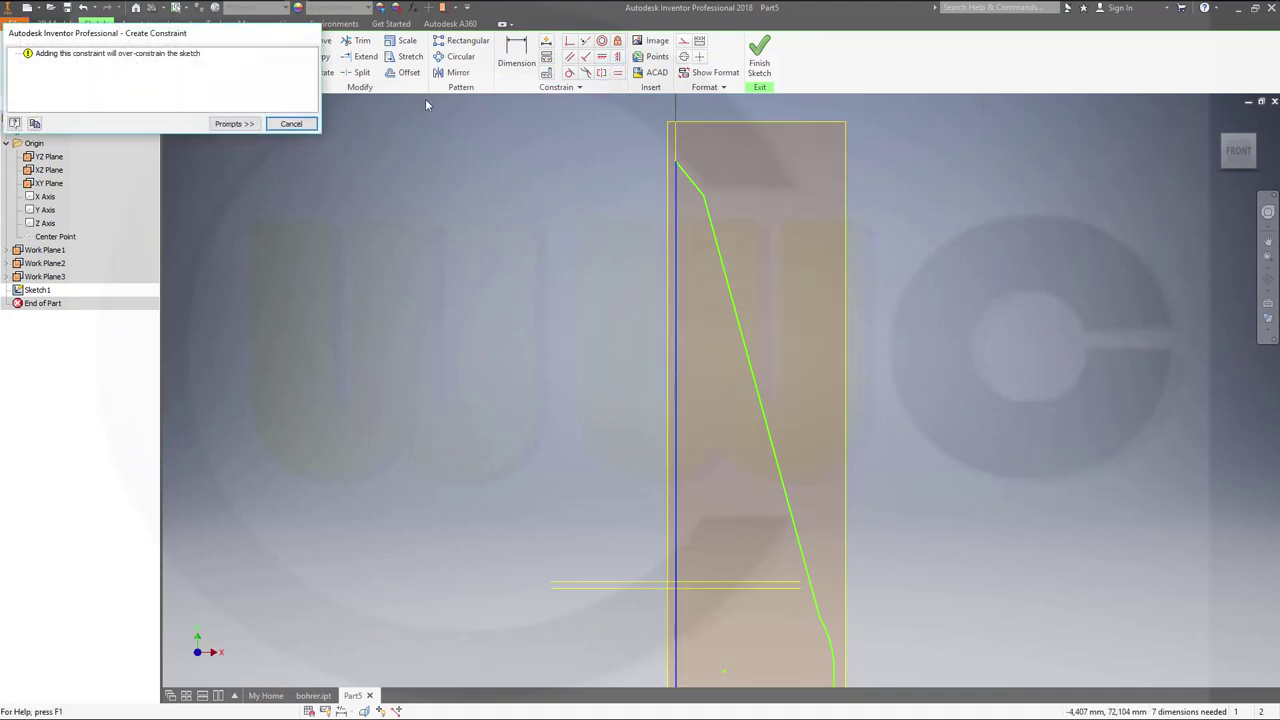
click(289, 124)
Project the uppermost work plane into the sketch and convert the projected line to construction geometry.
key(F2)
mouse_move(879, 312)
mouse_down()
mouse_move(907, 257)
mouse_move(907, 193)
mouse_up()
scroll(910, 450, down, 2)
mouse_move(930, 514)
middle_down()
mouse_move(883, 423)
mouse_move(887, 378)
mouse_move(935, 608)
middle_up()
scroll(887, 385, up, 2)
scroll(887, 385, down, 2)
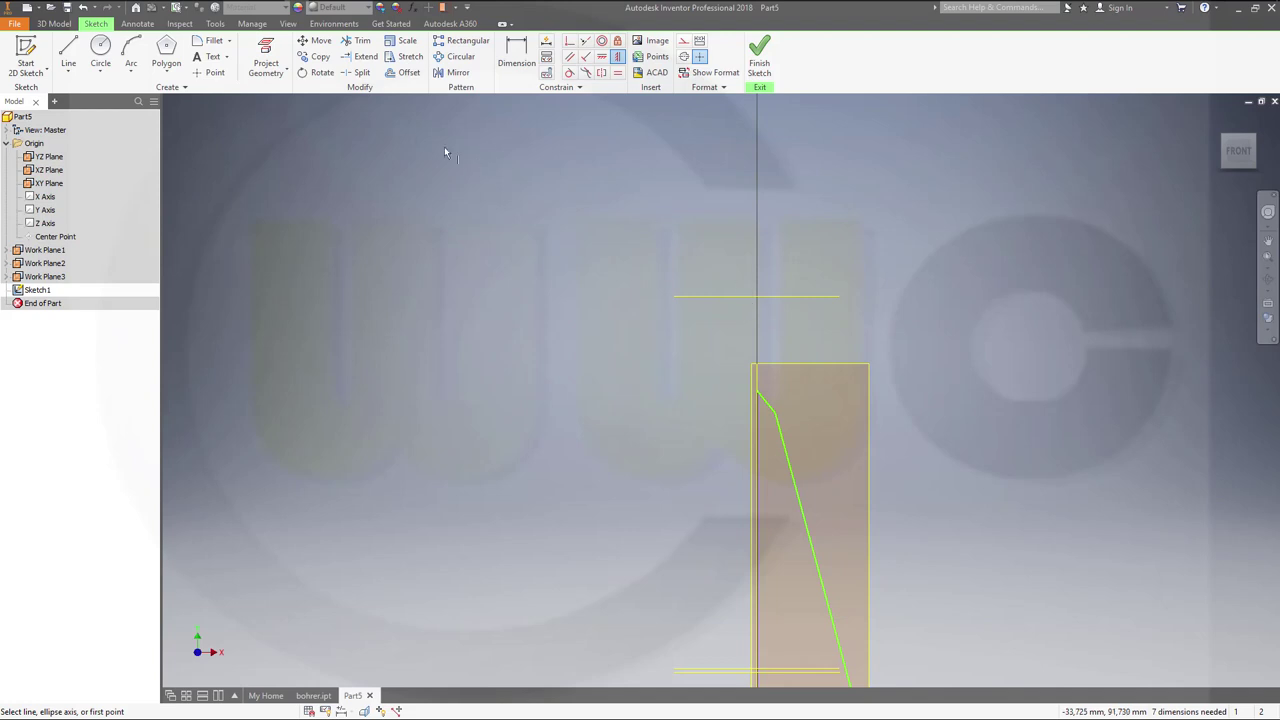
click(266, 52)
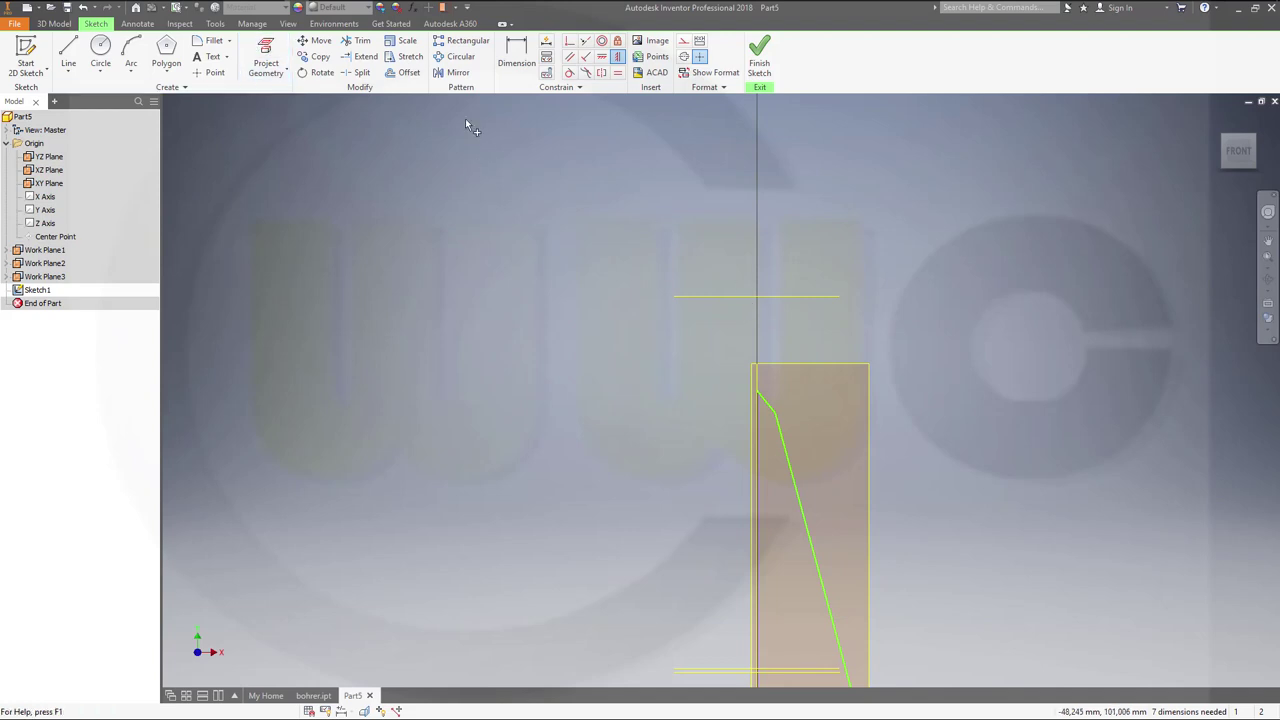
click(781, 296)
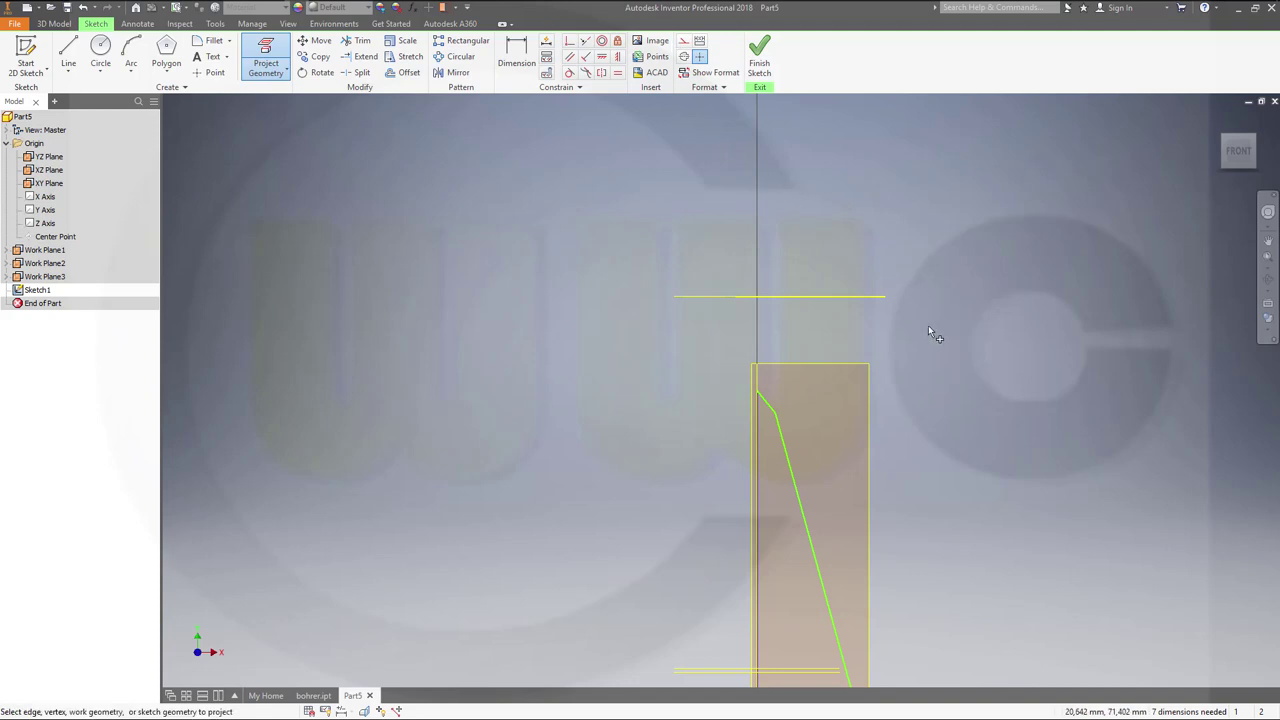
key(Escape)
drag(922, 329, 829, 270)
click(684, 40)
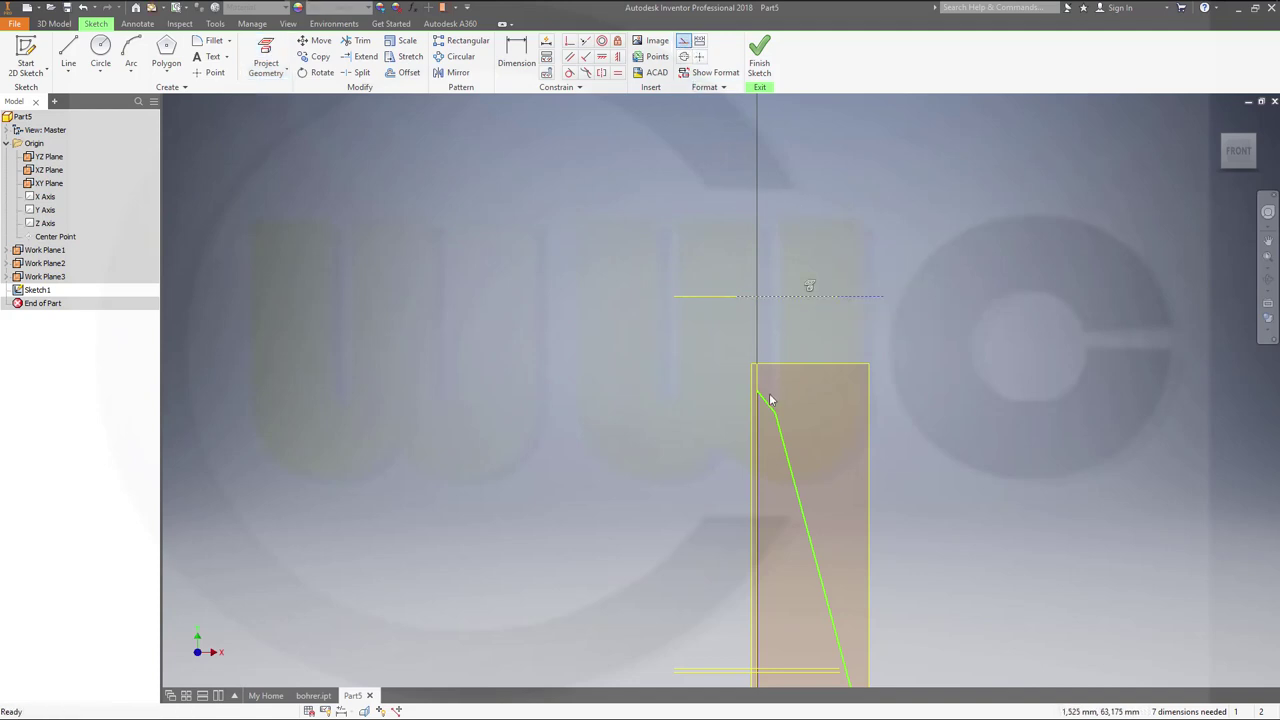
Try to apply a coincident constraint between the profile's vertical closing line and the projected construction line.
click(569, 40)
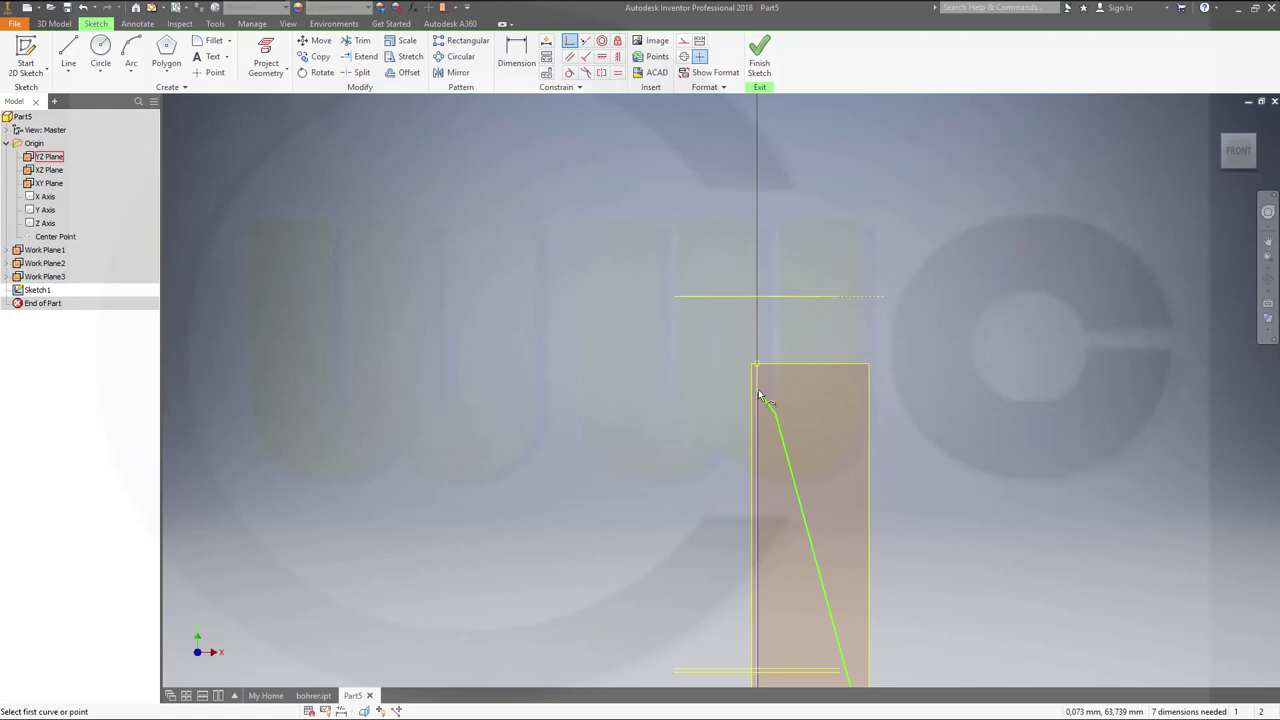
click(758, 397)
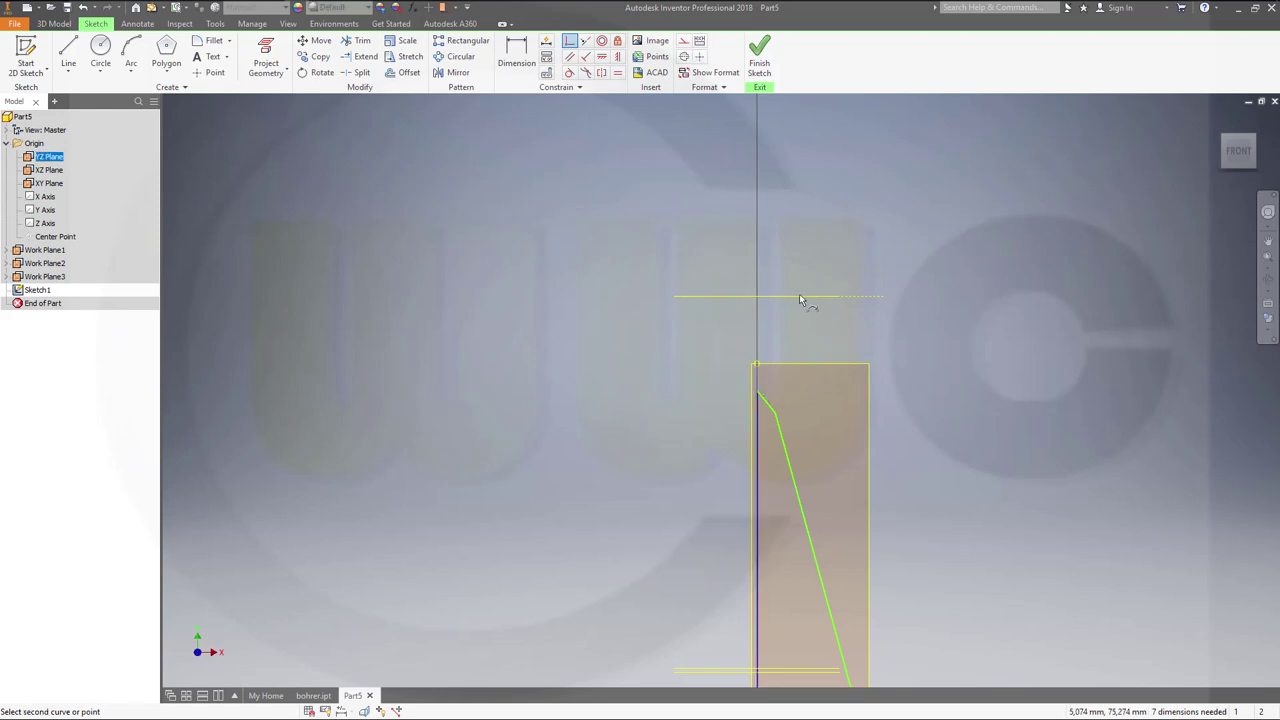
click(853, 295)
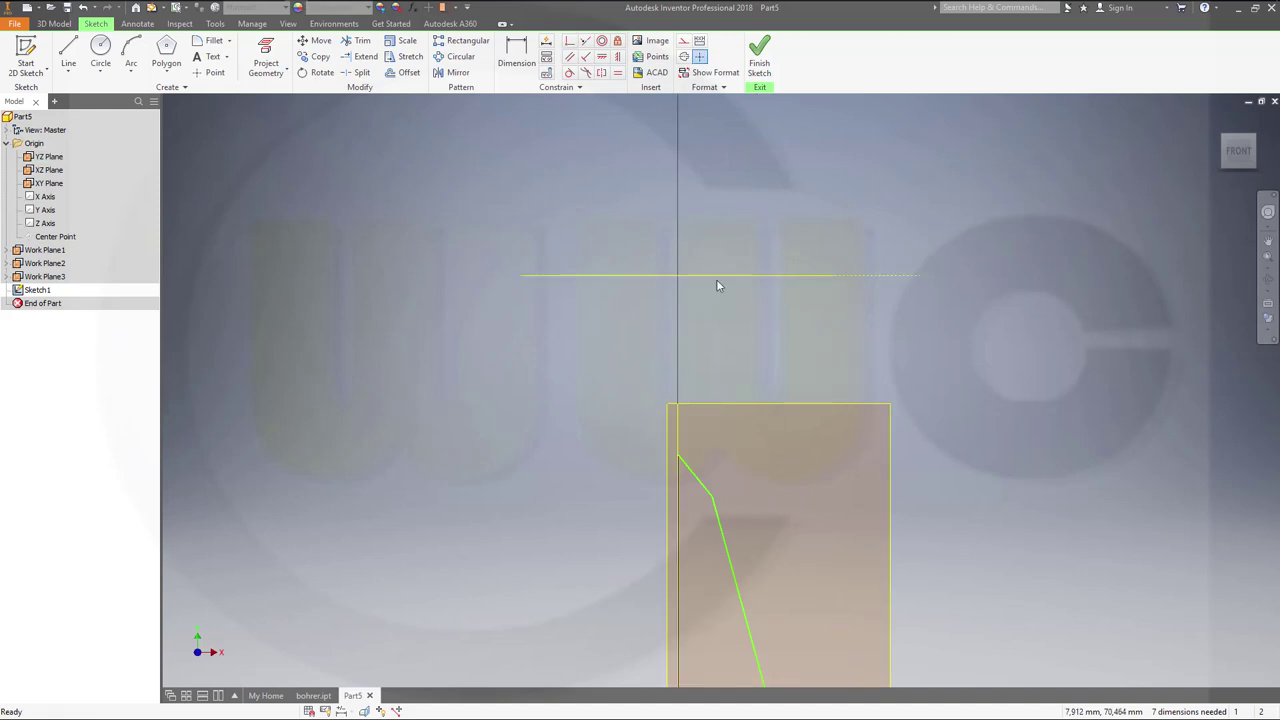
Make the profile's upper tip on the Y axis coincident with the projected construction line.
click(569, 40)
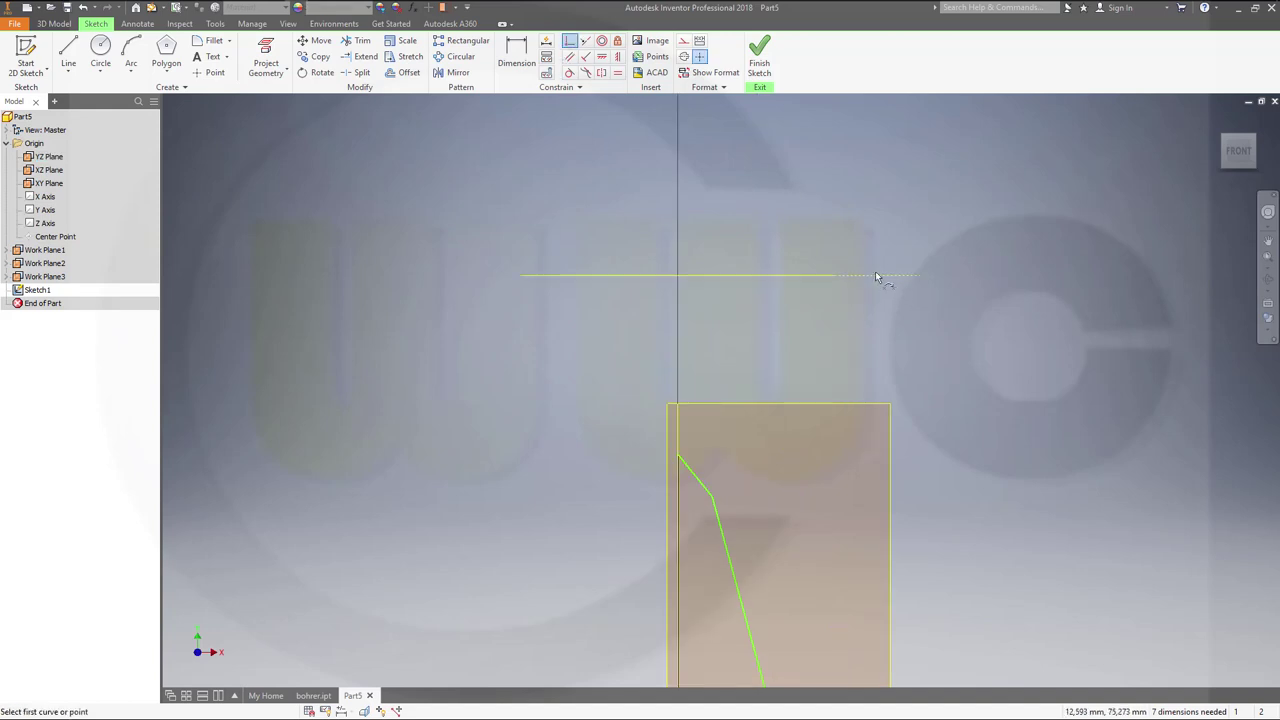
click(877, 276)
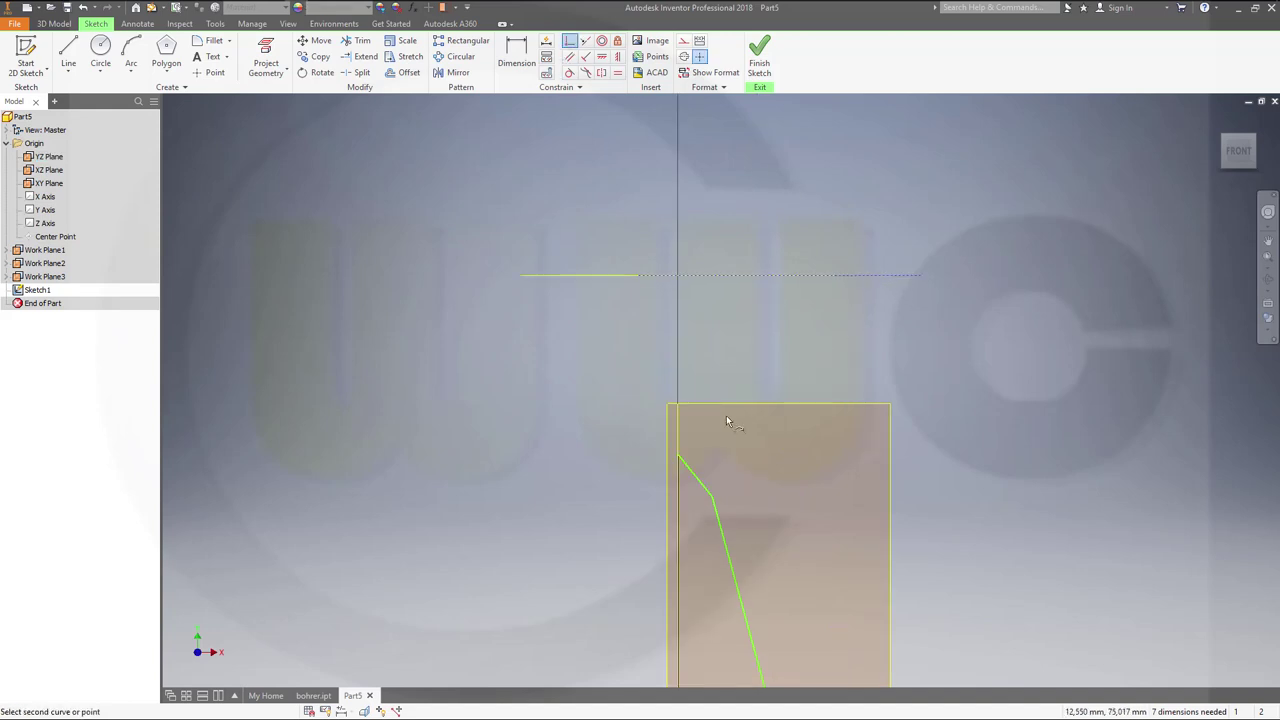
click(677, 459)
middle_drag(930, 405, 960, 309)
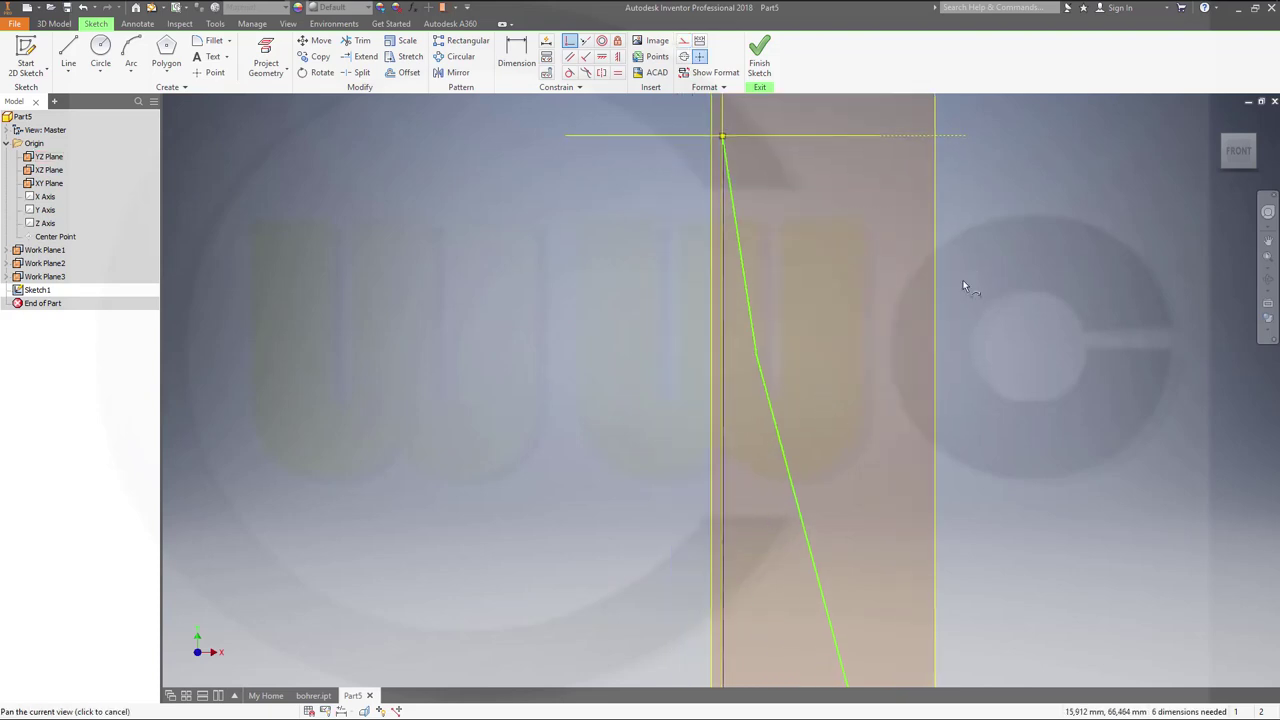
Dimension the angle between the vertical closing line and the long sloped line of the profile as 3,87/2 degrees.
scroll(926, 410, down, 4)
scroll(961, 517, up, 3)
mouse_move(961, 517)
middle_down()
mouse_move(914, 366)
mouse_move(920, 497)
middle_up()
scroll(917, 489, down, 2)
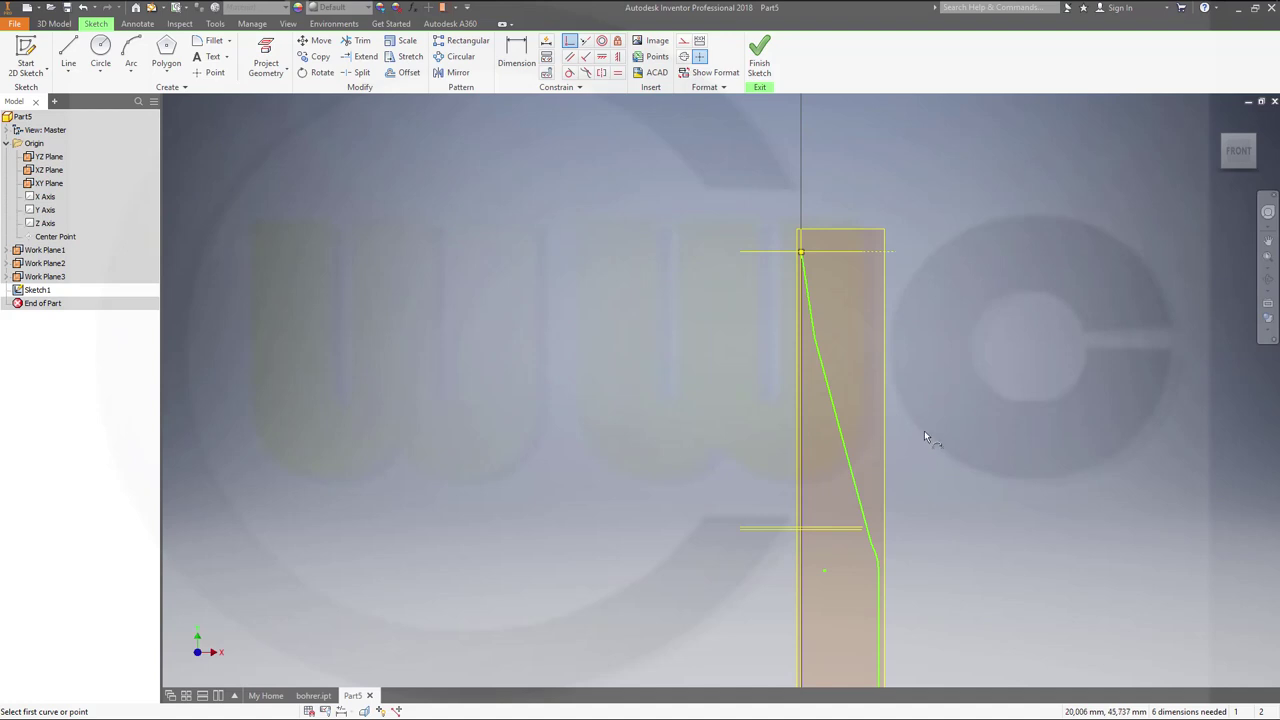
mouse_move(943, 466)
middle_down()
mouse_move(900, 309)
mouse_move(905, 430)
middle_up()
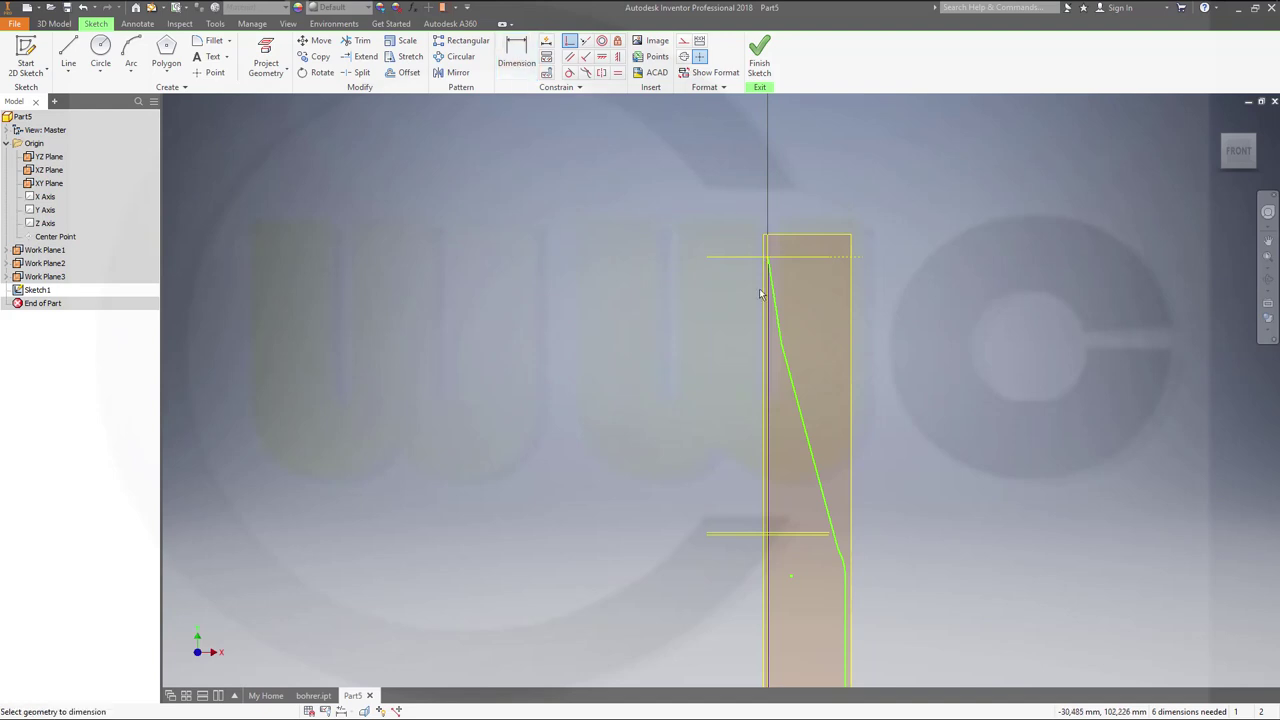
click(519, 59)
click(768, 427)
click(801, 416)
click(789, 425)
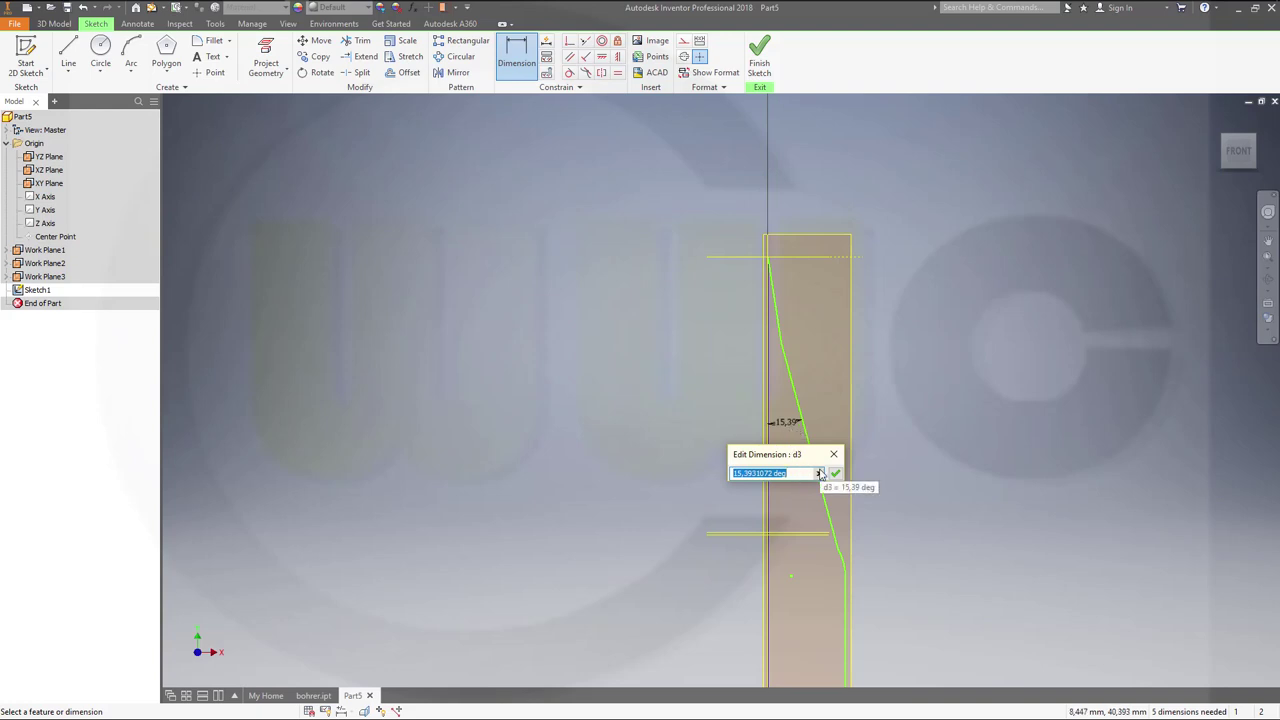
text(3,87/2)
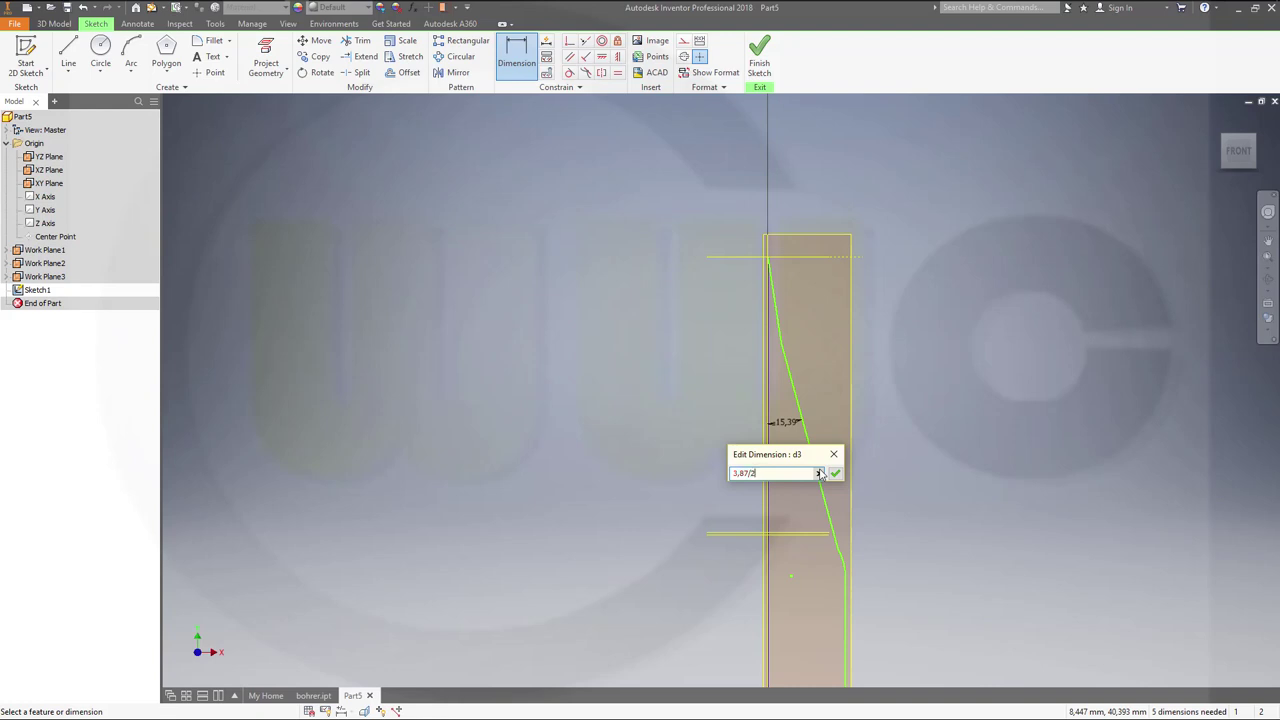
key(Return)
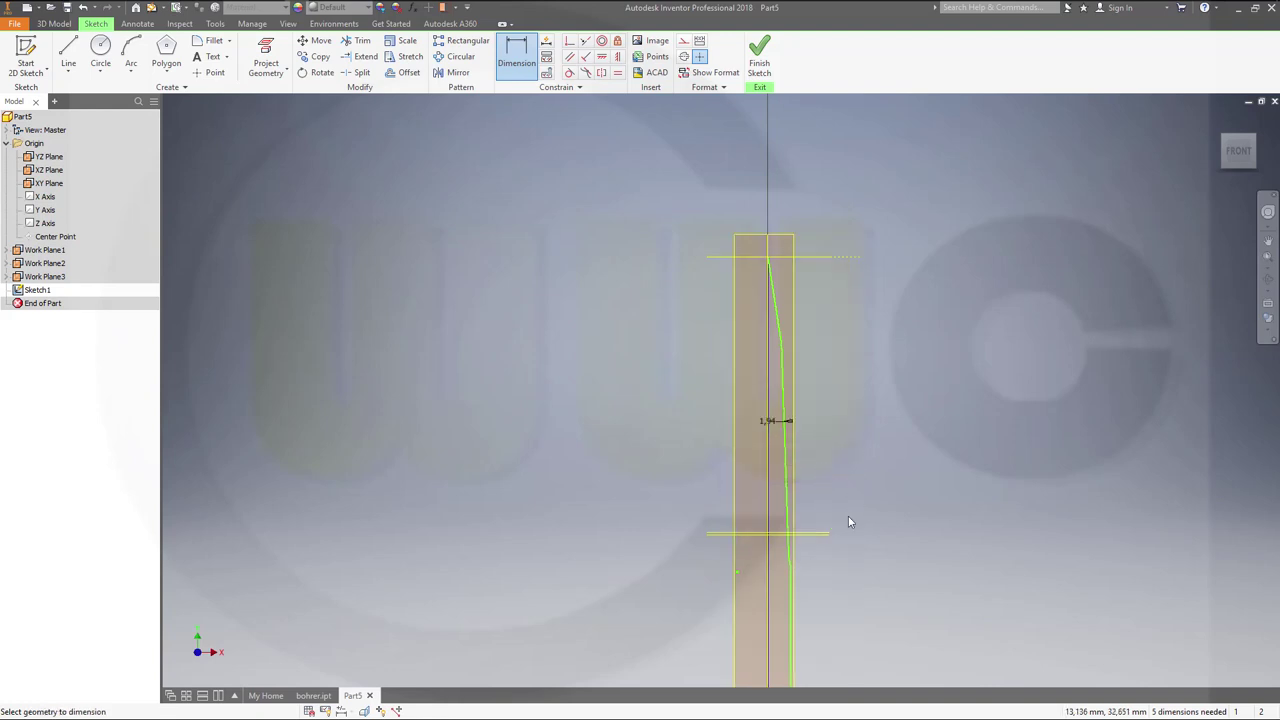
Convert the profile's vertical closing line on the Y axis into a centerline.
scroll(851, 540, down, 2)
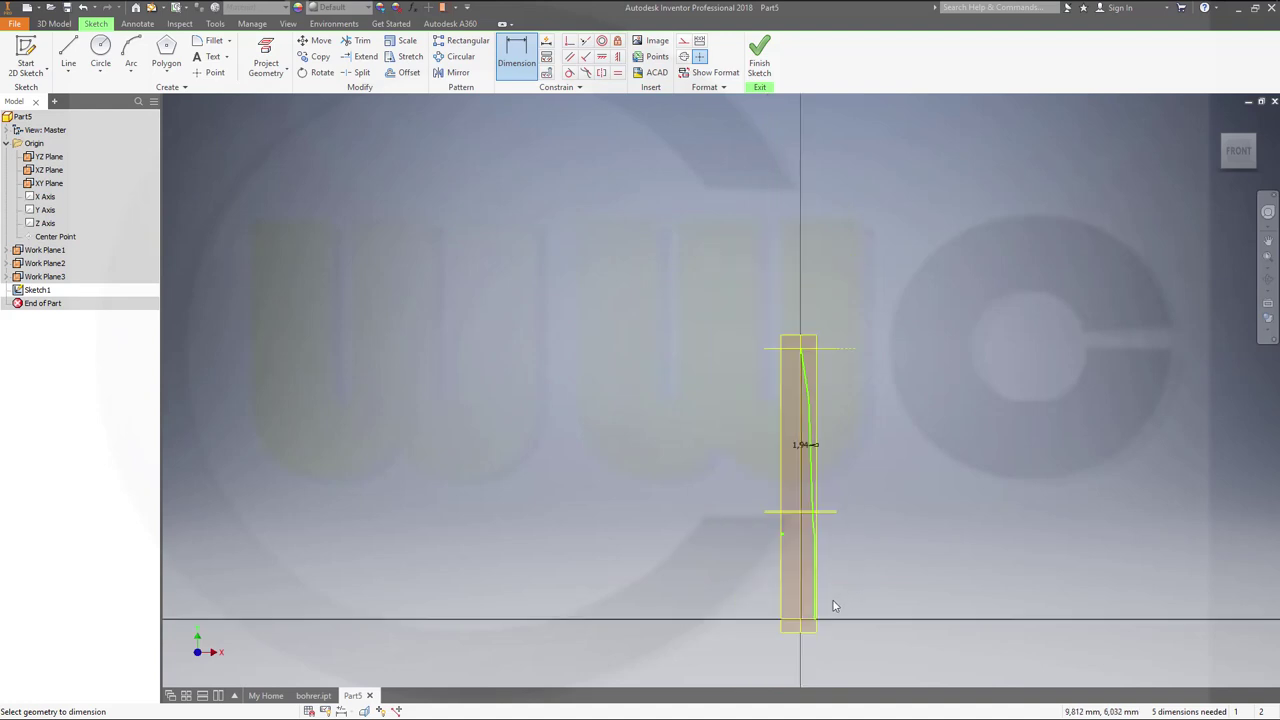
scroll(832, 606, up, 3)
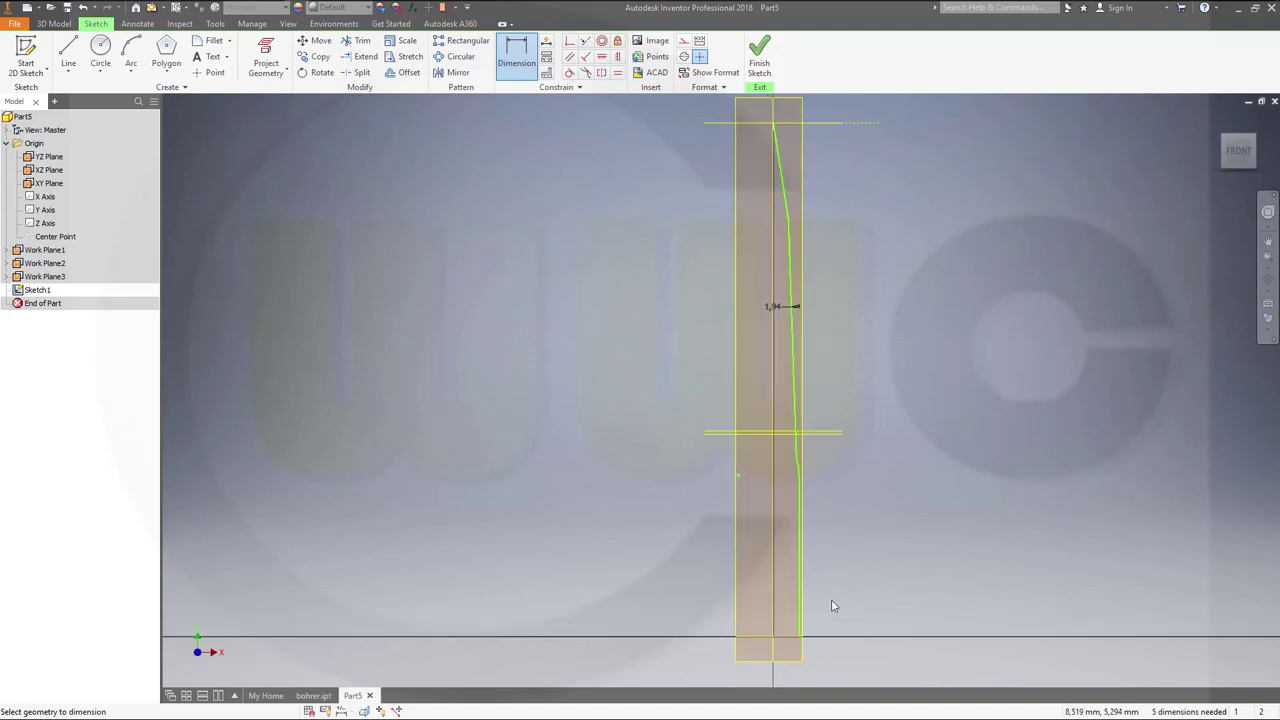
key(Escape)
click(773, 529)
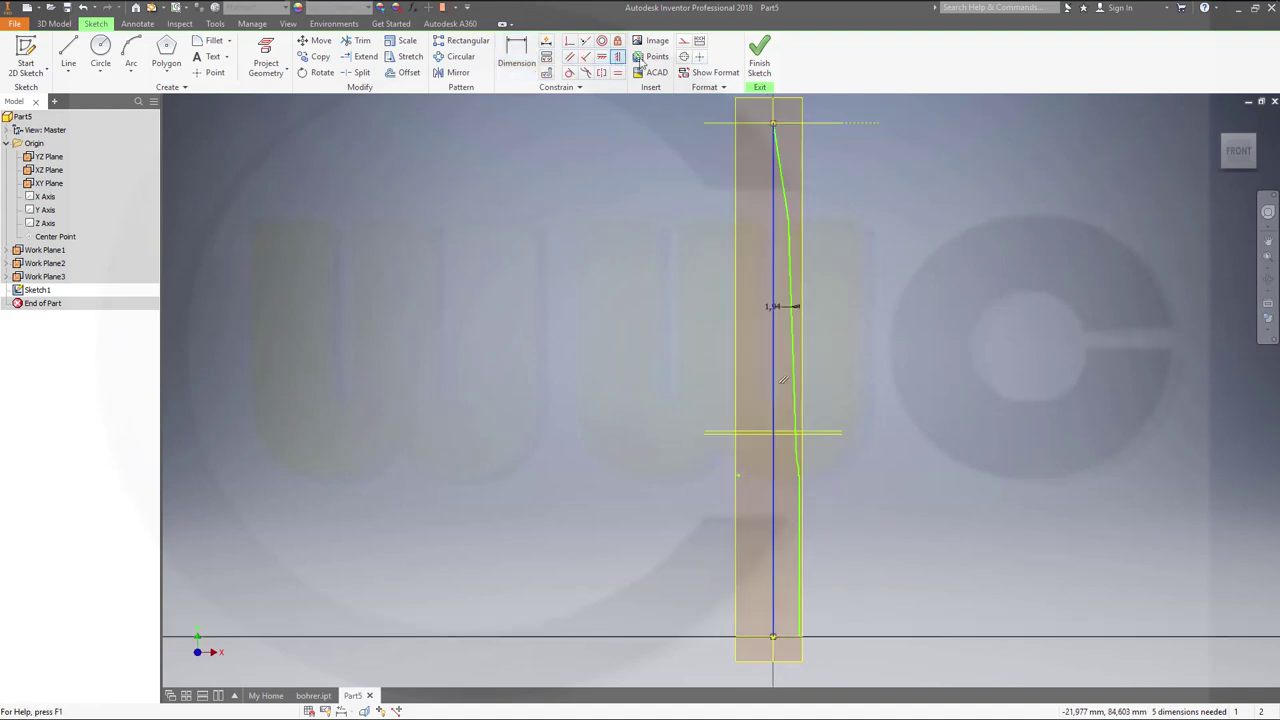
click(684, 56)
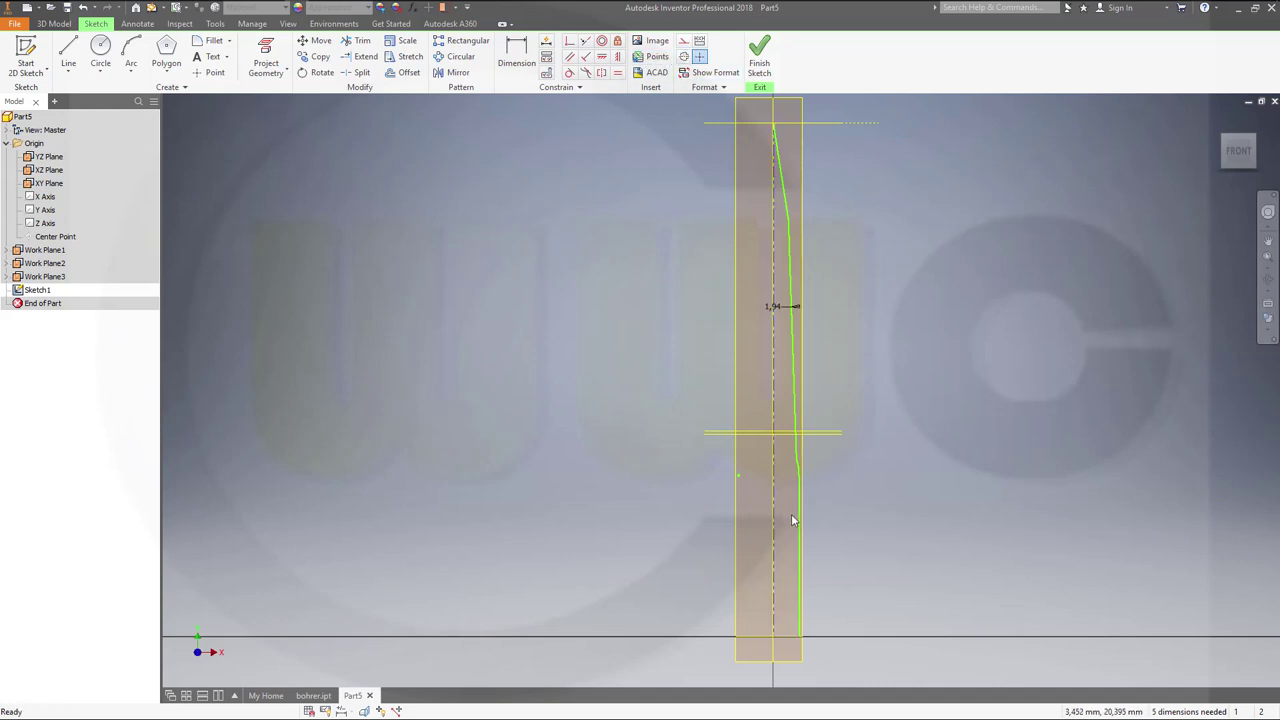
Dimension the arc between the sloped line and the lower vertical line with a radius of 33,04 mm.
scroll(800, 500, up, 6)
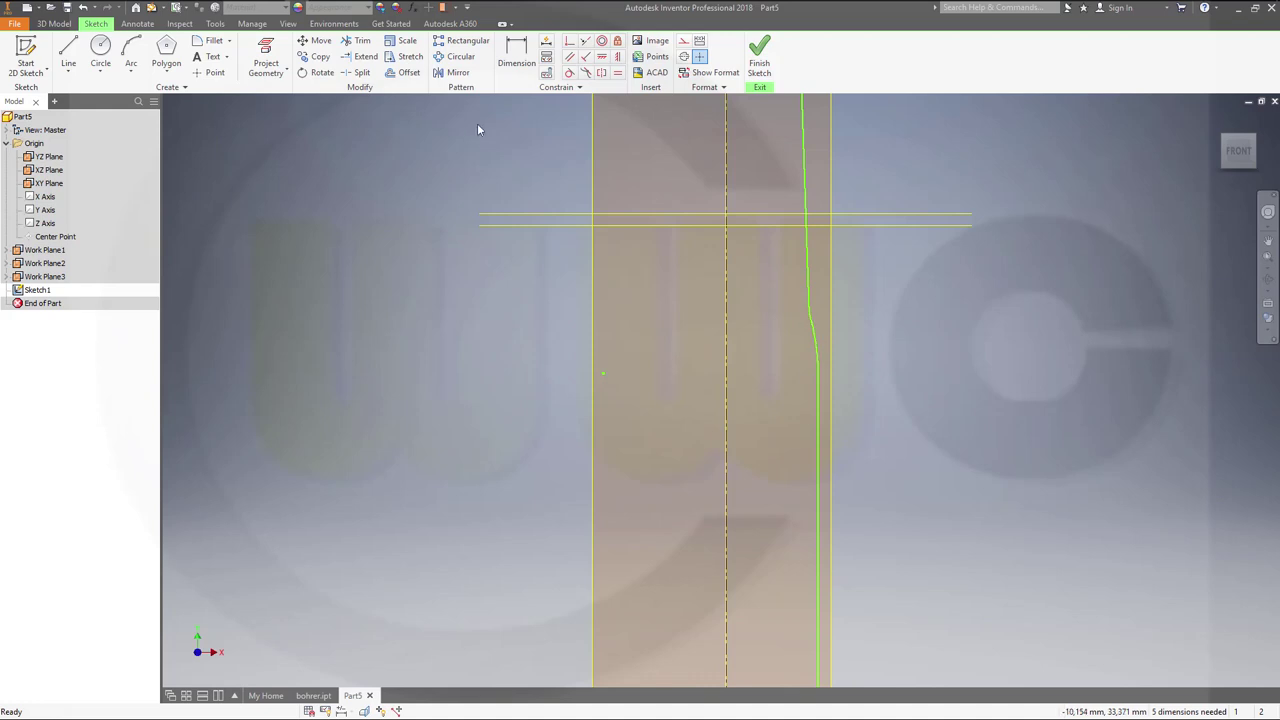
click(516, 55)
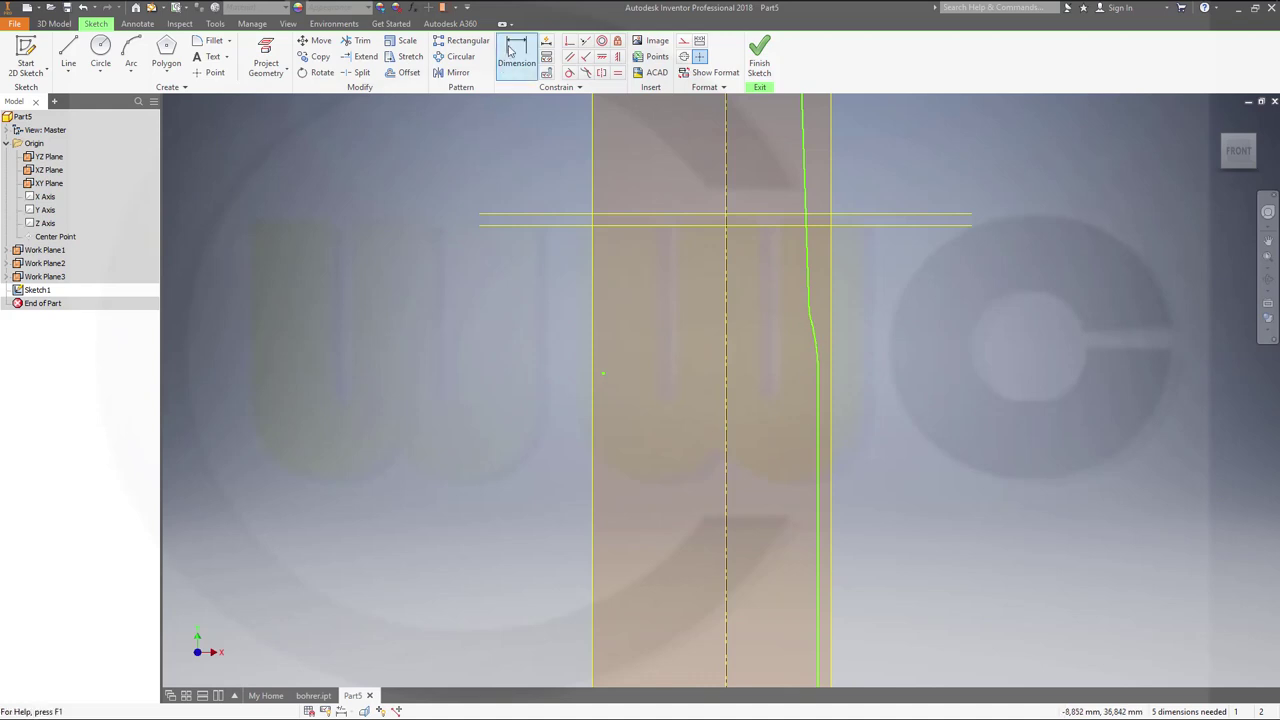
click(818, 345)
click(890, 347)
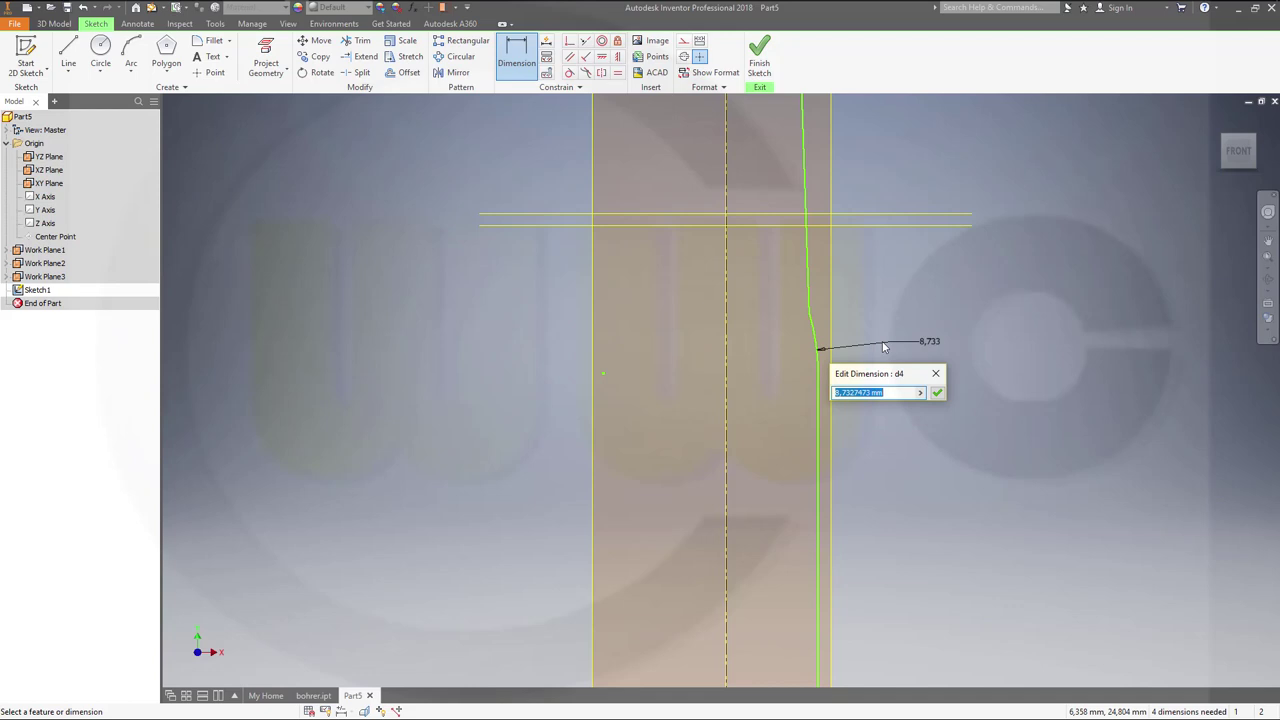
text(33,04)
key(Return)
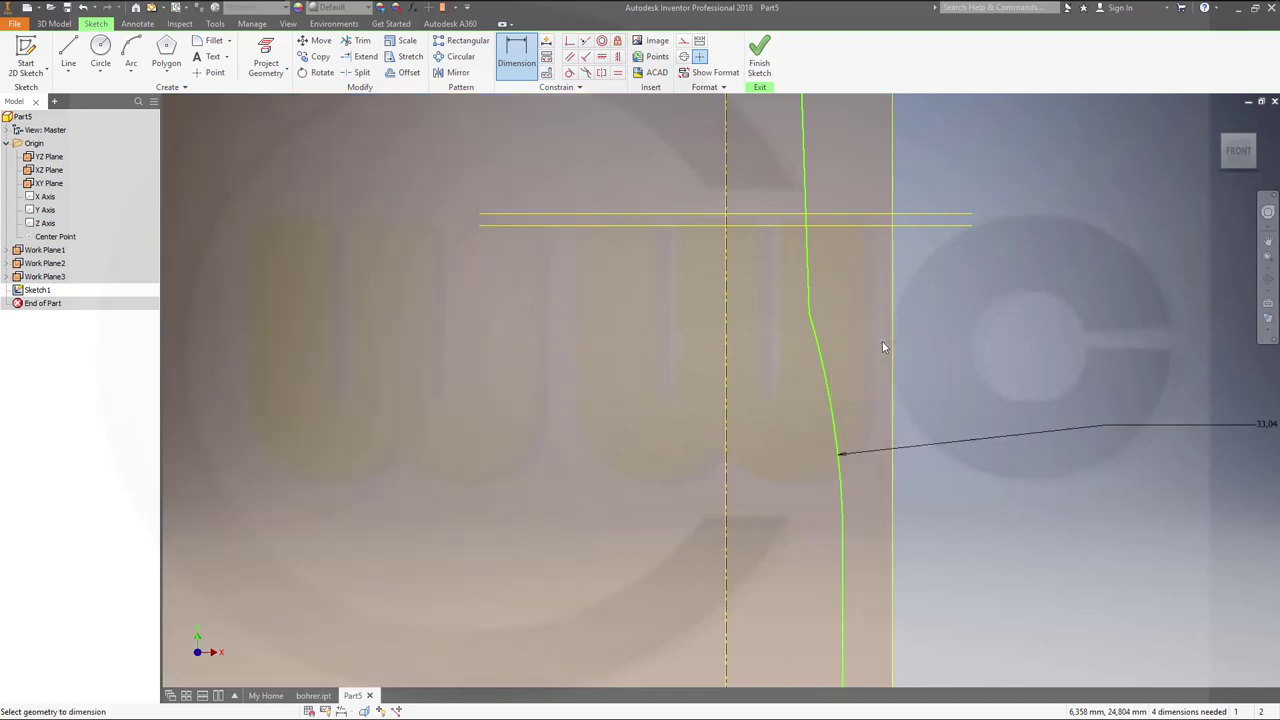
Dimension the vertical height of the short tip line at the profile's upper end as 1 mm.
scroll(940, 526, up, 3)
scroll(940, 529, up, 2)
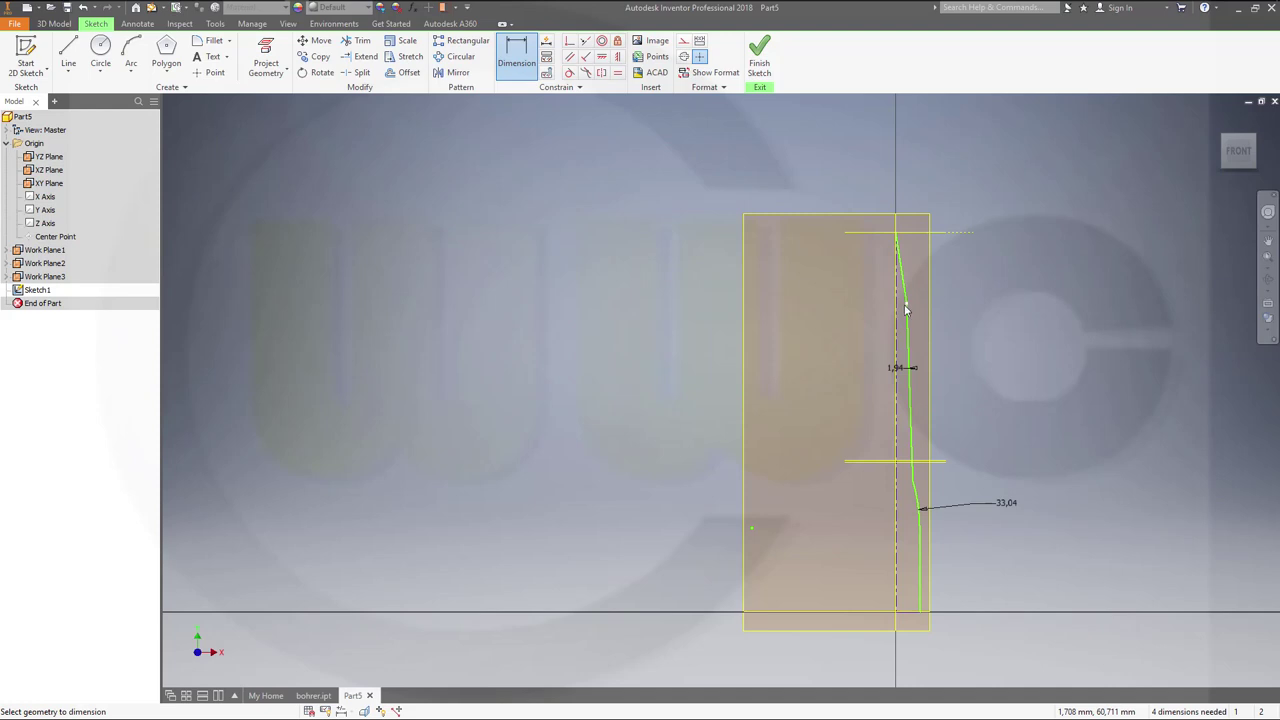
click(898, 238)
click(994, 277)
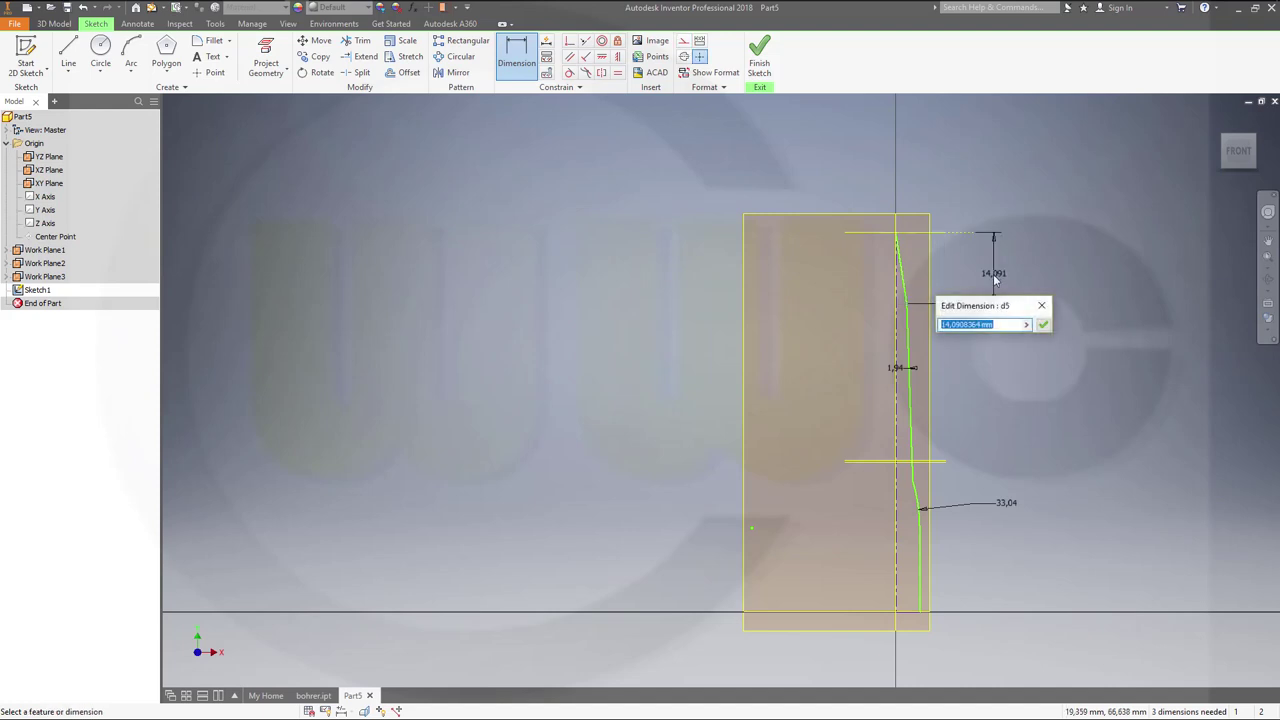
text(1)
key(Return)
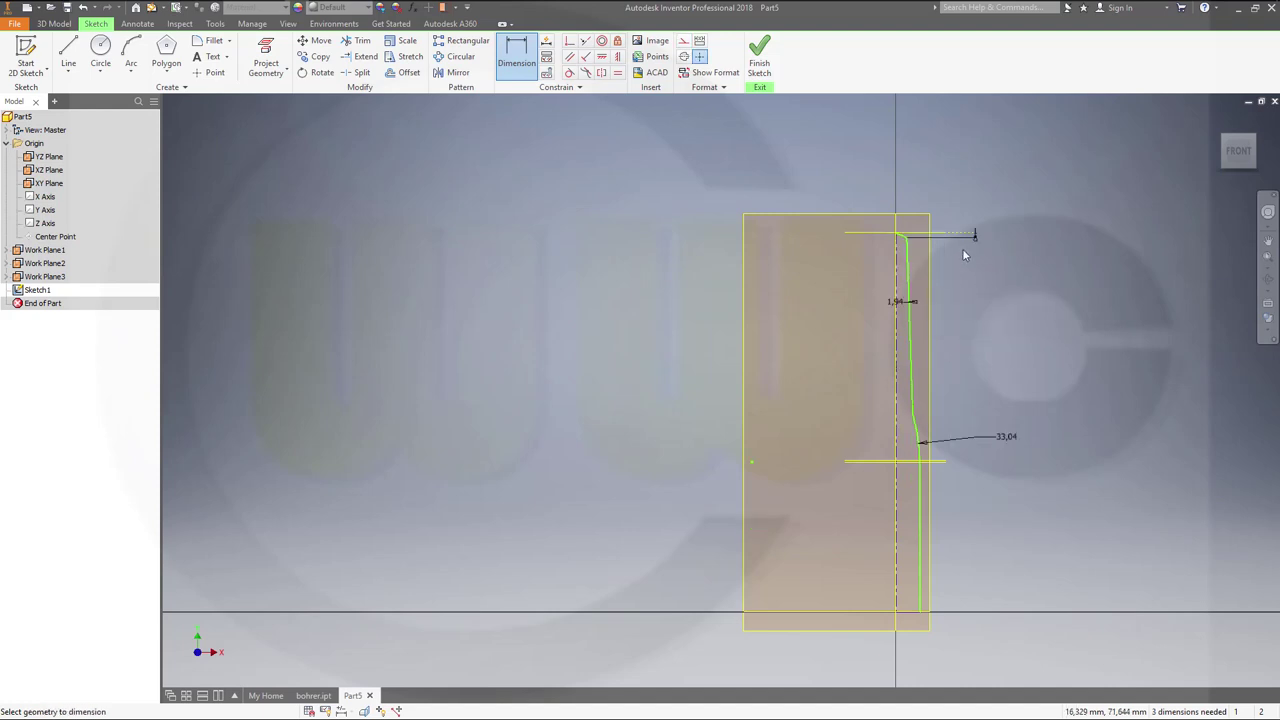
Add a 1 mm diameter dimension across the centerline at the corner between the tip line and the long sloped line.
scroll(970, 242, down, 2)
scroll(970, 242, up, 7)
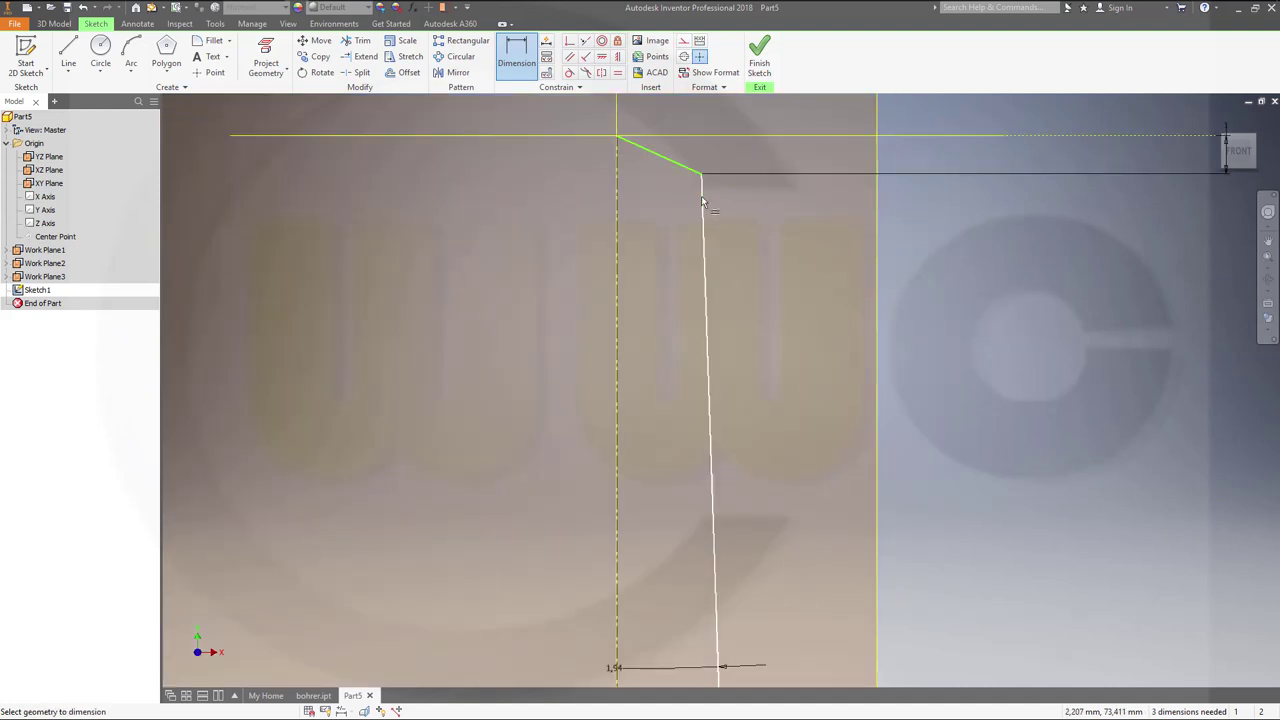
click(616, 178)
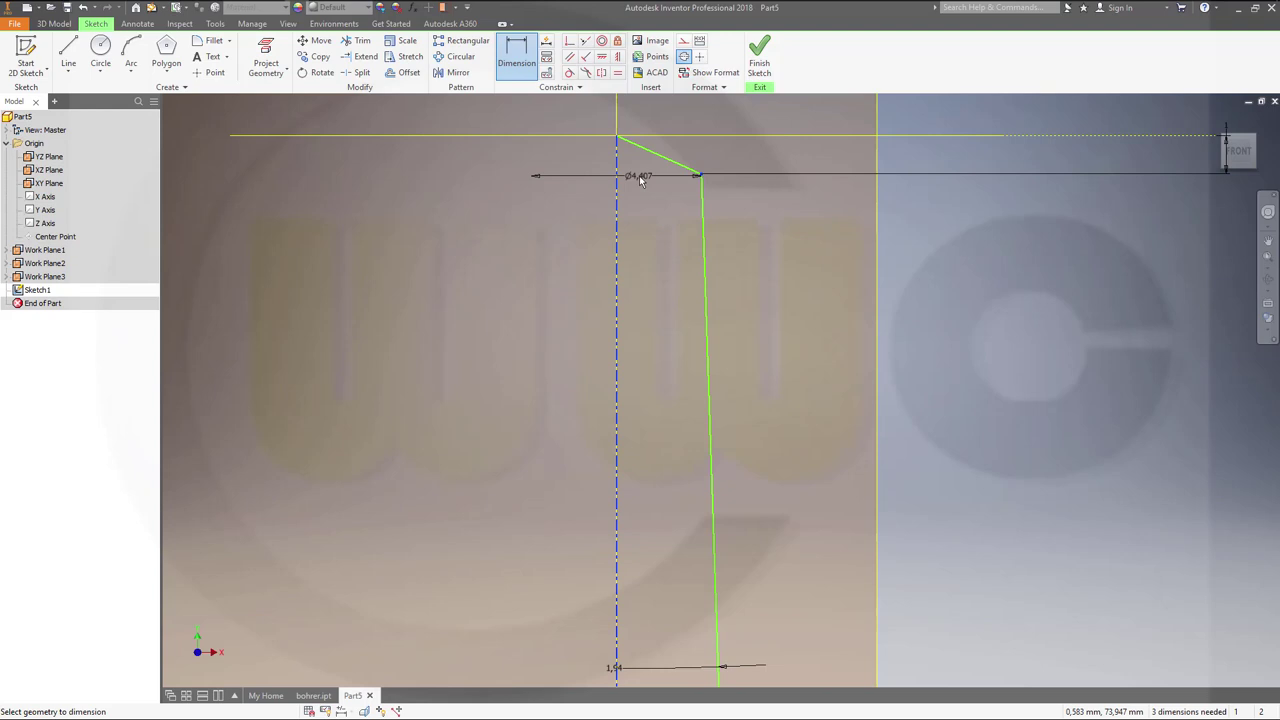
click(641, 179)
text(0,5)
key(Return)
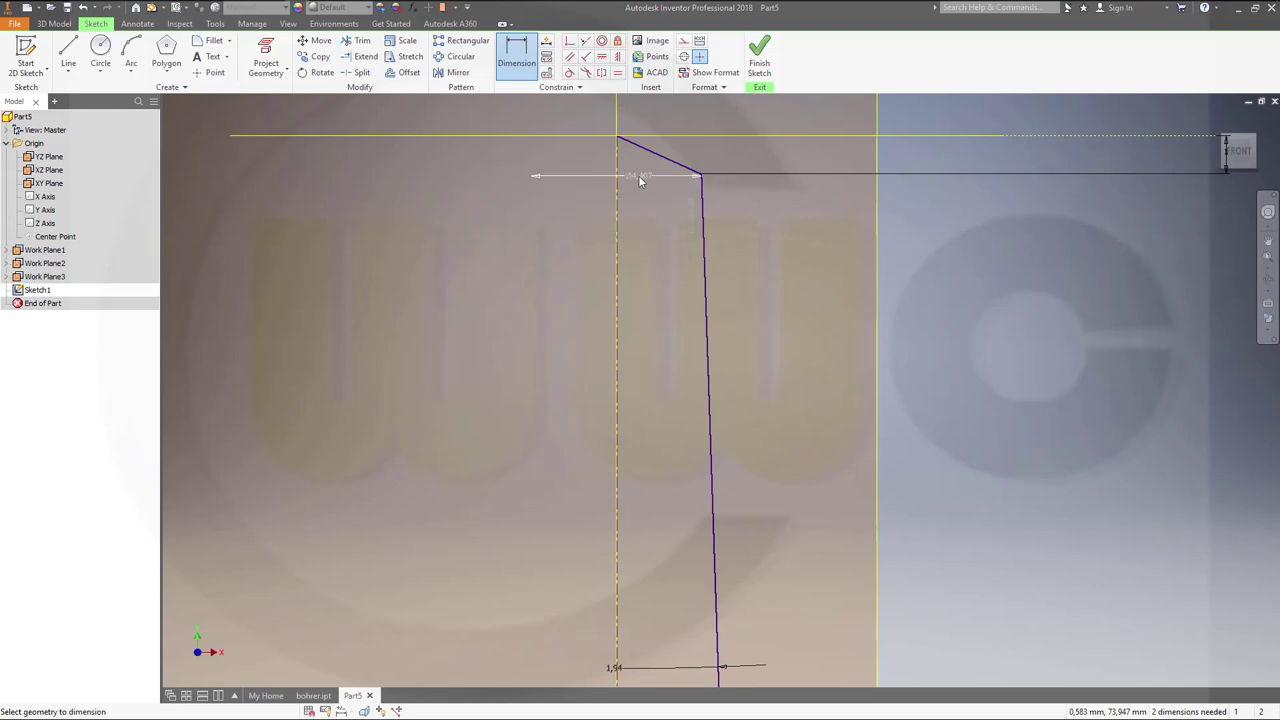
click(641, 179)
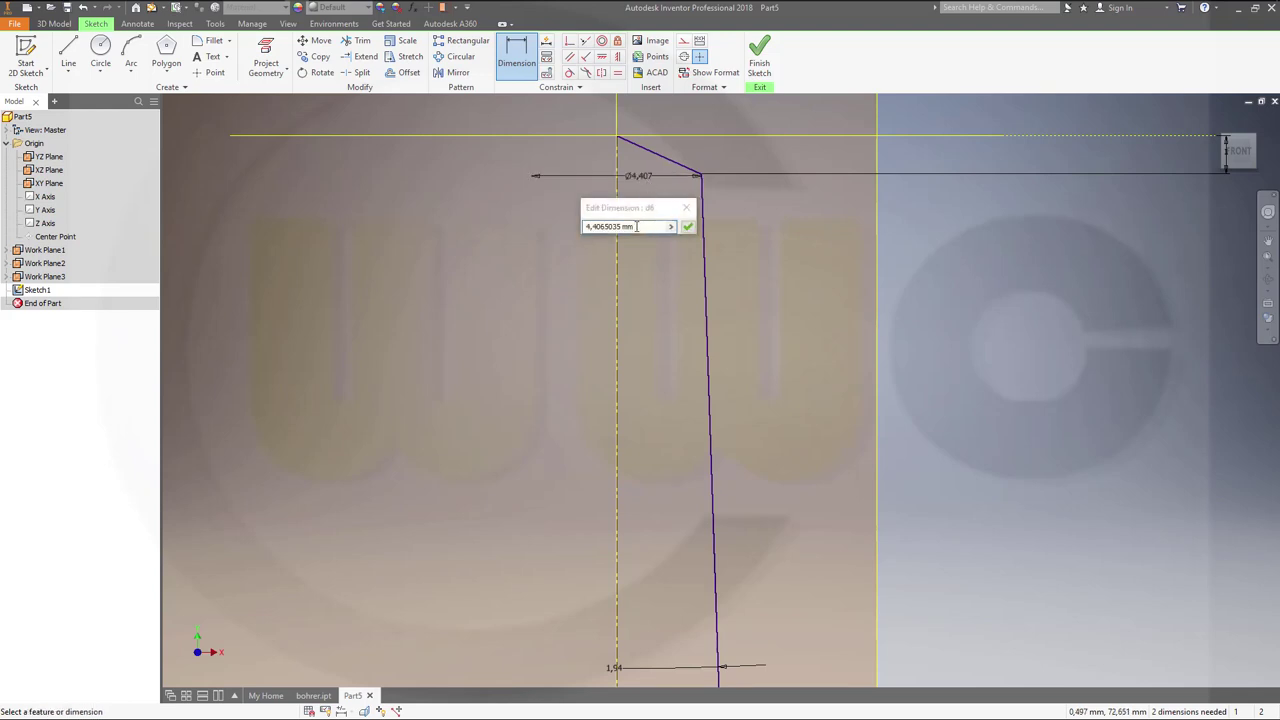
text(1)
key(Return)
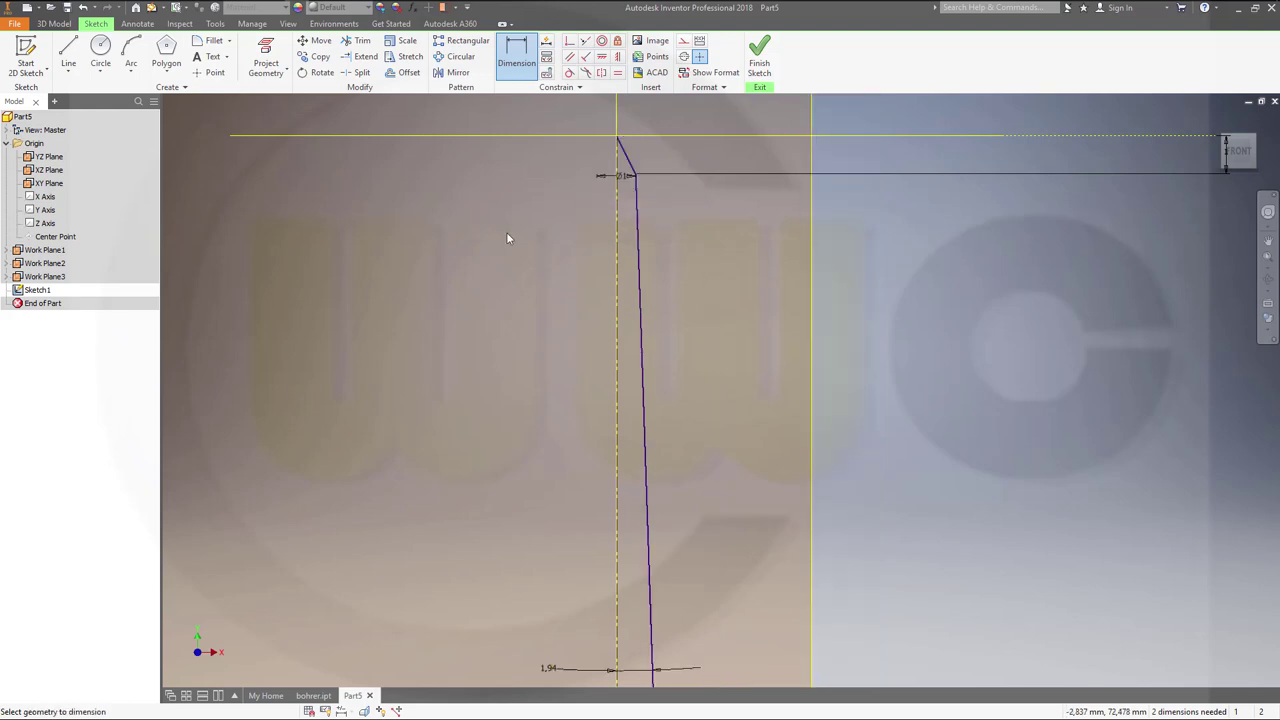
Project the lower of the two closely spaced middle work planes into the sketch and convert the projected line to construction geometry.
scroll(860, 460, down, 3)
scroll(895, 432, down, 2)
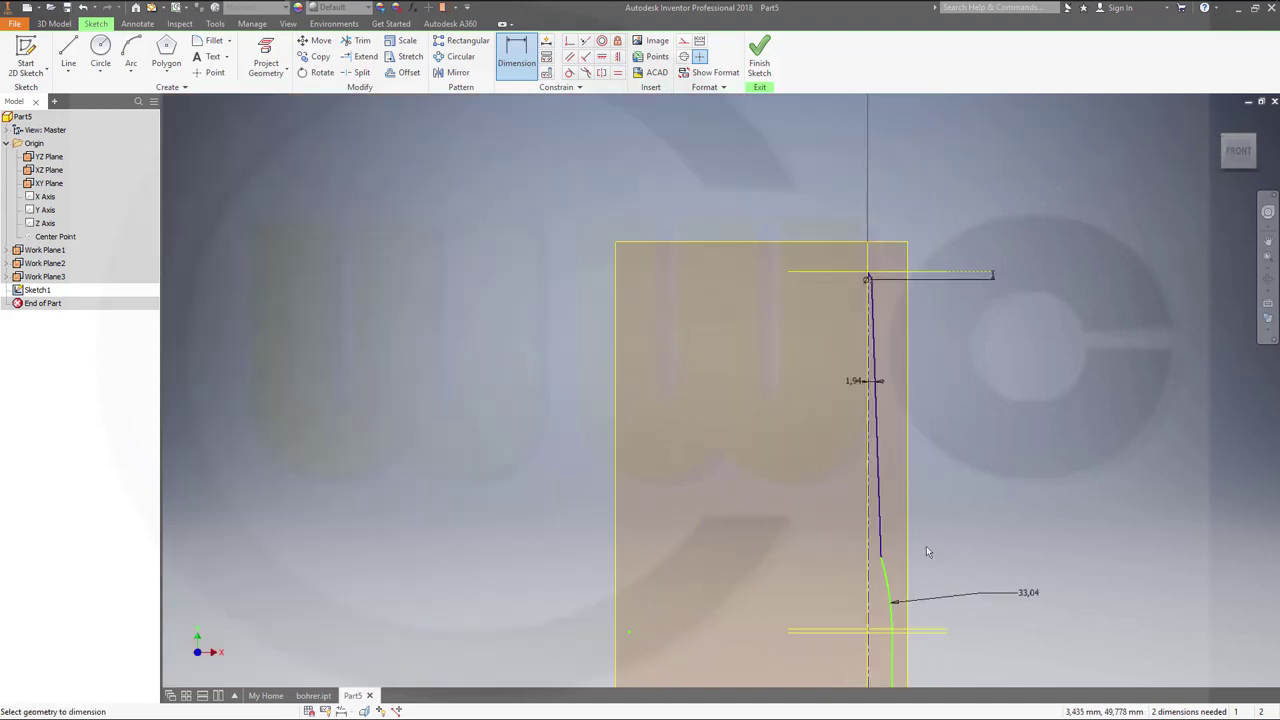
mouse_move(931, 561)
middle_down()
mouse_move(905, 480)
mouse_move(877, 263)
middle_up()
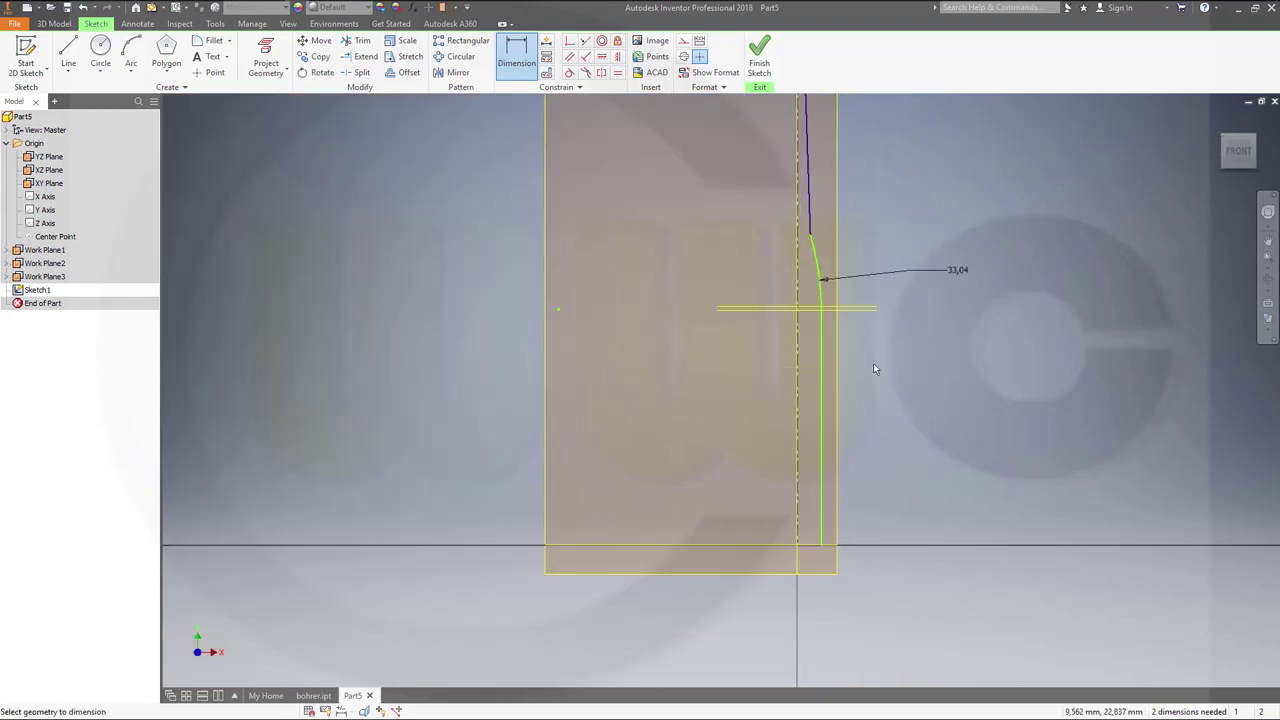
scroll(873, 366, up, 3)
scroll(873, 366, down, 2)
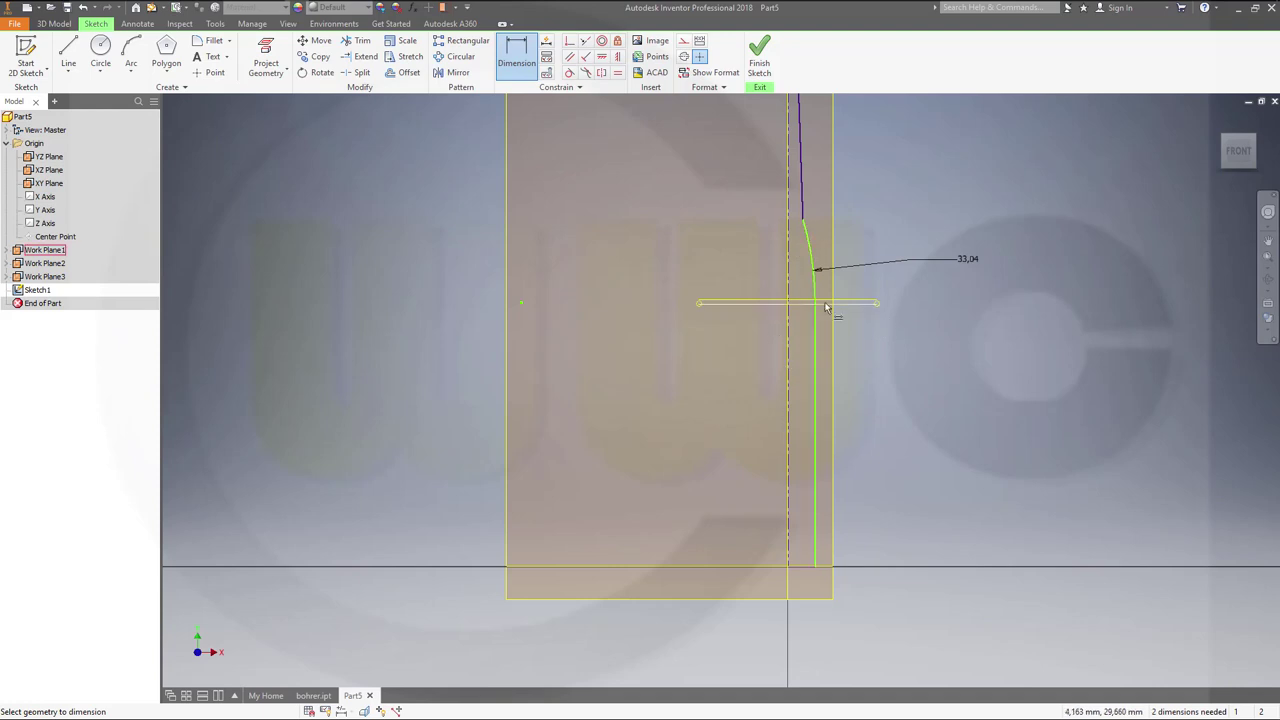
middle_drag(939, 360, 857, 405)
scroll(857, 405, up, 4)
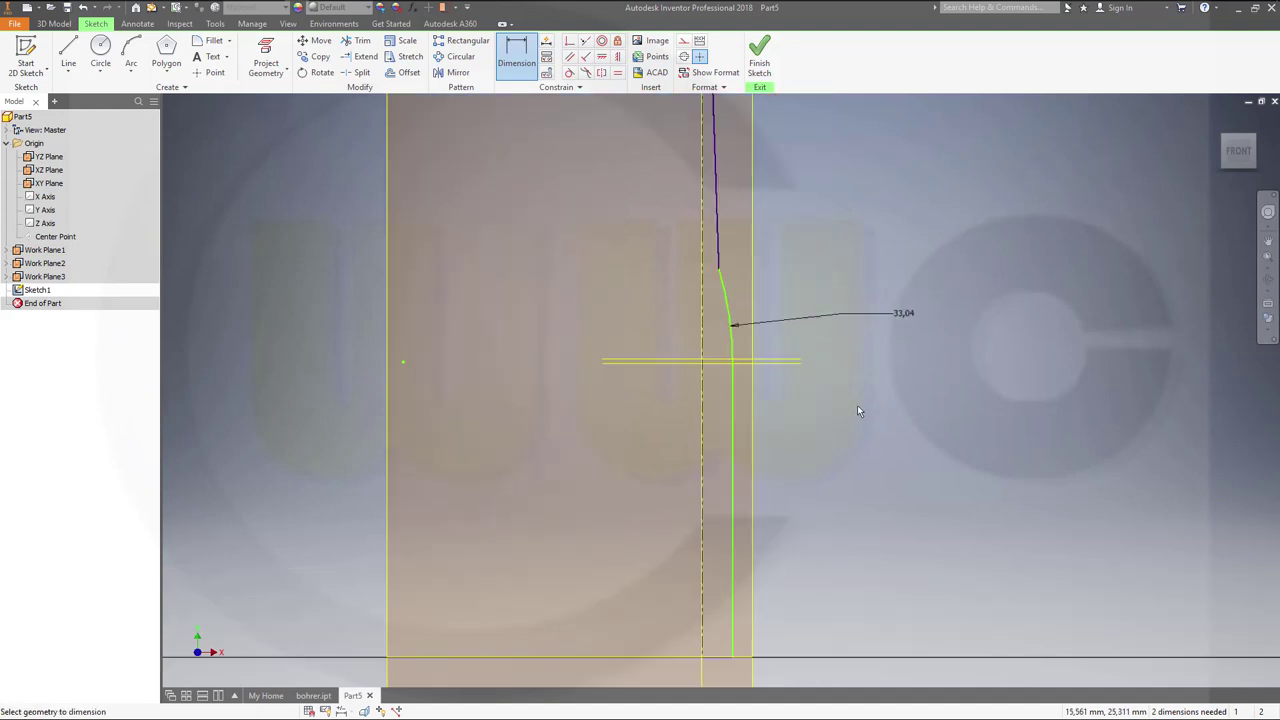
click(265, 60)
click(706, 326)
key(Escape)
click(714, 326)
click(684, 40)
click(762, 350)
Make the point joining the arc and the lower vertical line coincident with the projected construction line of the middle work plane.
click(570, 41)
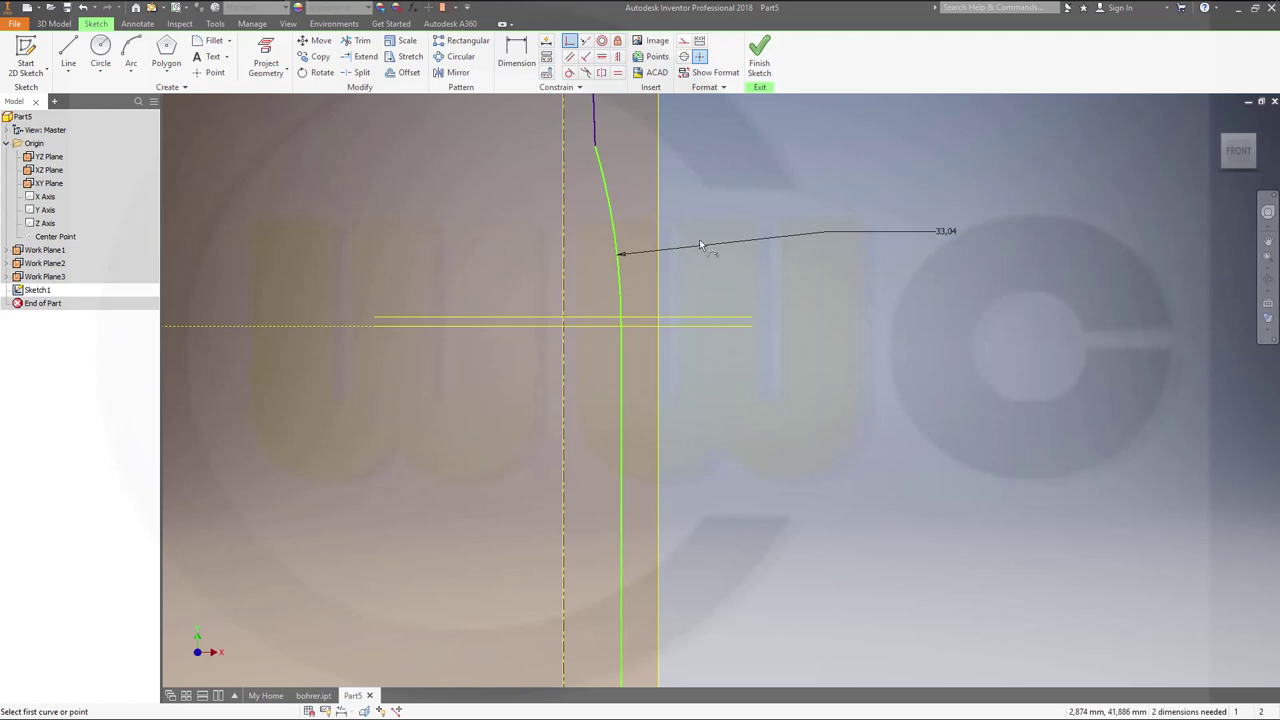
click(628, 324)
click(658, 331)
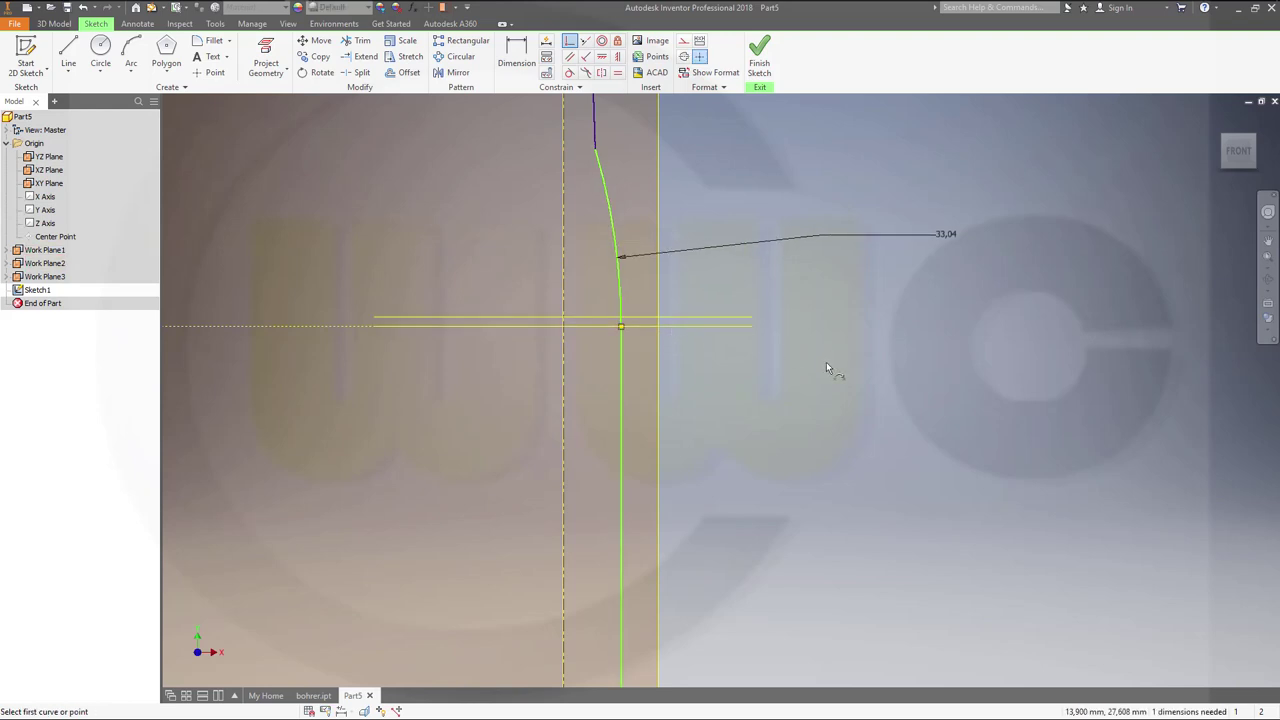
scroll(826, 367, up, 4)
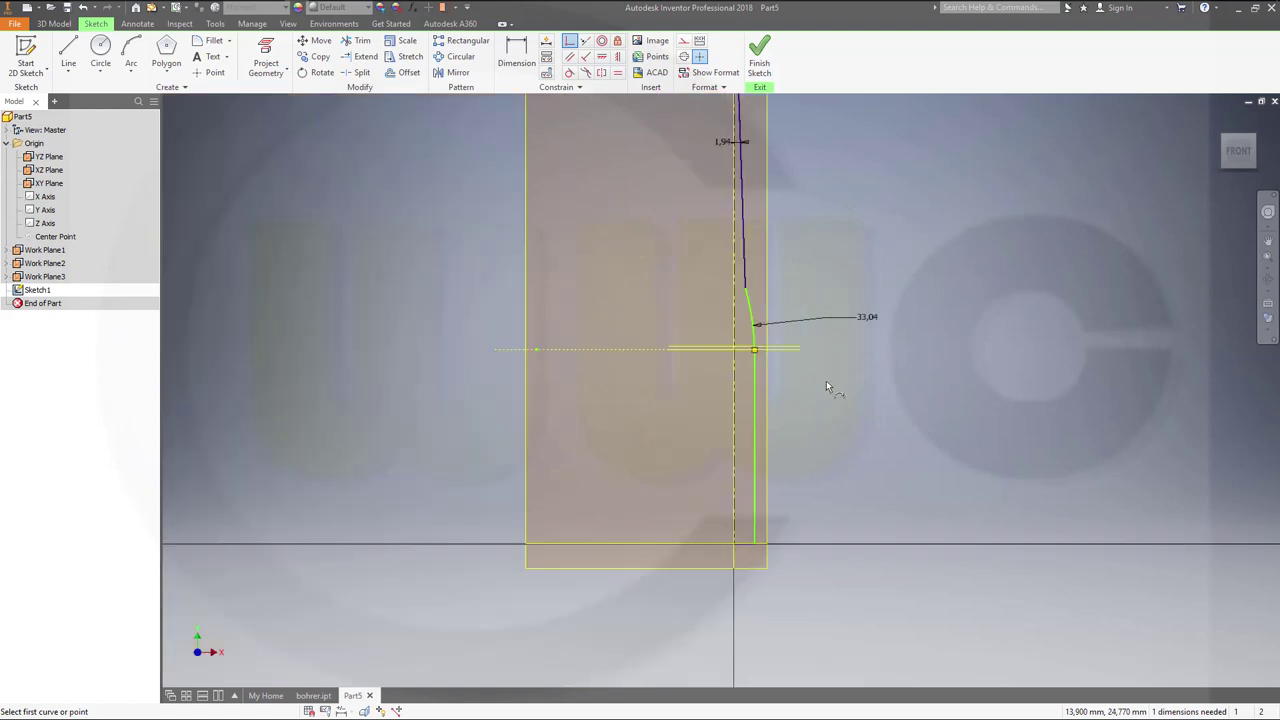
middle_drag(826, 387, 833, 615)
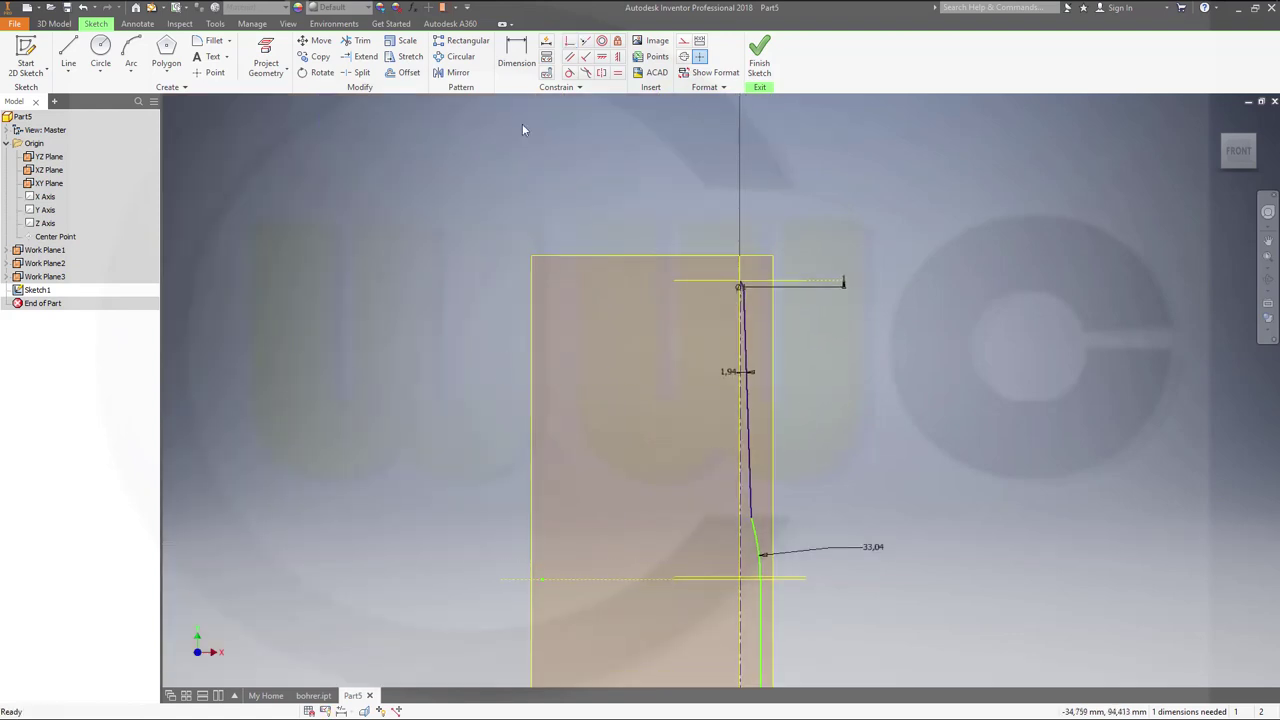
click(525, 55)
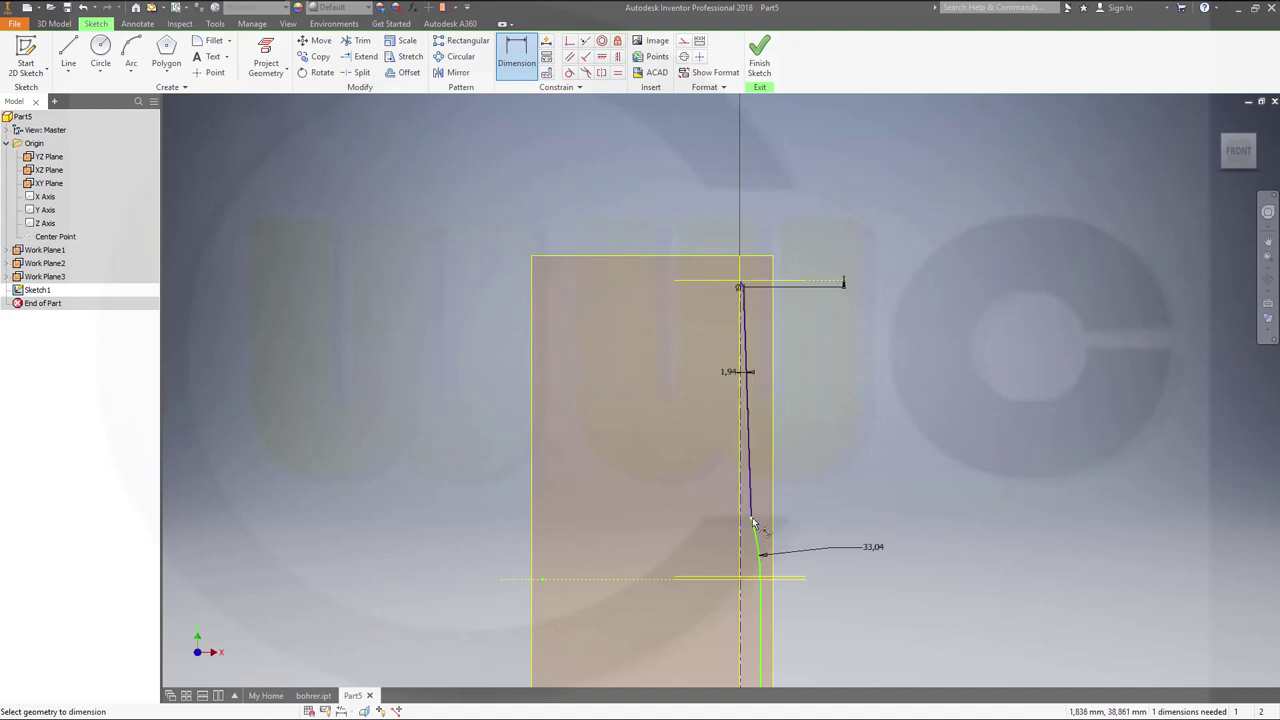
key(Escape)
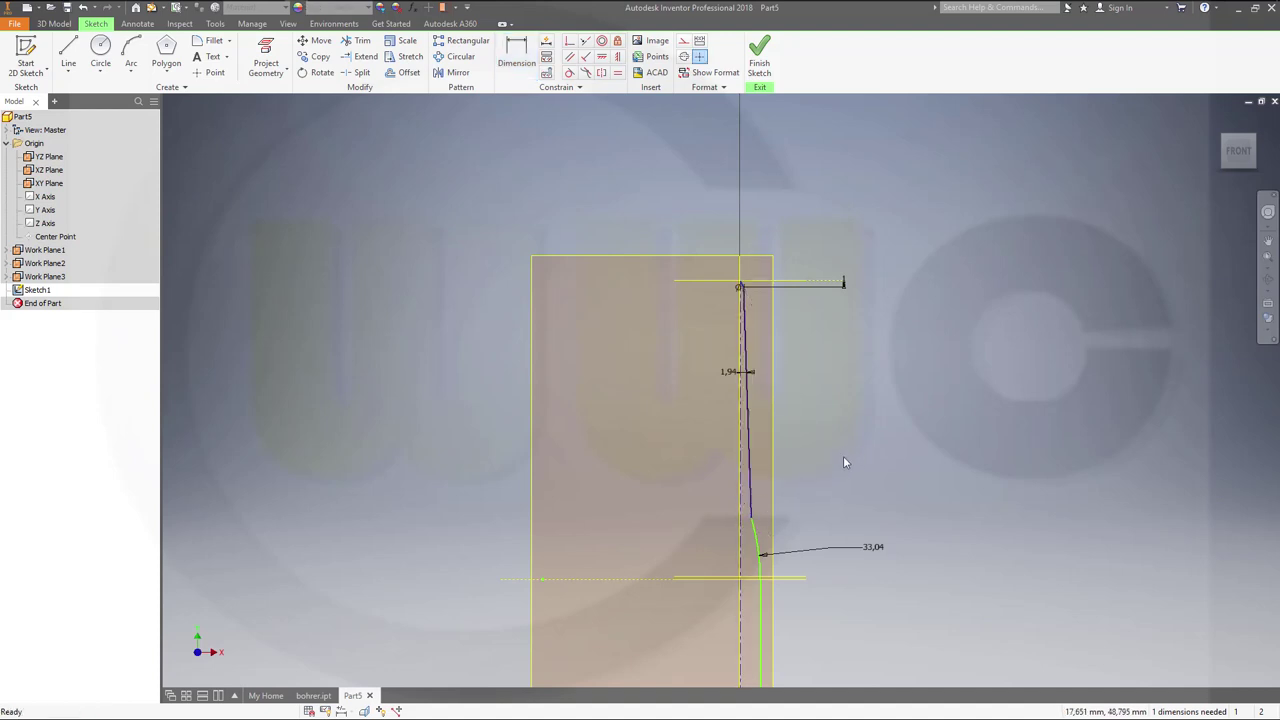
right_click(519, 50)
key(Escape)
click(519, 50)
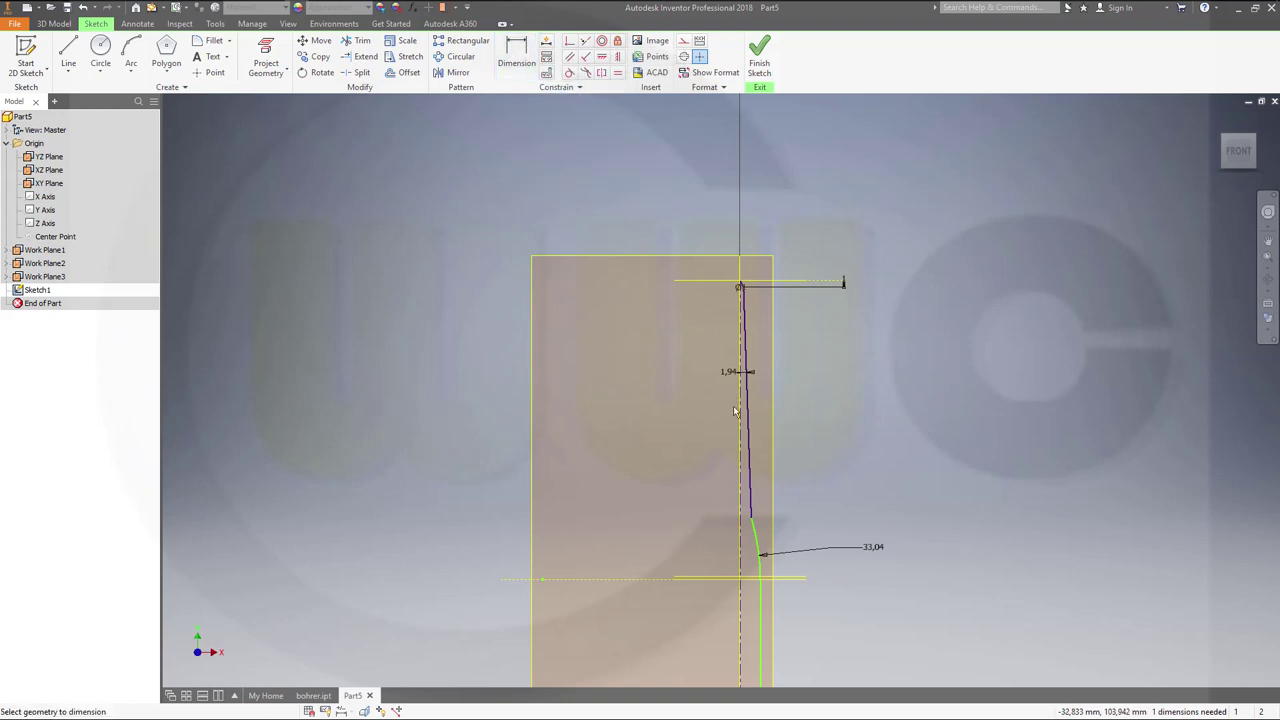
click(741, 287)
right_click(874, 364)
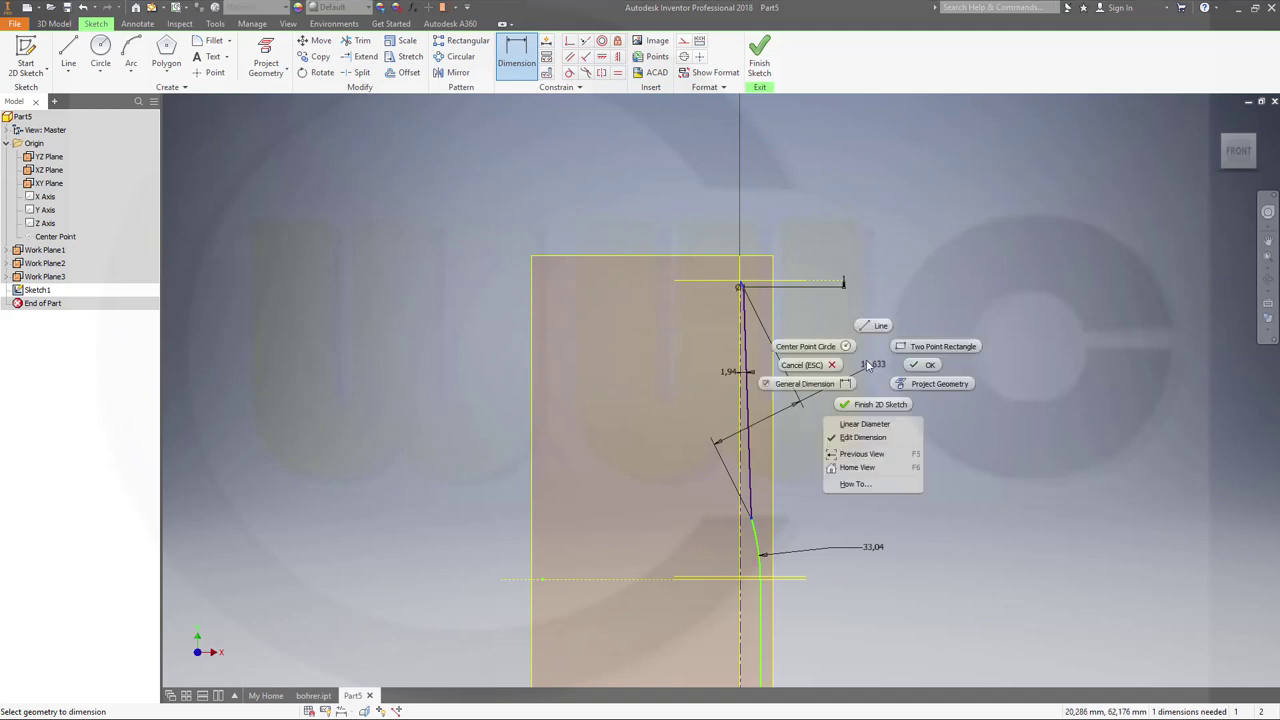
click(865, 364)
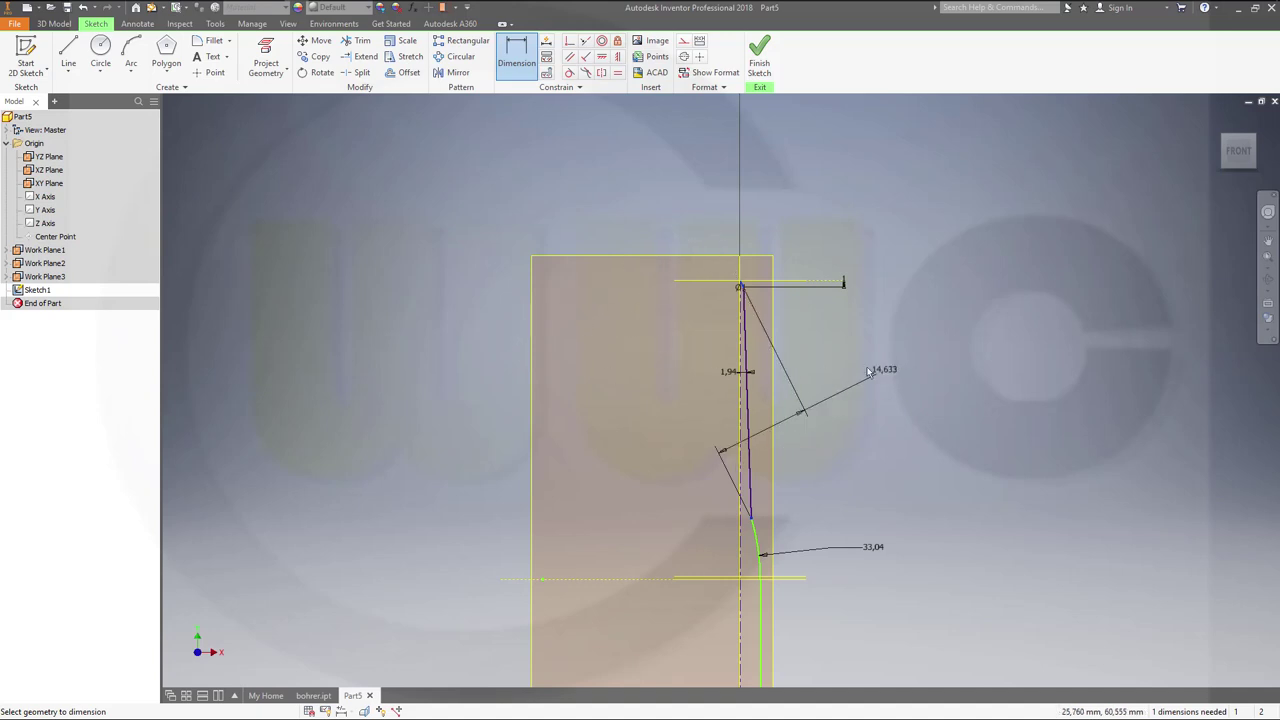
key(Escape)
key(Escape)
scroll(777, 276, down, 3)
scroll(779, 316, up, 5)
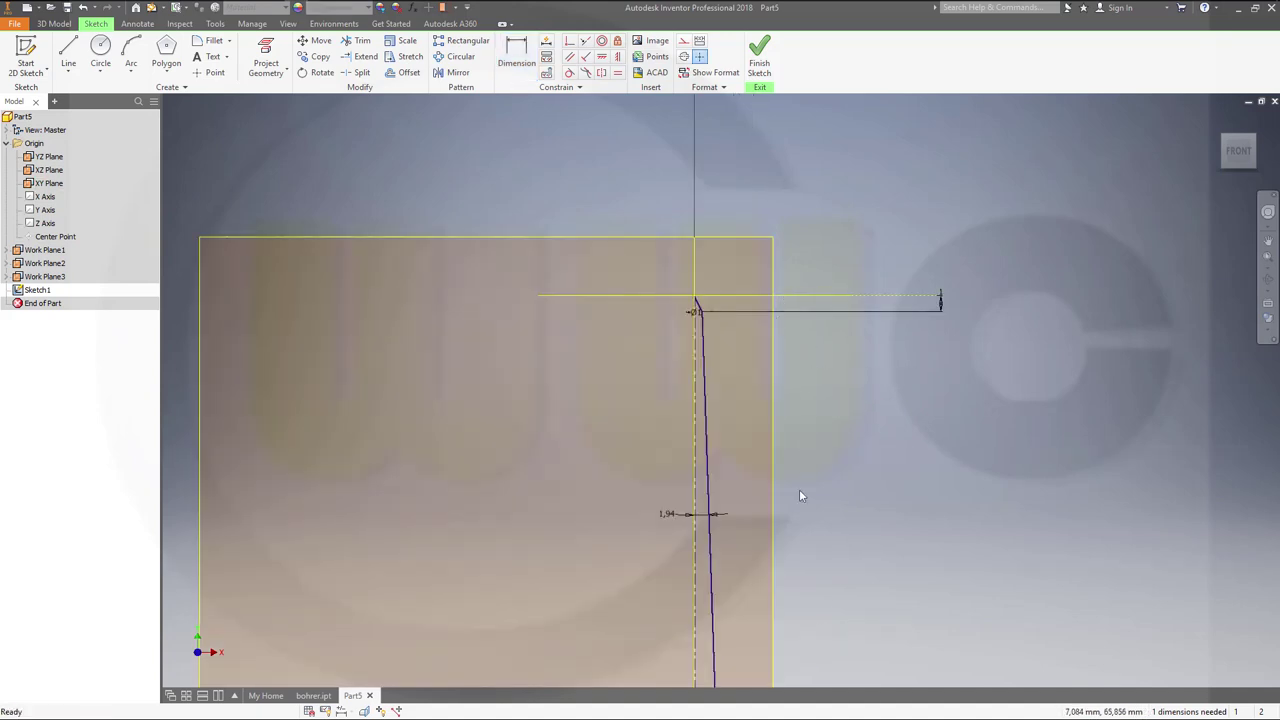
Dimension the vertical distance from the projected top line to the long sloped line's lower end as 38 mm and finish the sketch.
middle_drag(797, 509, 855, 331)
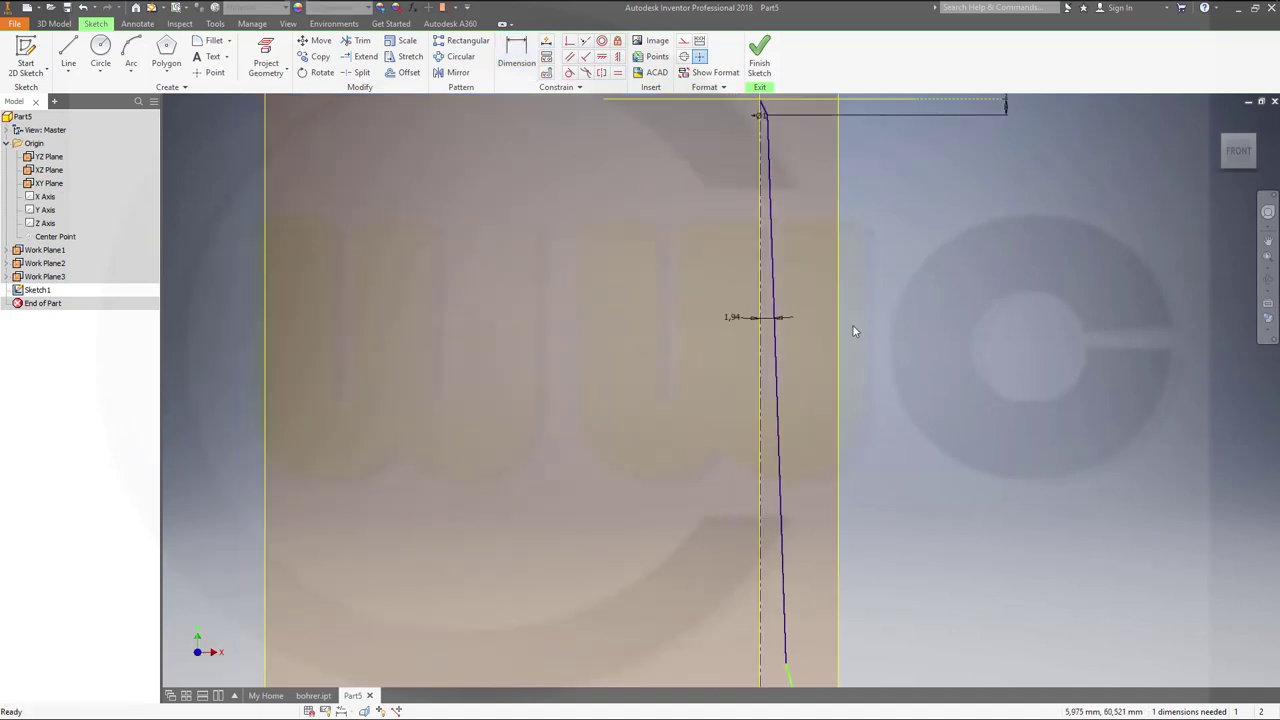
click(516, 55)
middle_drag(849, 231, 832, 311)
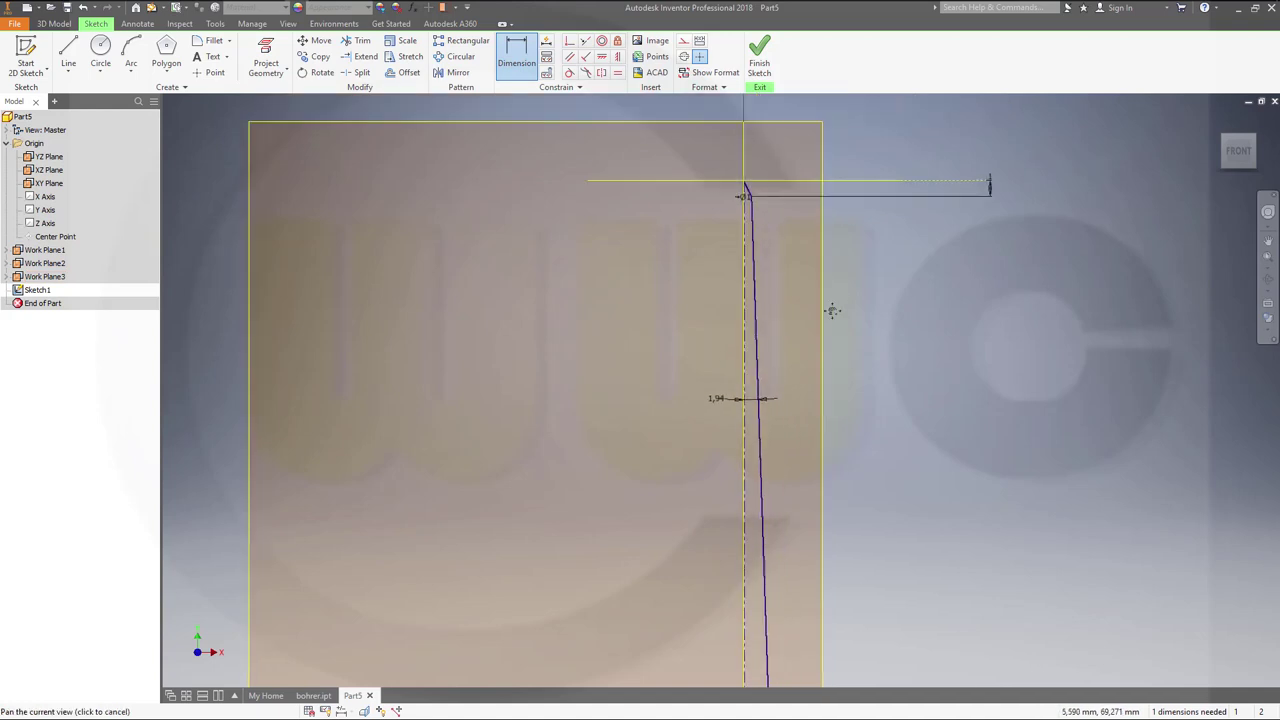
click(926, 177)
mouse_move(922, 475)
middle_down()
mouse_move(889, 403)
mouse_move(858, 385)
middle_up()
click(785, 476)
click(985, 325)
text(38)
key(Return)
scroll(1008, 431, down, 5)
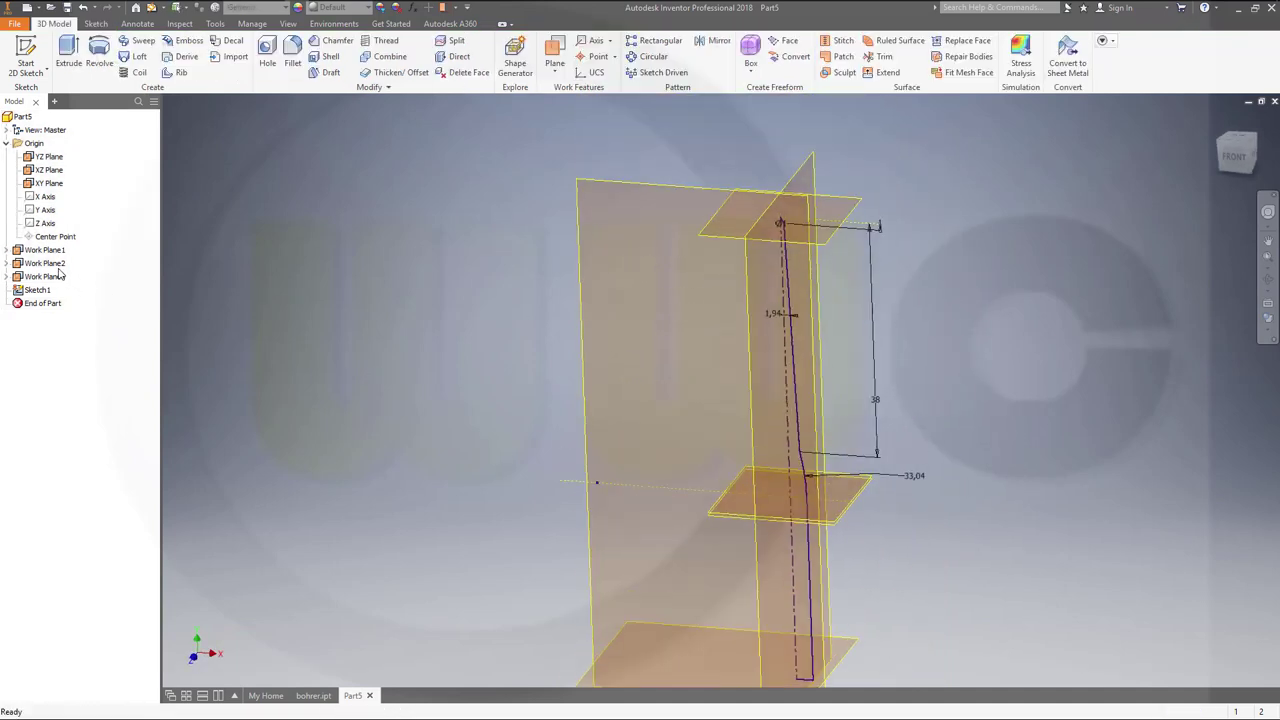
Hide the YZ, XZ and XY origin planes.
click(48, 157)
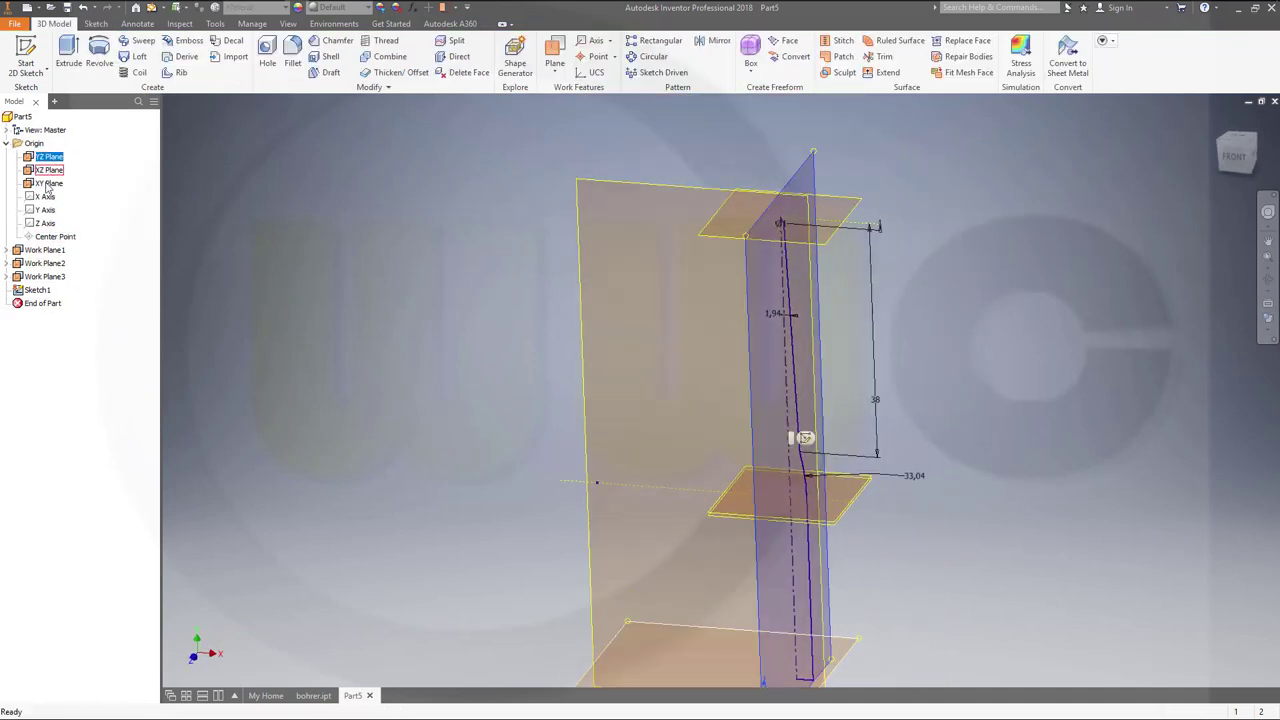
shift+click(48, 183)
right_click(50, 187)
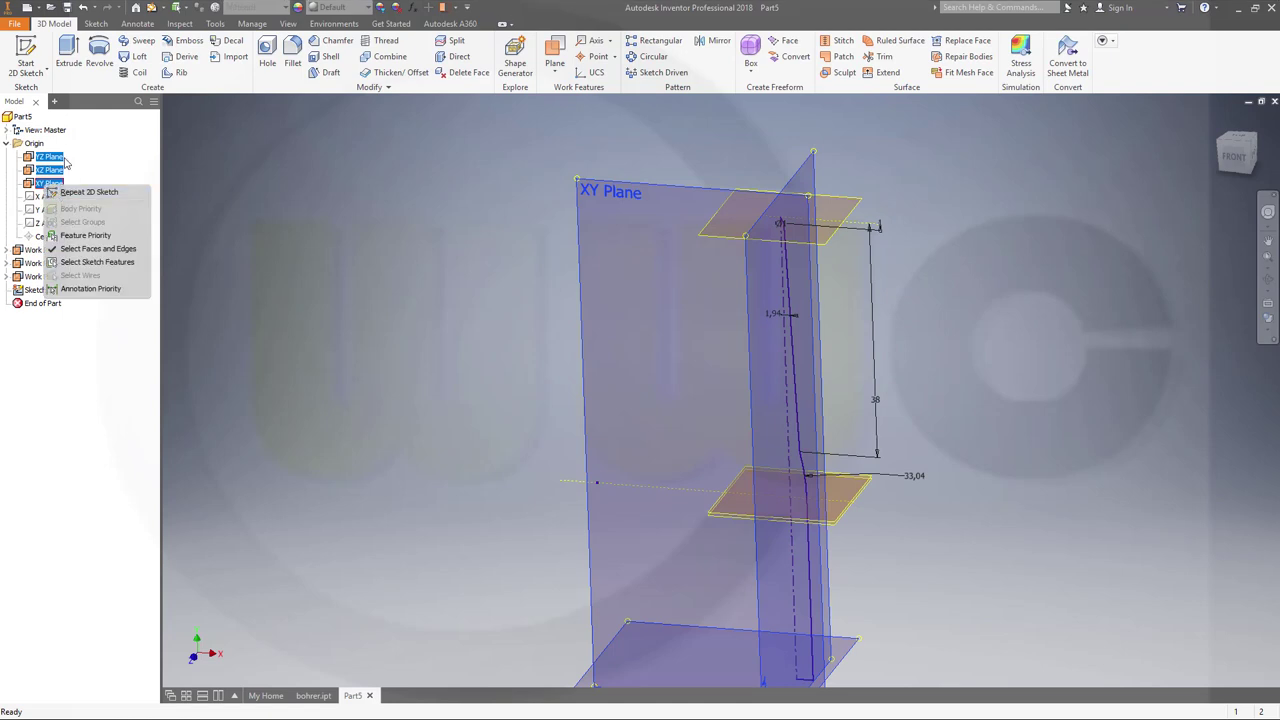
right_click(60, 159)
right_click(60, 159)
click(86, 228)
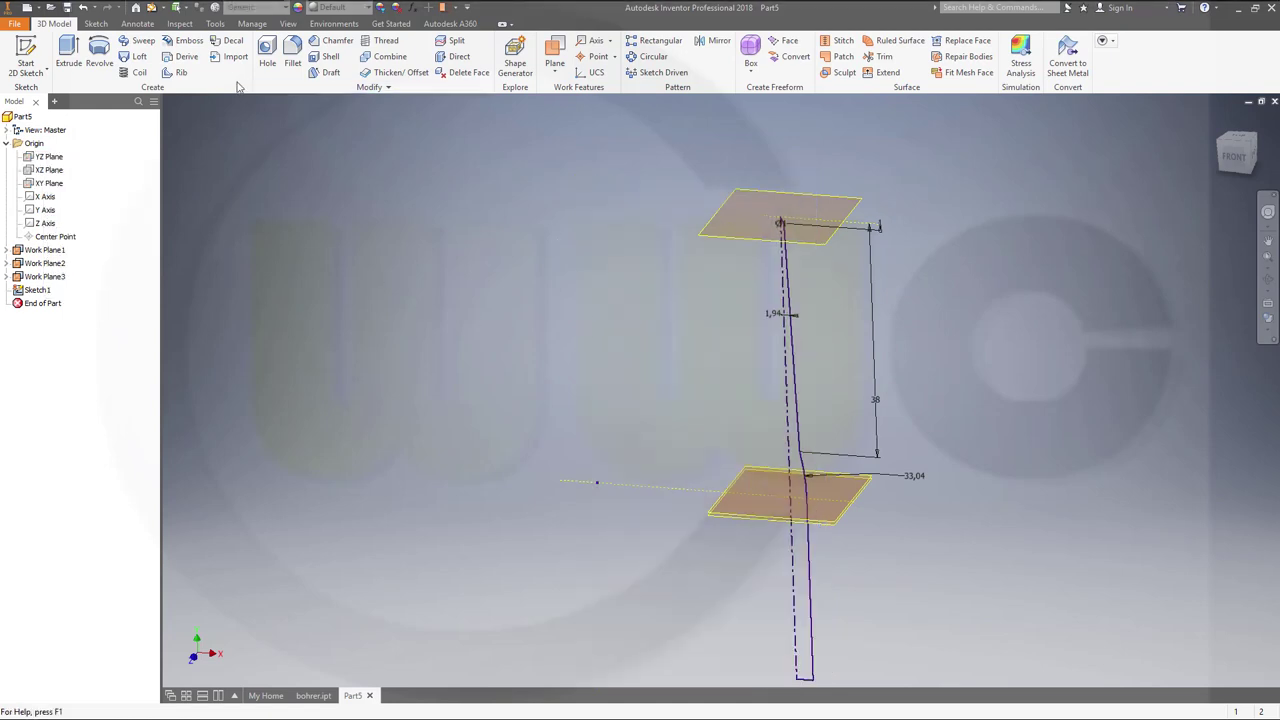
Revolve the profile sketch fully around the centerline as a solid.
click(99, 55)
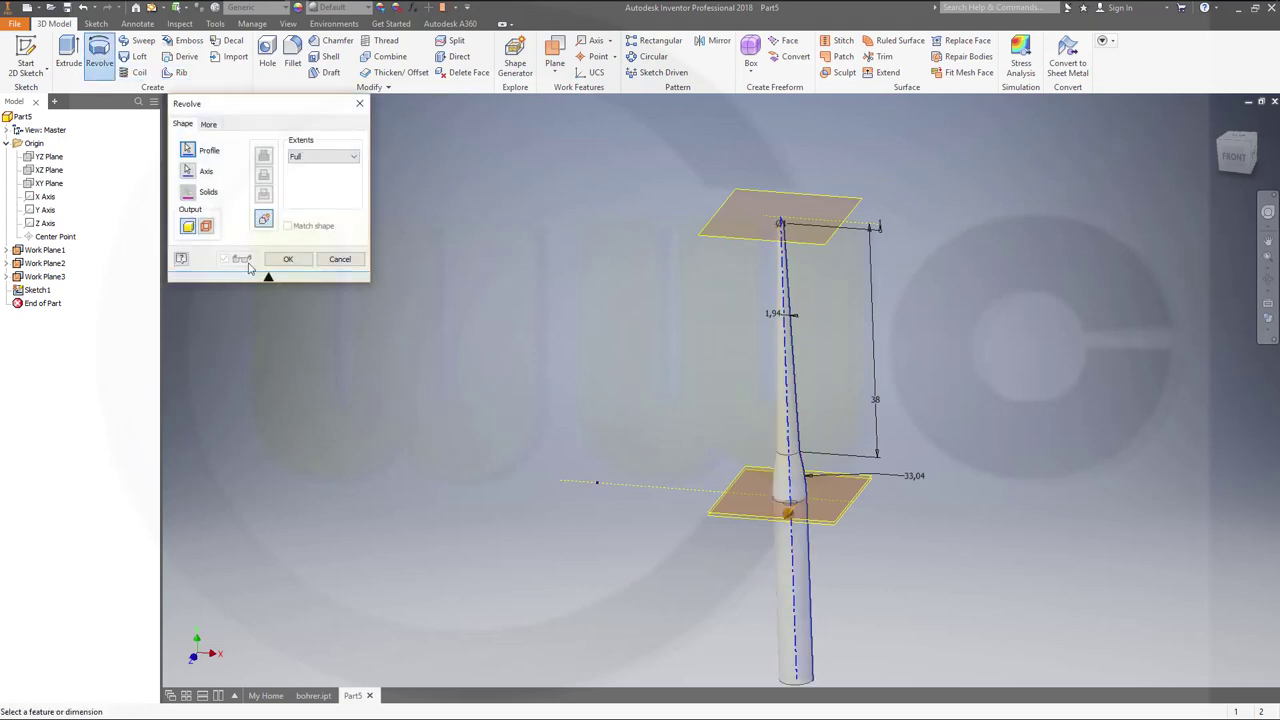
click(285, 261)
key(F5)
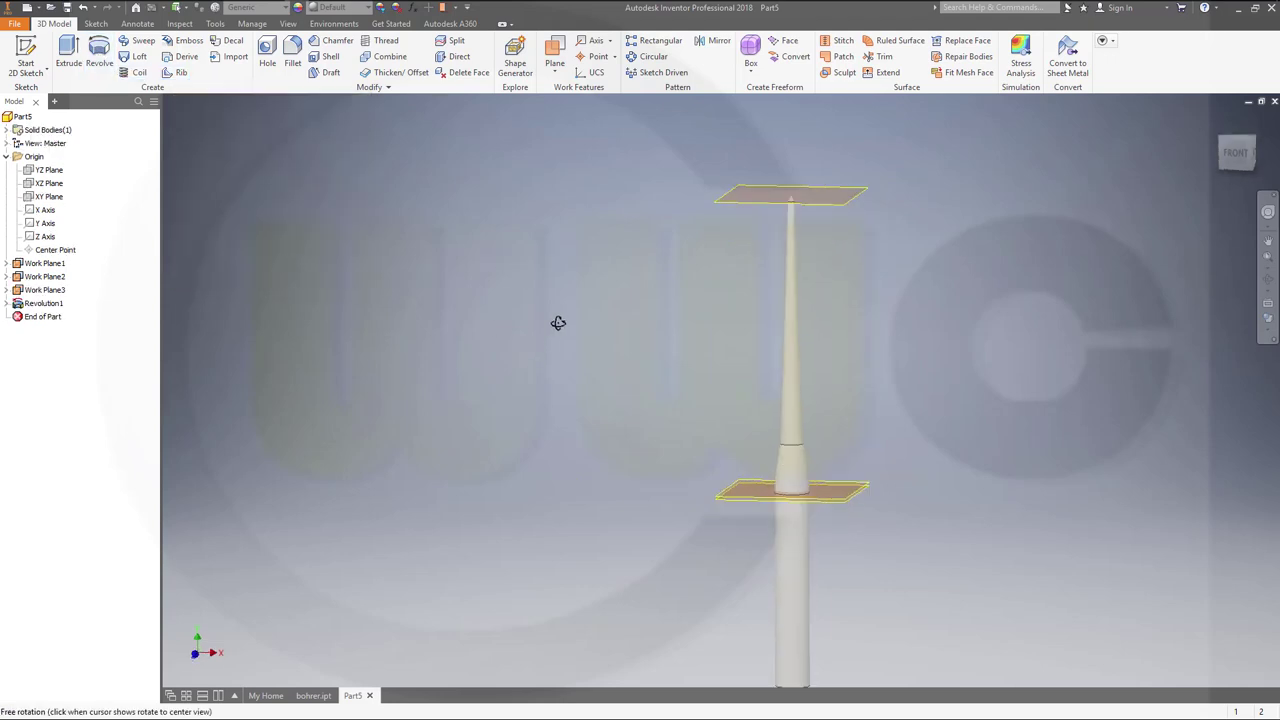
middle_drag(563, 323, 581, 362)
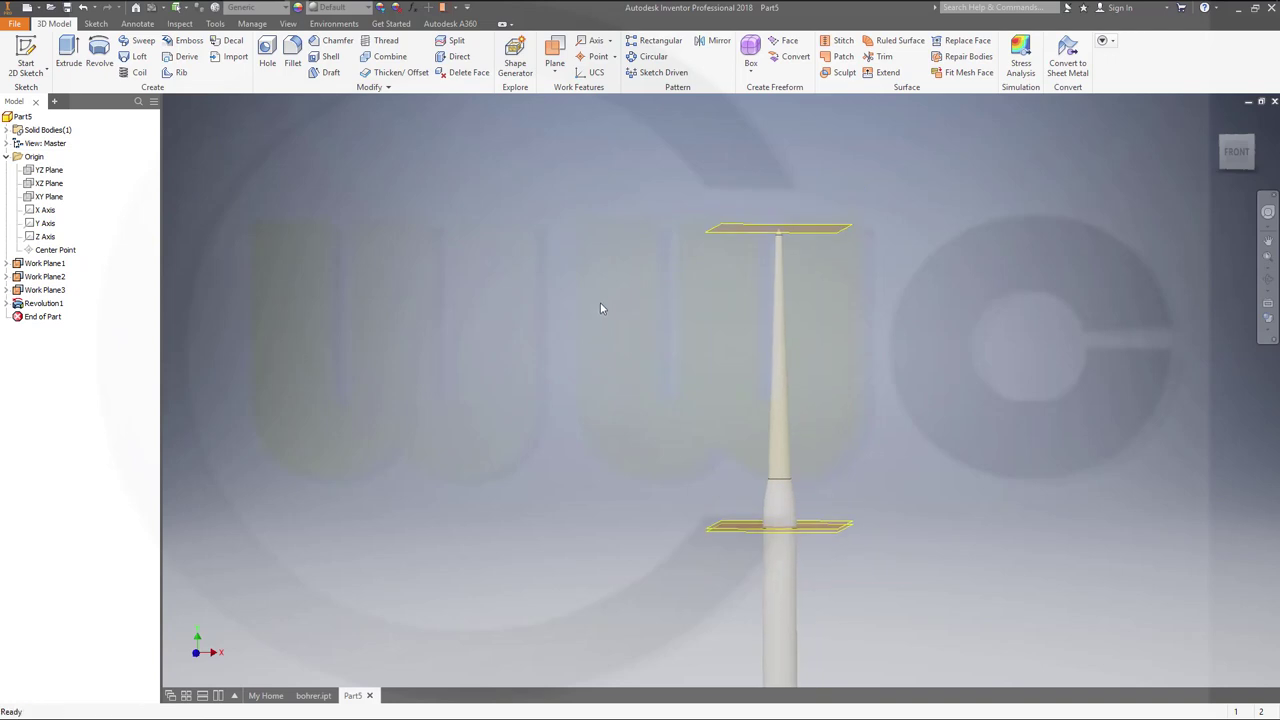
Start a 2D sketch on the upper of the two closely spaced middle work planes and place a point near the core's center.
click(25, 60)
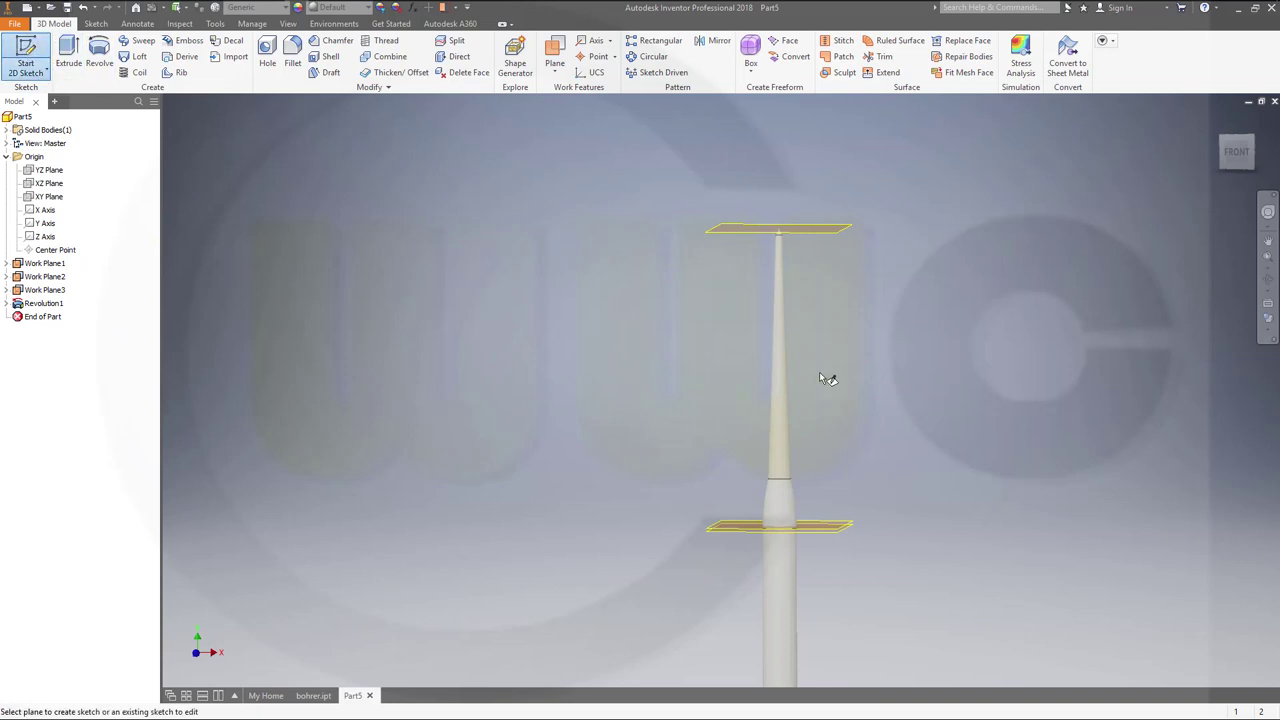
click(843, 522)
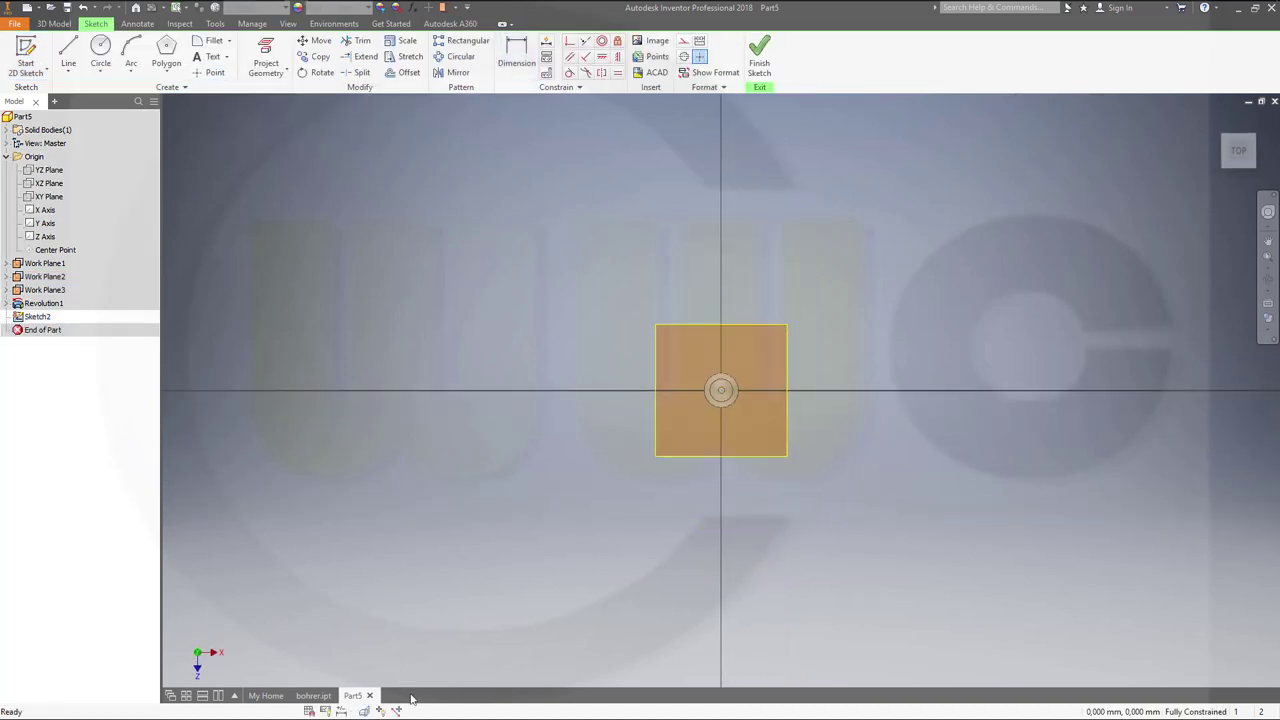
click(209, 72)
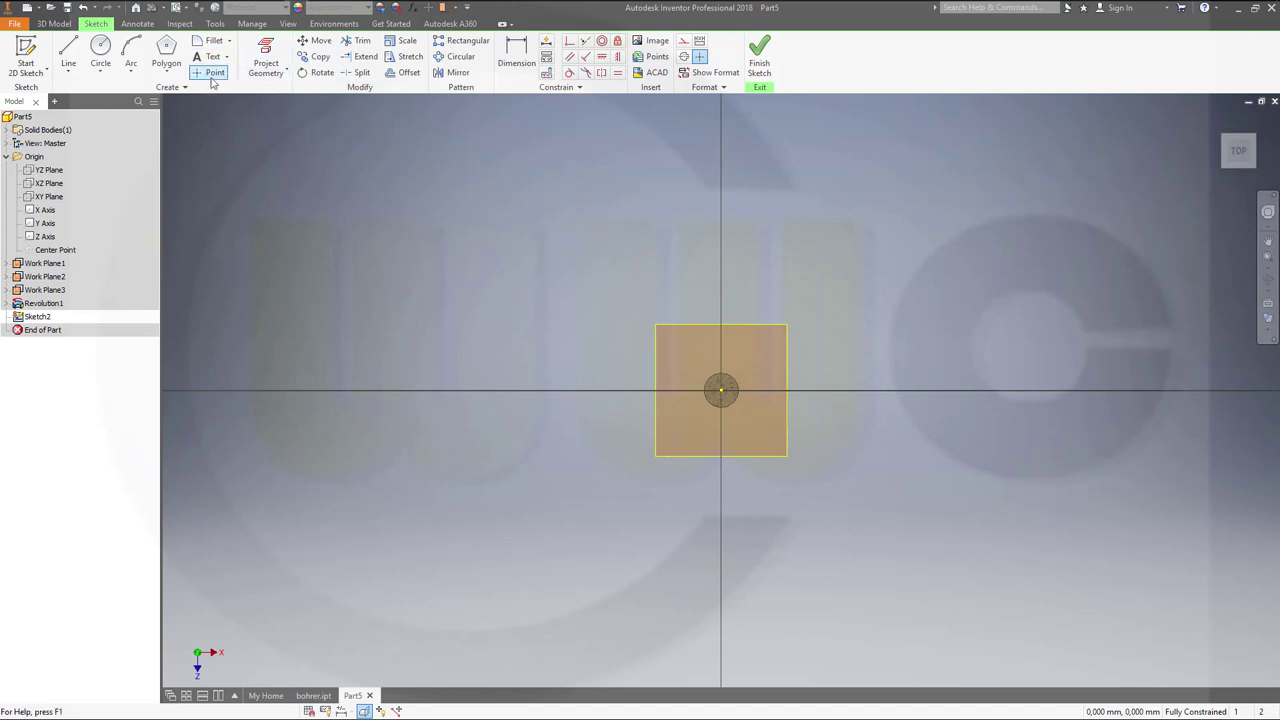
click(721, 391)
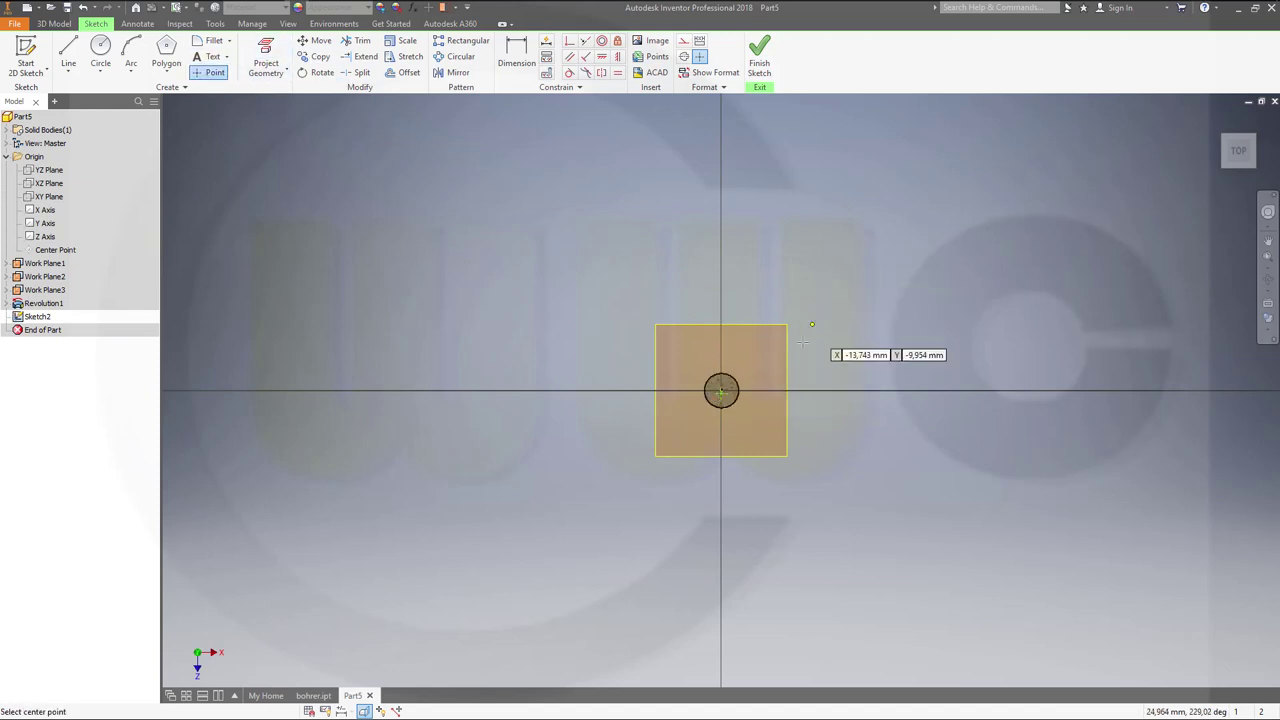
scroll(801, 345, down, 2)
scroll(795, 344, up, 8)
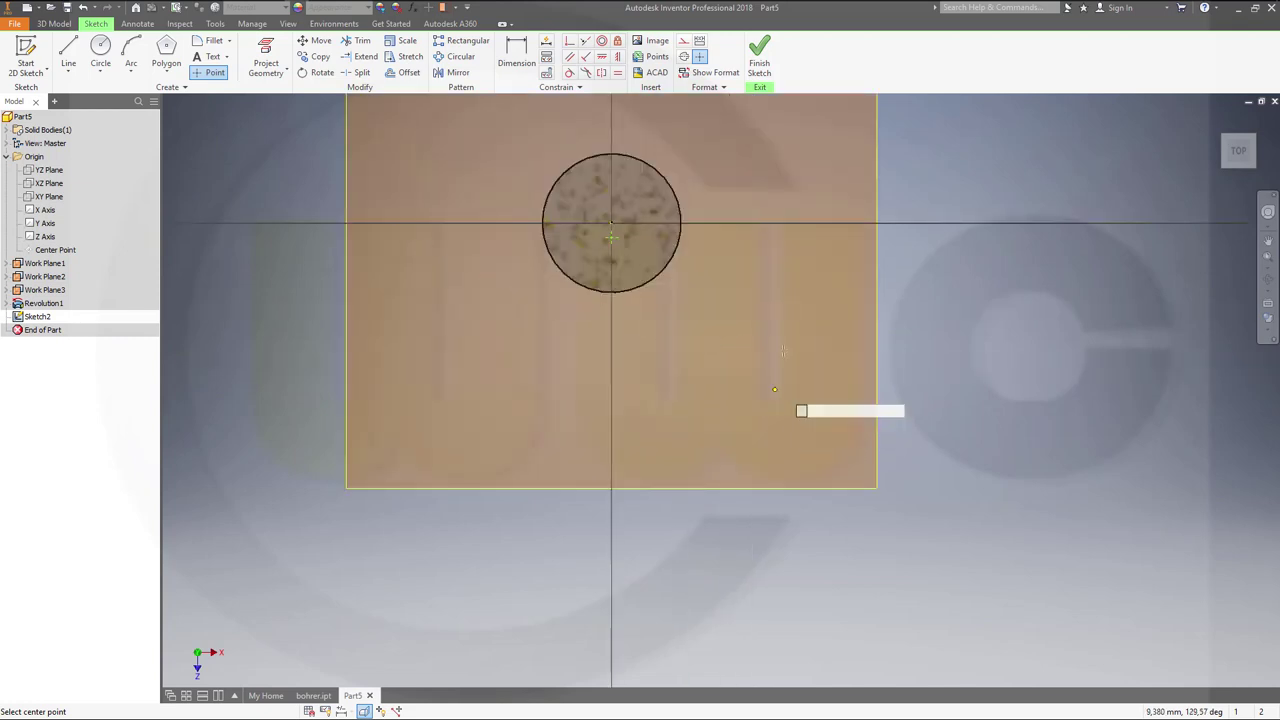
Make the sketch point coincident with the projected center point and finish the sketch.
click(569, 41)
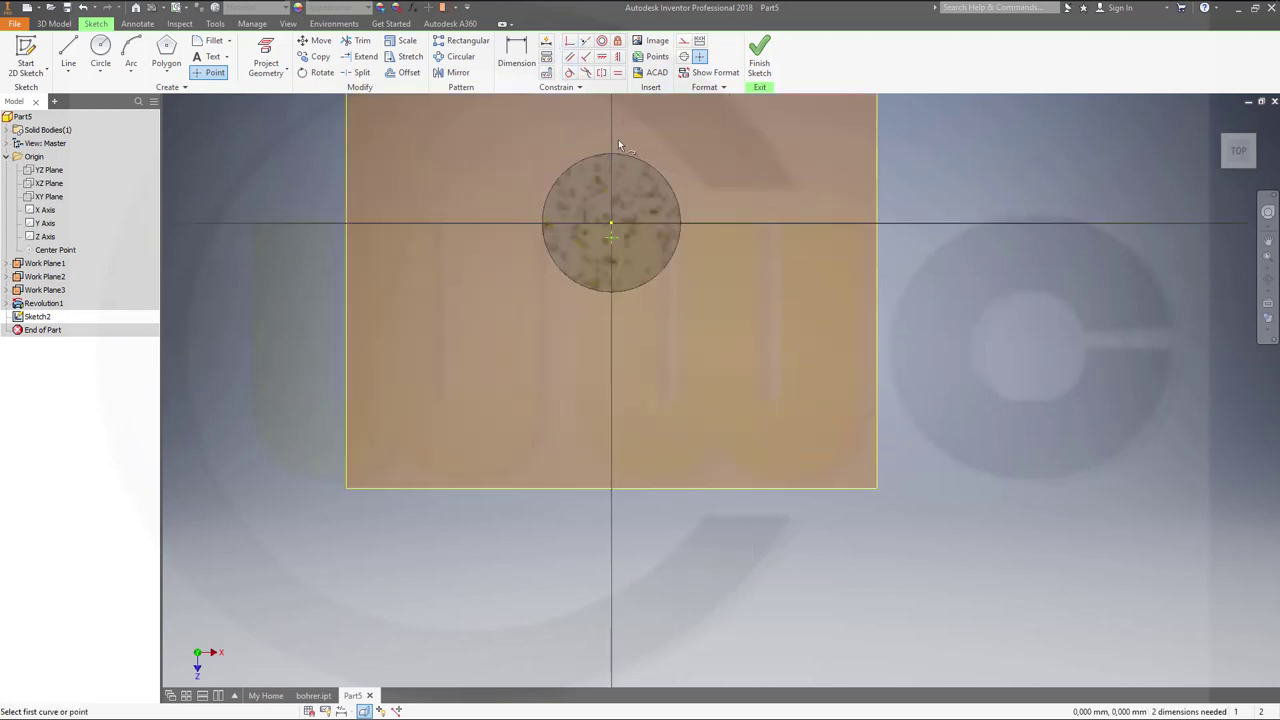
click(610, 225)
click(611, 223)
click(762, 60)
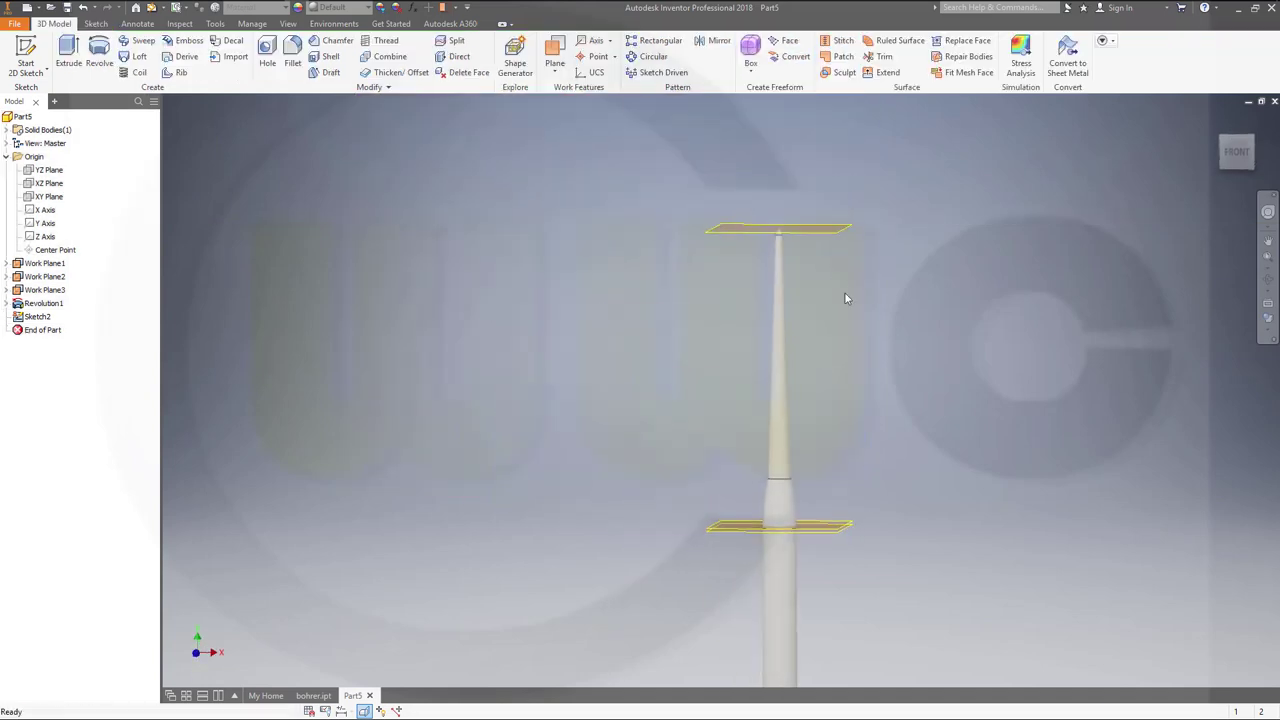
Switch the model's visual style to Wireframe.
click(1269, 338)
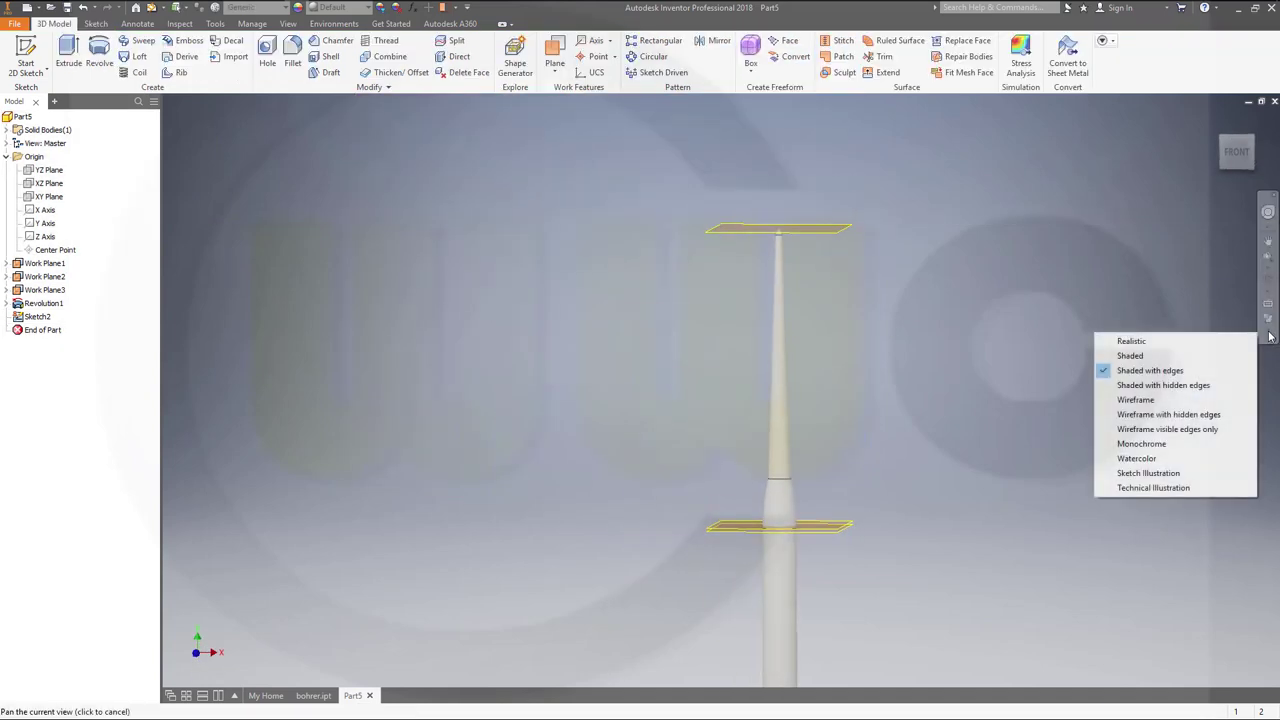
click(1160, 400)
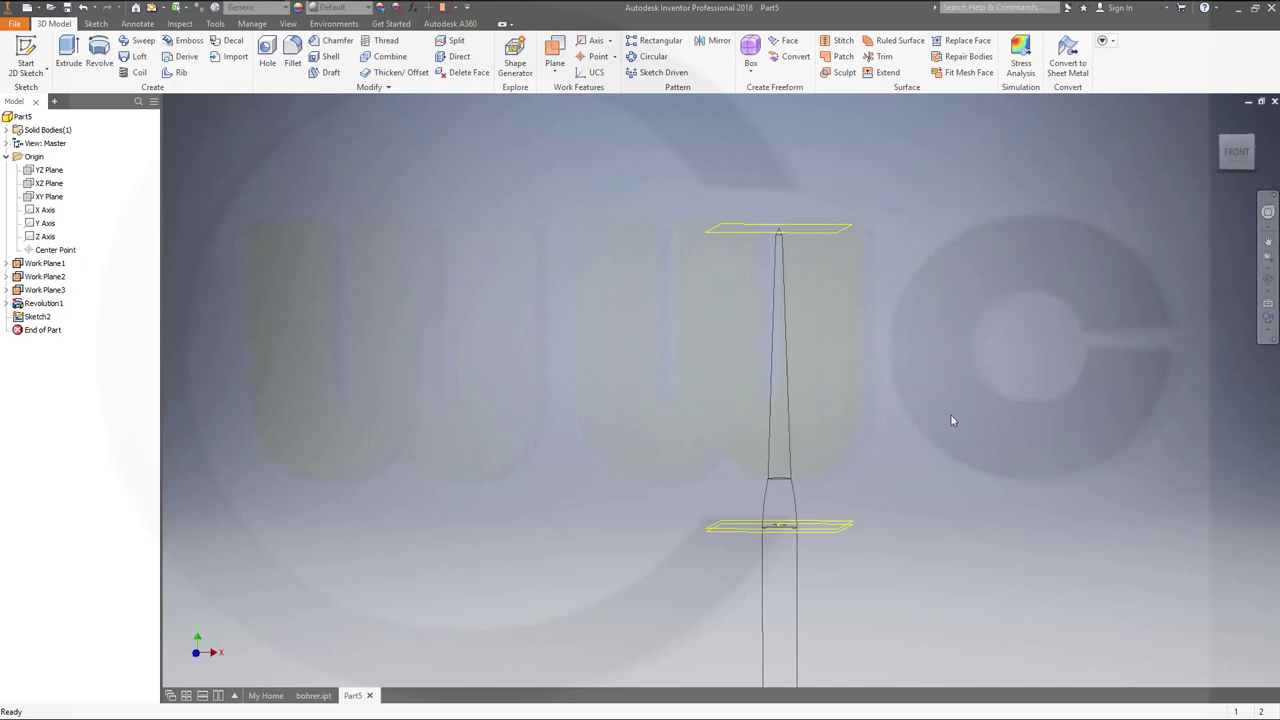
mouse_move(948, 416)
shift+middle_down()
mouse_move(926, 431)
mouse_move(943, 414)
shift+middle_up()
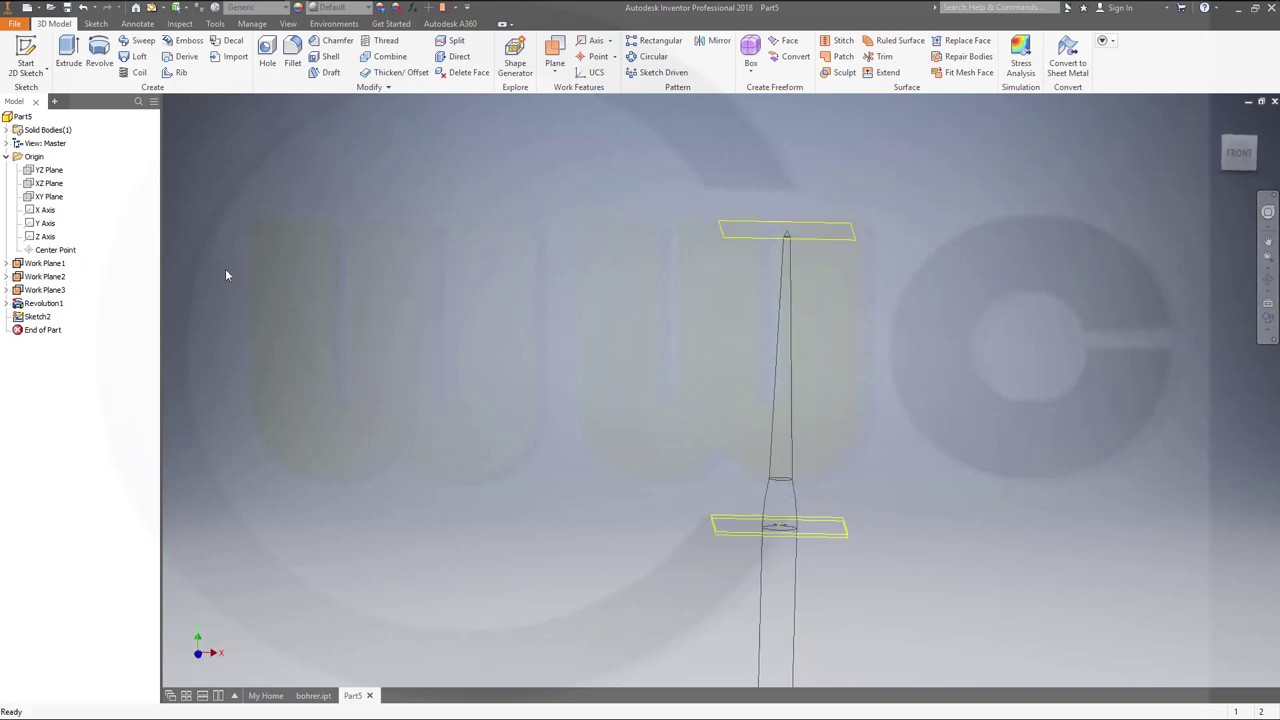
Start a helical curve in a new 3D sketch and define it by Revolution and Height.
click(45, 71)
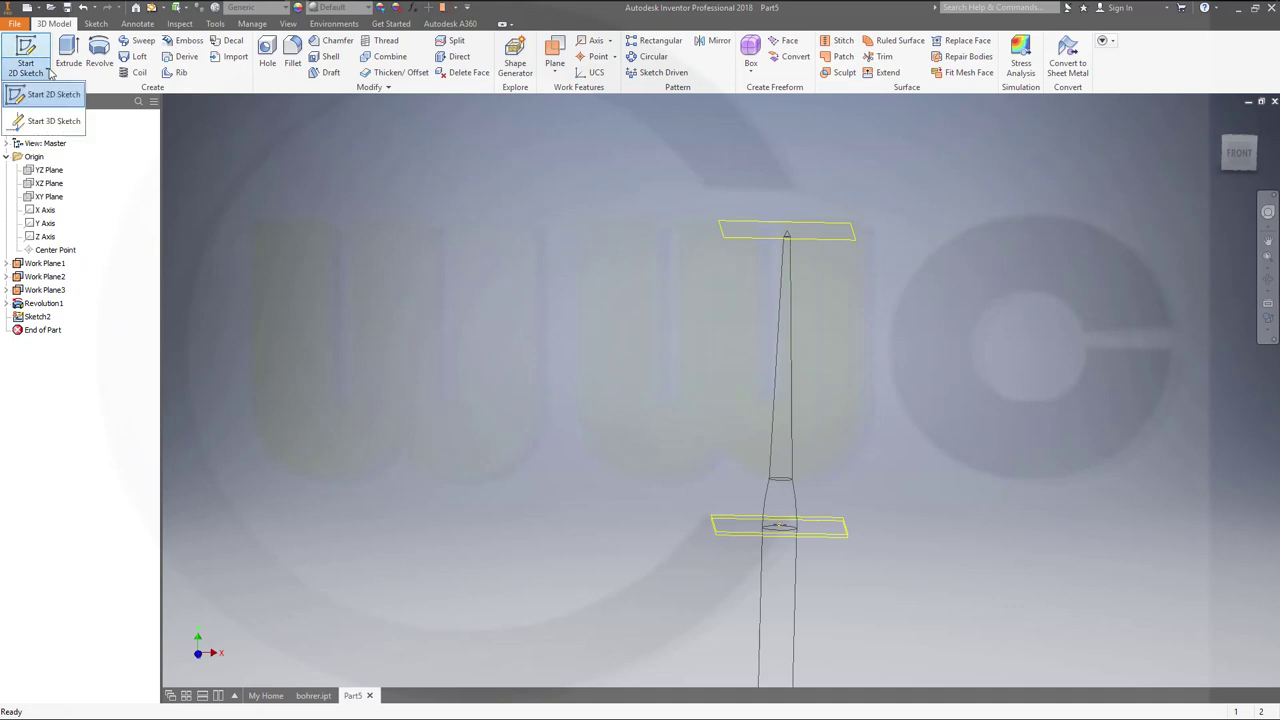
click(36, 120)
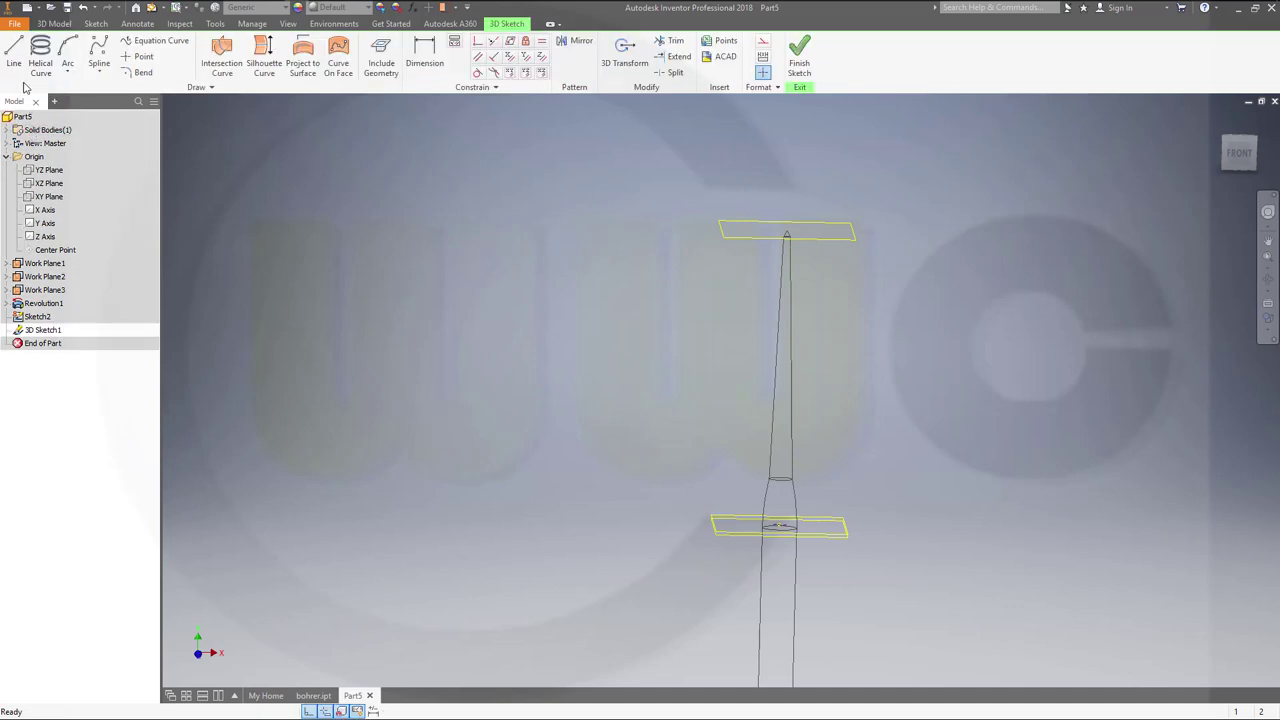
click(40, 55)
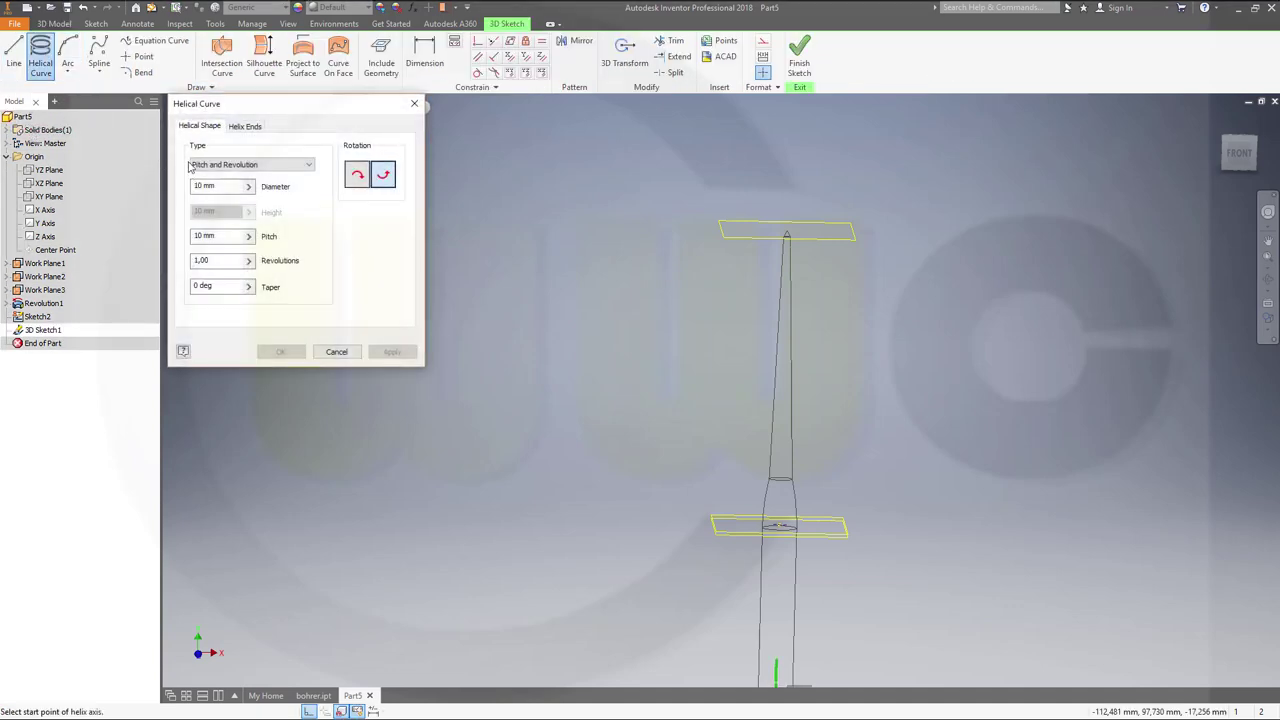
click(308, 165)
click(245, 185)
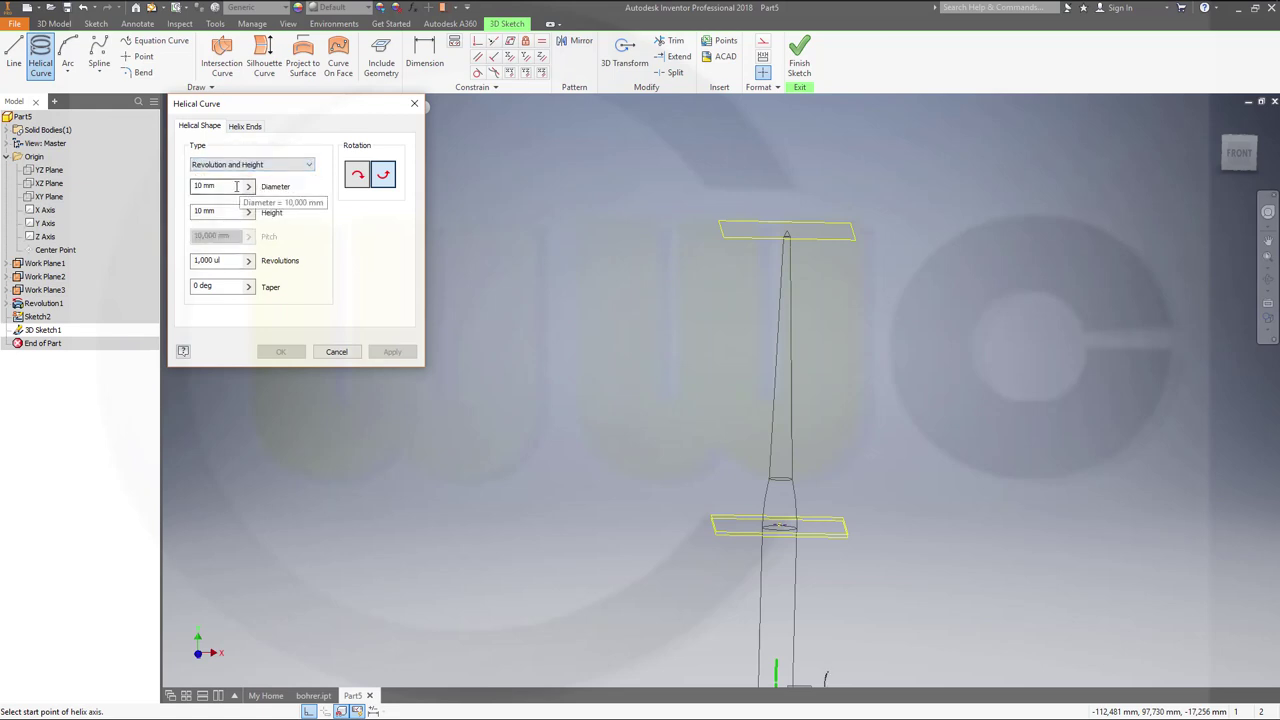
Set the helical curve's diameter to 12.55 mm, its height to 44 mm and its revolutions to 4.5.
click(236, 186)
text(12.55)
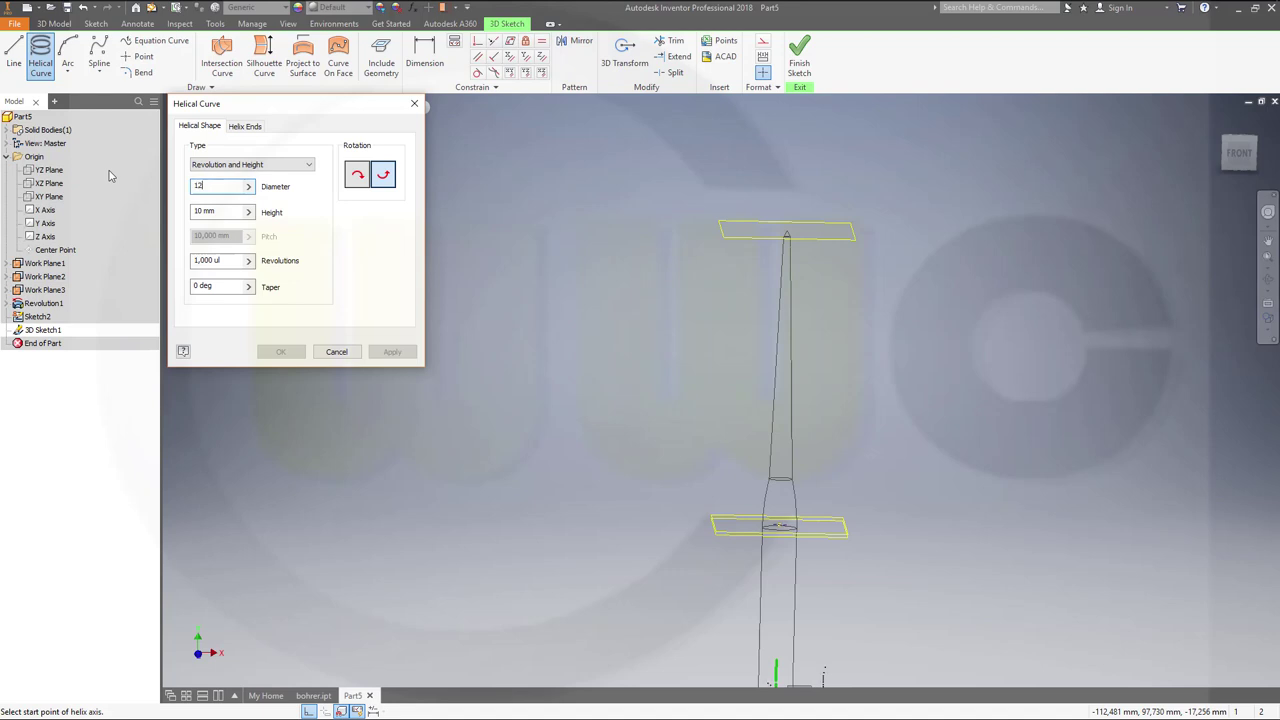
click(225, 212)
text(44)
key(Tab)
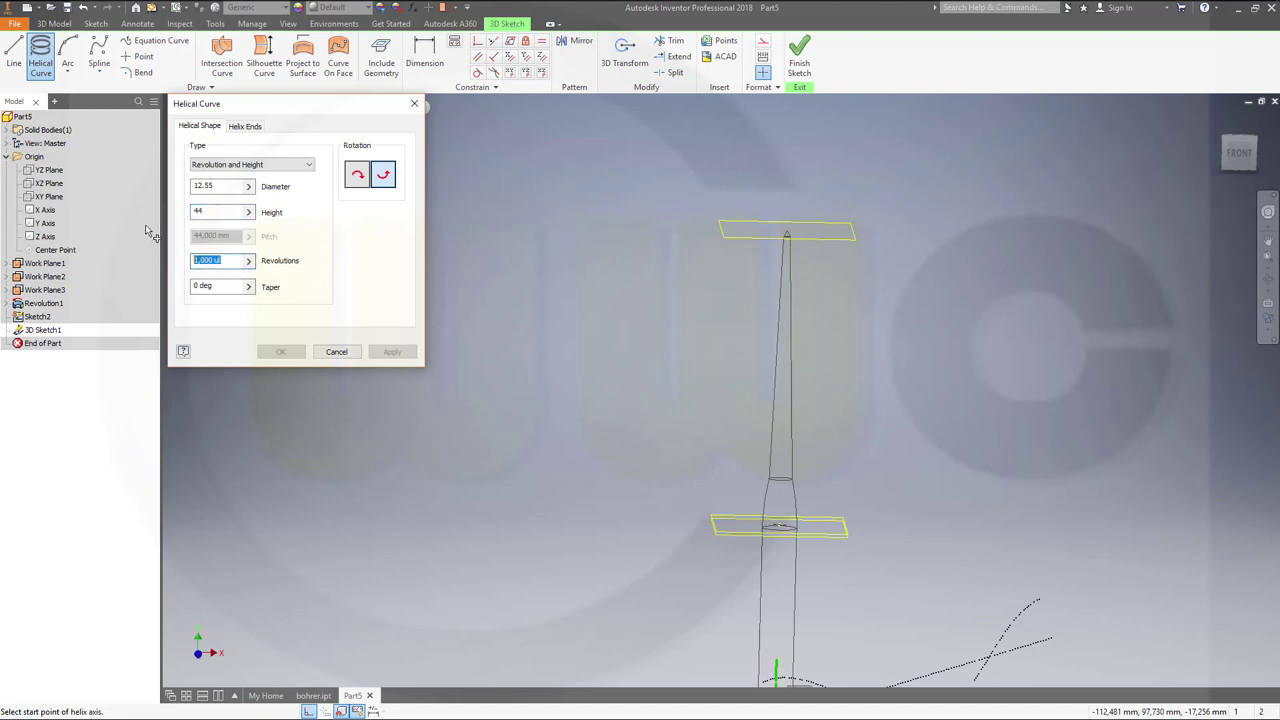
text(4.5)
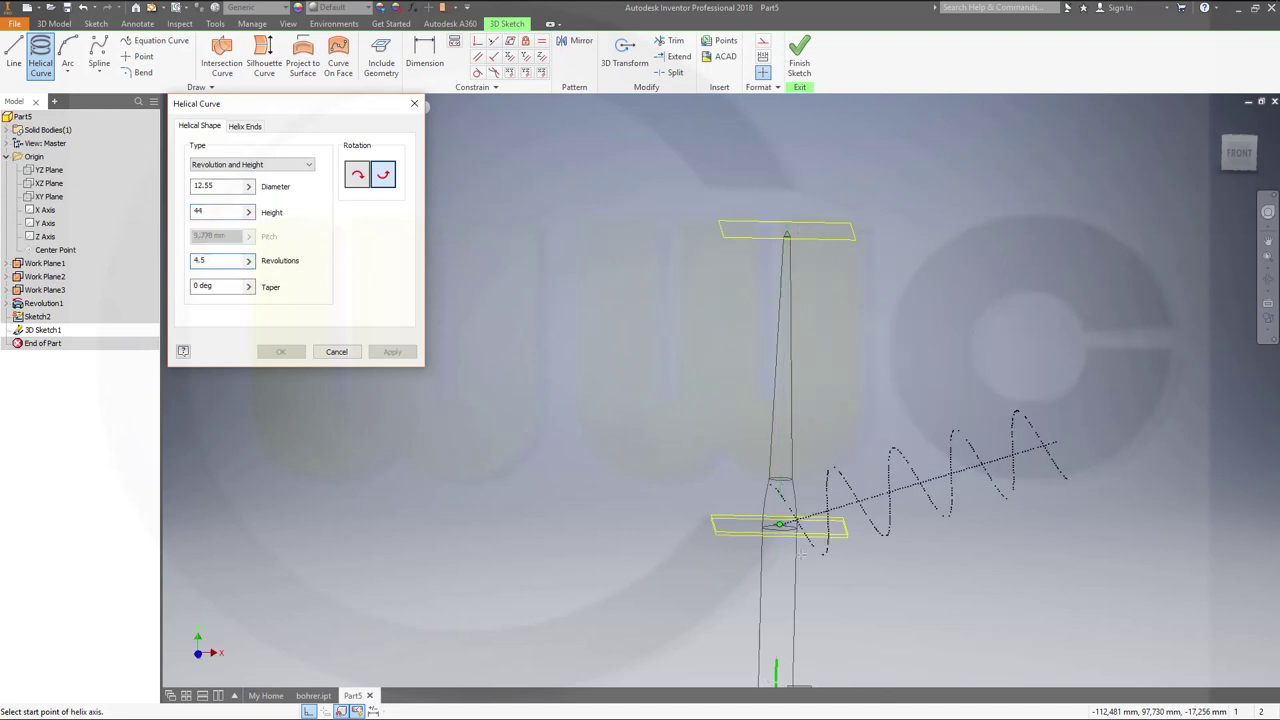
Place the helix with its axis running vertically upward from the sketch point and its start on the negative X side of the core.
scroll(796, 547, up, 3)
scroll(796, 547, up, 5)
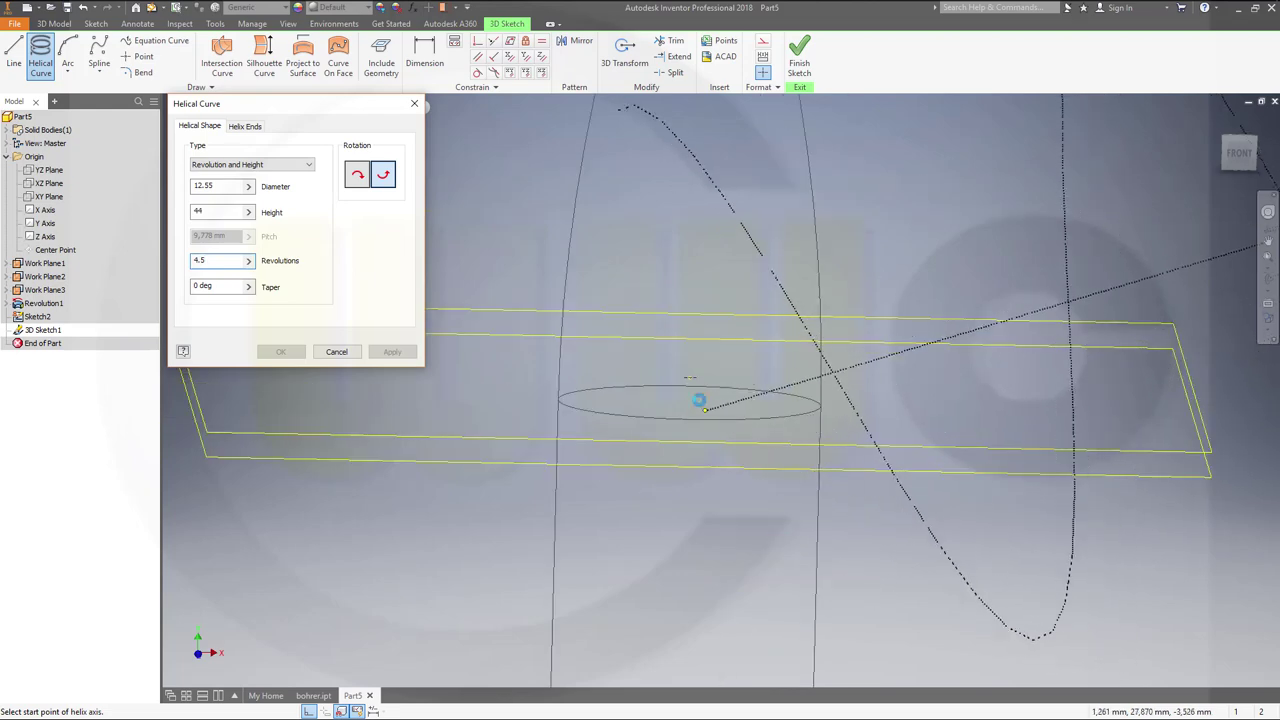
click(689, 377)
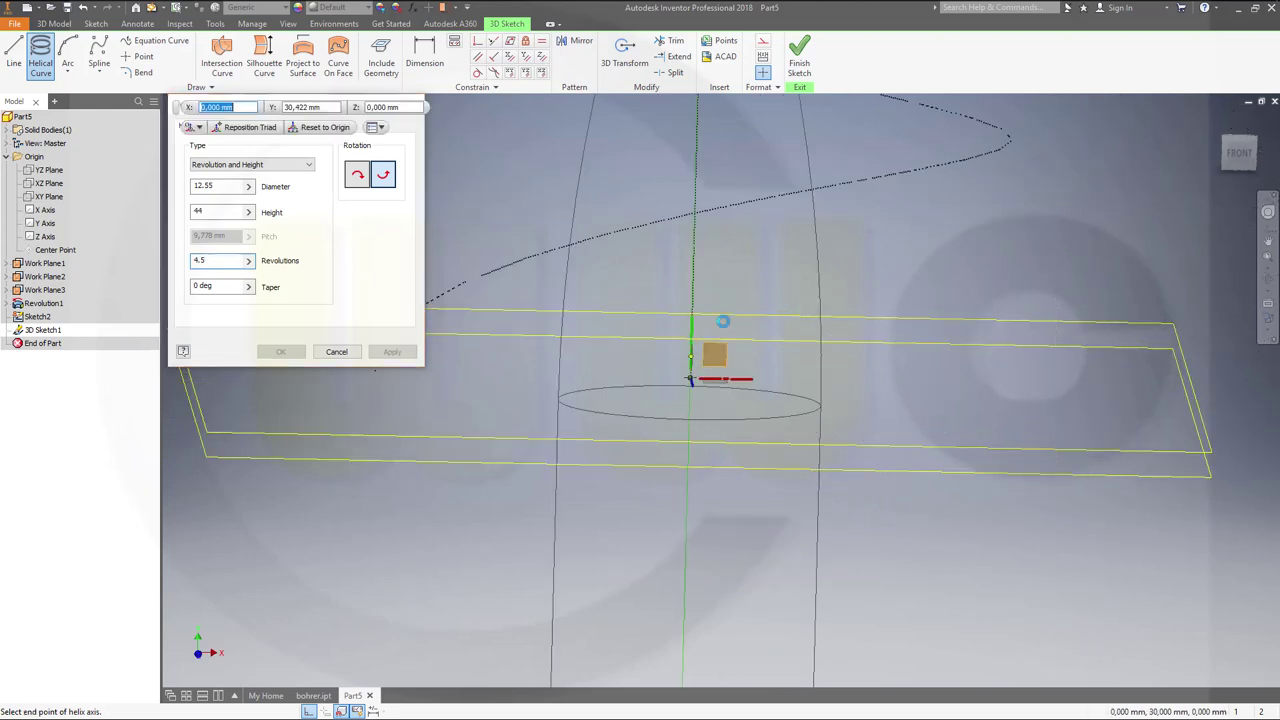
middle_drag(691, 371, 794, 418)
scroll(796, 419, down, 3)
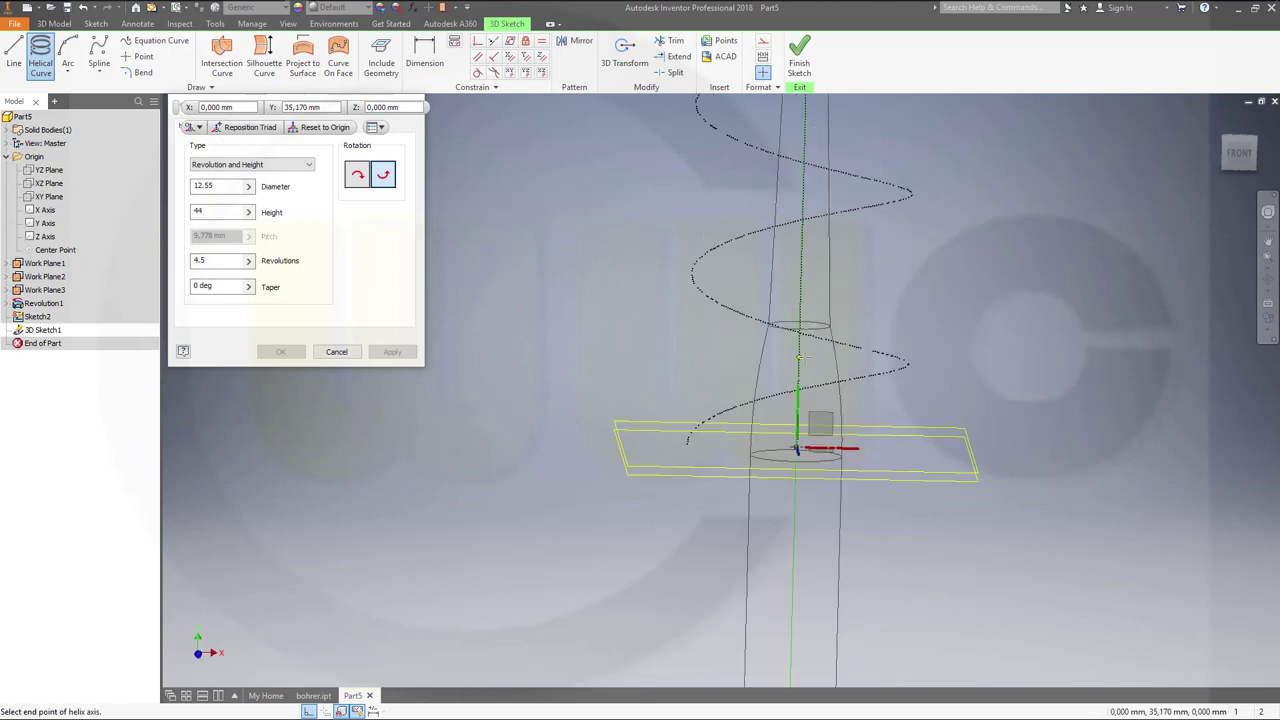
click(822, 258)
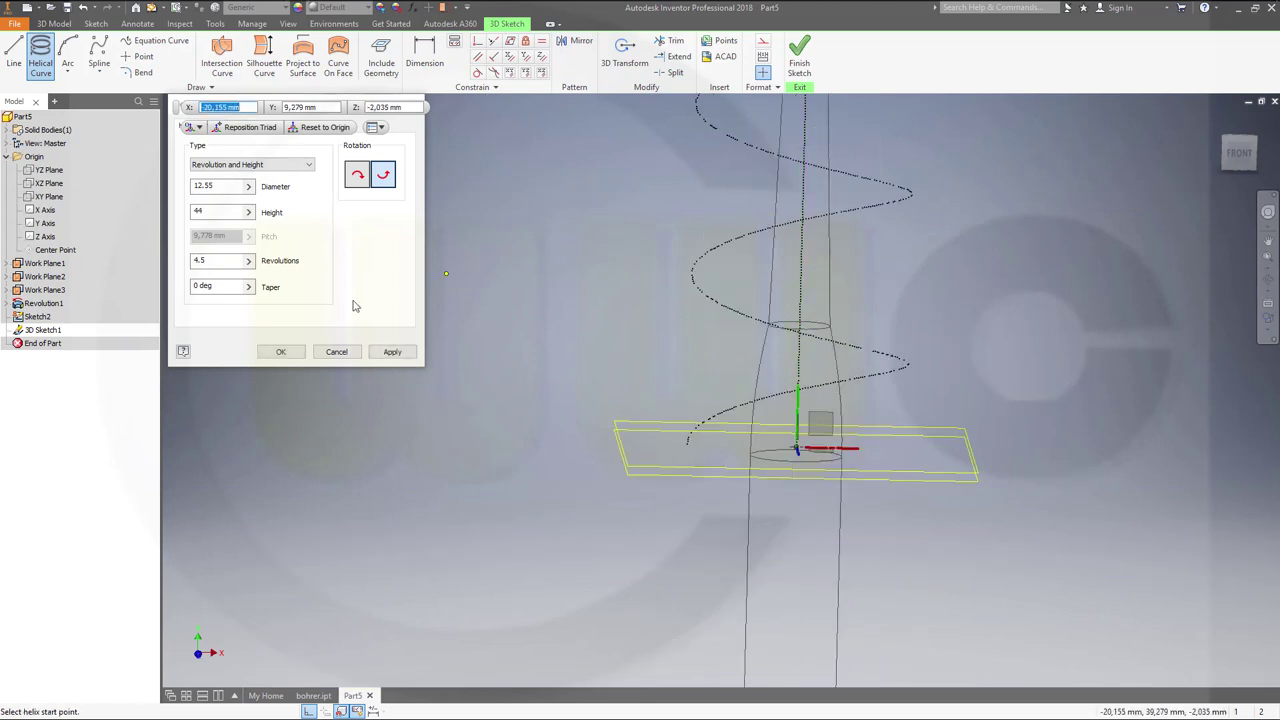
click(280, 351)
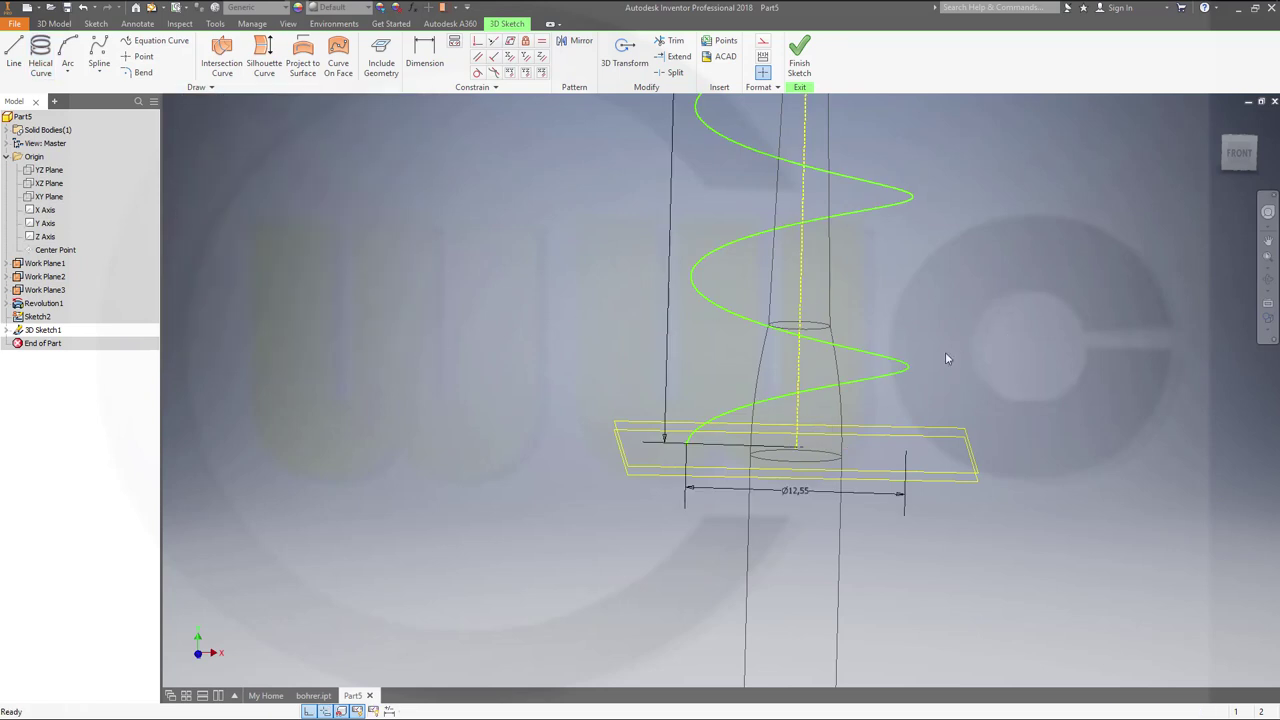
Check the helix around the core from tip to middle work plane and finish the 3D sketch.
scroll(945, 352, down, 6)
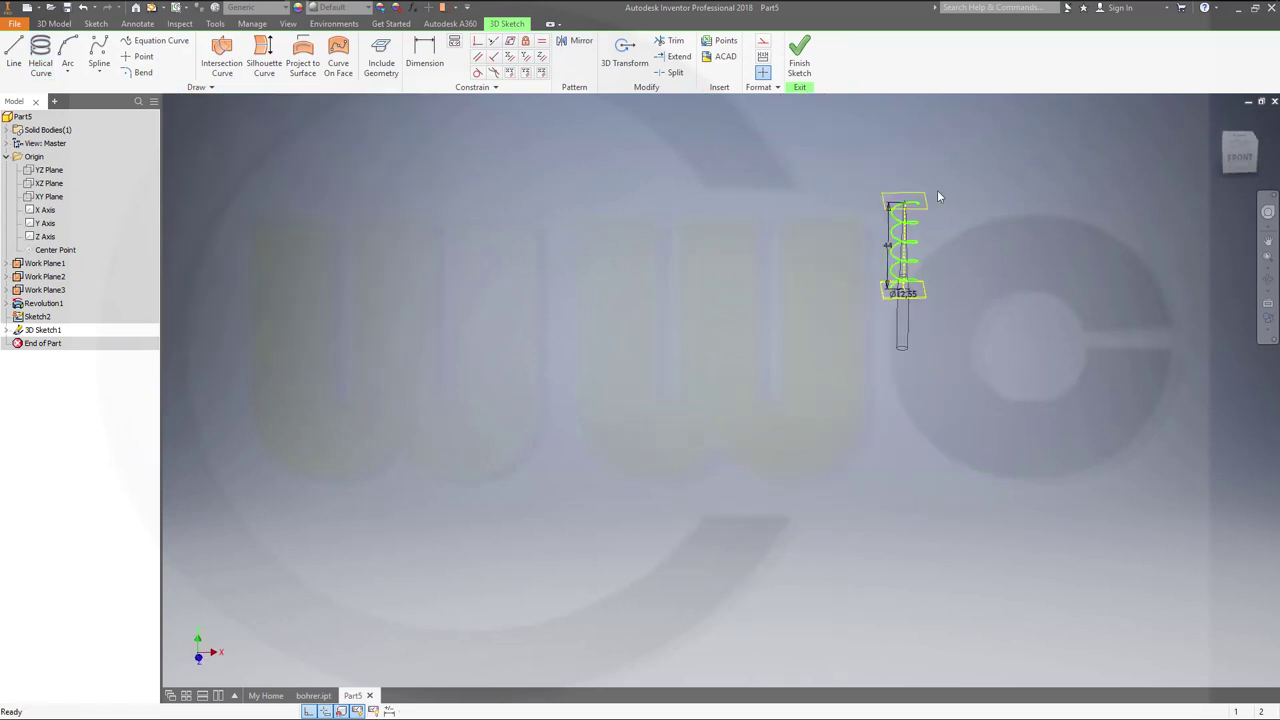
scroll(938, 193, up, 6)
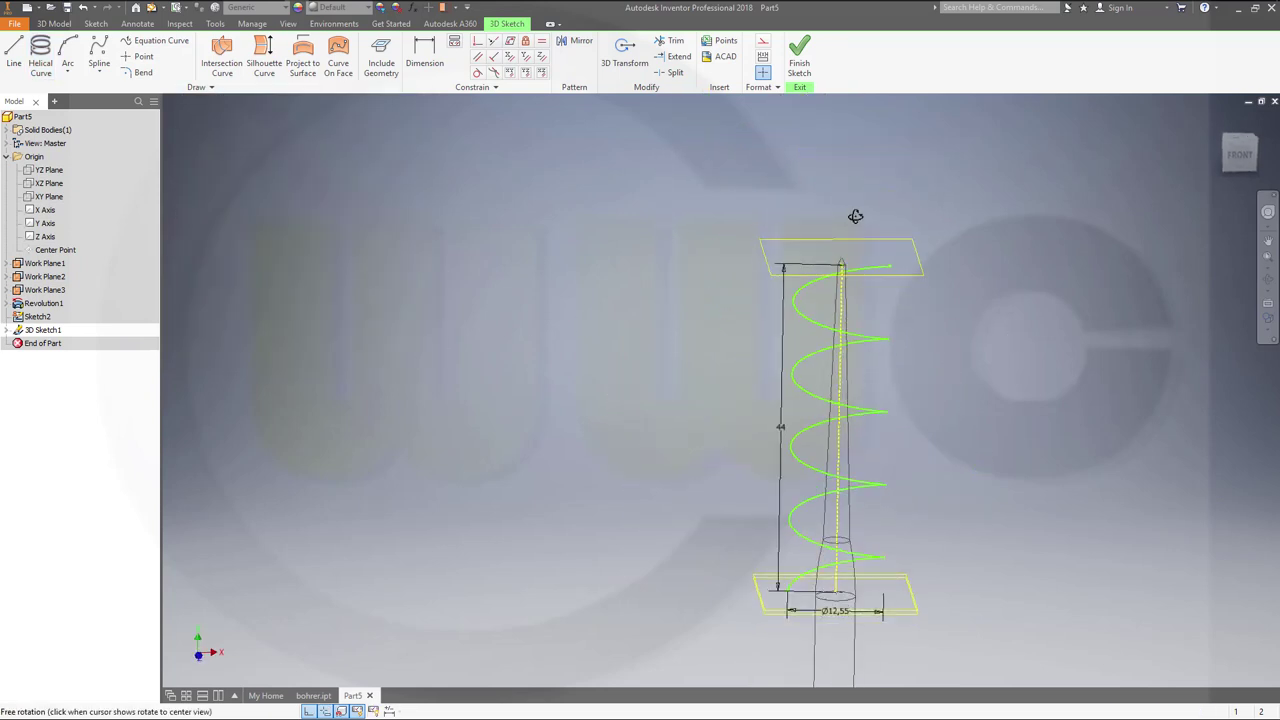
scroll(852, 217, down, 3)
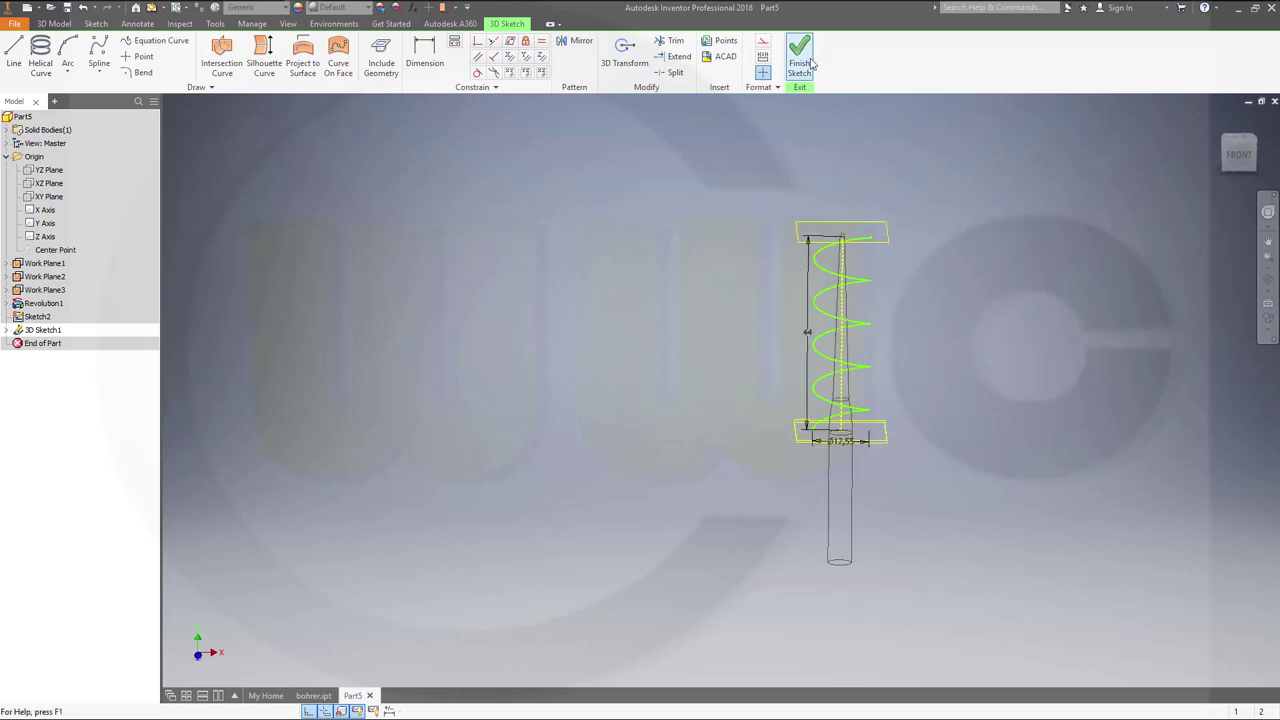
click(801, 60)
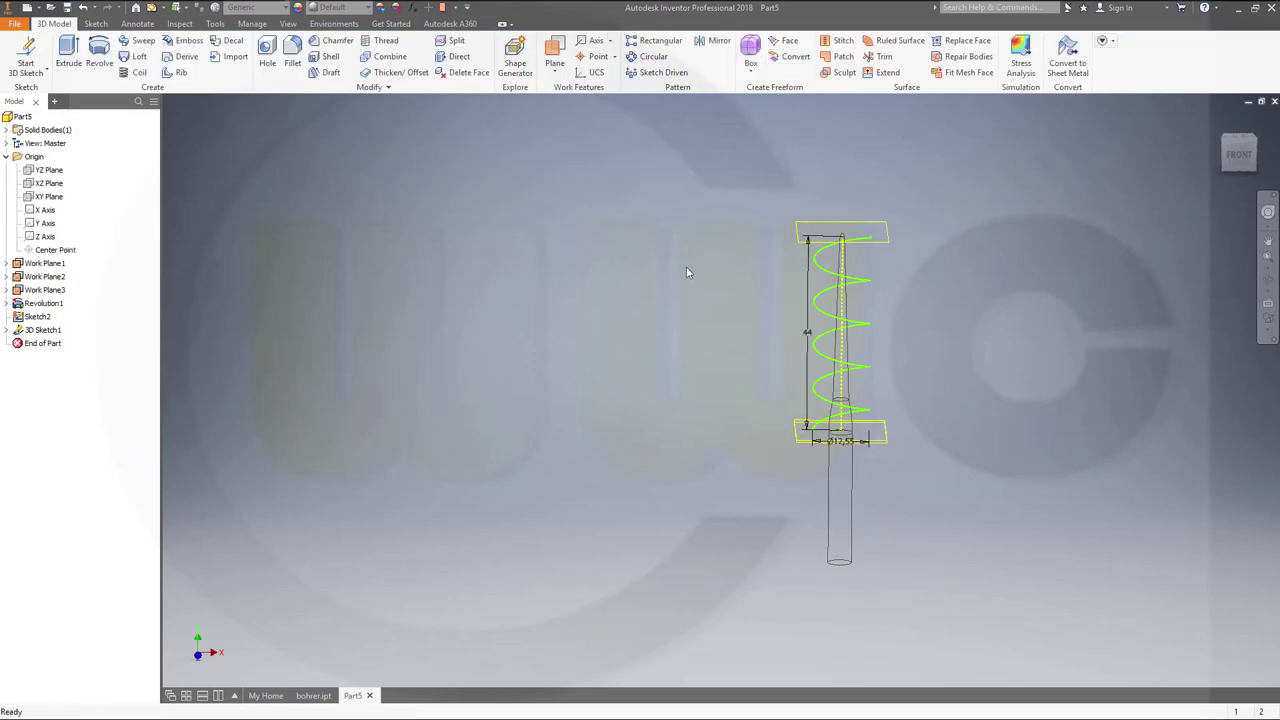
Display the model as Shaded with edges and hide the dimensions of the 3D helix sketch.
click(1268, 335)
click(1145, 370)
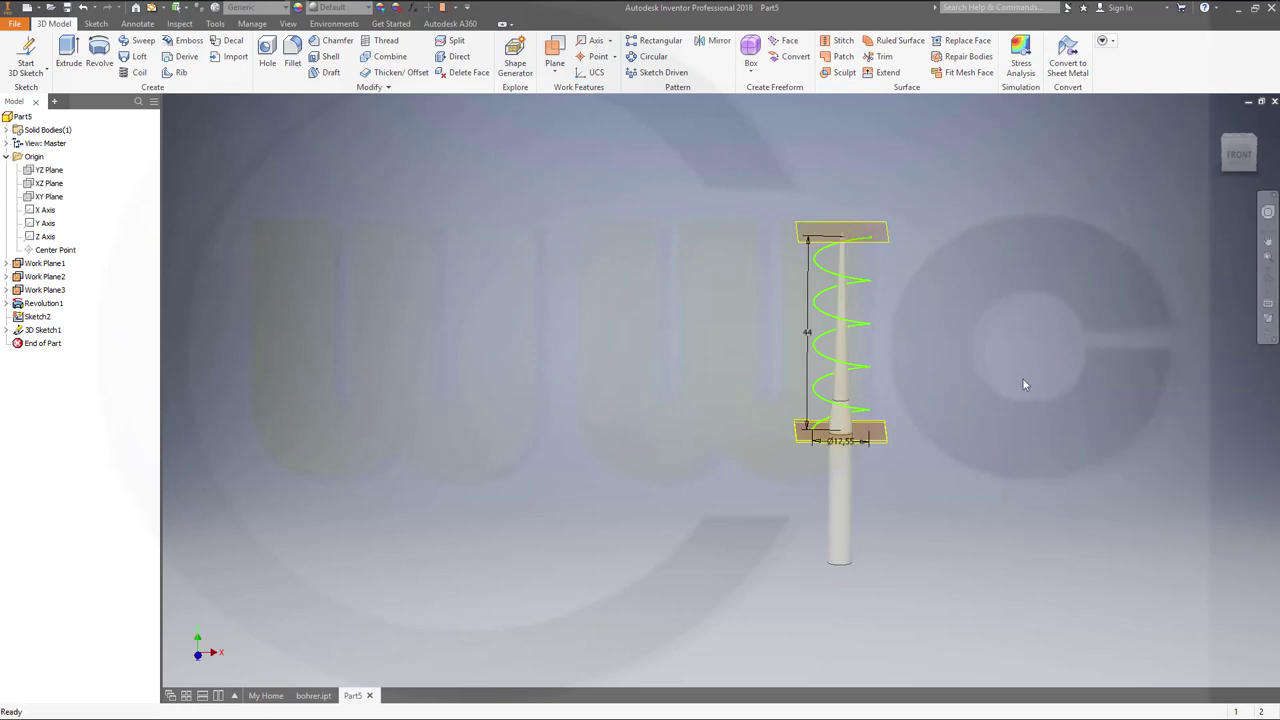
shift+middle_drag(848, 382, 763, 411)
scroll(789, 461, up, 3)
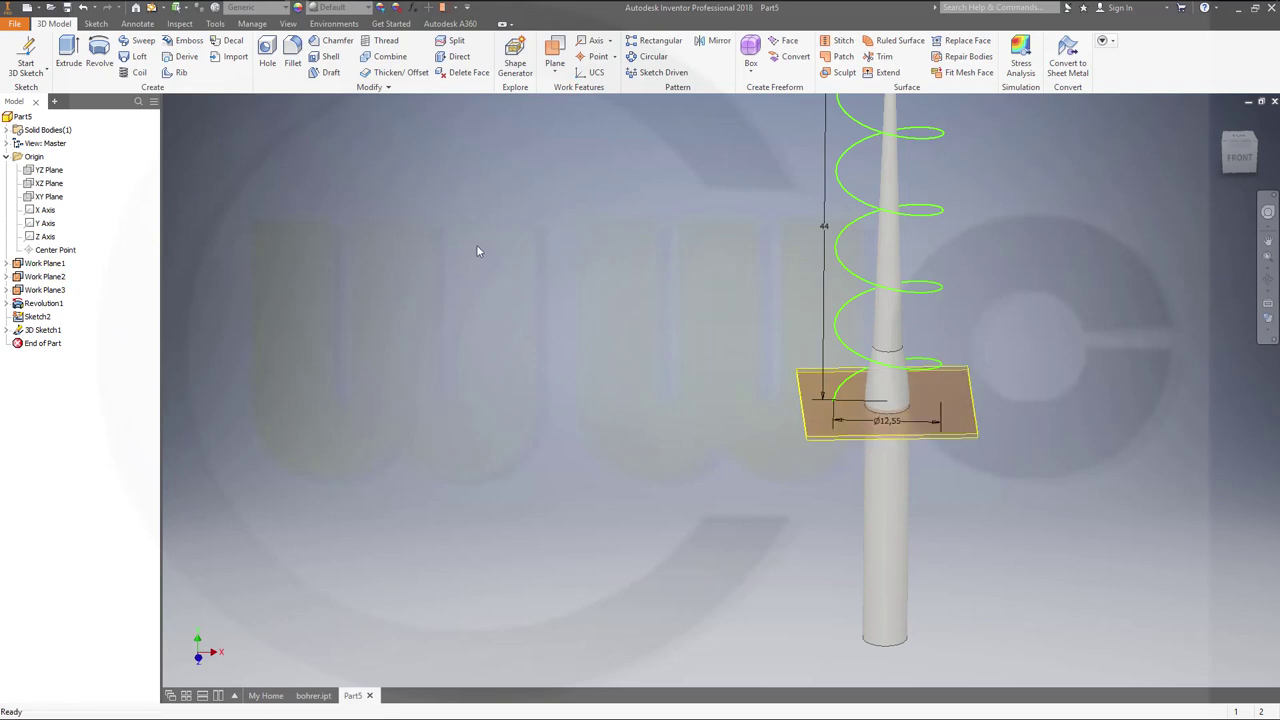
right_click(44, 331)
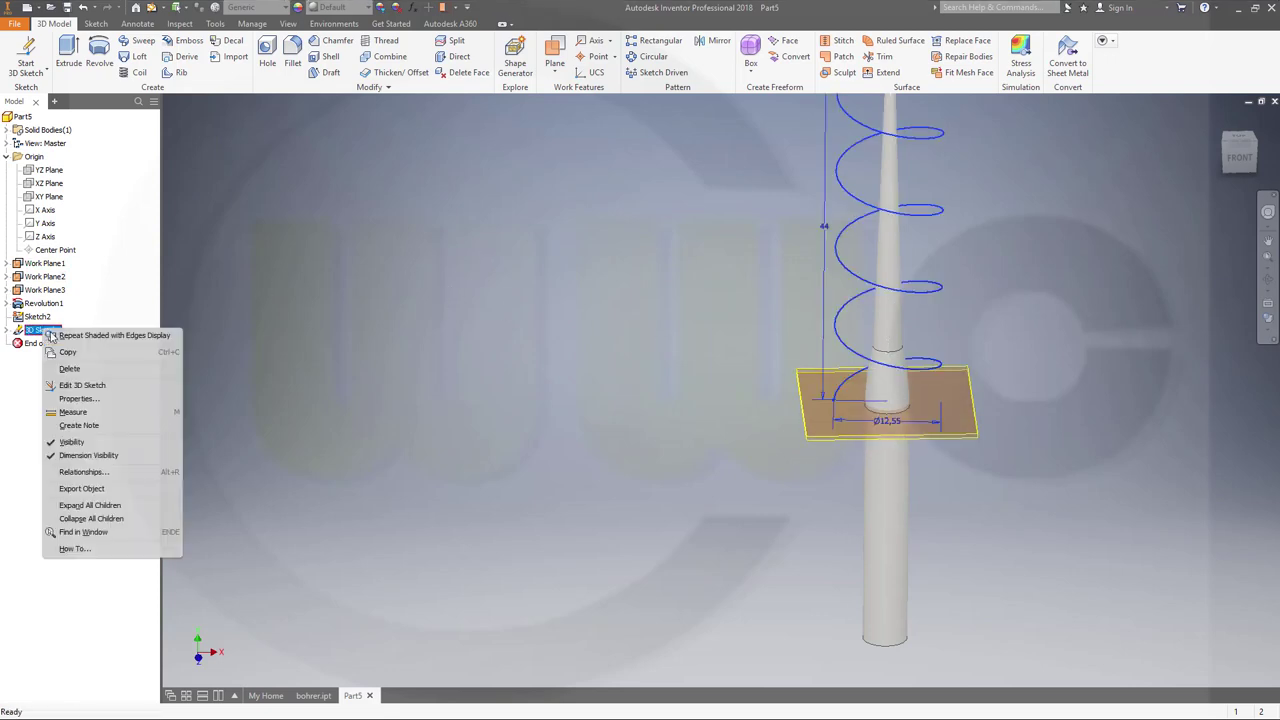
click(88, 455)
mouse_move(640, 425)
middle_down()
mouse_move(634, 510)
mouse_move(691, 400)
mouse_move(723, 437)
mouse_move(770, 417)
mouse_move(726, 391)
mouse_move(686, 420)
mouse_move(660, 420)
mouse_move(677, 403)
middle_up()
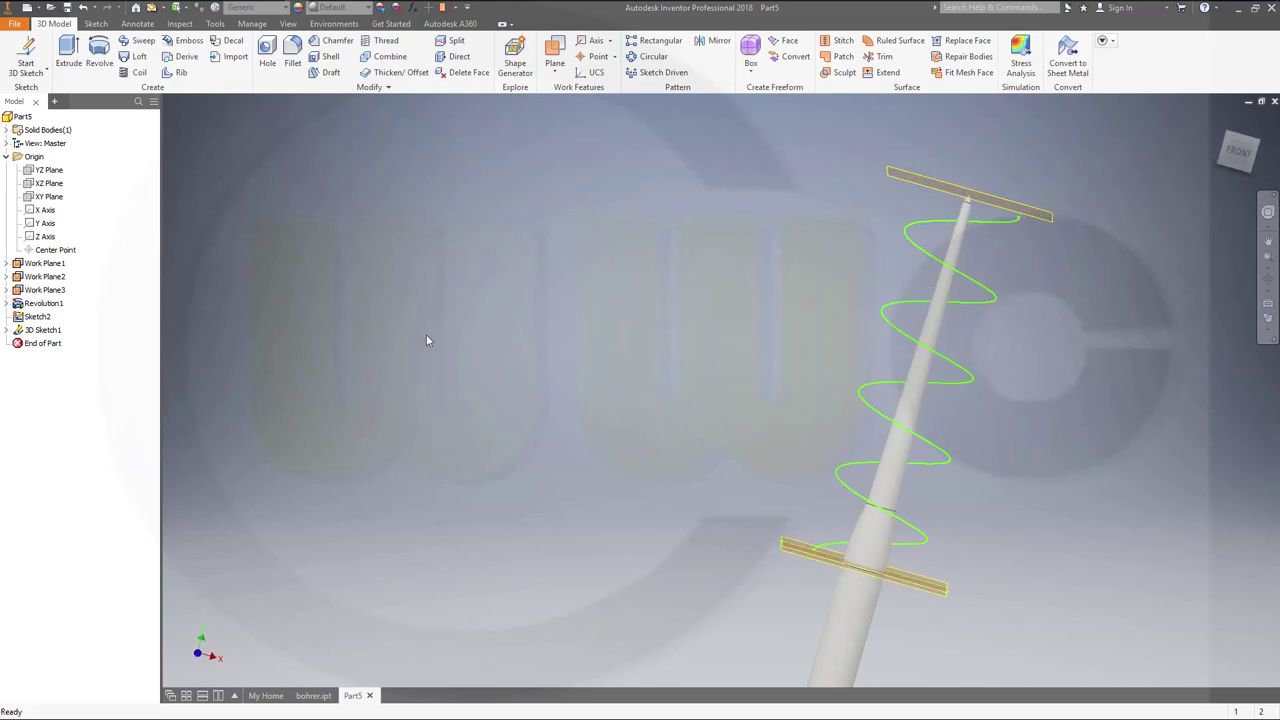
Try to create a work plane at the helix's lower start point, and delete that plane.
click(554, 56)
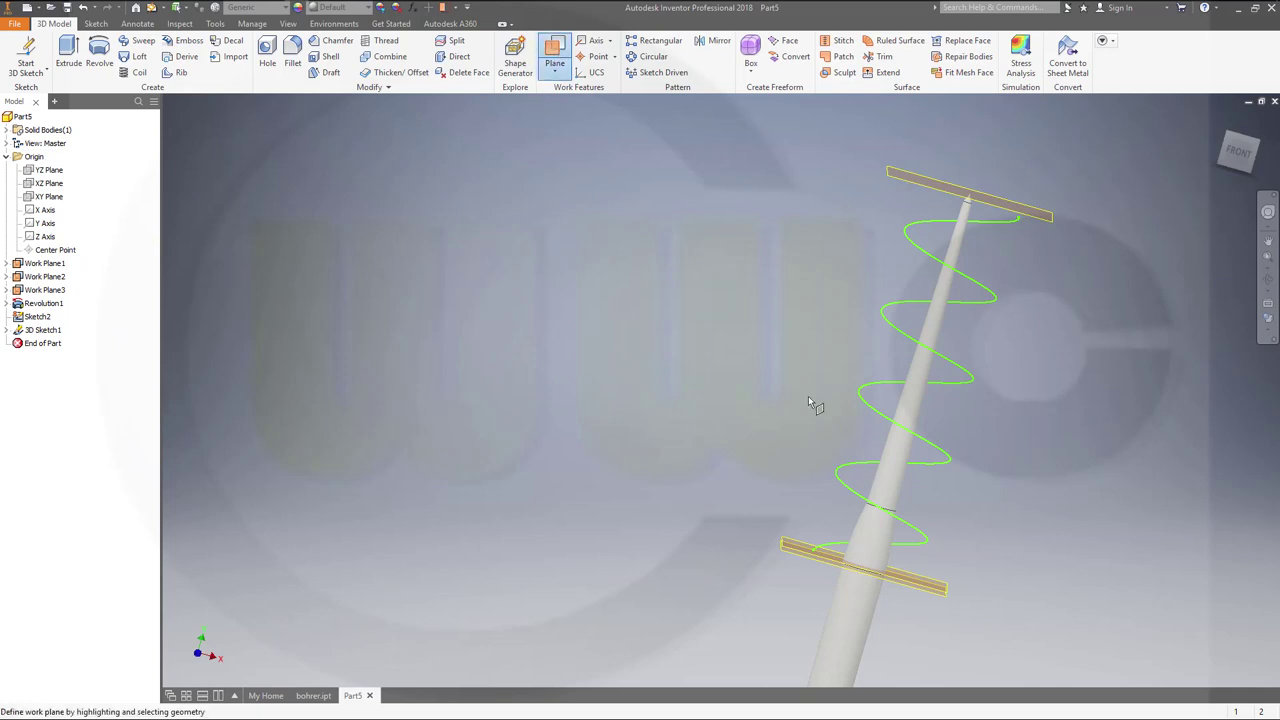
click(816, 557)
click(823, 549)
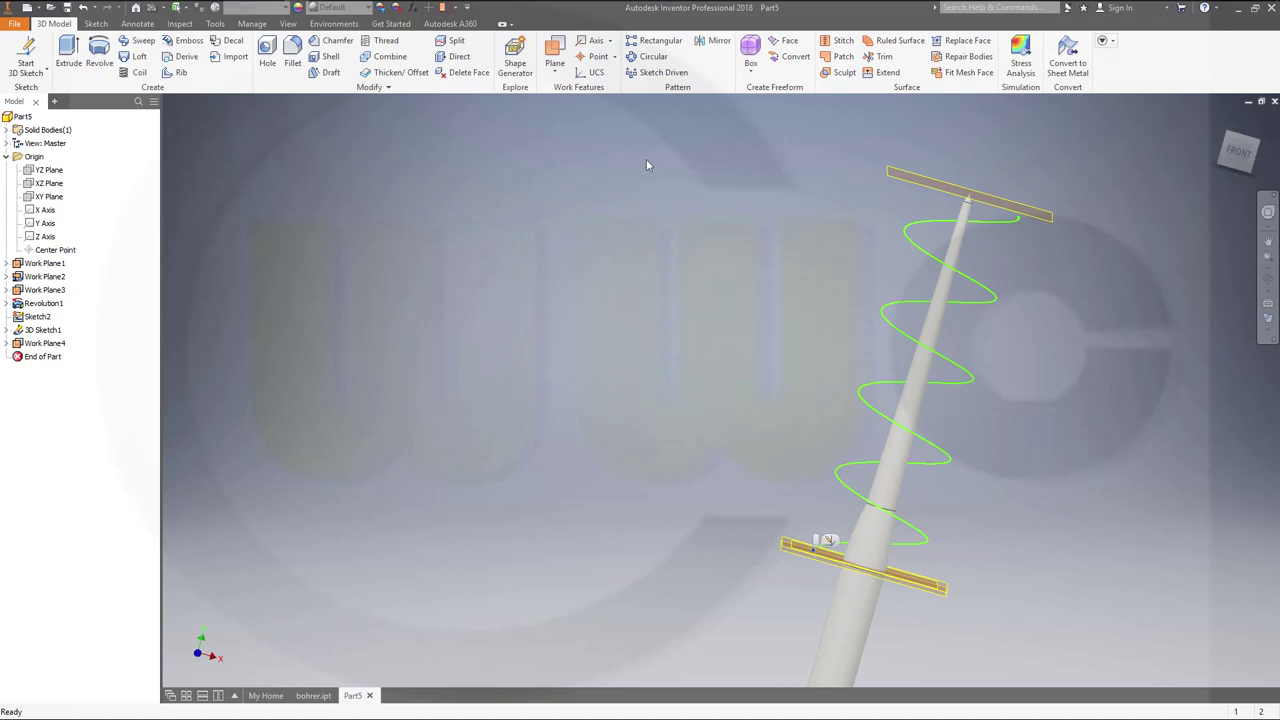
click(47, 346)
key(Delete)
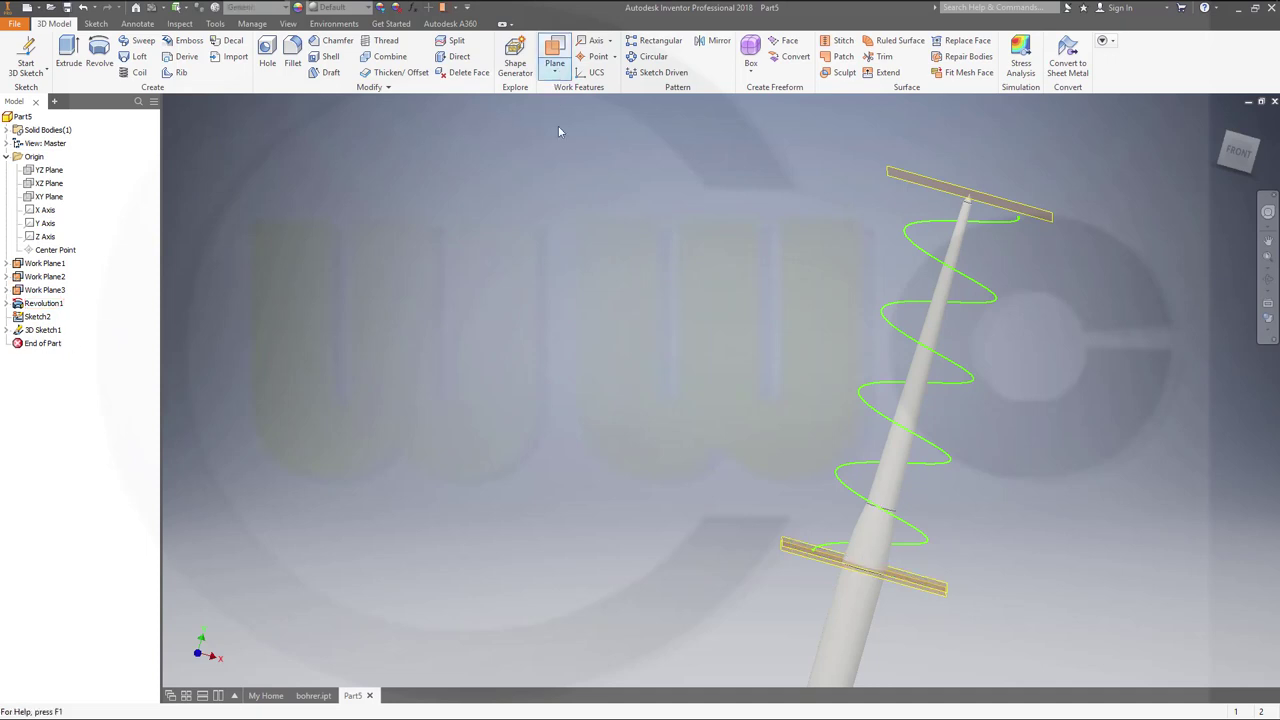
Hide Work Plane1, Work Plane2 and Work Plane3 around the core.
scroll(896, 556, down, 3)
scroll(896, 556, up, 8)
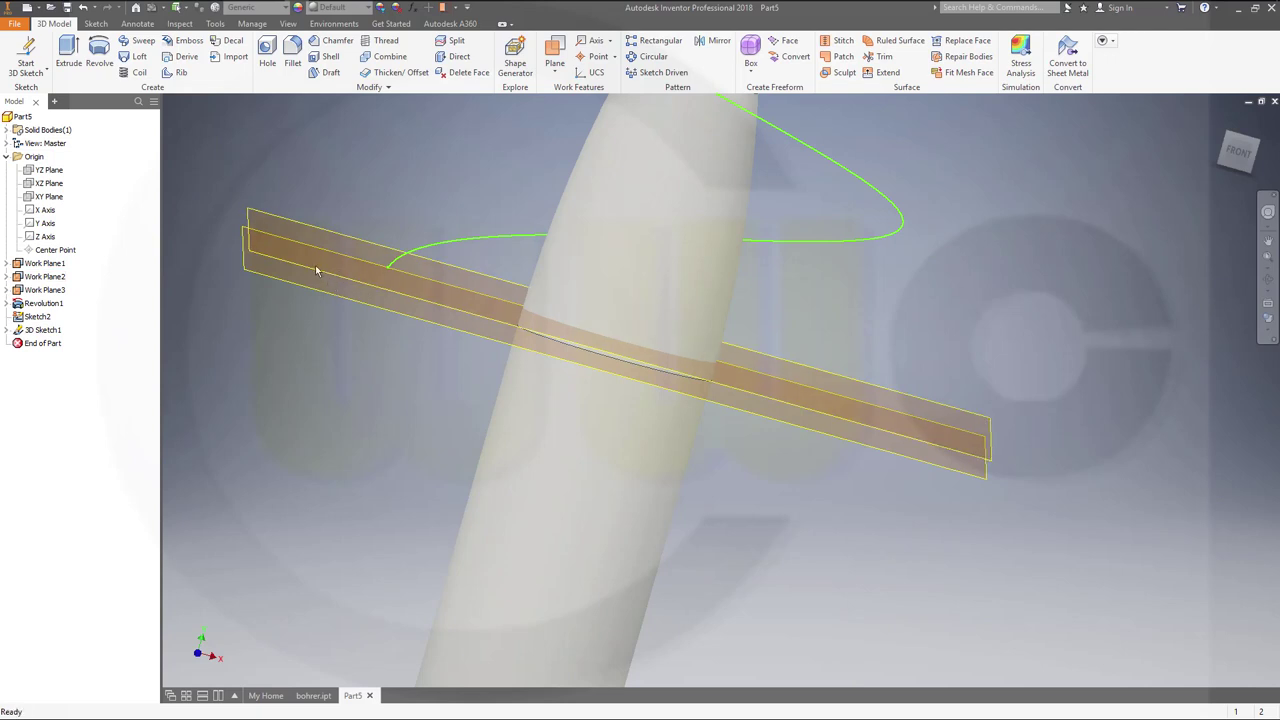
click(45, 276)
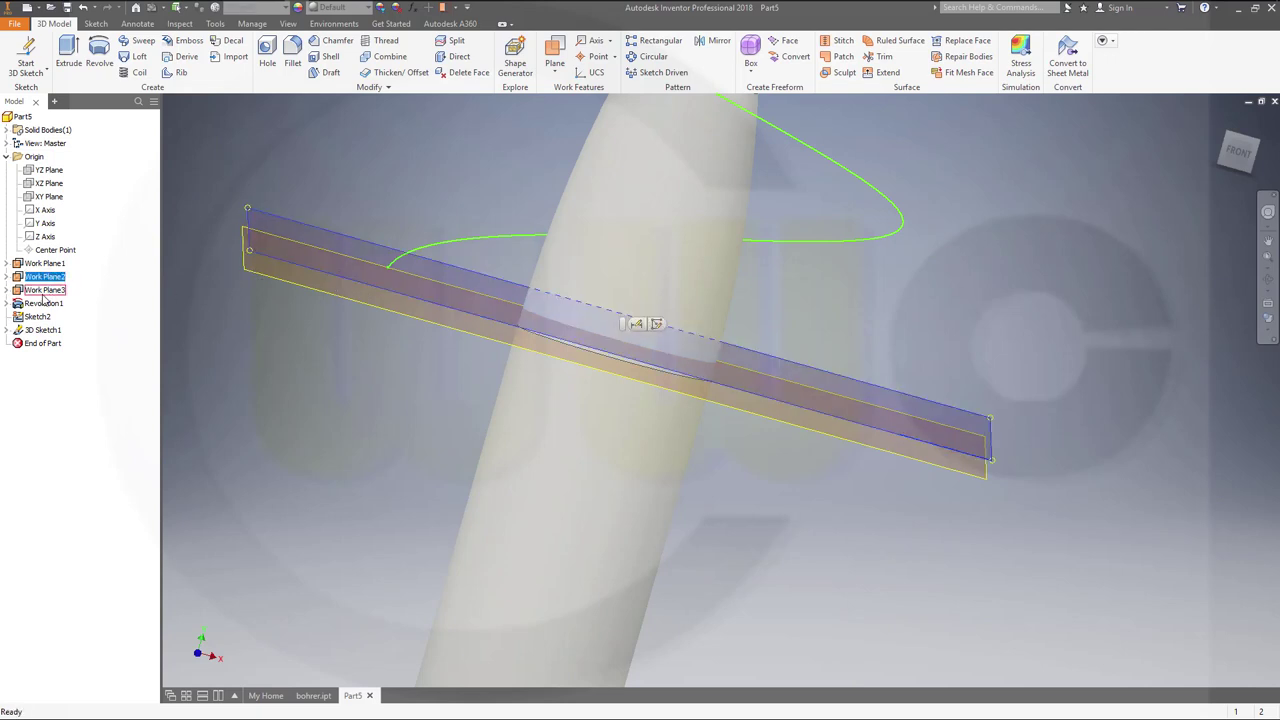
ctrl+click(45, 289)
right_click(43, 296)
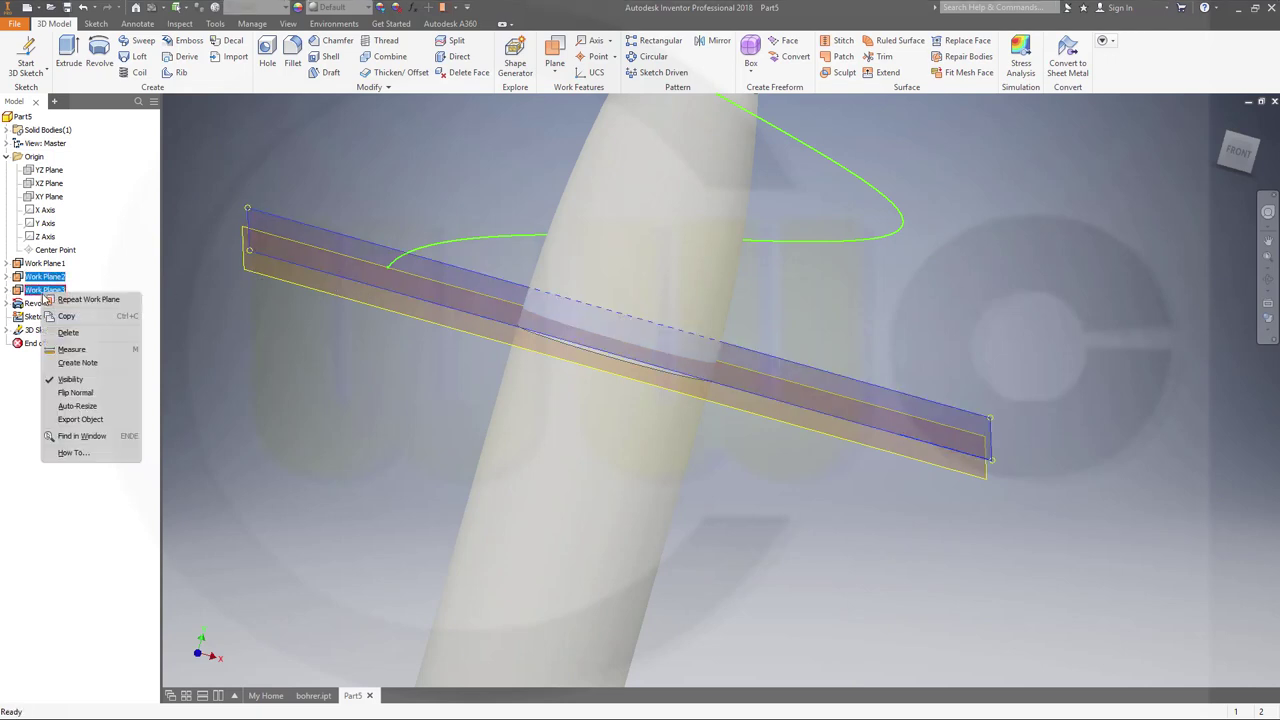
click(80, 385)
right_click(297, 285)
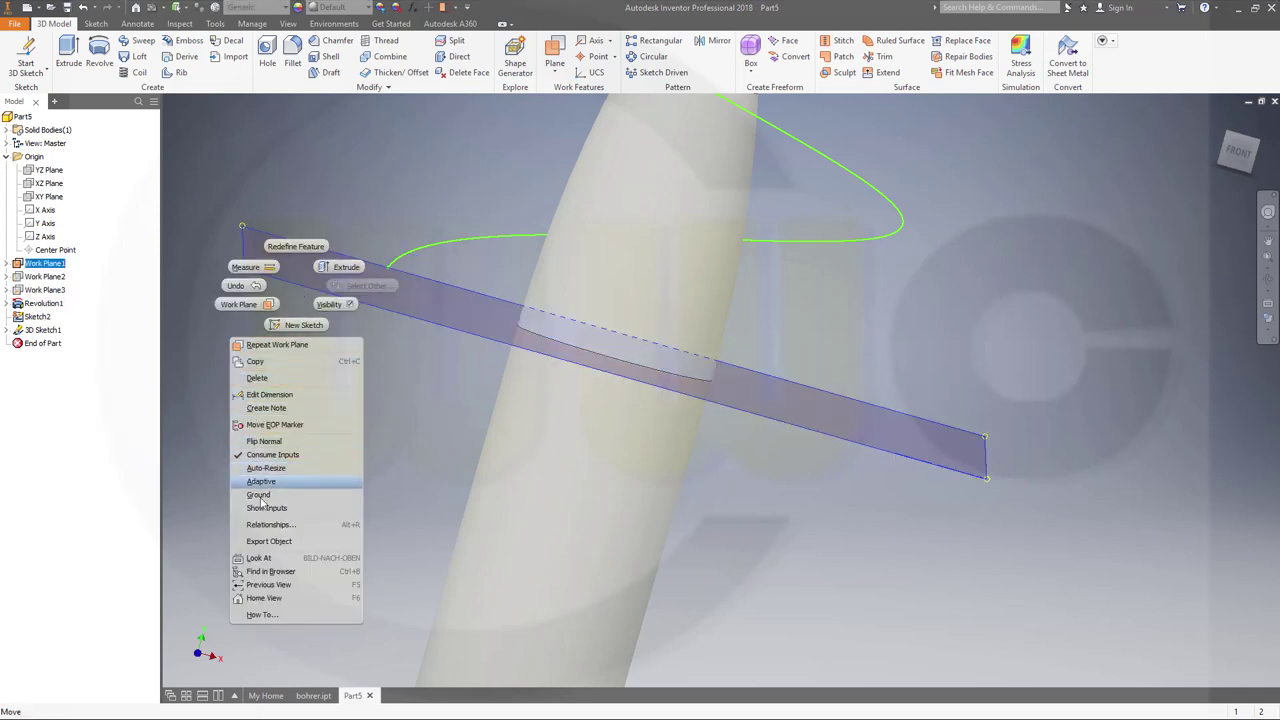
click(378, 228)
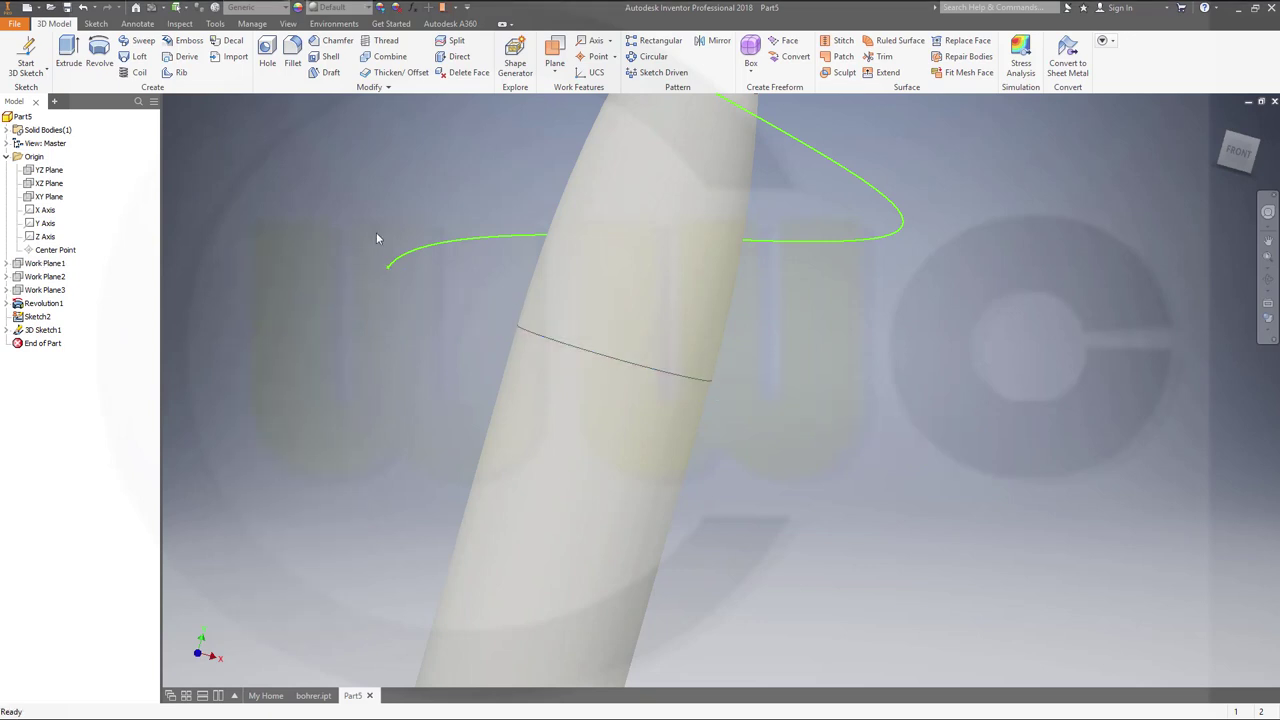
Create a work plane through the helix's lower start point, perpendicular to the helical curve.
shift+middle_drag(378, 228, 386, 200)
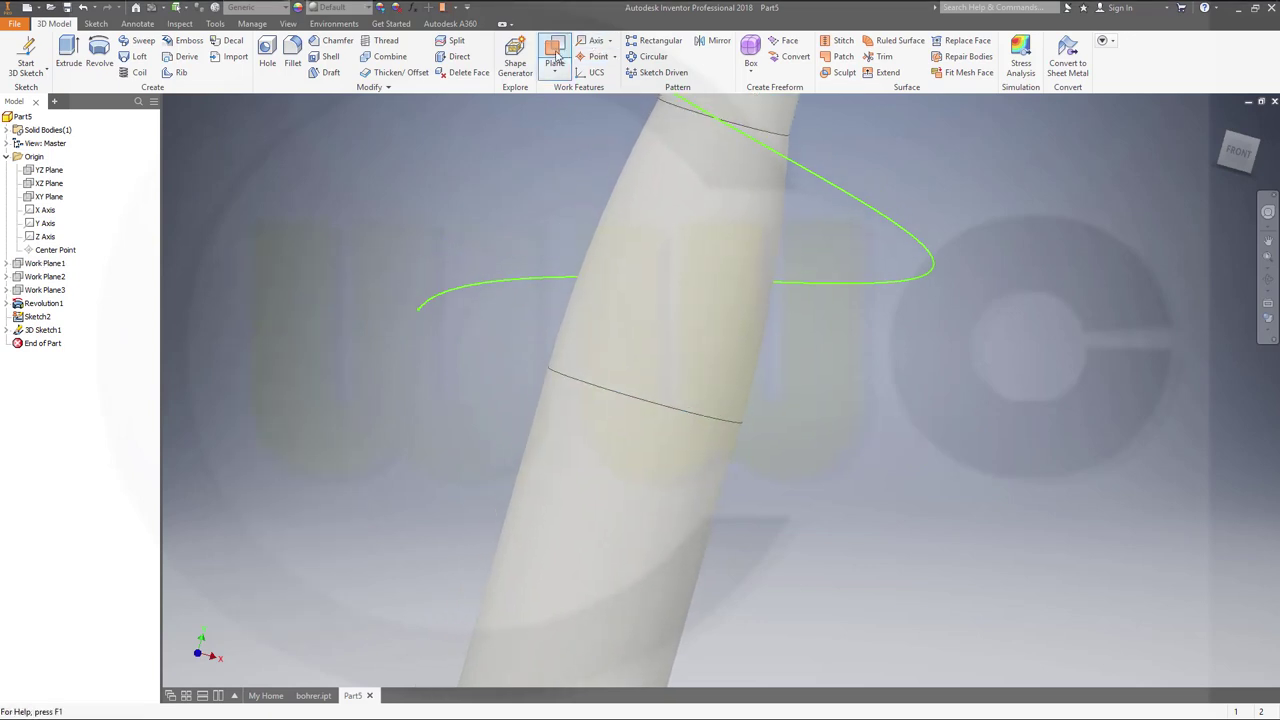
right_click(556, 52)
click(506, 157)
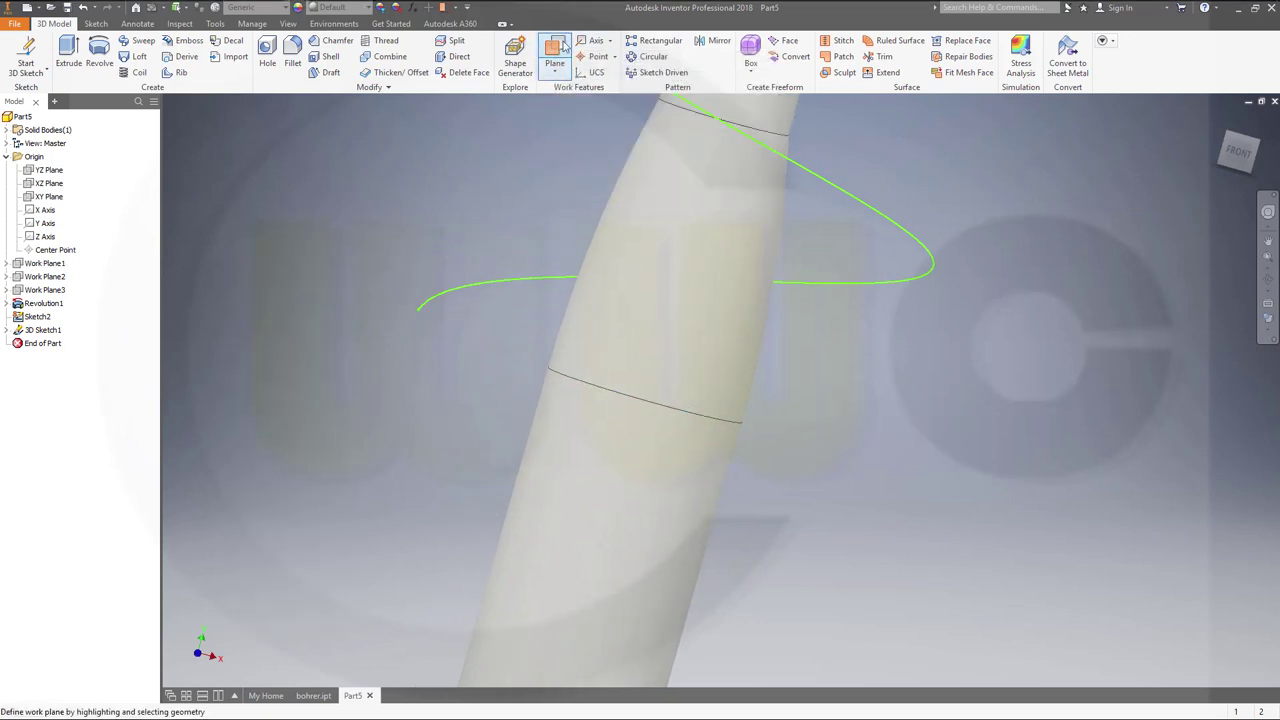
click(419, 313)
click(430, 306)
scroll(871, 426, down, 5)
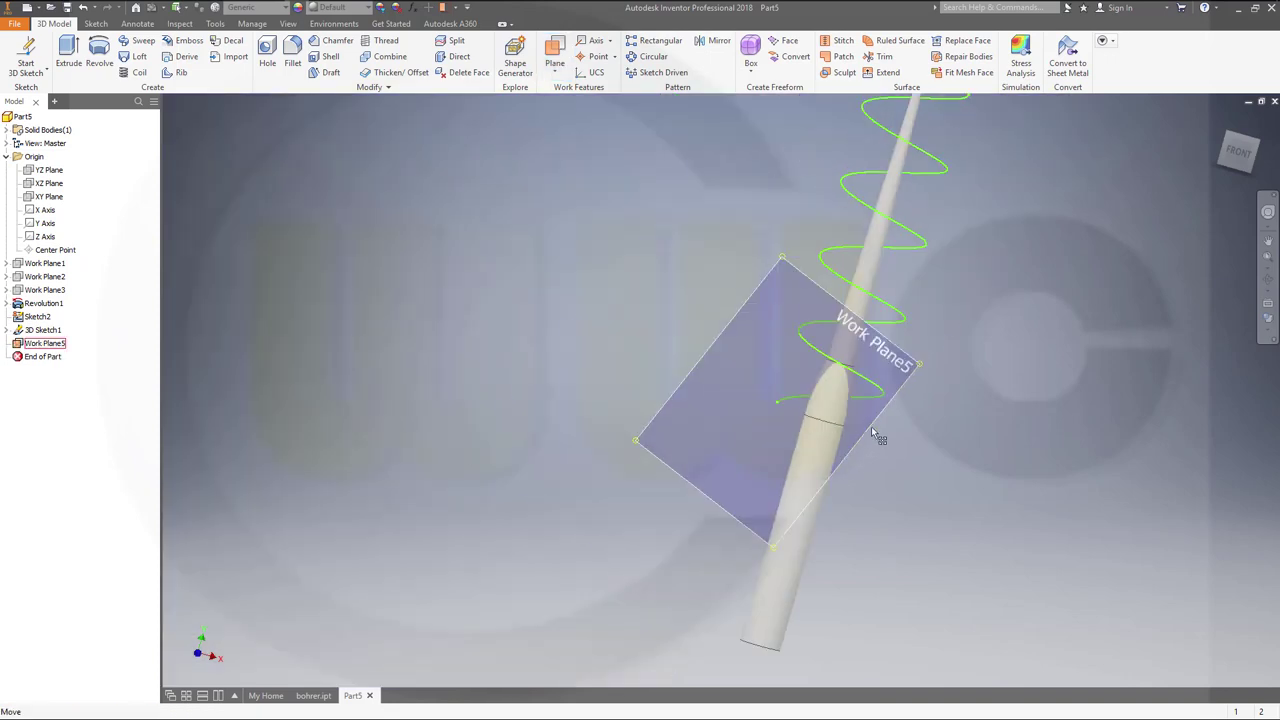
drag(912, 436, 944, 453)
key(Escape)
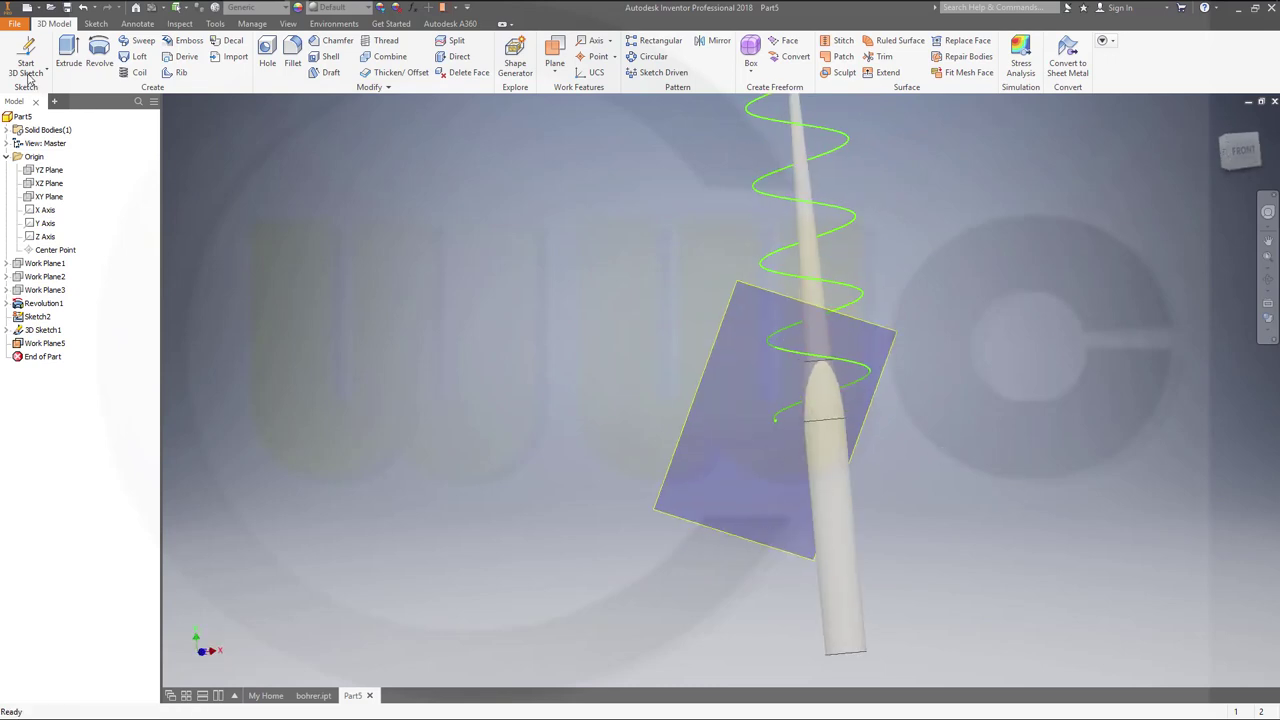
Start a 2D sketch on the work plane at the helix start and display the model in Wireframe.
click(28, 78)
click(42, 100)
click(694, 429)
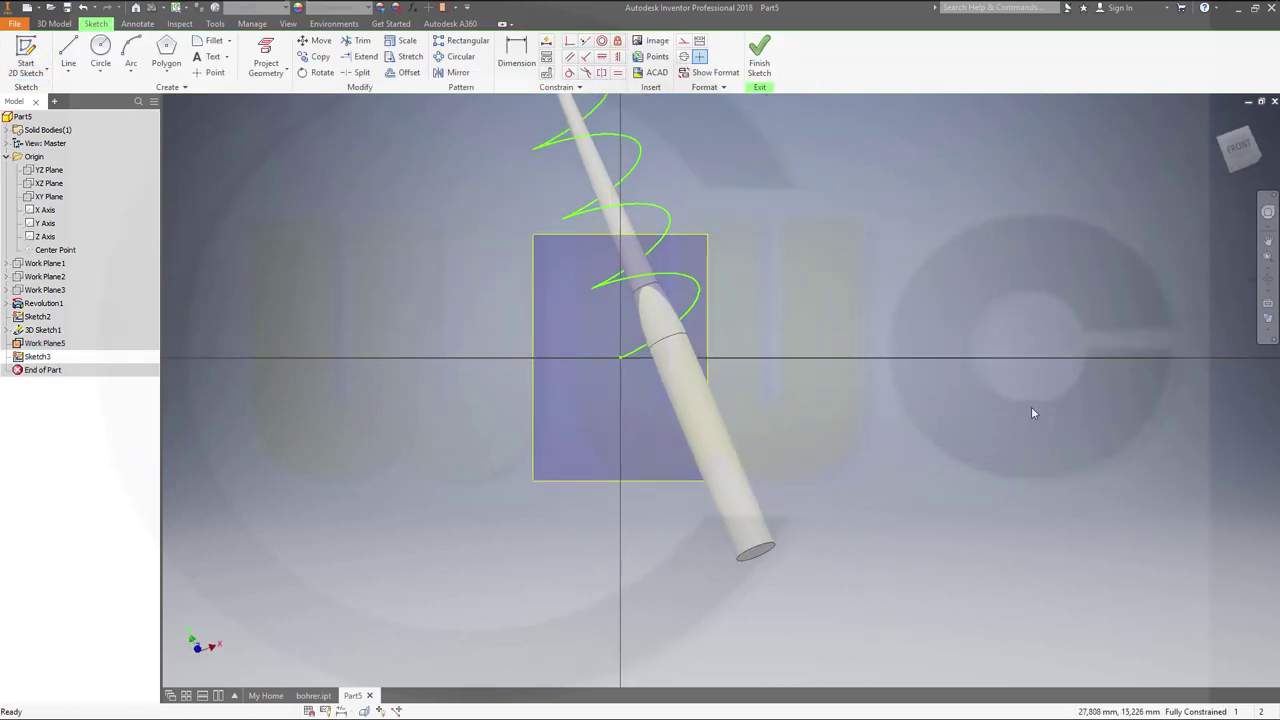
click(1268, 338)
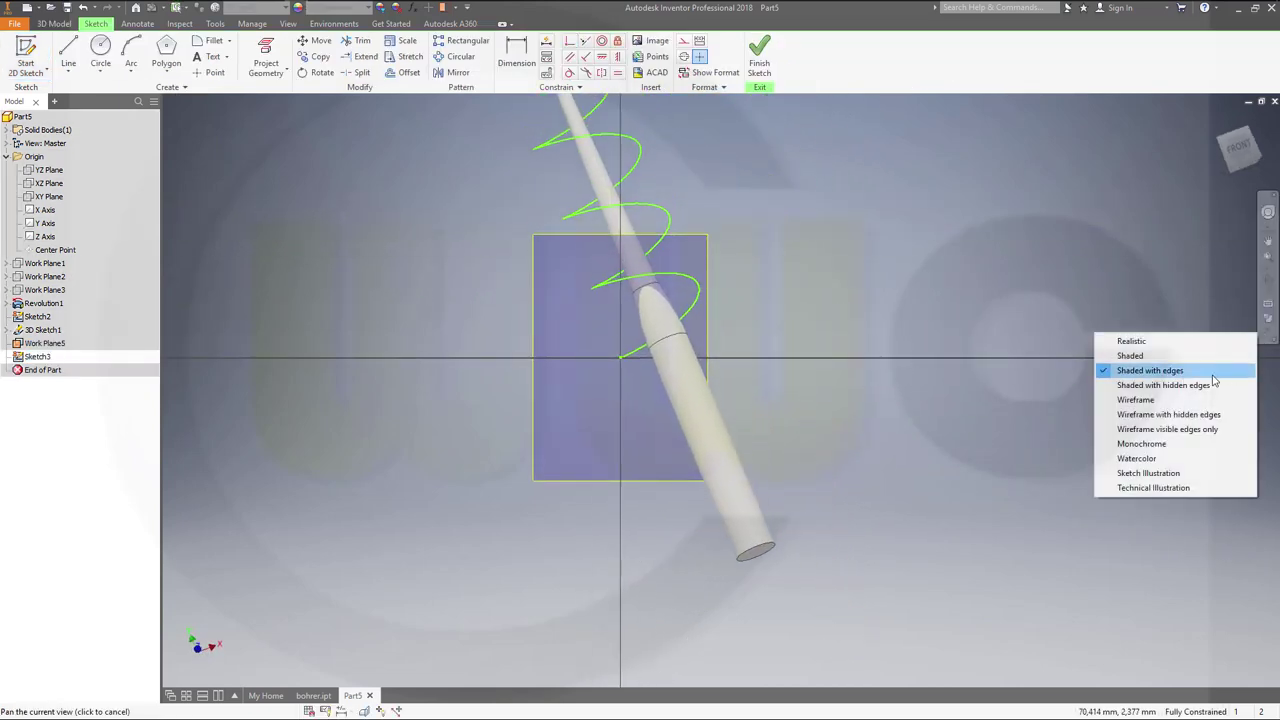
click(1150, 399)
scroll(777, 271, down, 2)
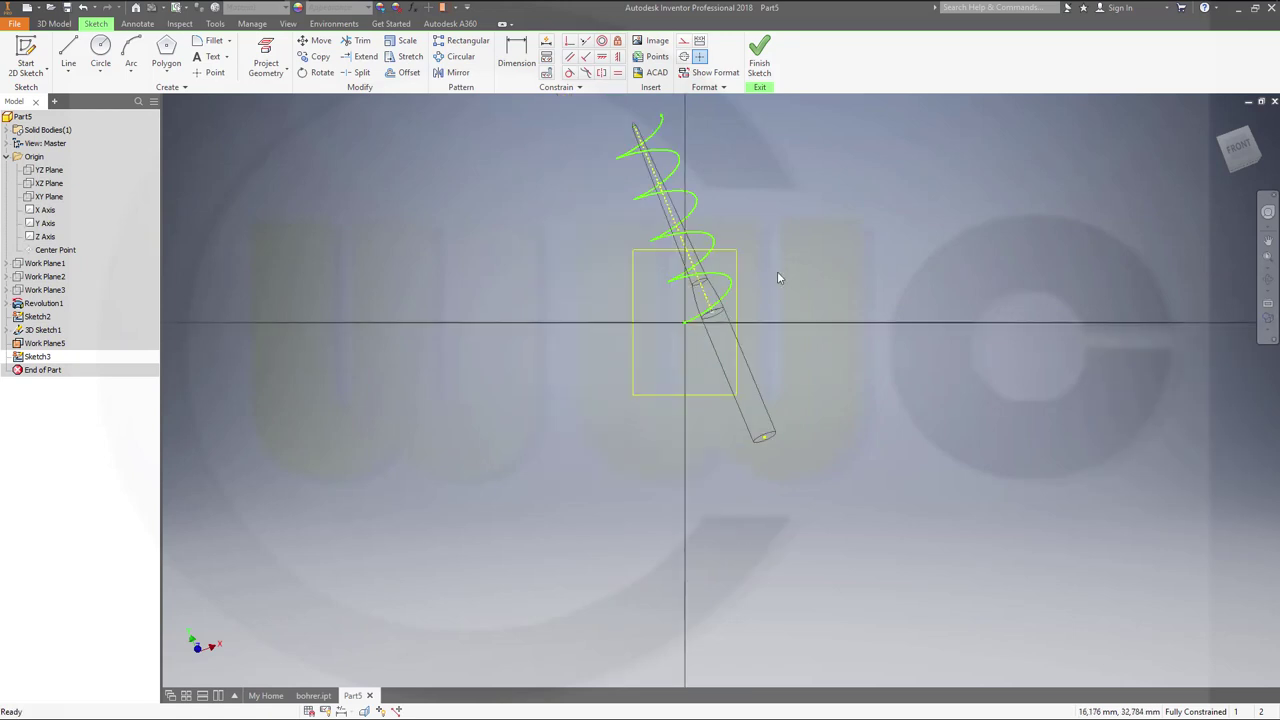
Sketch a line about 5.9 mm long from the helix's start point toward the lower end of the core's axis line.
click(68, 50)
scroll(640, 370, up, 3)
scroll(1012, 352, up, 2)
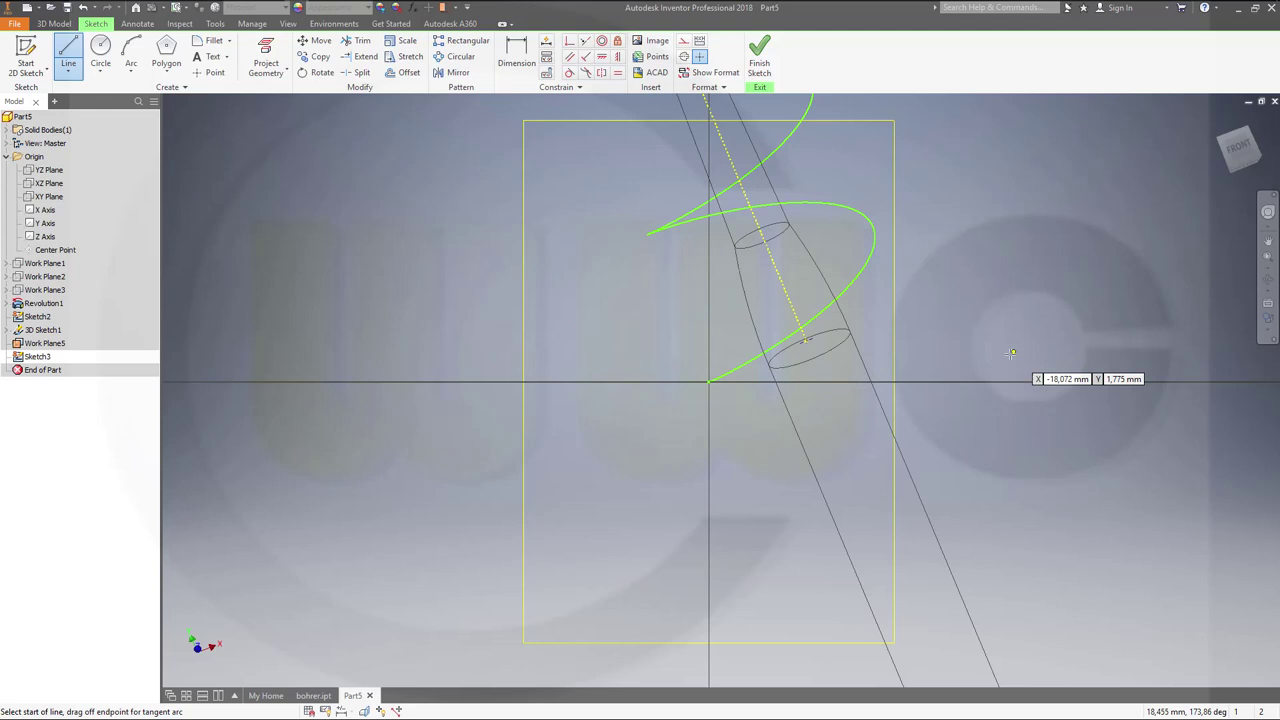
click(707, 384)
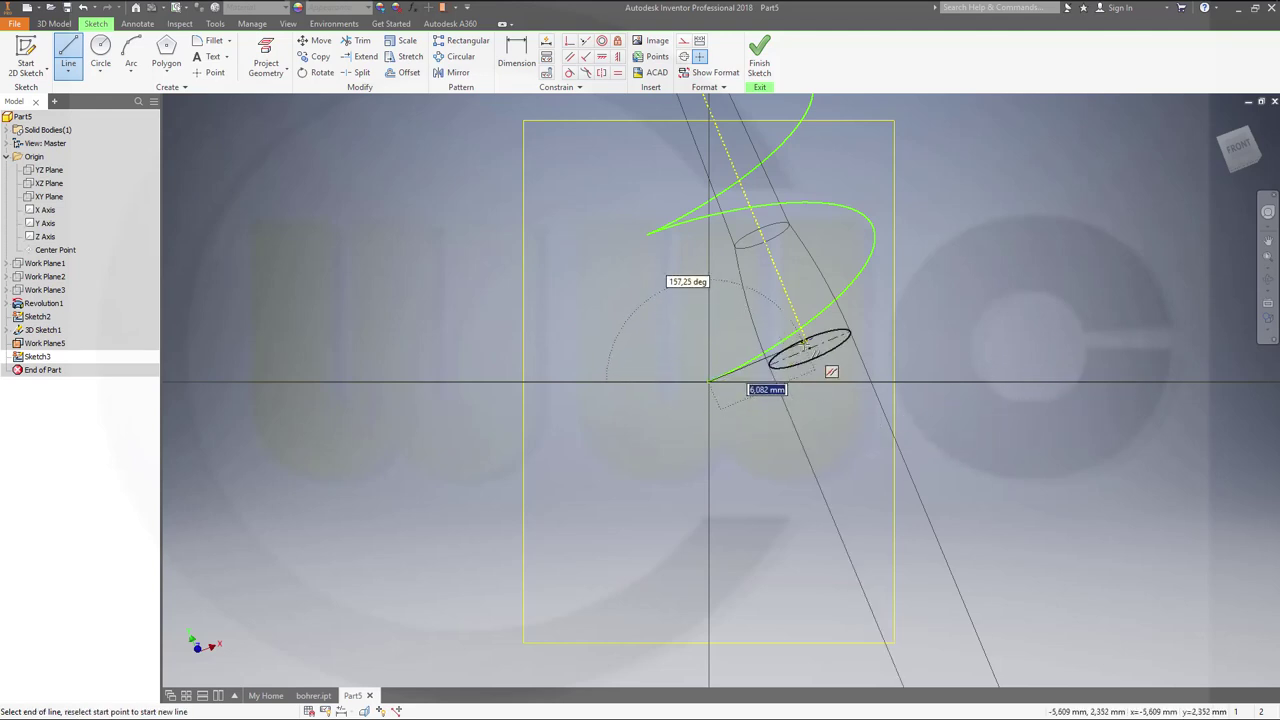
scroll(810, 346, up, 4)
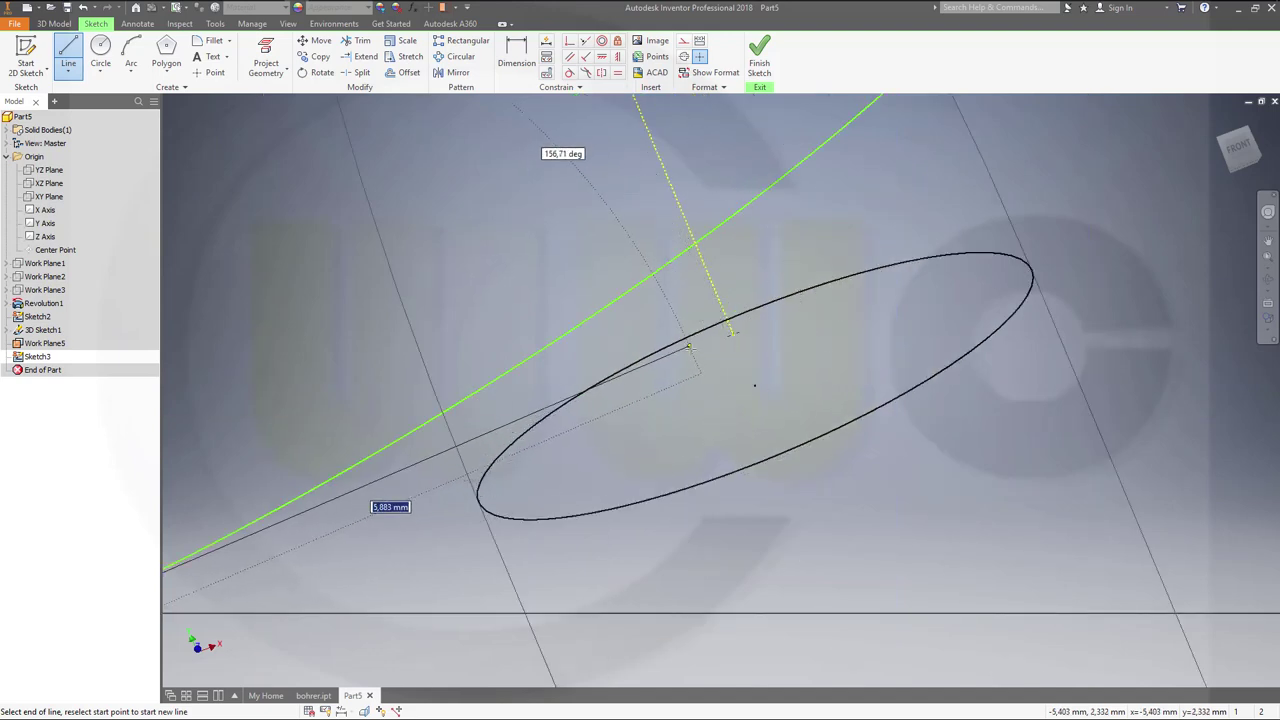
click(696, 350)
key(Escape)
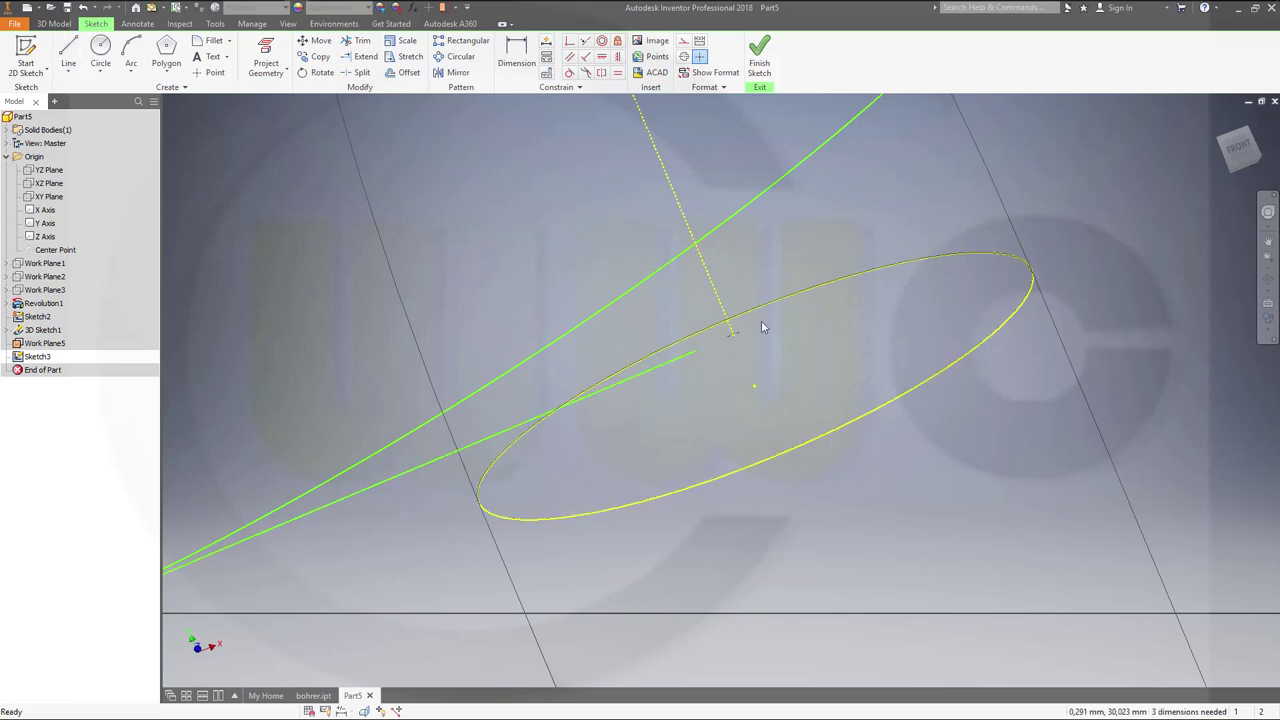
Project the lower endpoint of the core's axis line into the sketch and remove the projected ellipse.
click(266, 60)
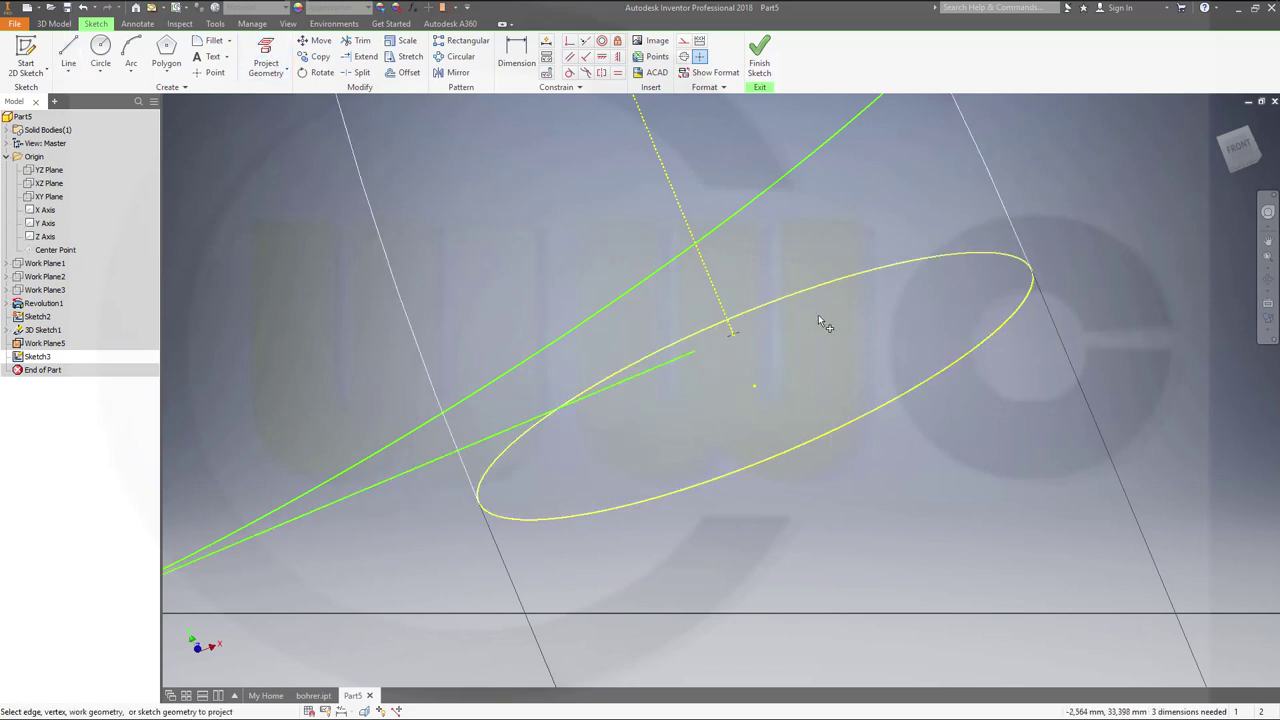
click(736, 335)
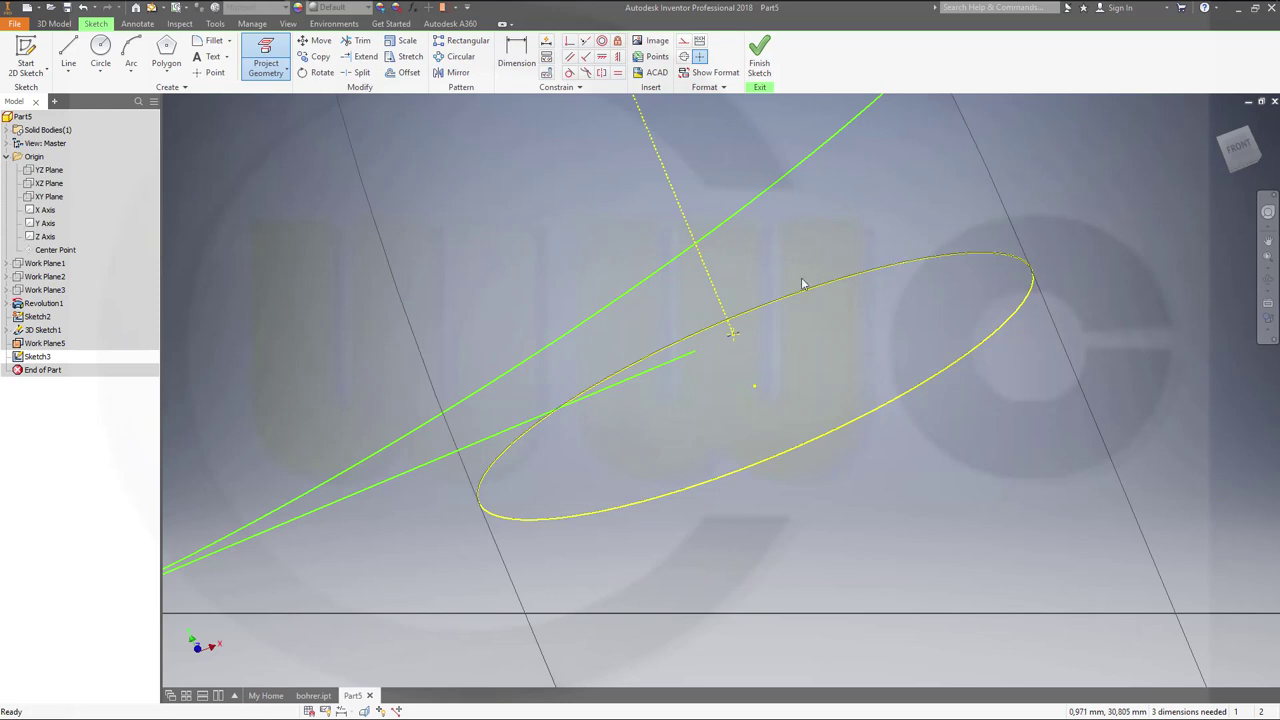
key(Escape)
click(780, 309)
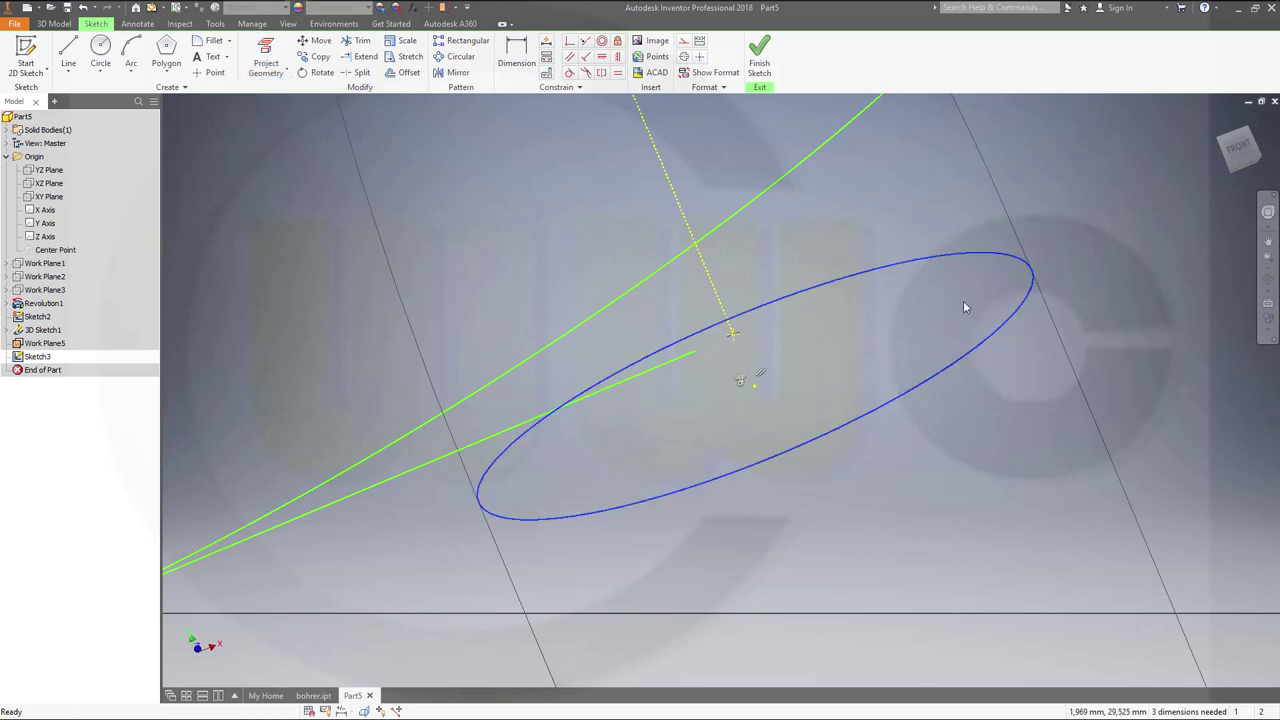
key(Escape)
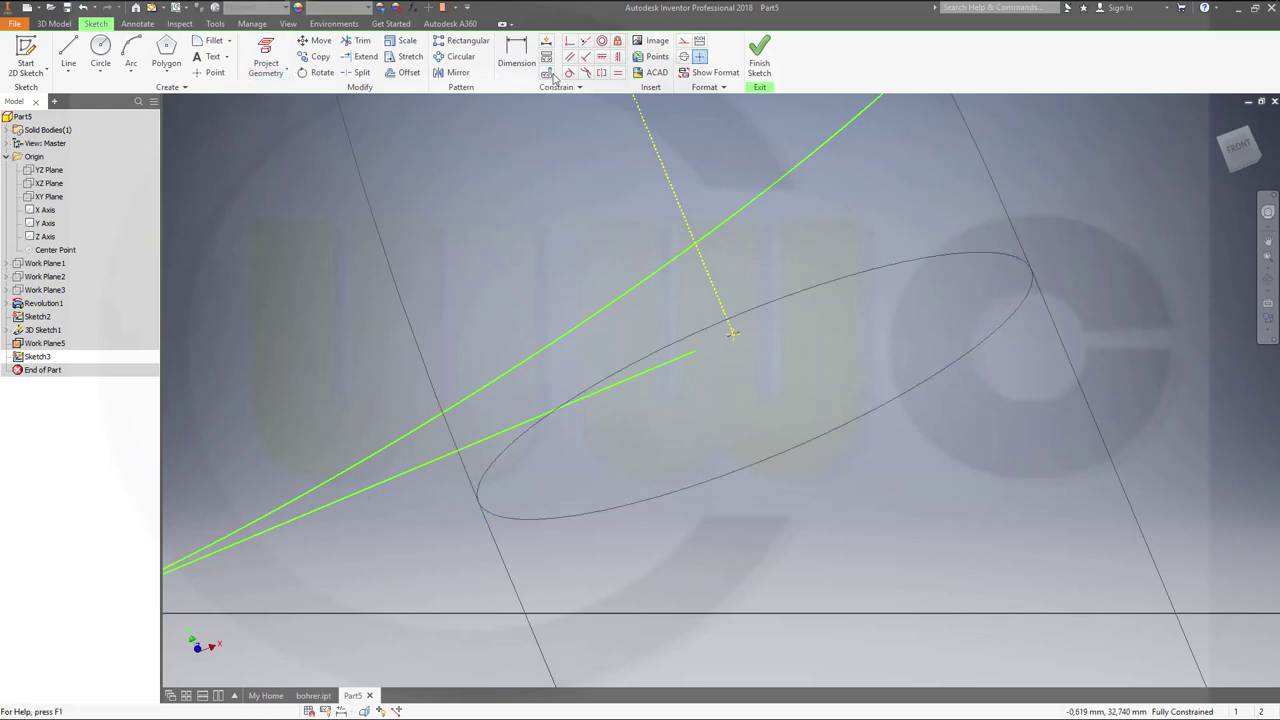
Make the line's free end coincident with the projected axis endpoint and finish the sketch.
click(569, 41)
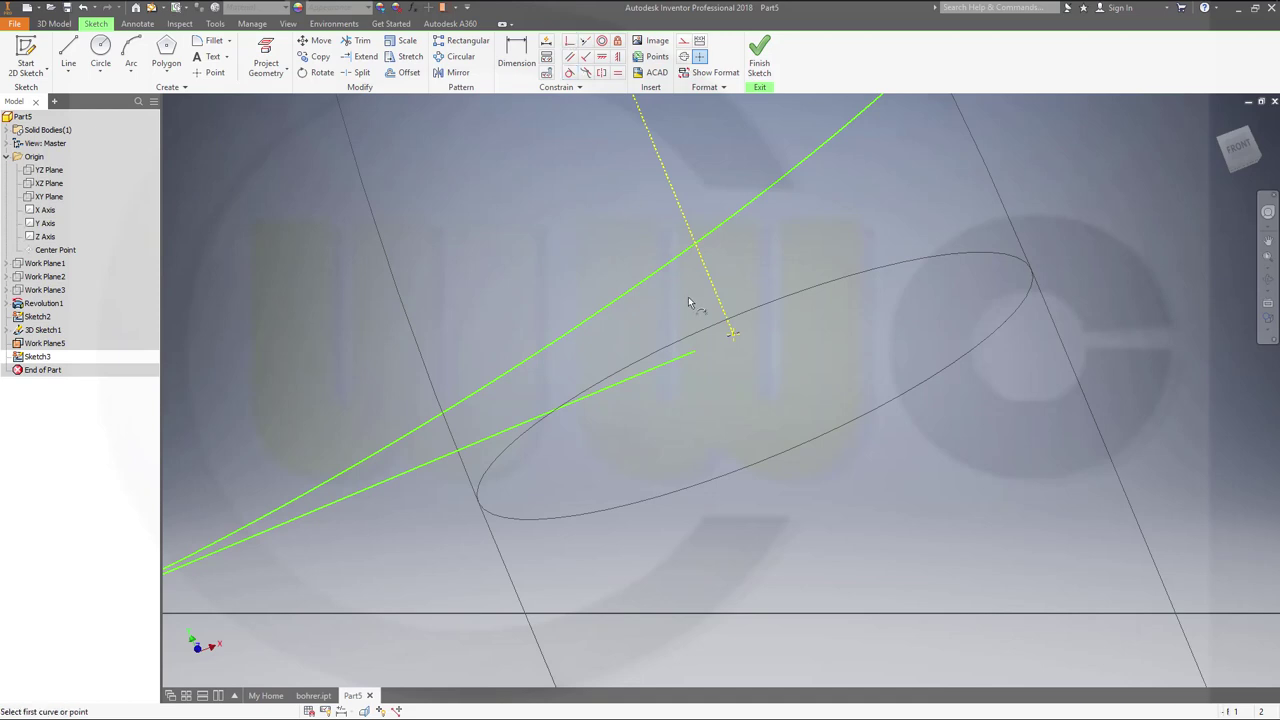
click(695, 351)
click(733, 336)
click(759, 60)
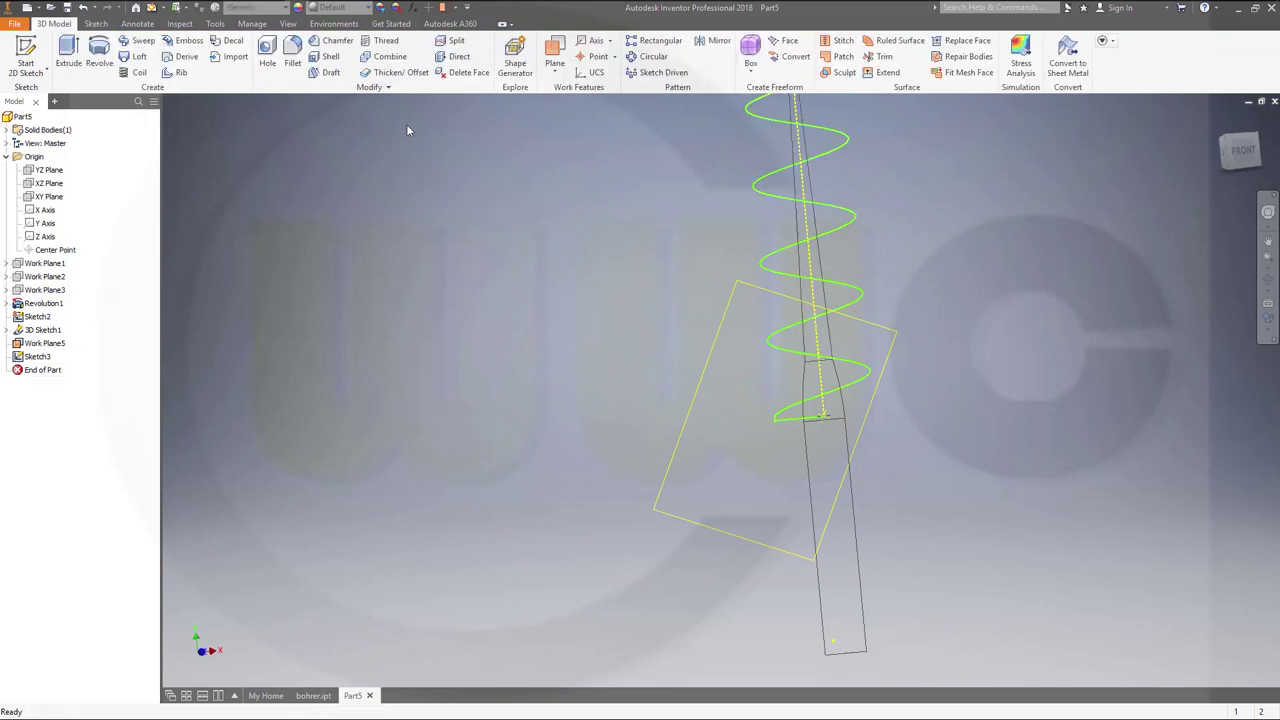
Sweep the sketched line along the helix as a surface and display the model as Shaded with edges.
click(138, 40)
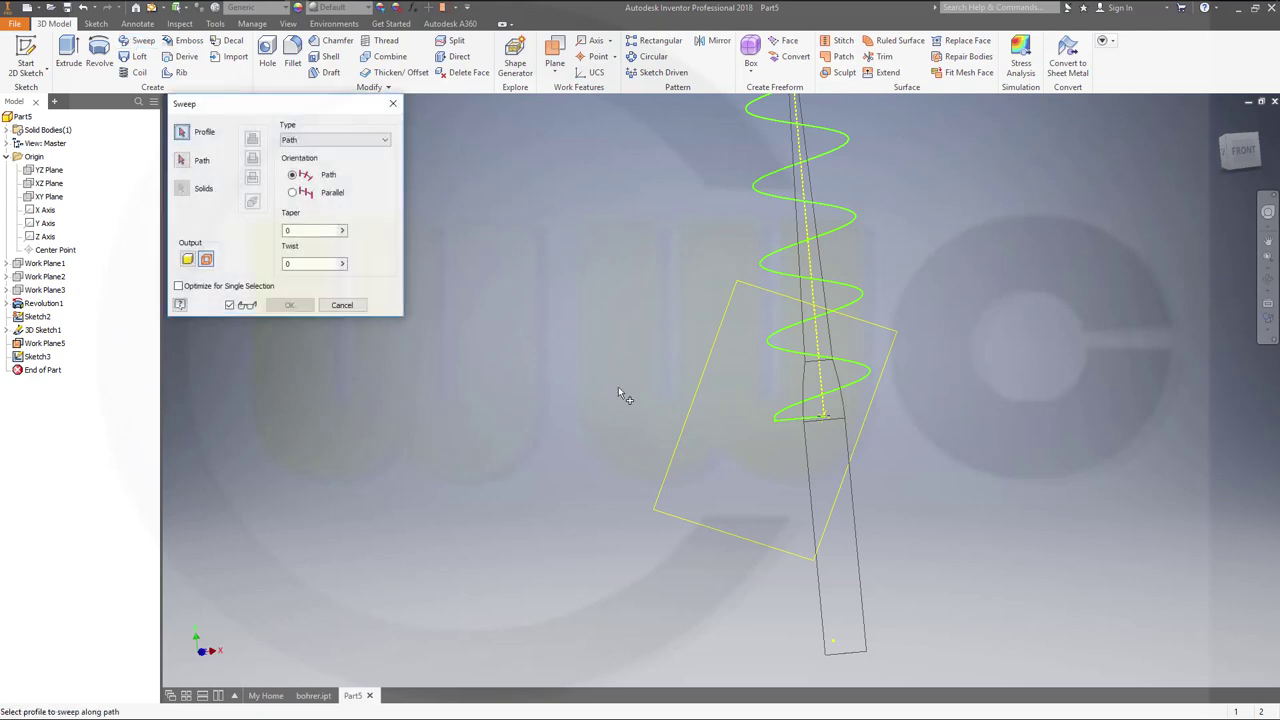
click(790, 420)
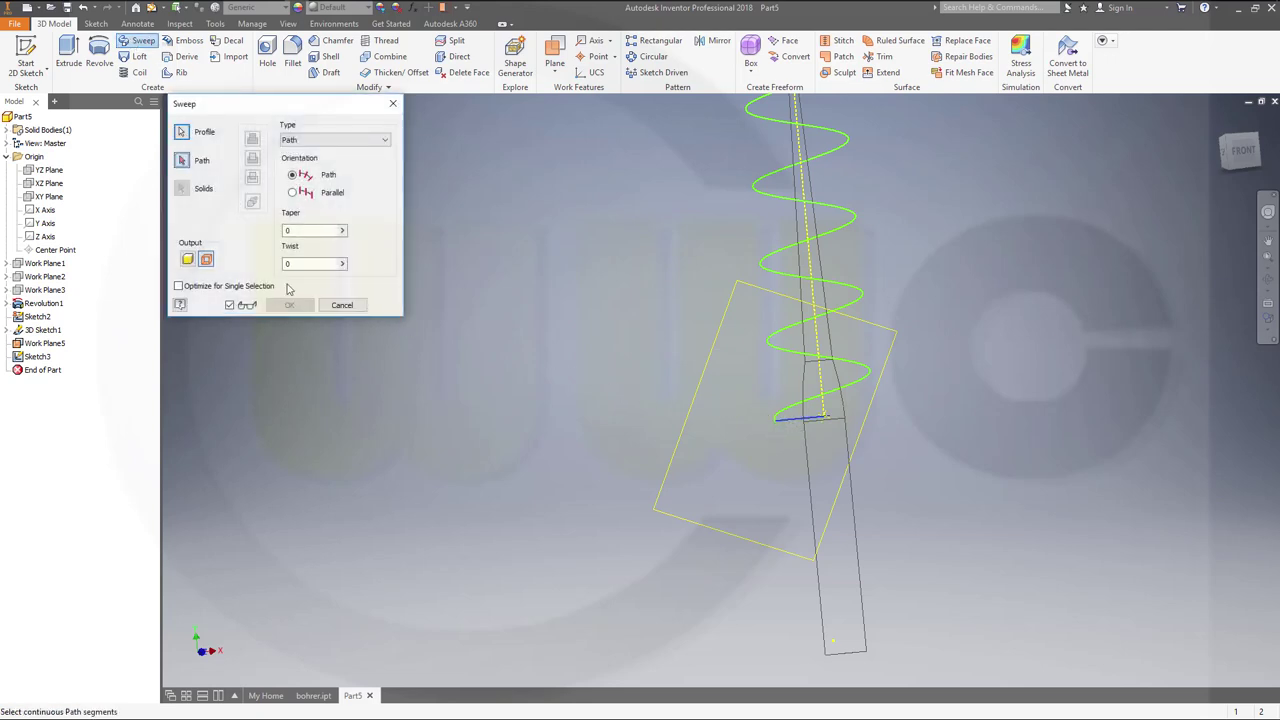
click(792, 405)
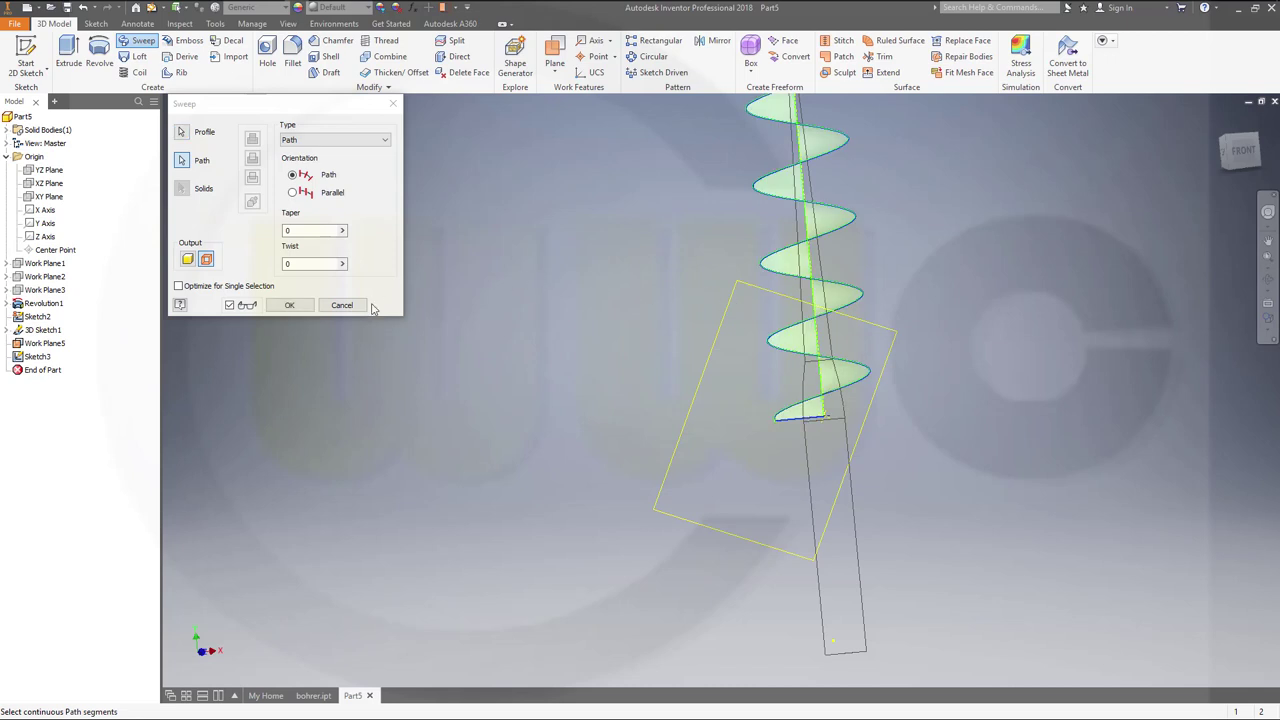
click(289, 305)
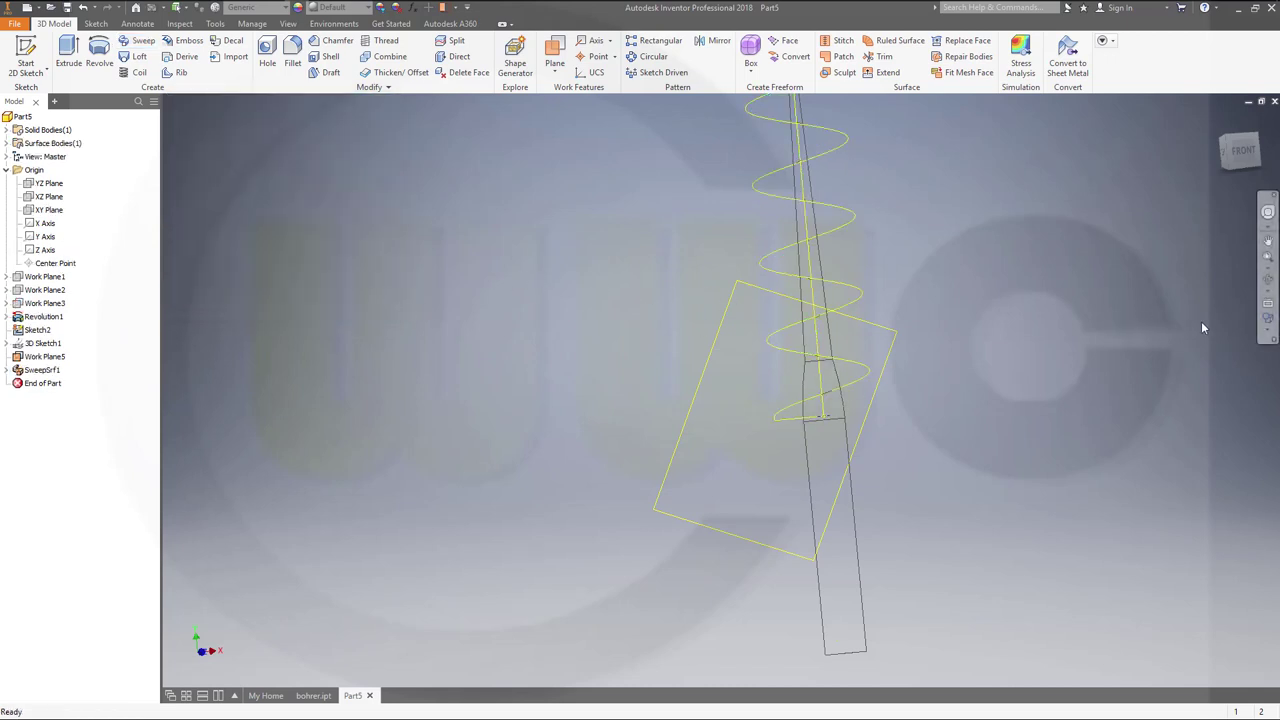
click(1268, 322)
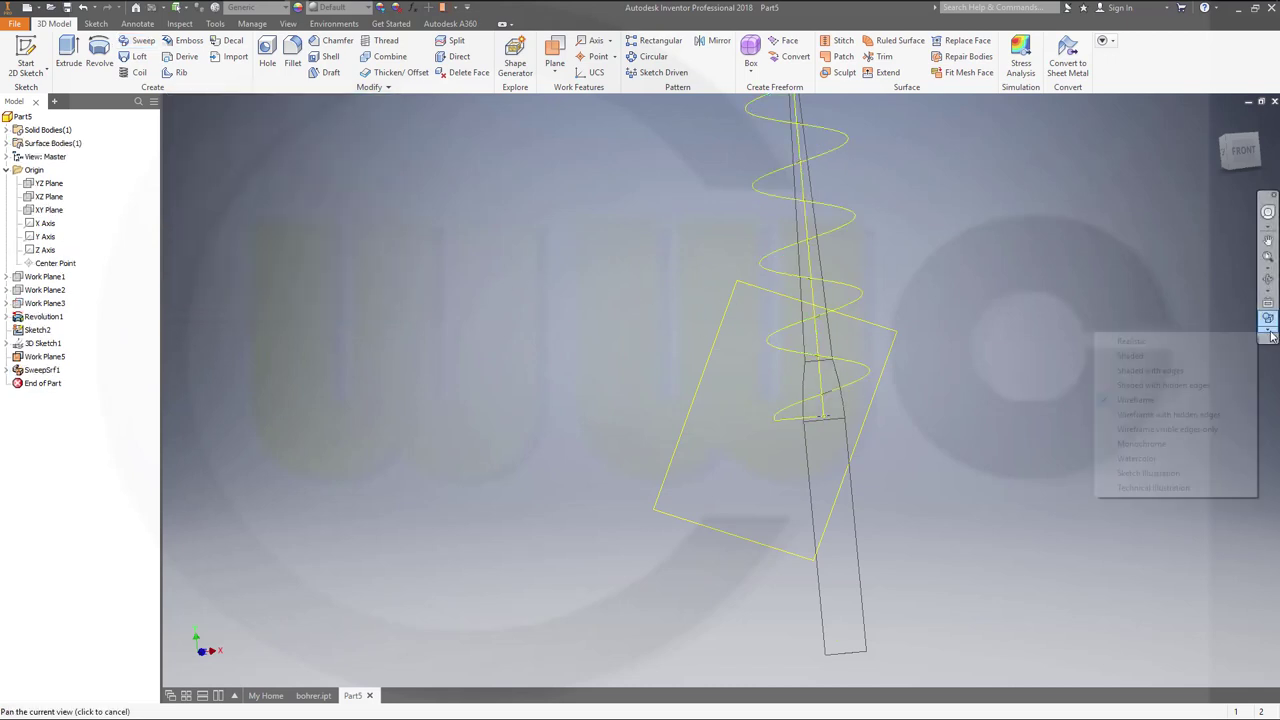
click(1180, 372)
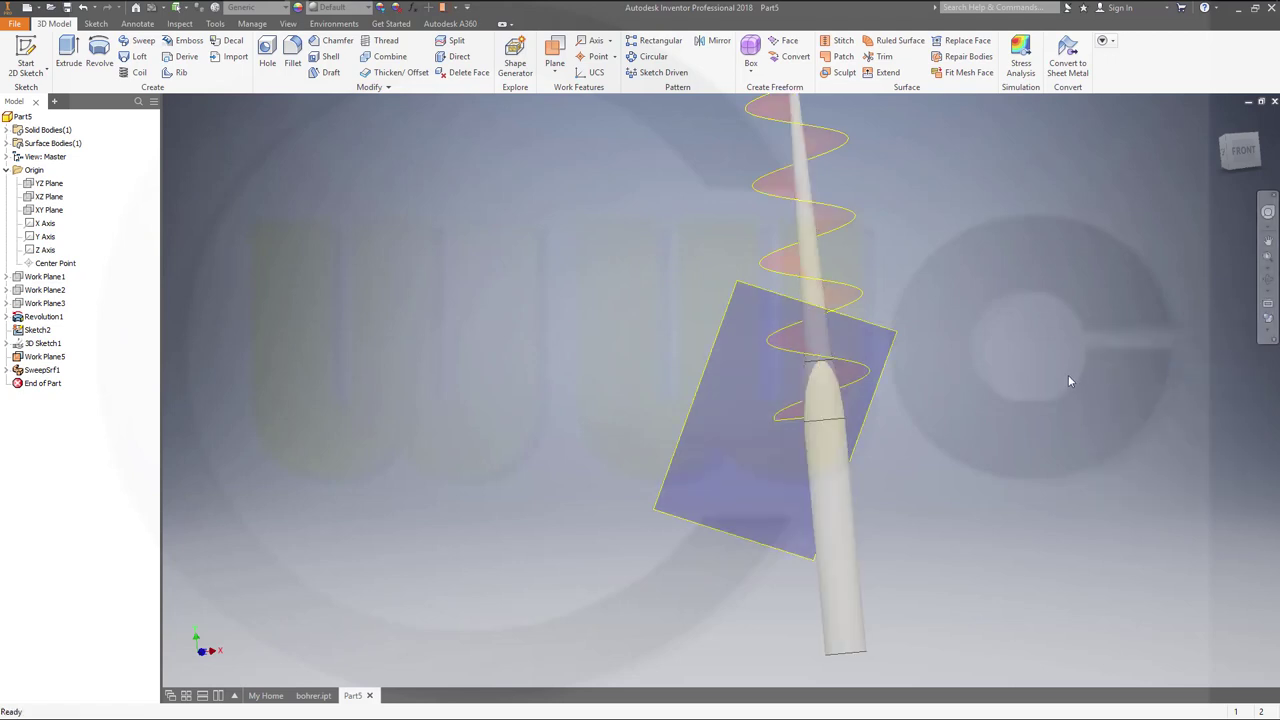
Hide Work Plane5 at the start of the helical surface.
right_click(44, 359)
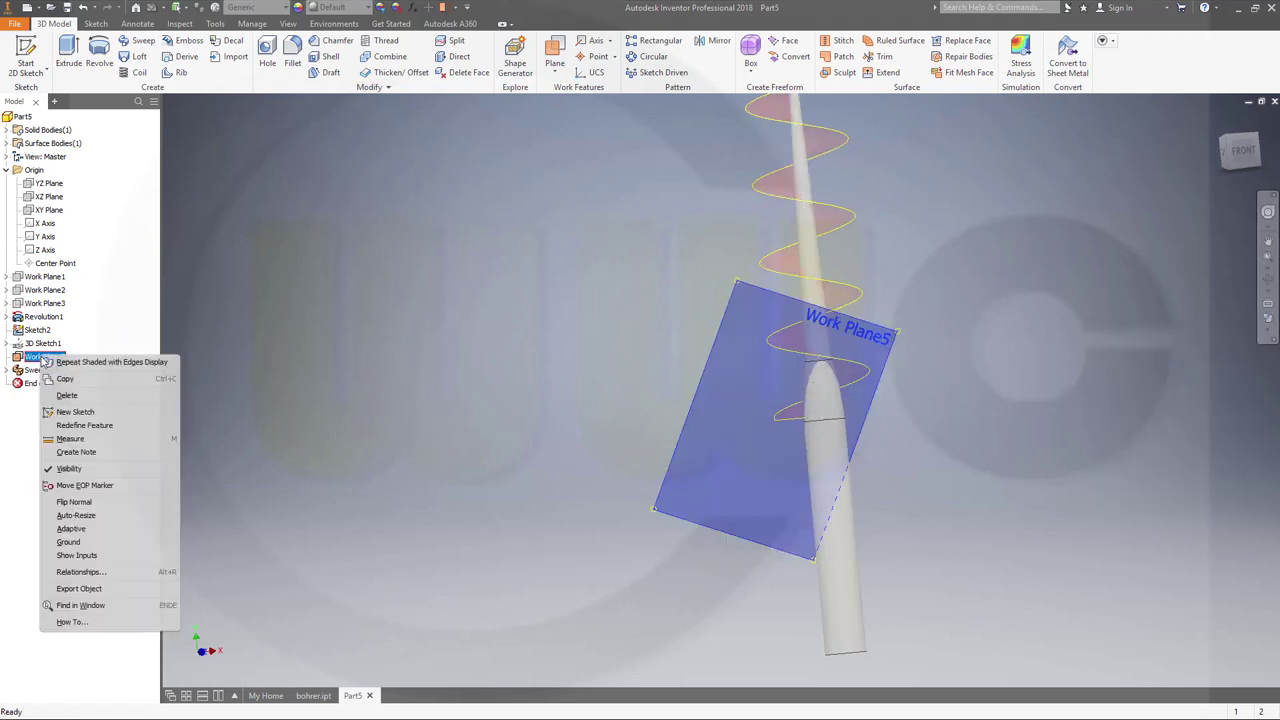
click(70, 468)
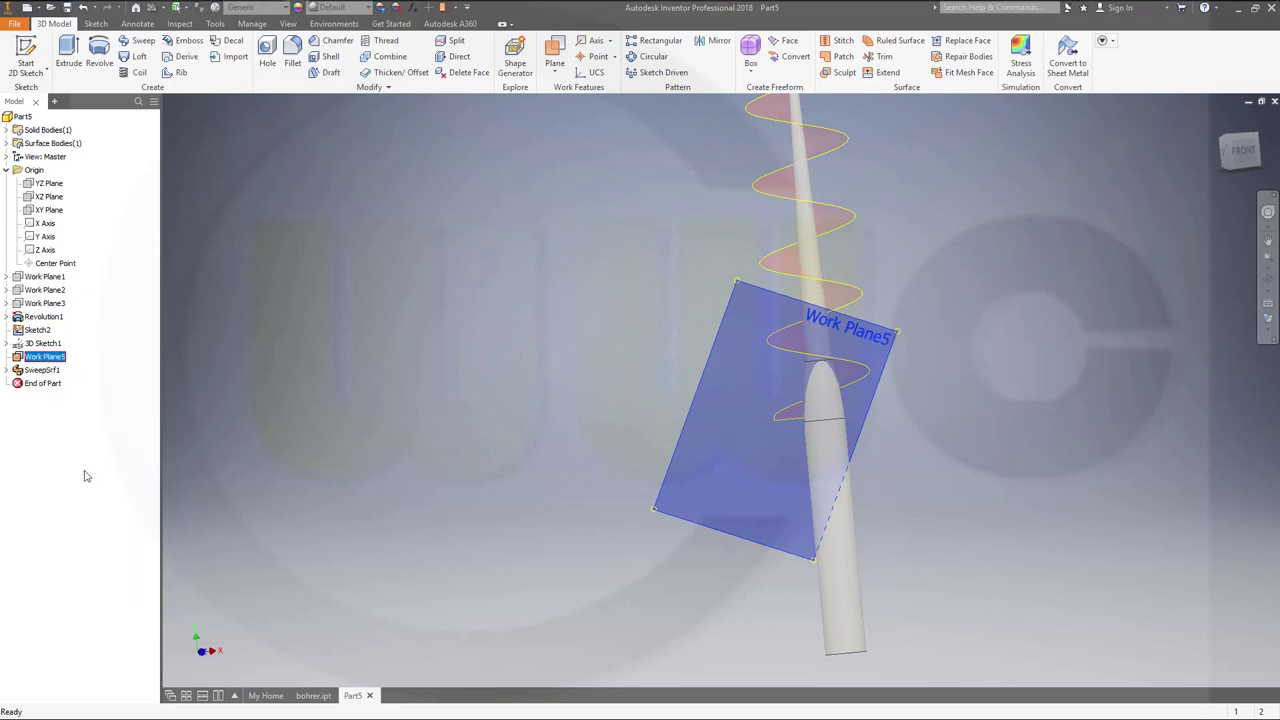
middle_drag(645, 368, 658, 427)
key(F5)
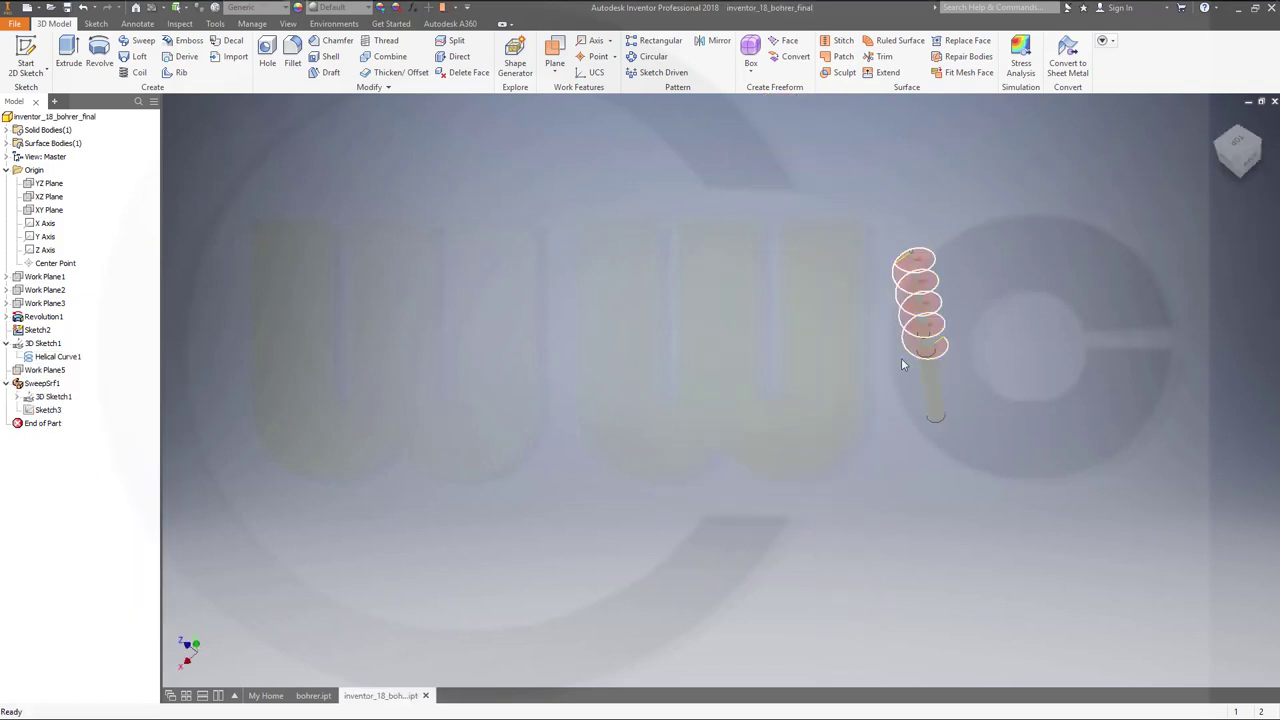
scroll(800, 403, down, 5)
scroll(805, 405, up, 5)
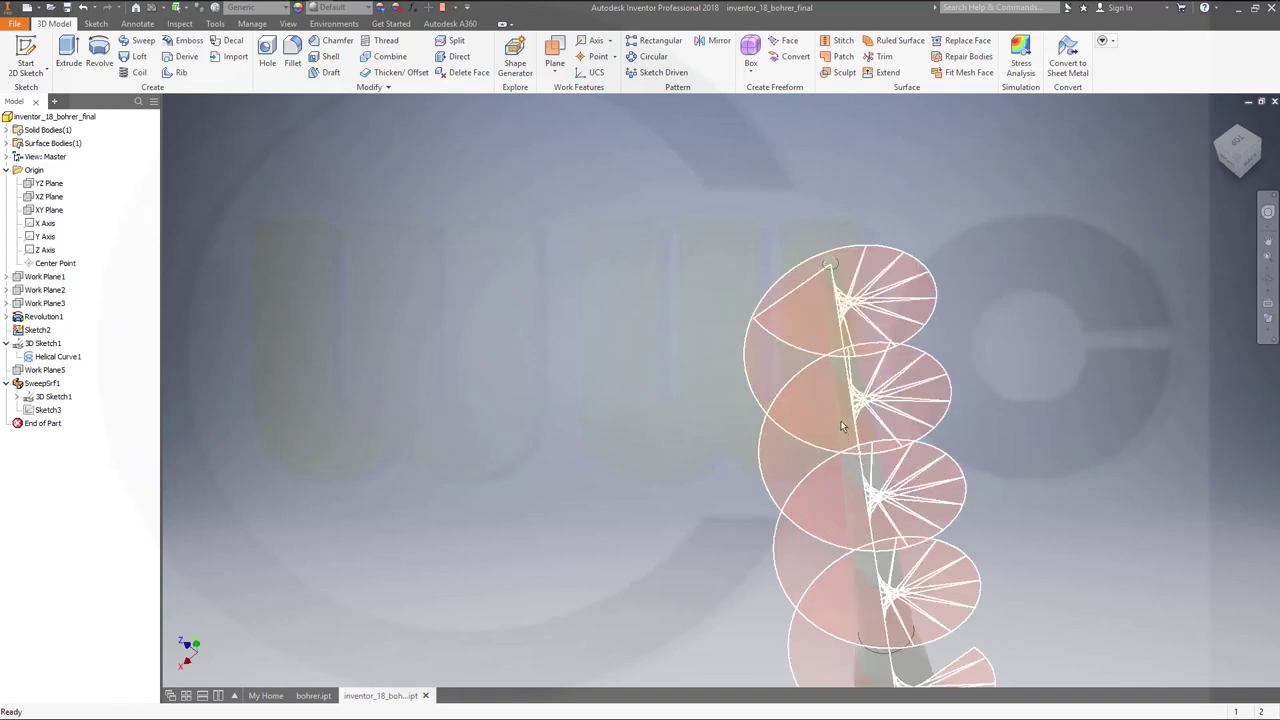
middle_drag(1029, 424, 935, 327)
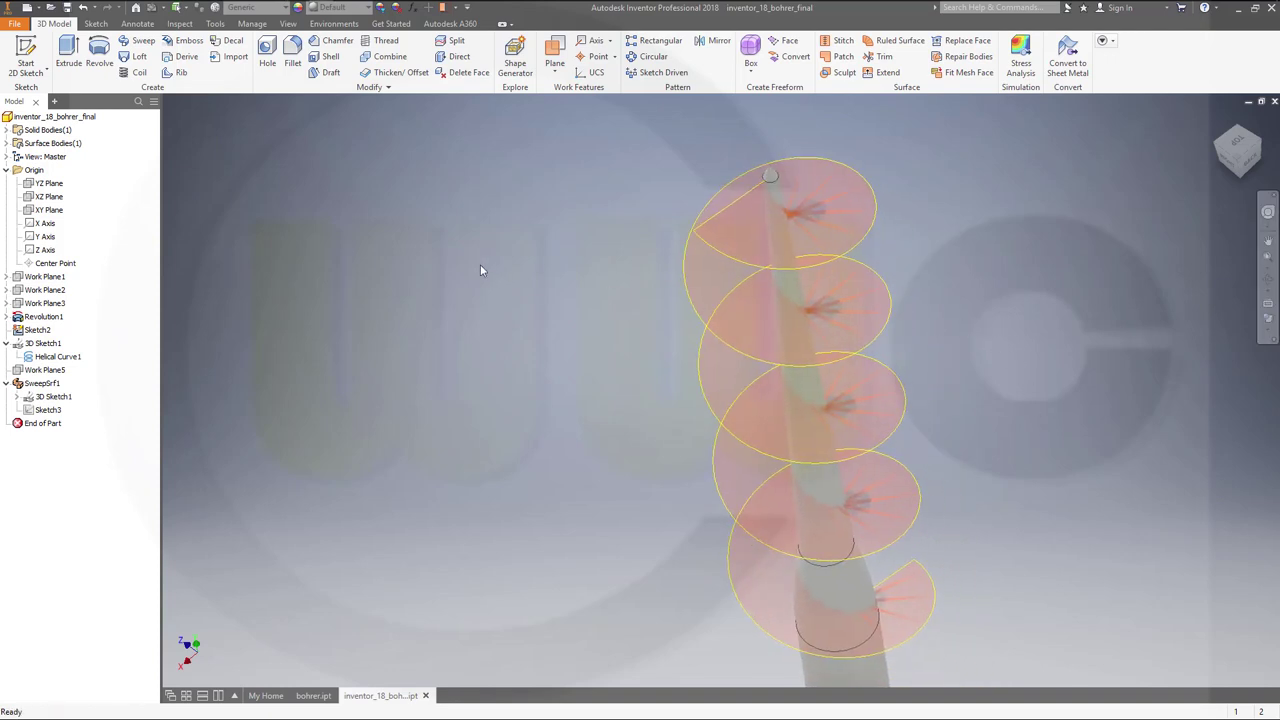
Thicken the helical surface into a solid by 0.05 mm, applied to both sides.
click(400, 73)
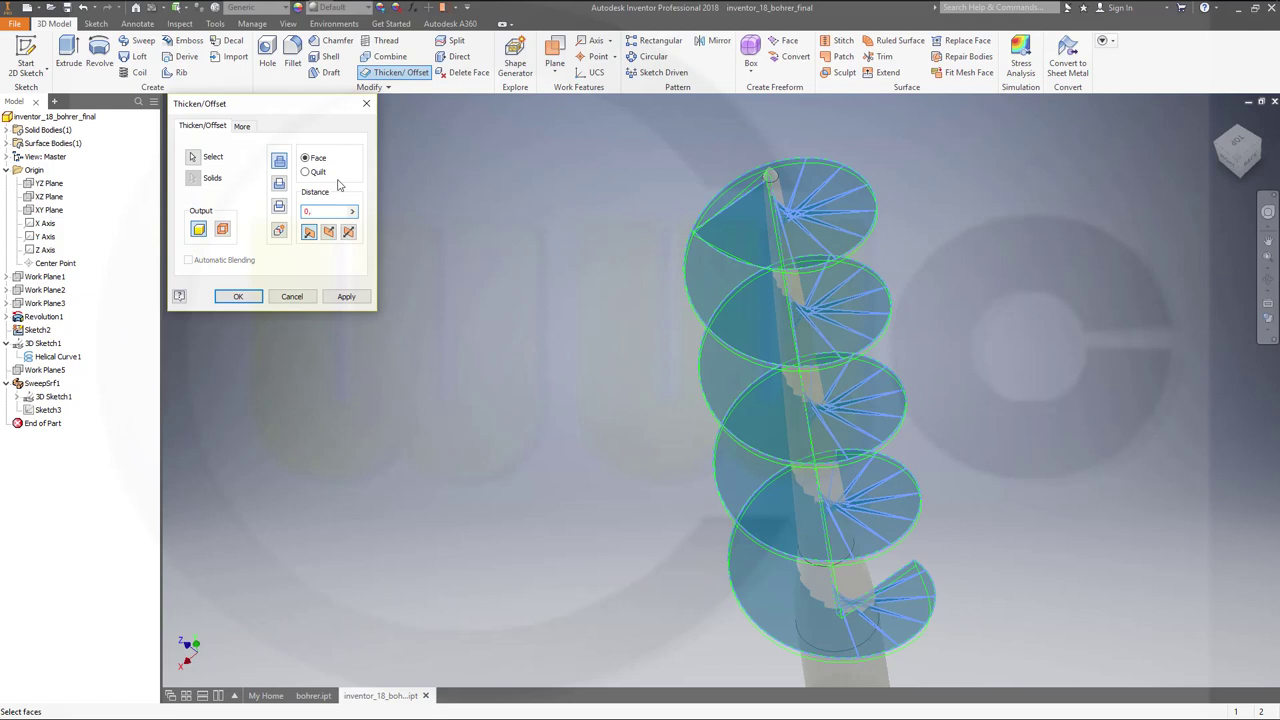
text(0,05)
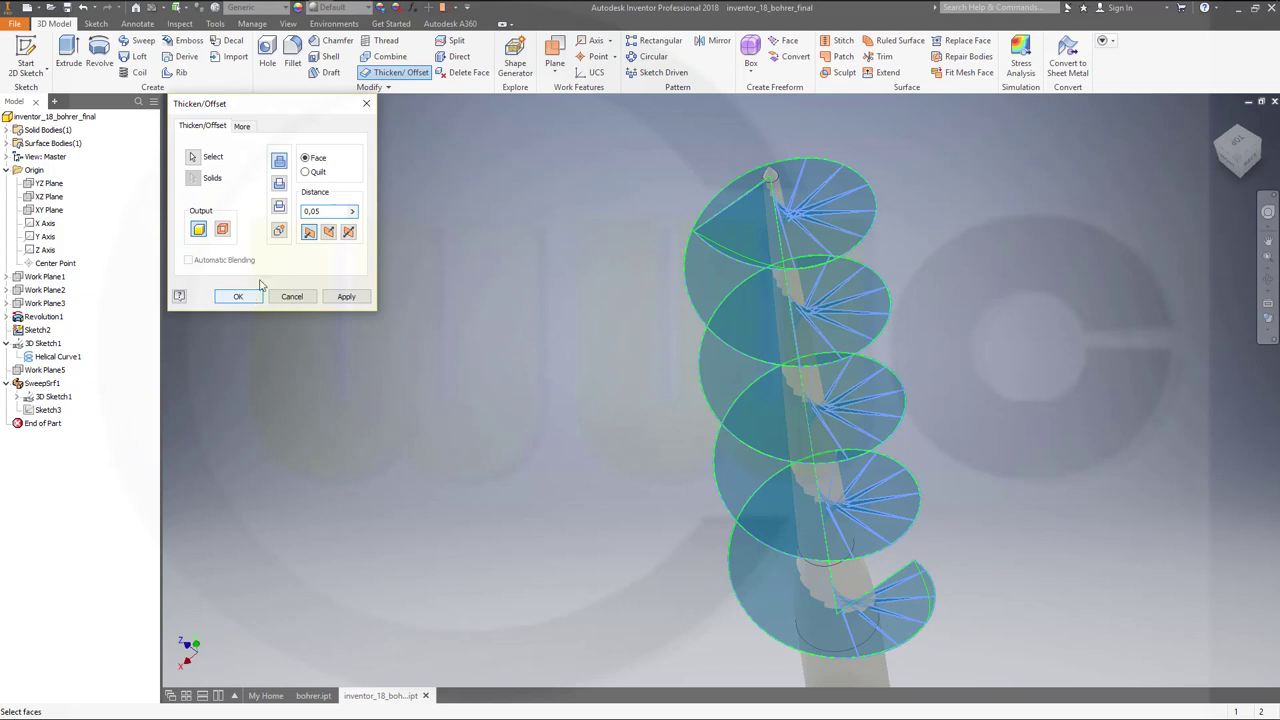
click(348, 232)
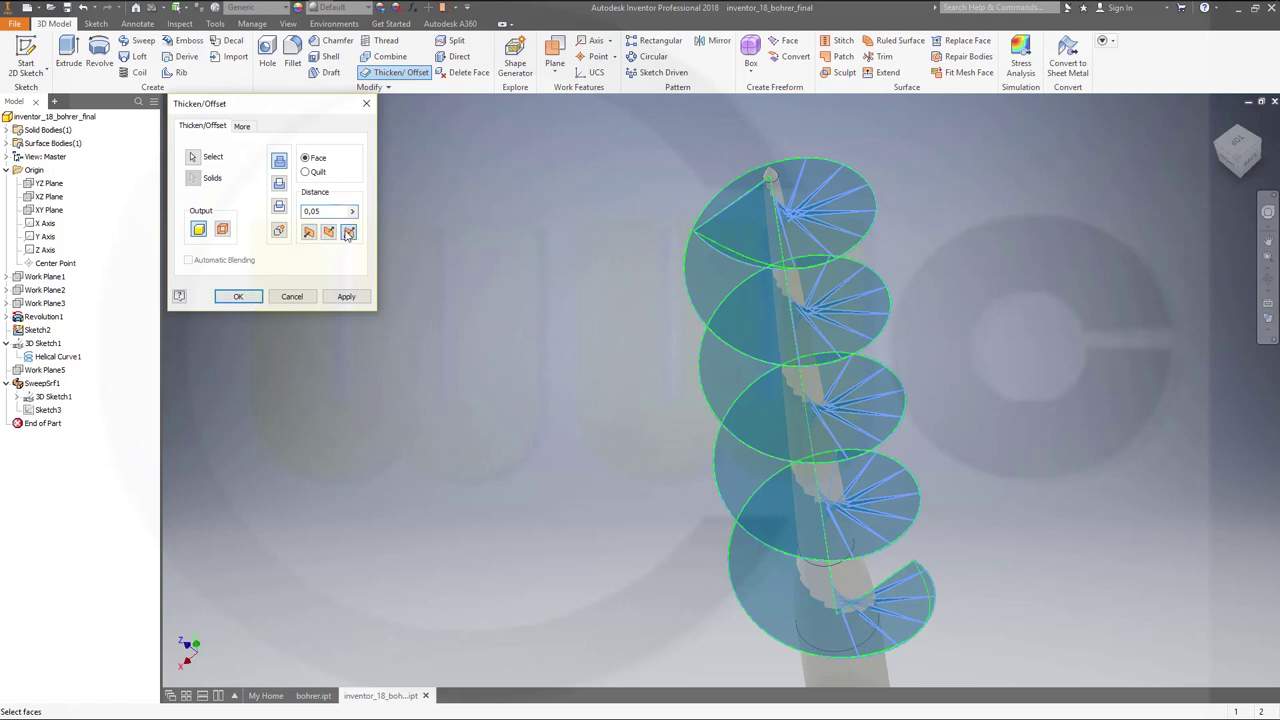
click(243, 298)
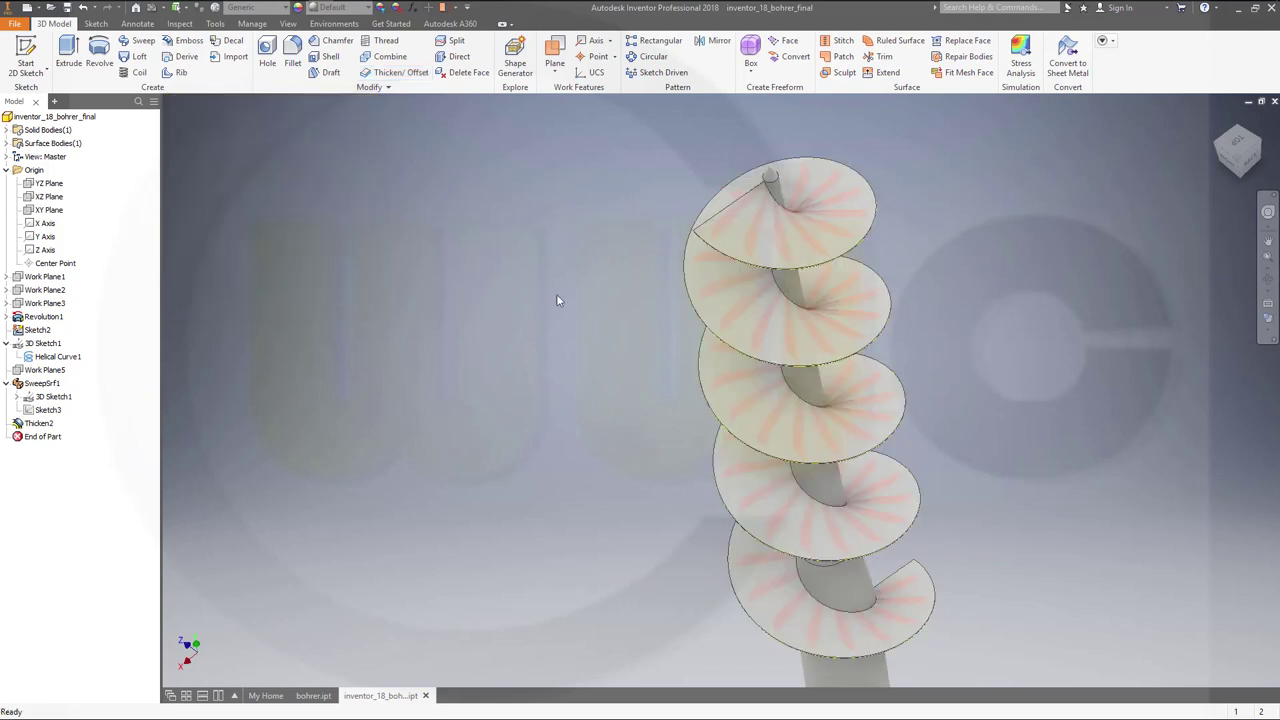
Hide the swept surface so that only the thickened spiral is displayed around the core.
right_click(53, 385)
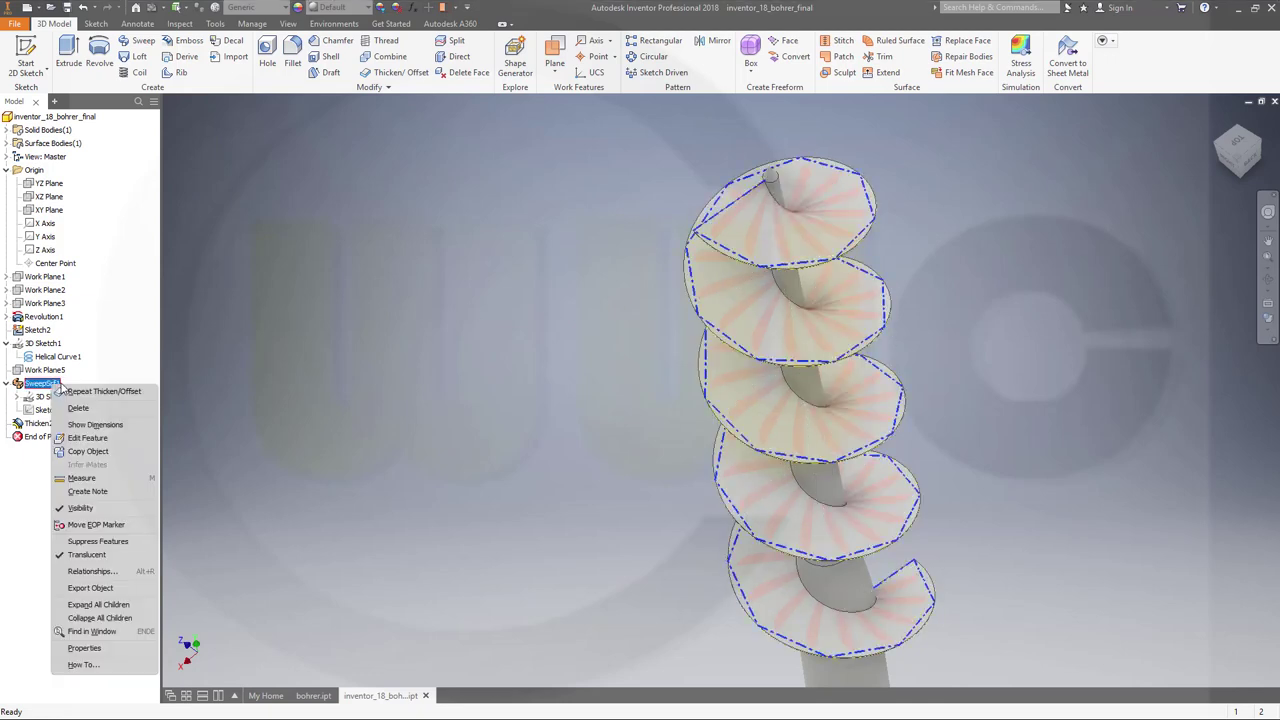
click(83, 509)
shift+middle_drag(400, 397, 519, 423)
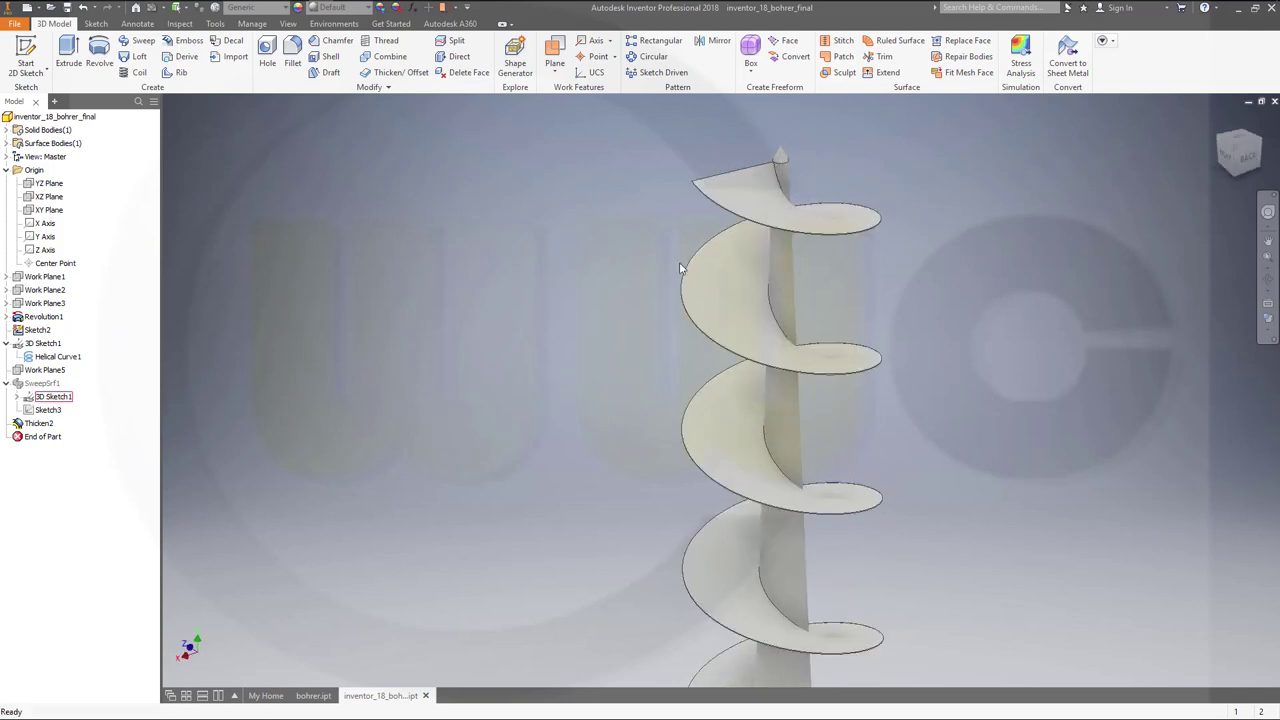
scroll(557, 384, down, 5)
scroll(562, 386, up, 4)
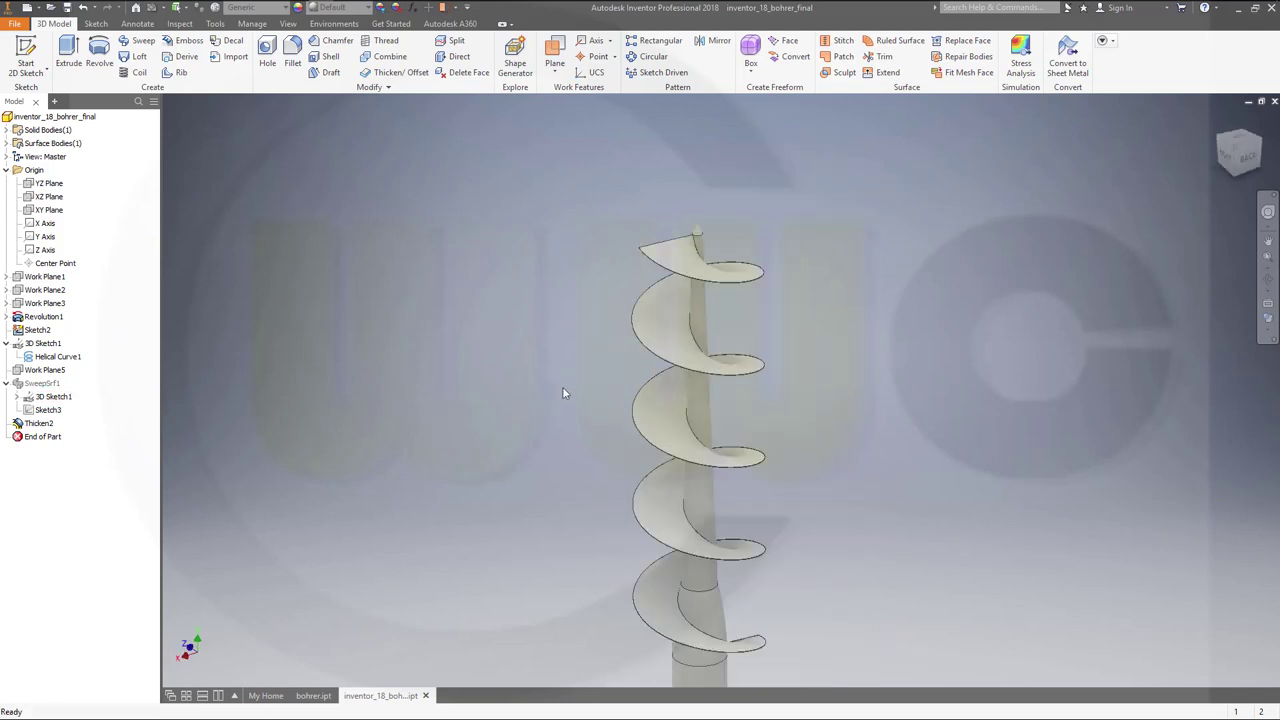
shift+middle_drag(561, 388, 640, 380)
Roll the part history back to before the thicken feature and make the swept surface visible again.
drag(62, 434, 72, 420)
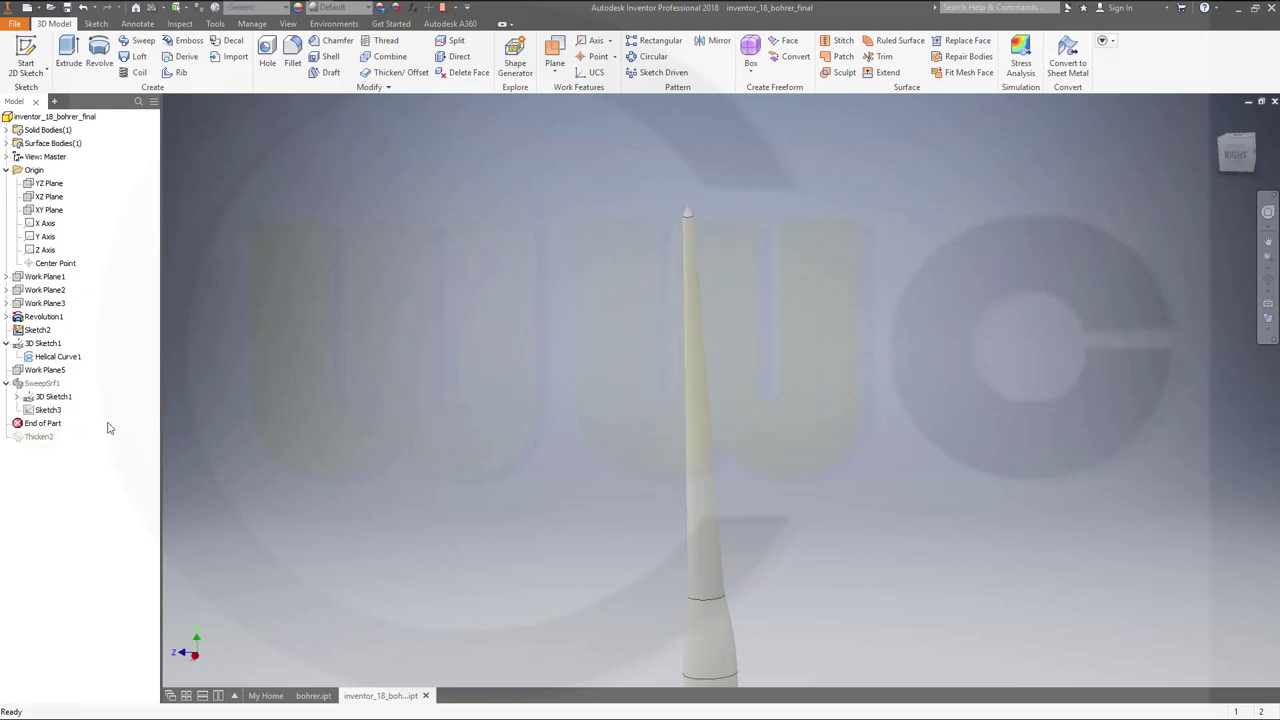
right_click(56, 385)
click(100, 508)
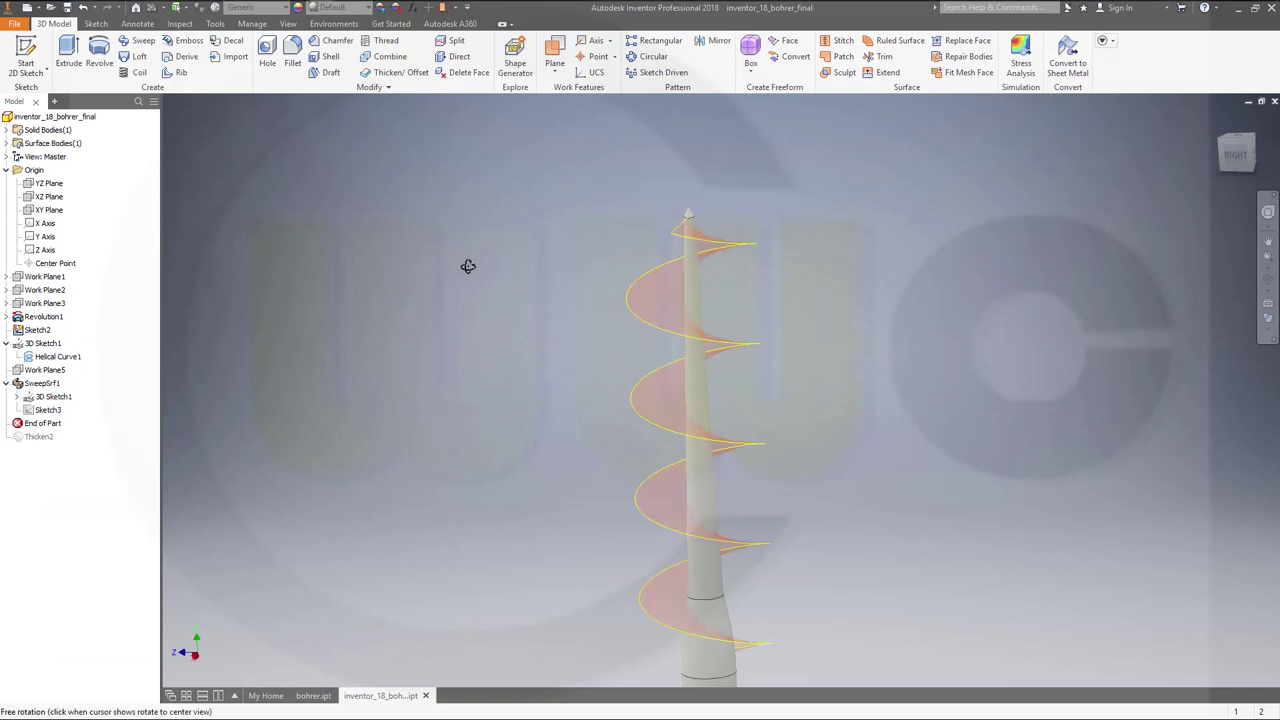
mouse_move(469, 269)
mouse_down()
mouse_move(460, 329)
mouse_move(480, 291)
mouse_up()
key(Escape)
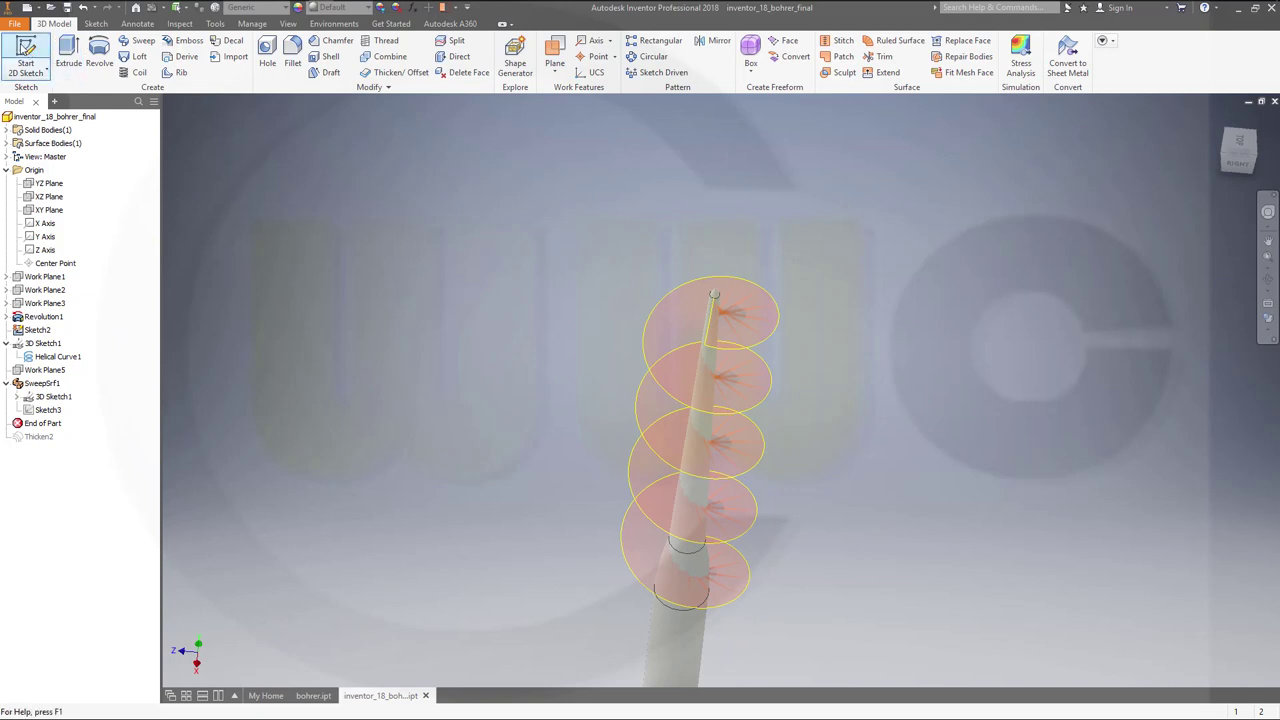
In a new sketch on Work Plane3, draw a 12.55 mm construction circle centred on the core's axis.
click(30, 50)
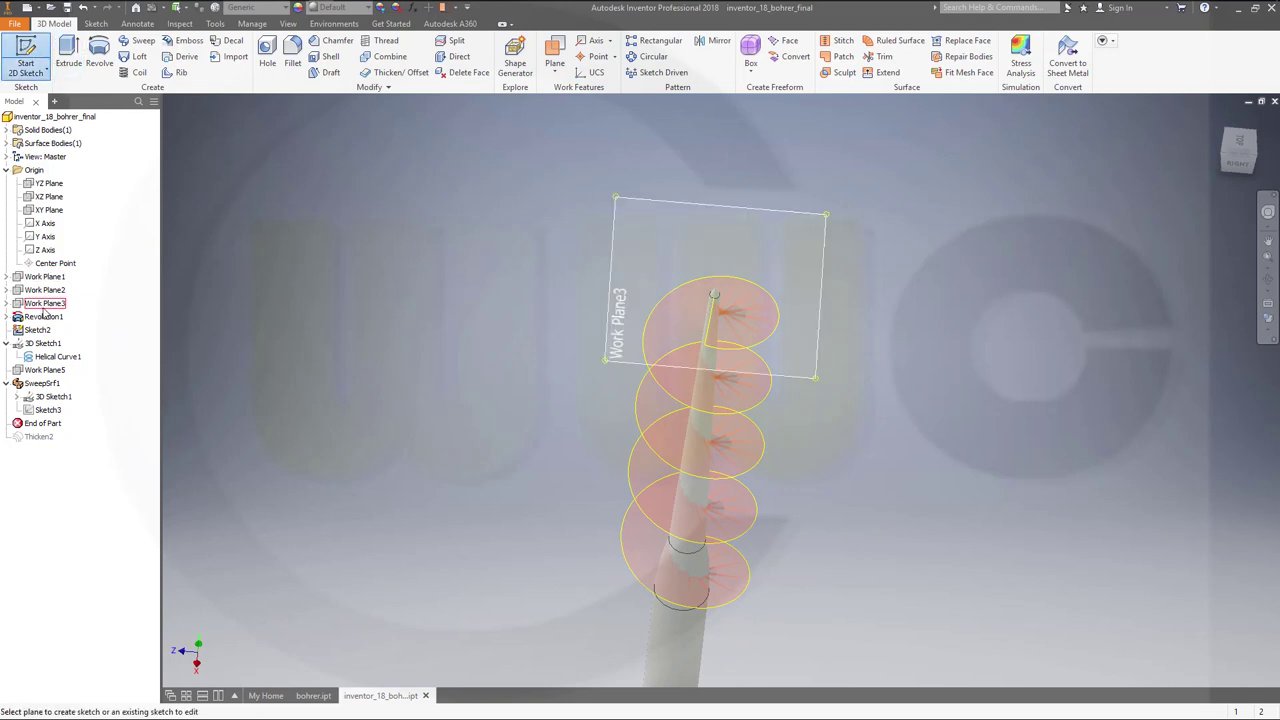
click(50, 303)
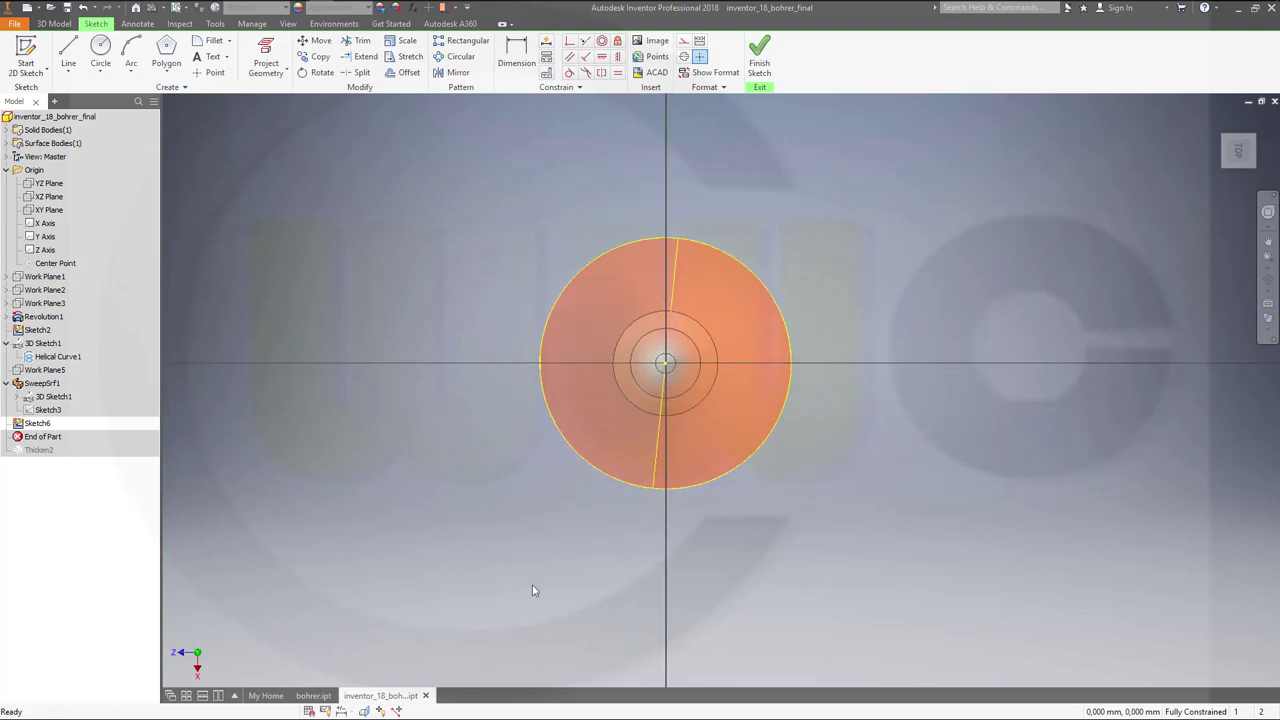
click(100, 50)
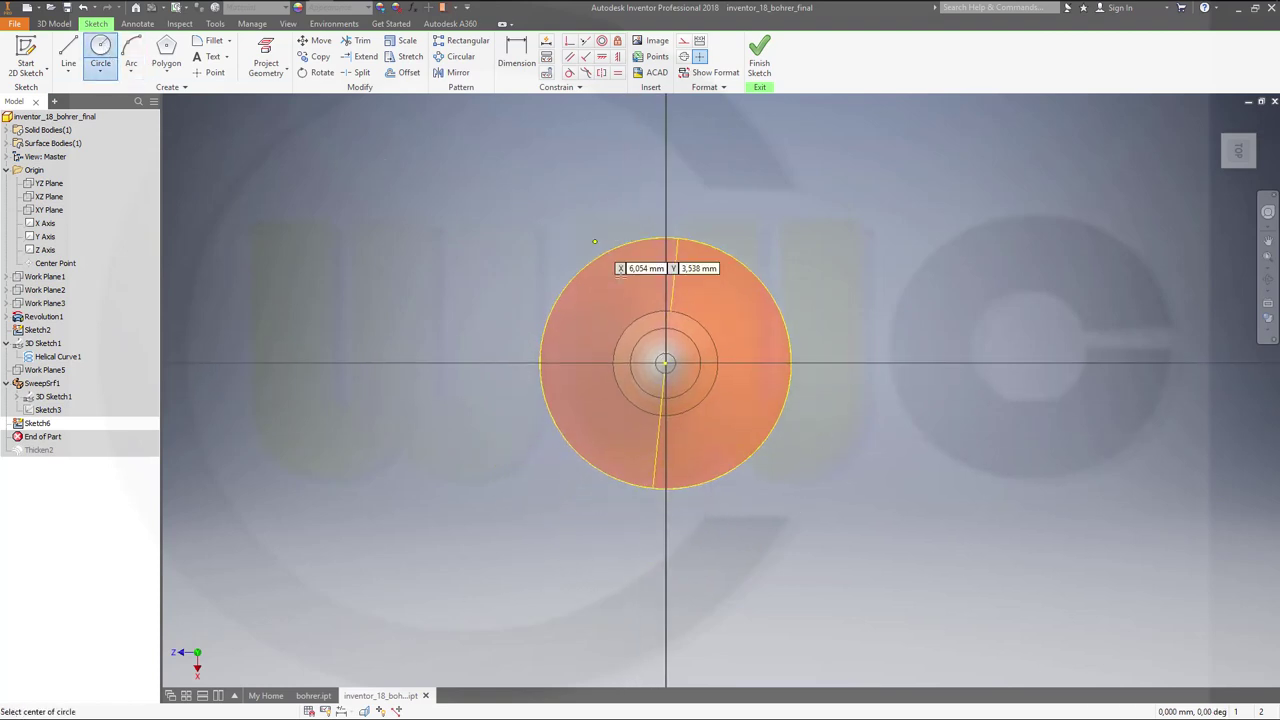
click(665, 363)
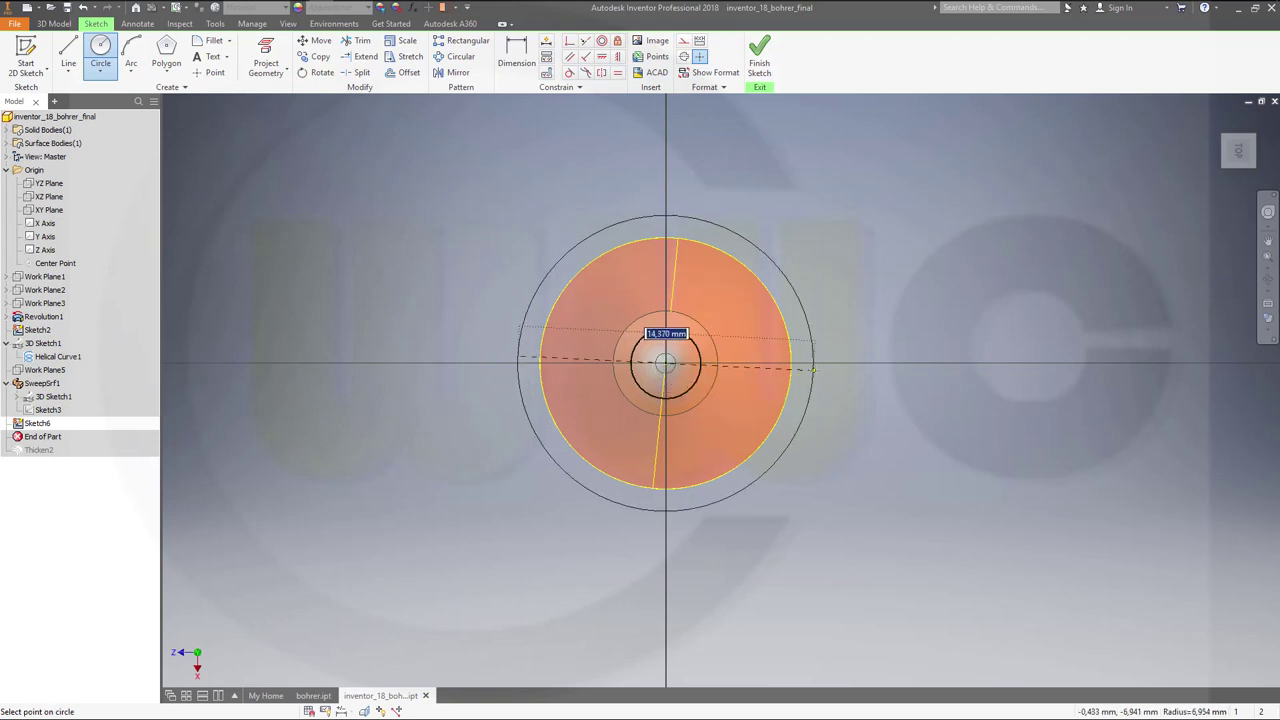
text(12,55)
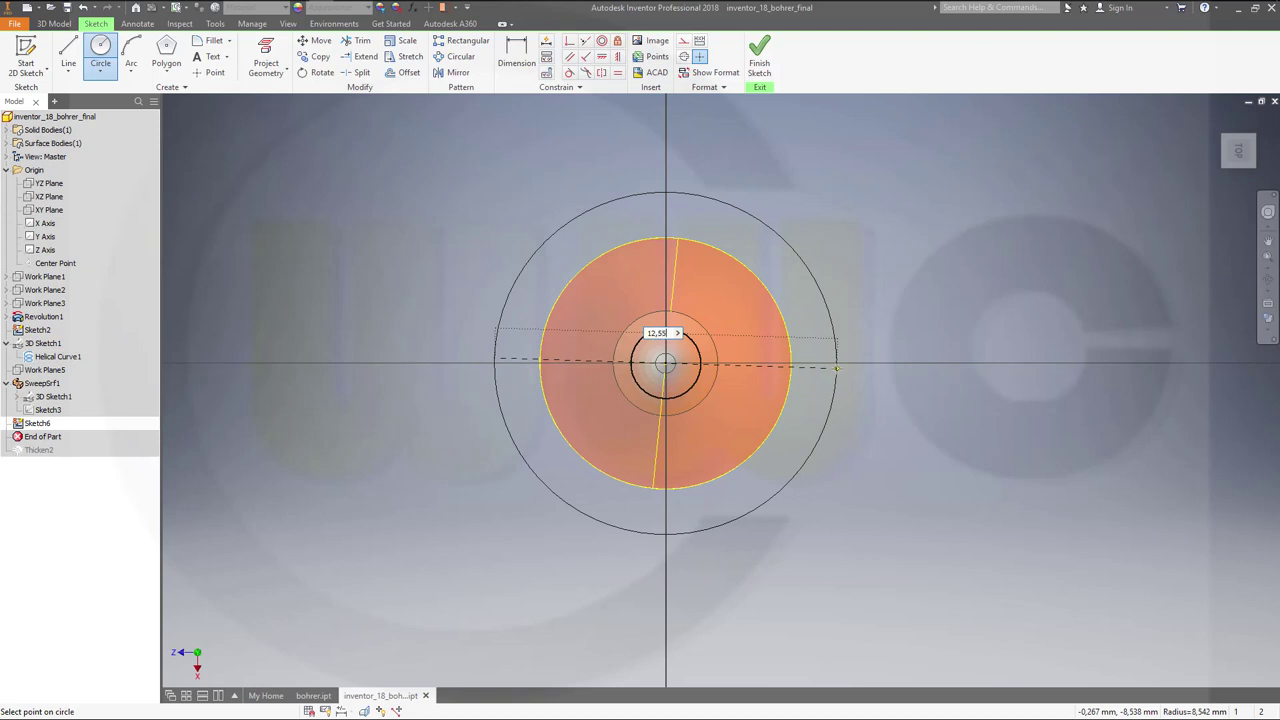
key(Return)
key(Escape)
click(747, 268)
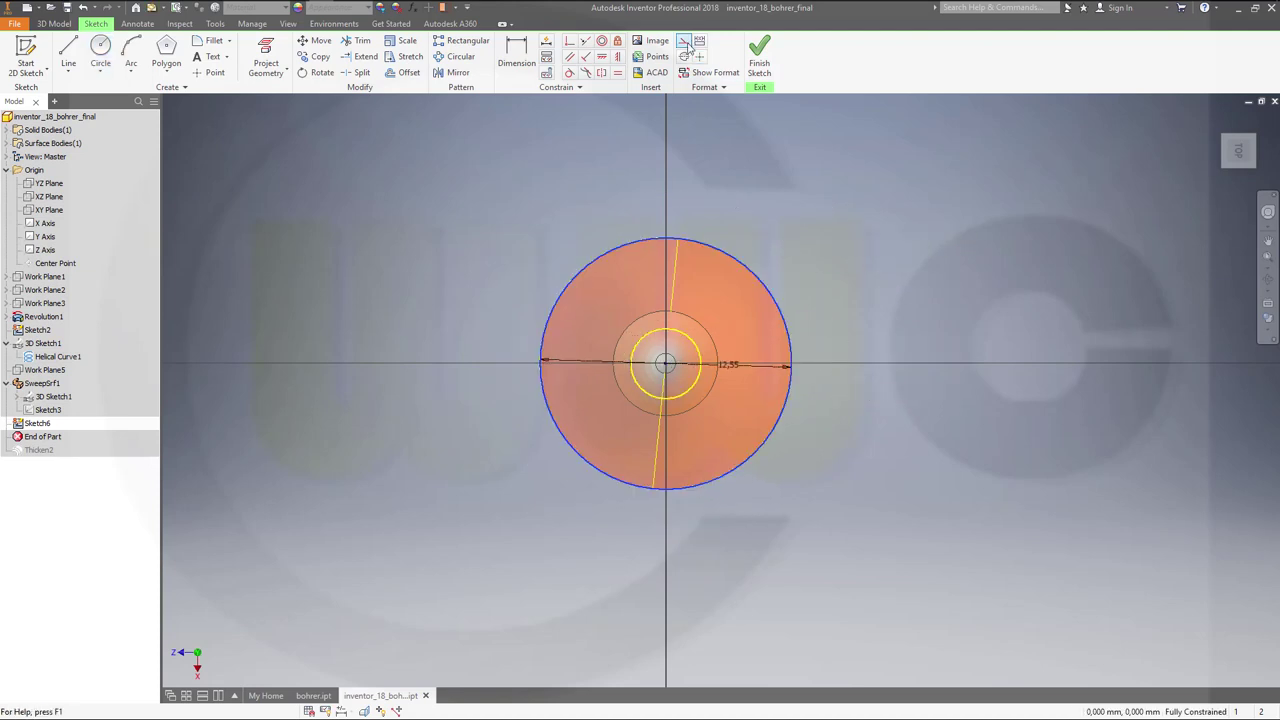
click(685, 42)
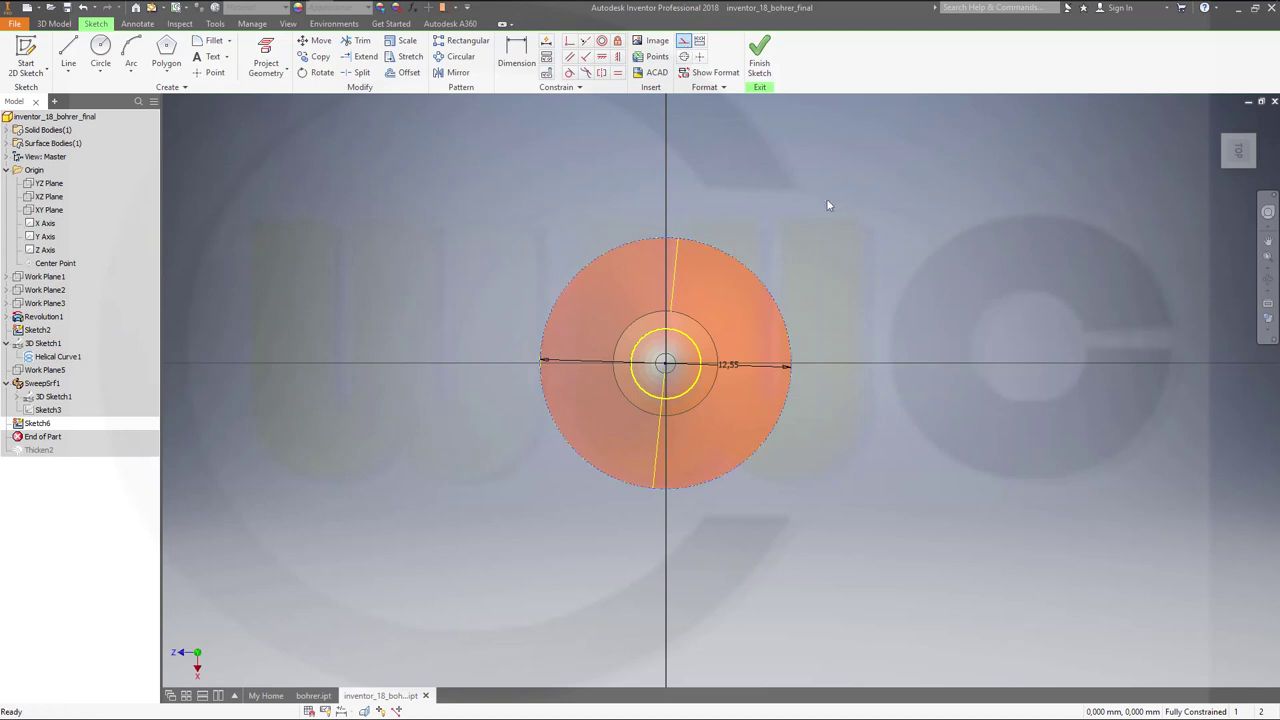
Remove the automatically projected inner circle and project the small circle at the core's tip as construction geometry.
click(678, 394)
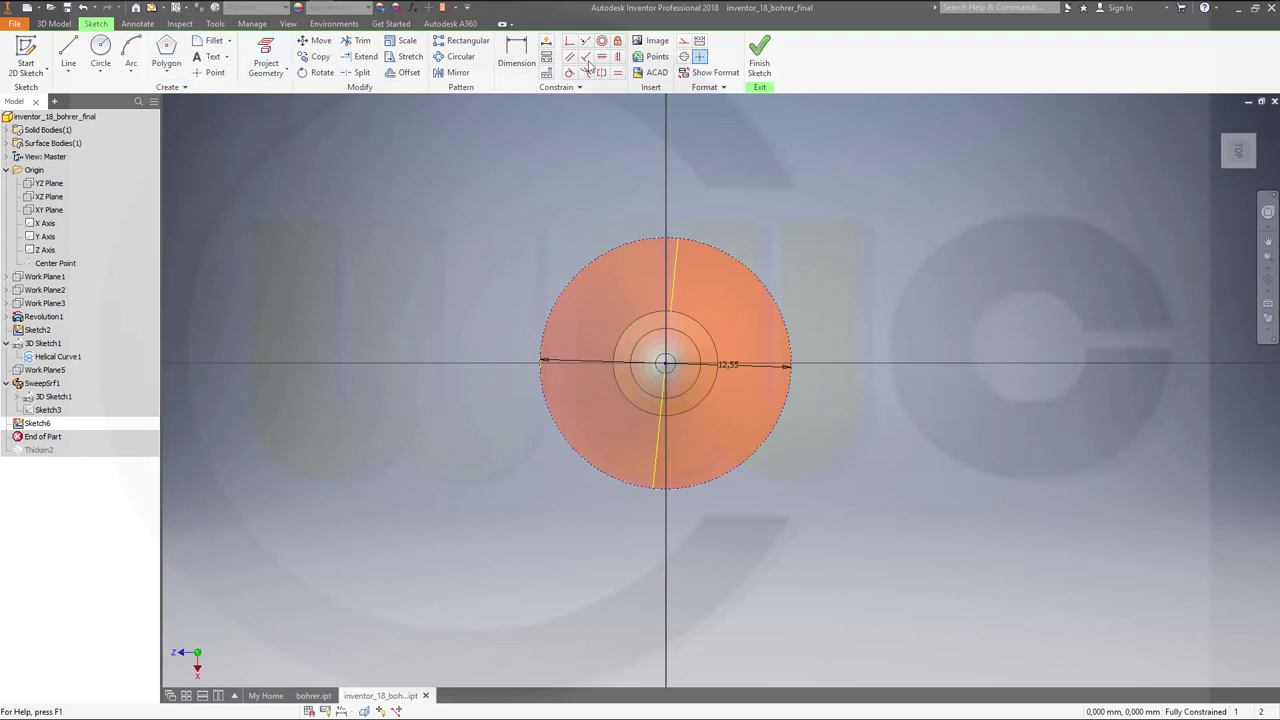
click(684, 41)
click(266, 60)
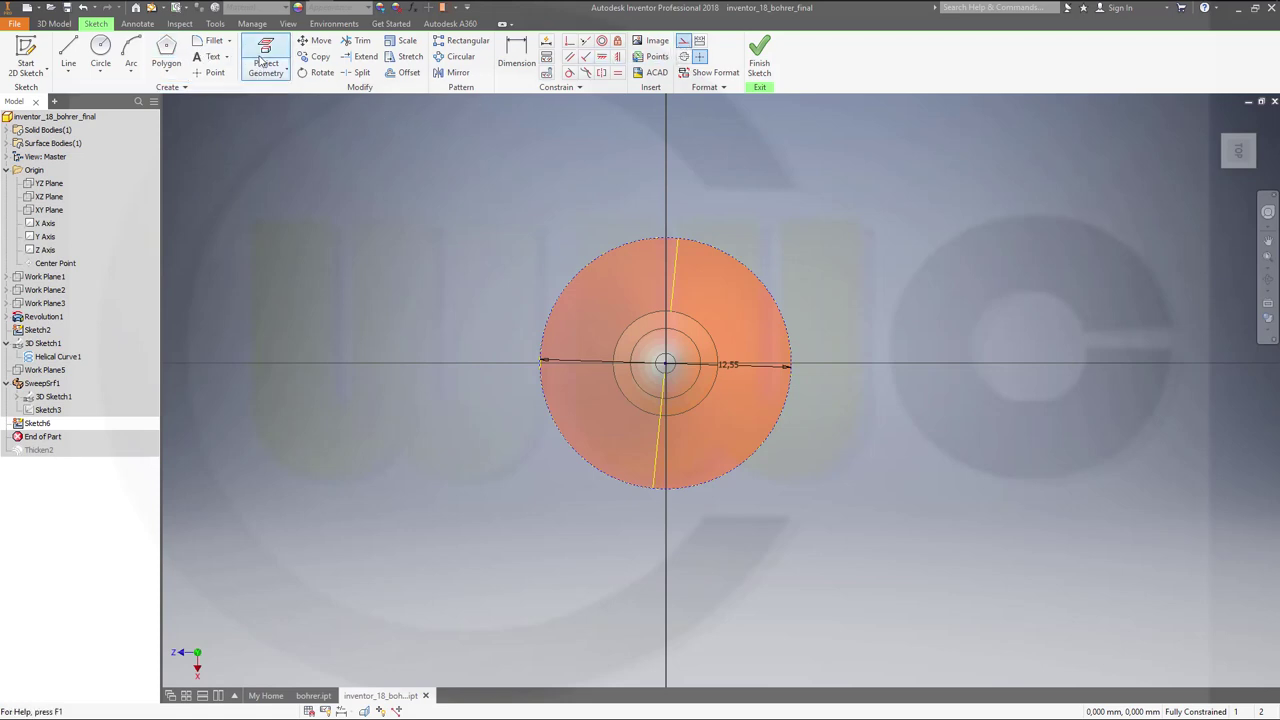
click(670, 360)
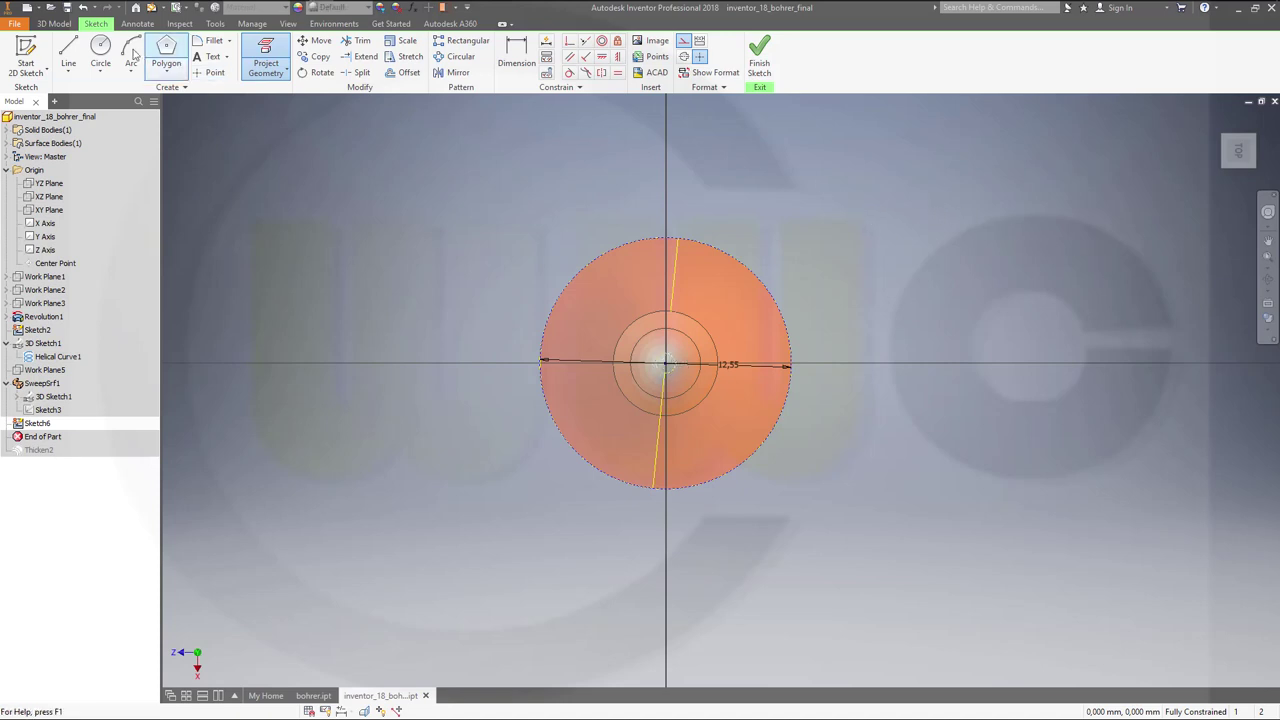
Sketch a circle about 8 mm in diameter beside the construction circle and convert it to normal geometry.
click(100, 50)
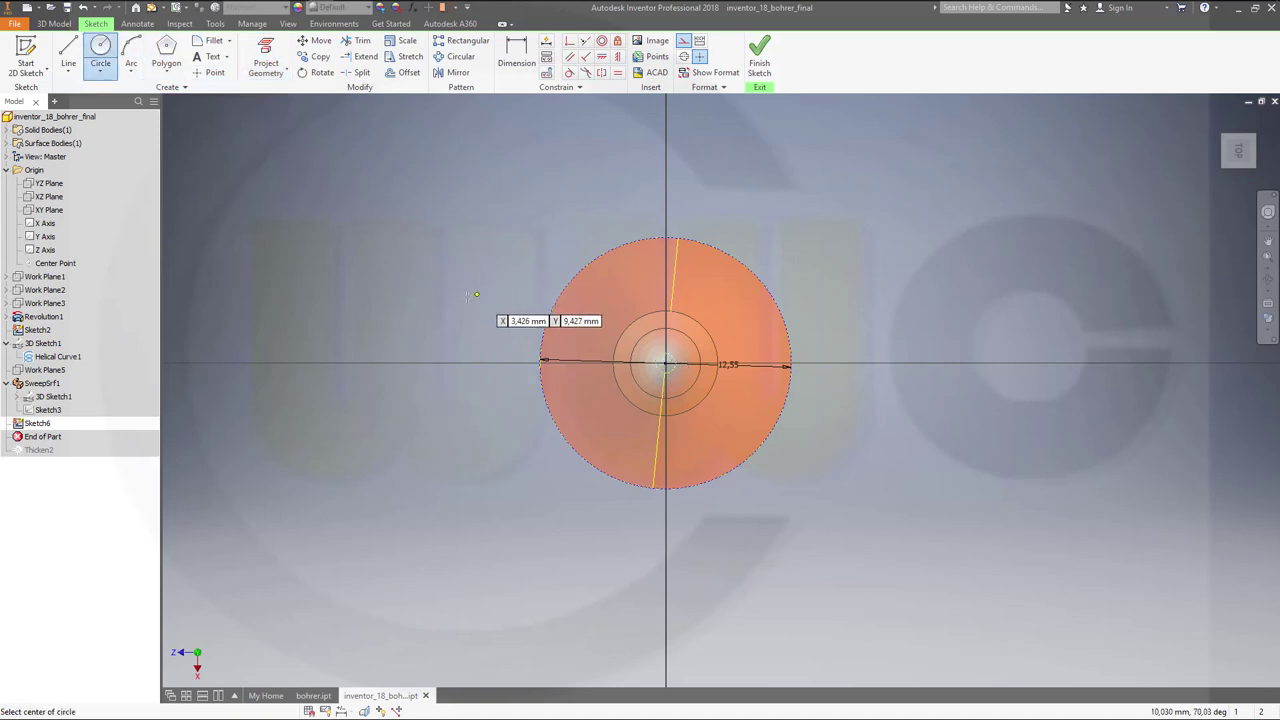
click(441, 304)
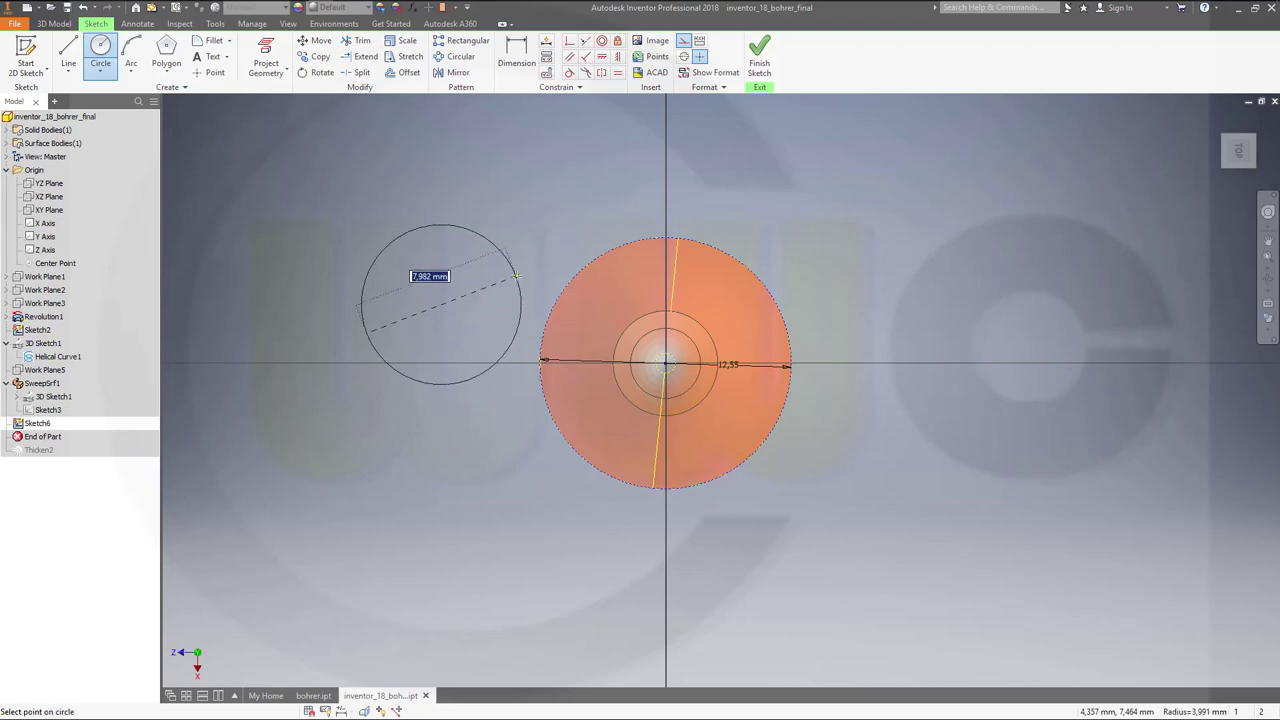
click(516, 274)
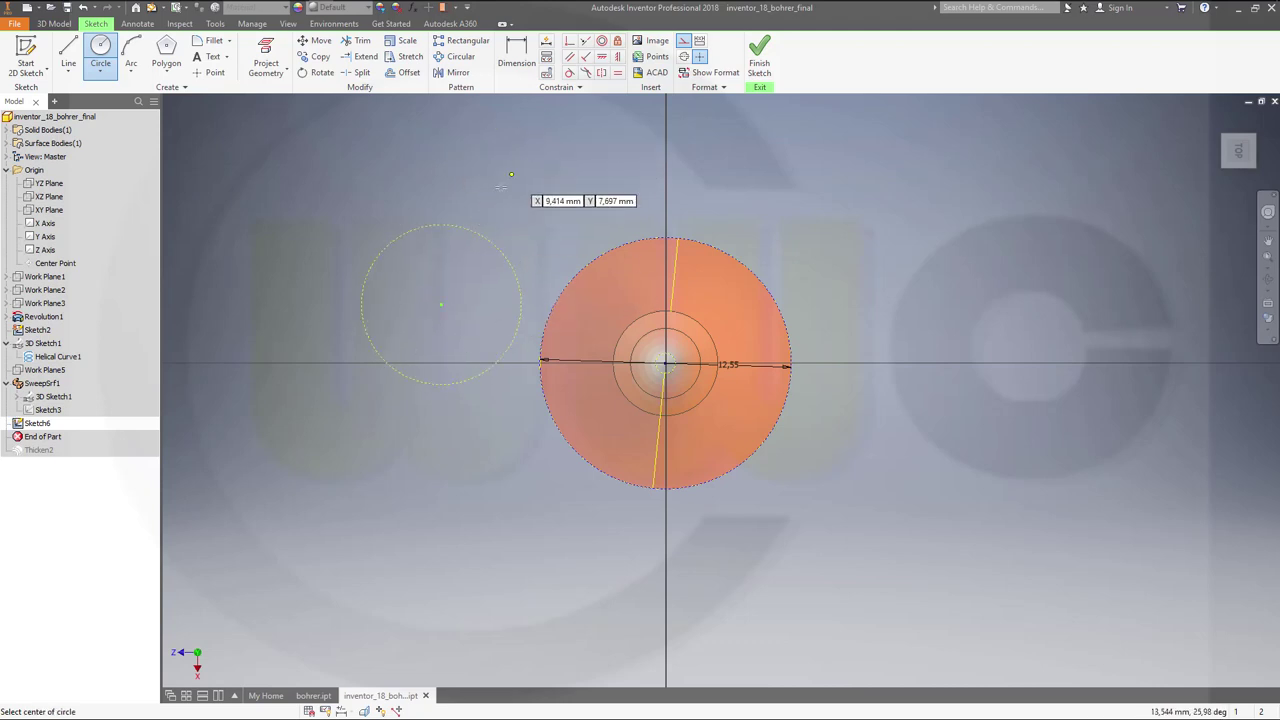
key(Escape)
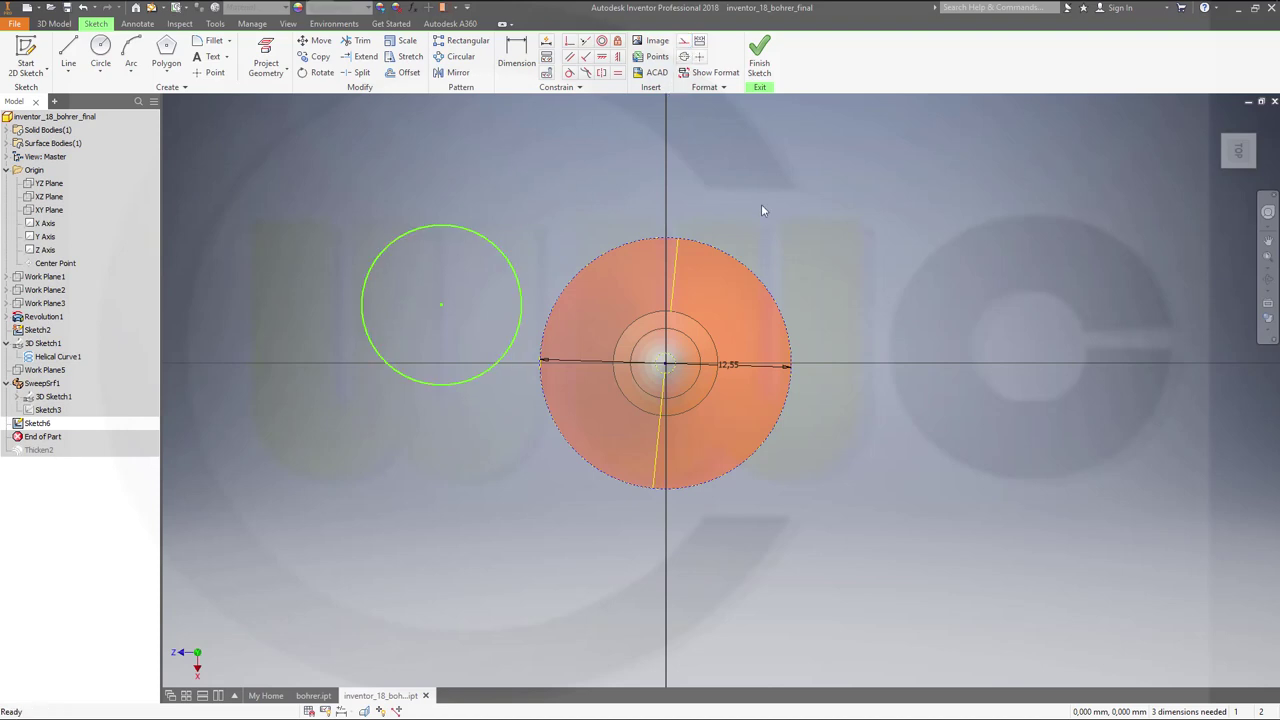
Project the straight end edge of the helical surface into the sketch as construction geometry.
shift+middle_drag(836, 329, 704, 261)
click(265, 55)
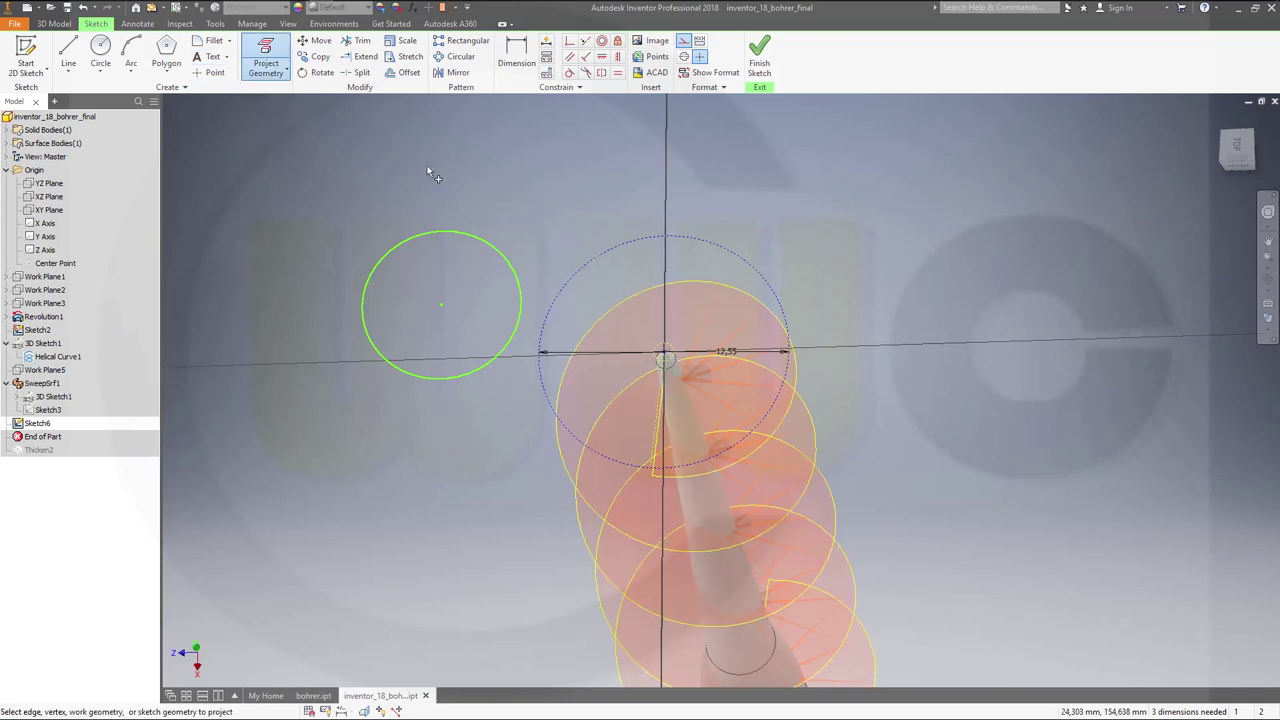
key(F5)
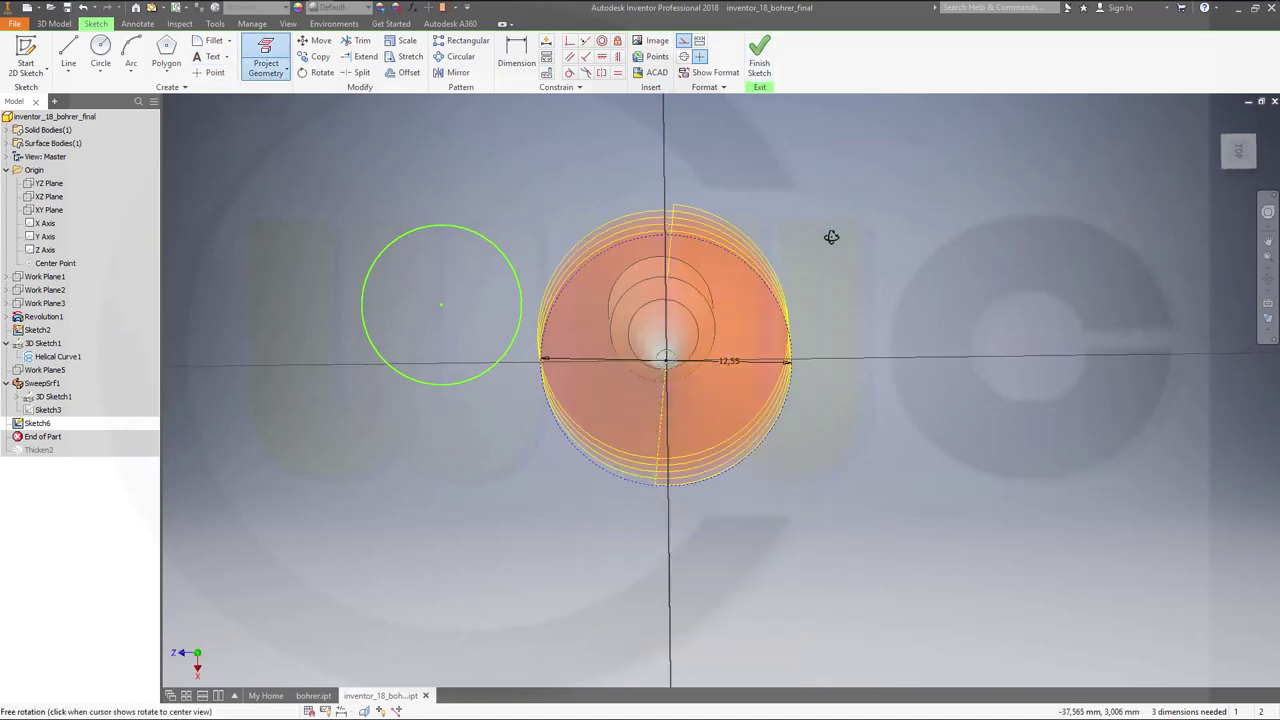
key(F5)
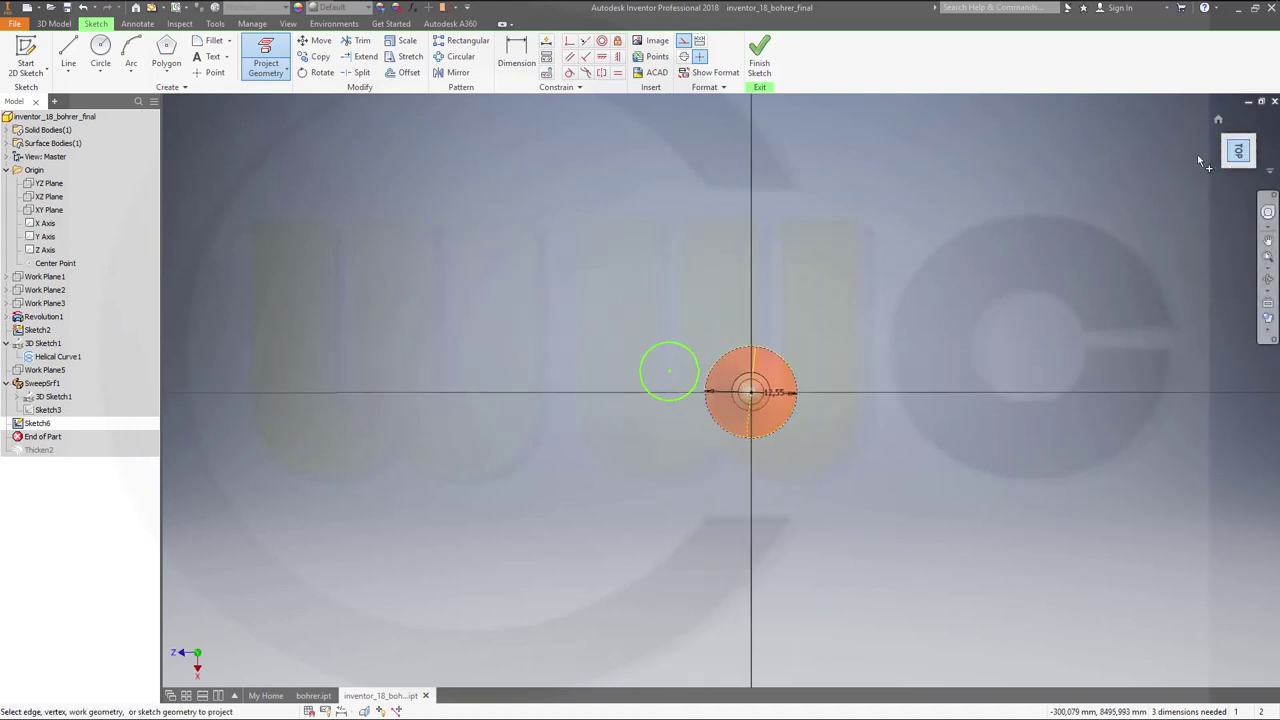
scroll(853, 405, down, 3)
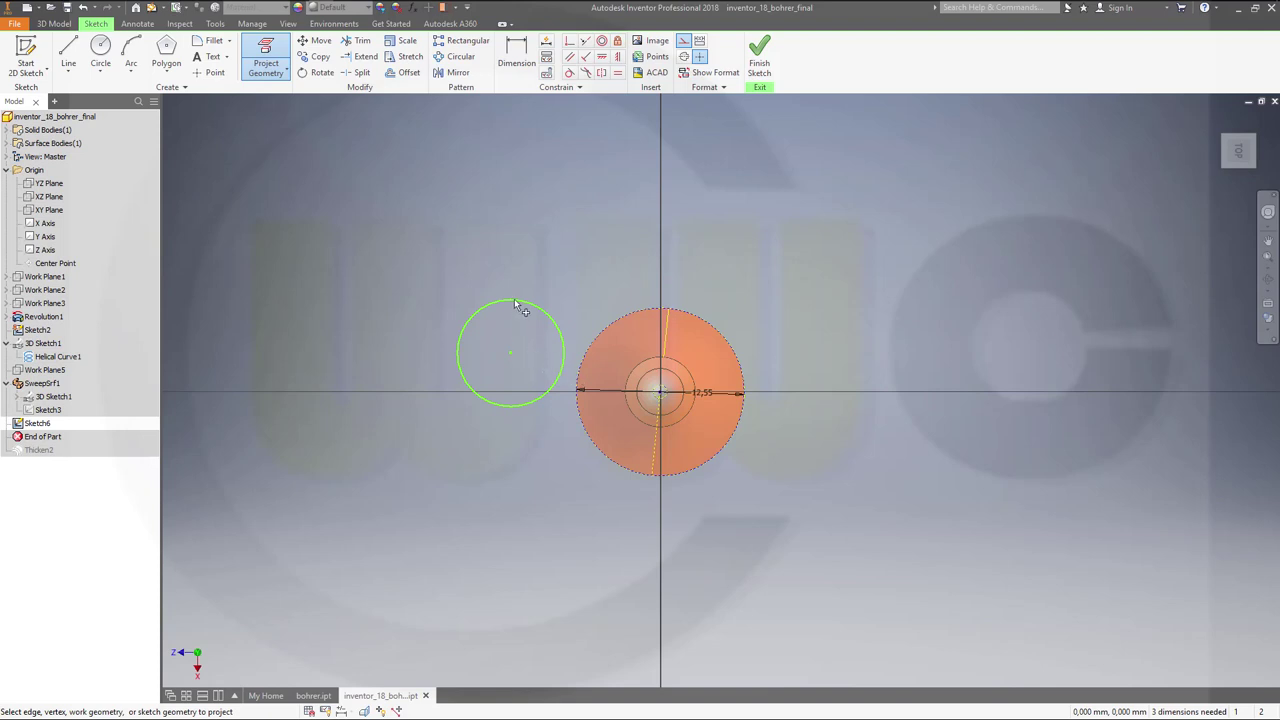
key(Escape)
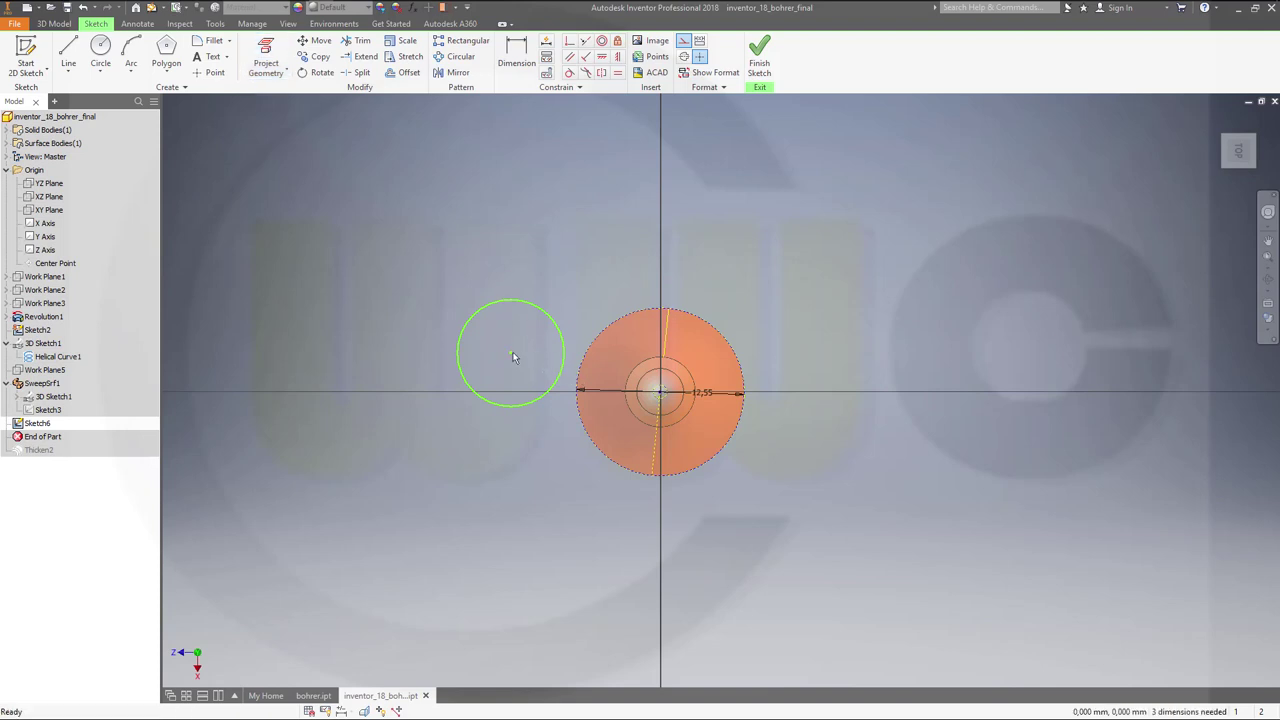
Move the free circle inside the 12.55 mm construction circle so that it overlaps the core's tip.
drag(510, 352, 635, 370)
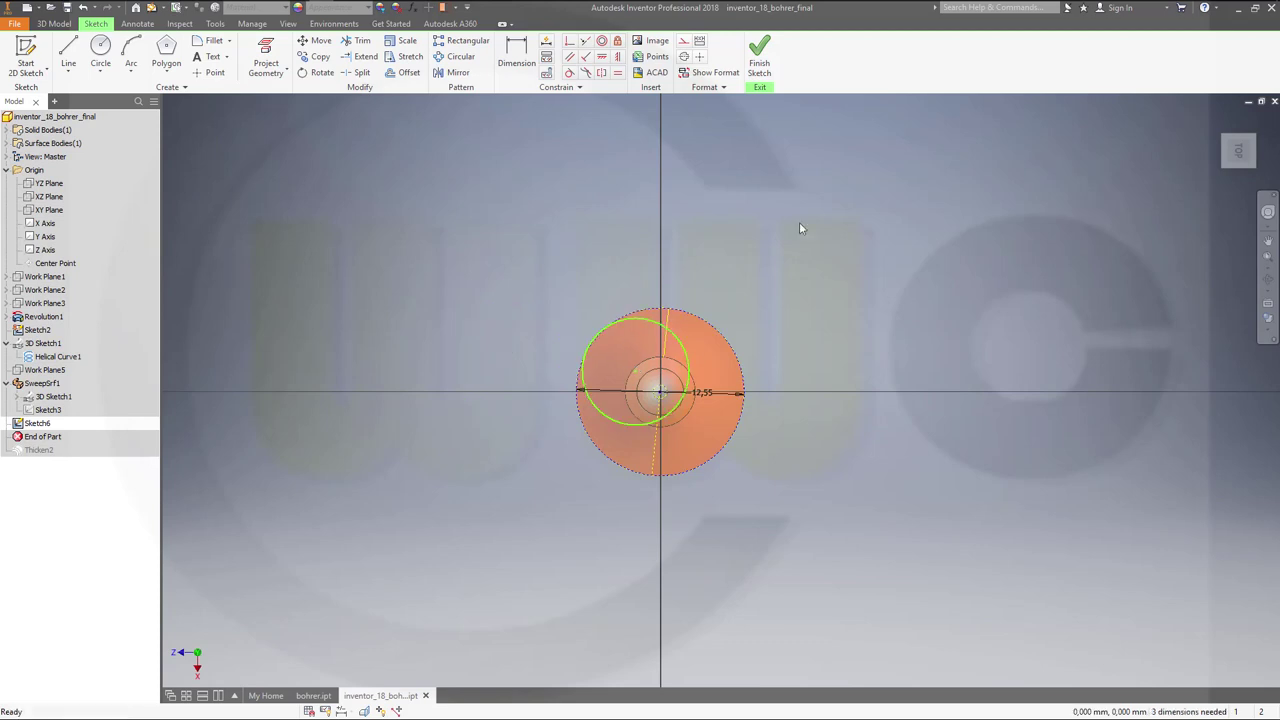
Make the free circle tangent to both the small circle at the core's tip and the 12.55 mm construction circle.
click(569, 73)
scroll(660, 436, up, 5)
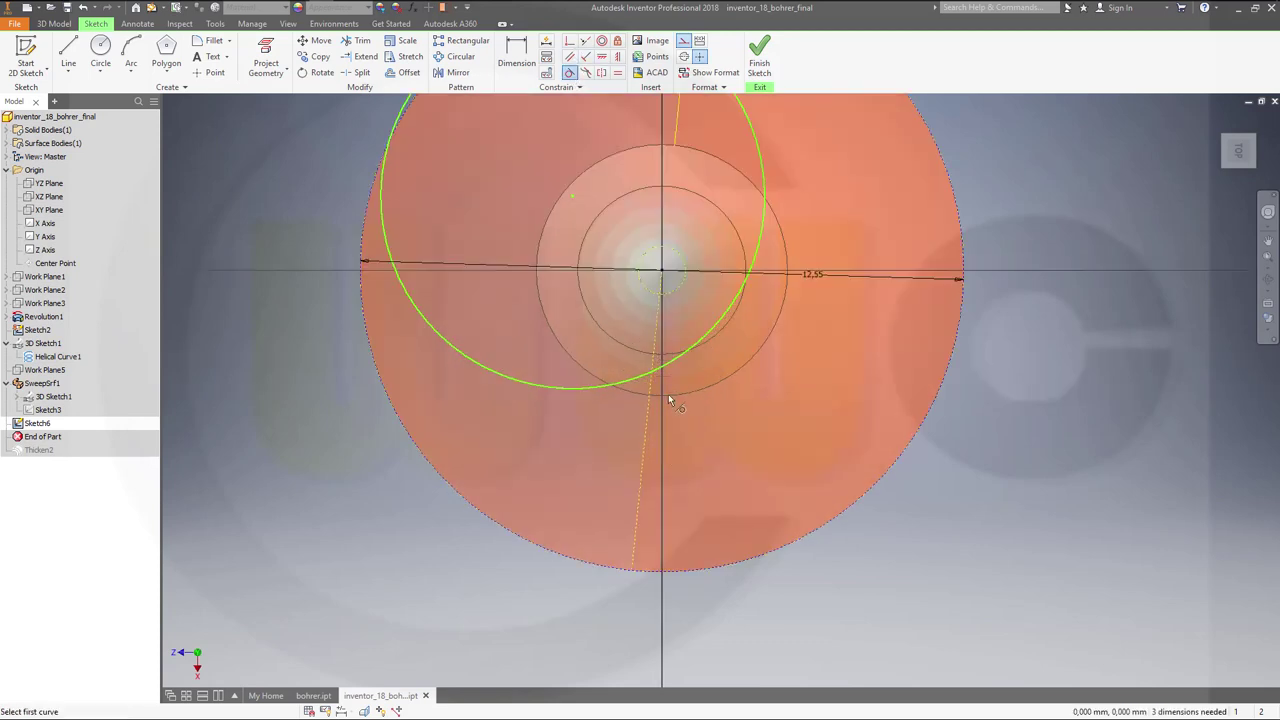
click(679, 295)
click(709, 332)
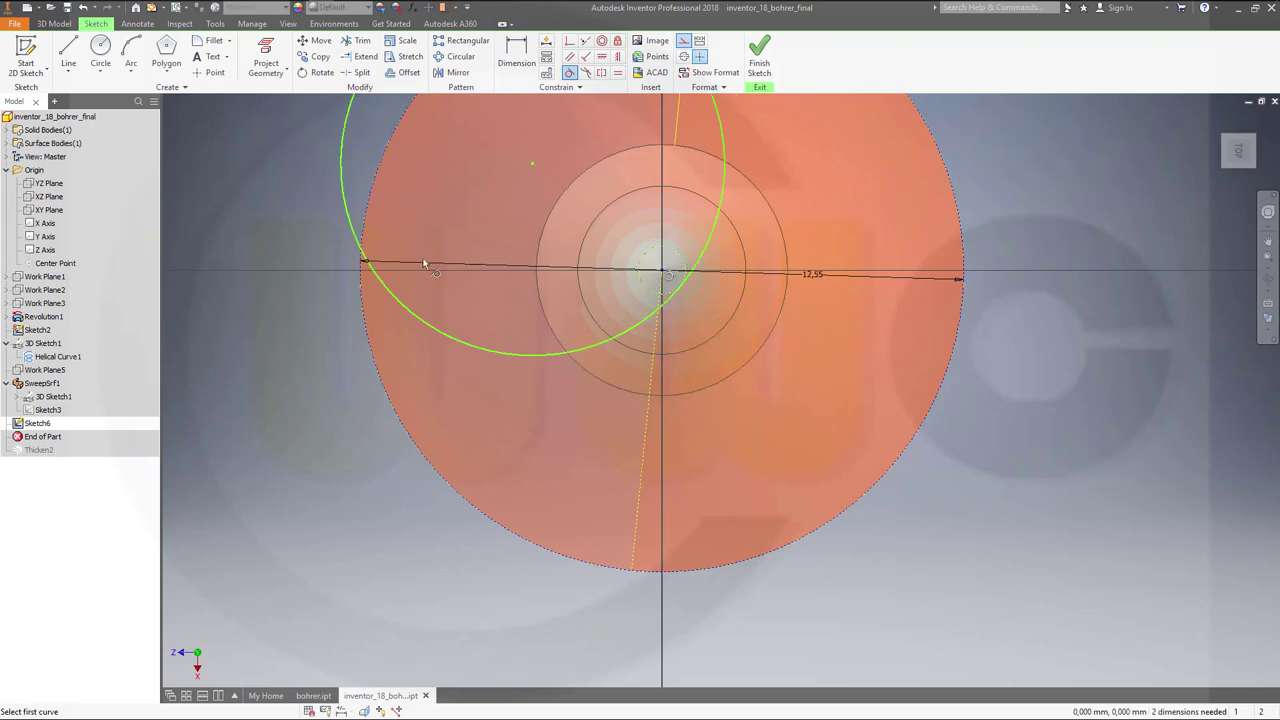
click(350, 214)
click(373, 197)
middle_drag(816, 275, 808, 408)
key(Escape)
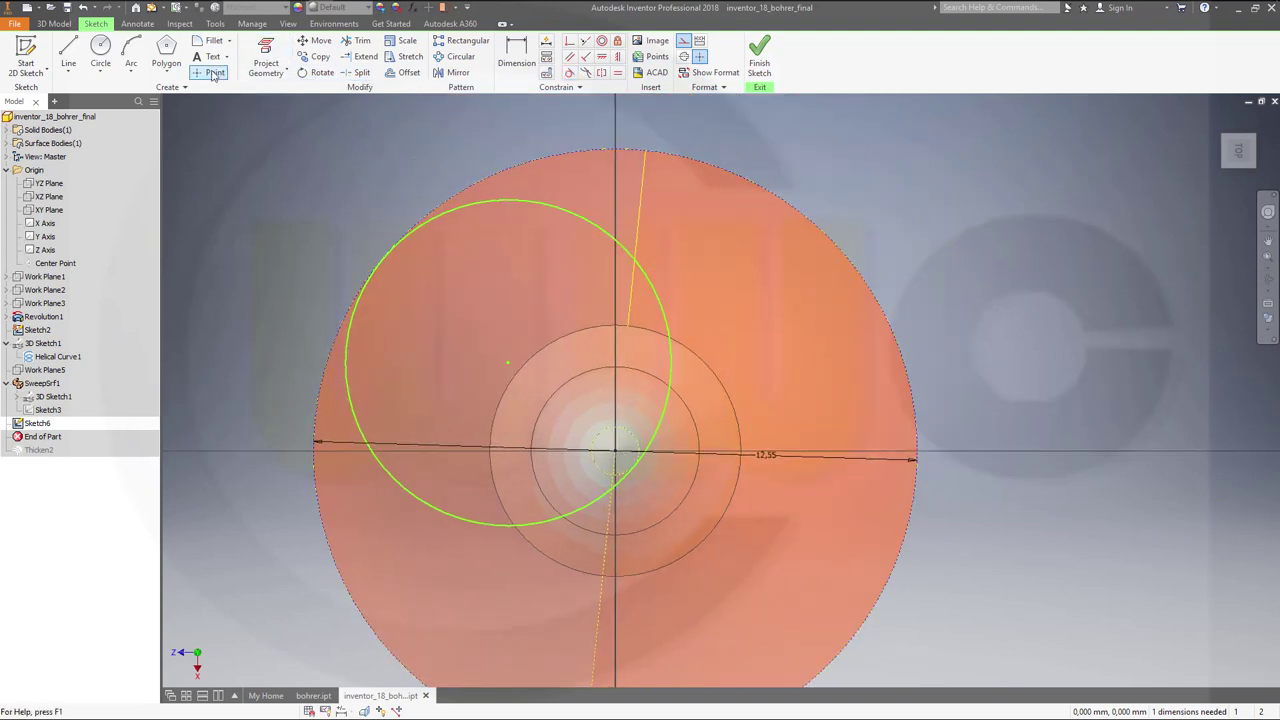
Place a sketch point on the projected straight blade edge and constrain it coincident to the small tip circle.
click(208, 73)
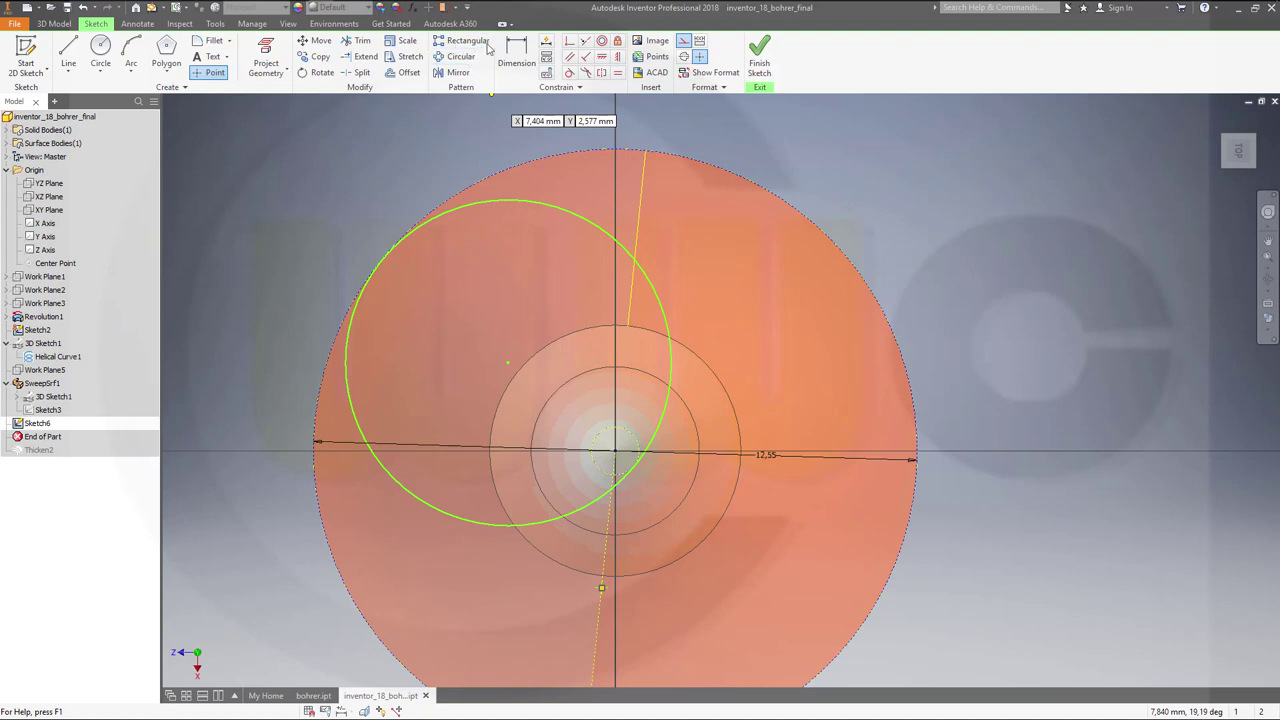
click(568, 44)
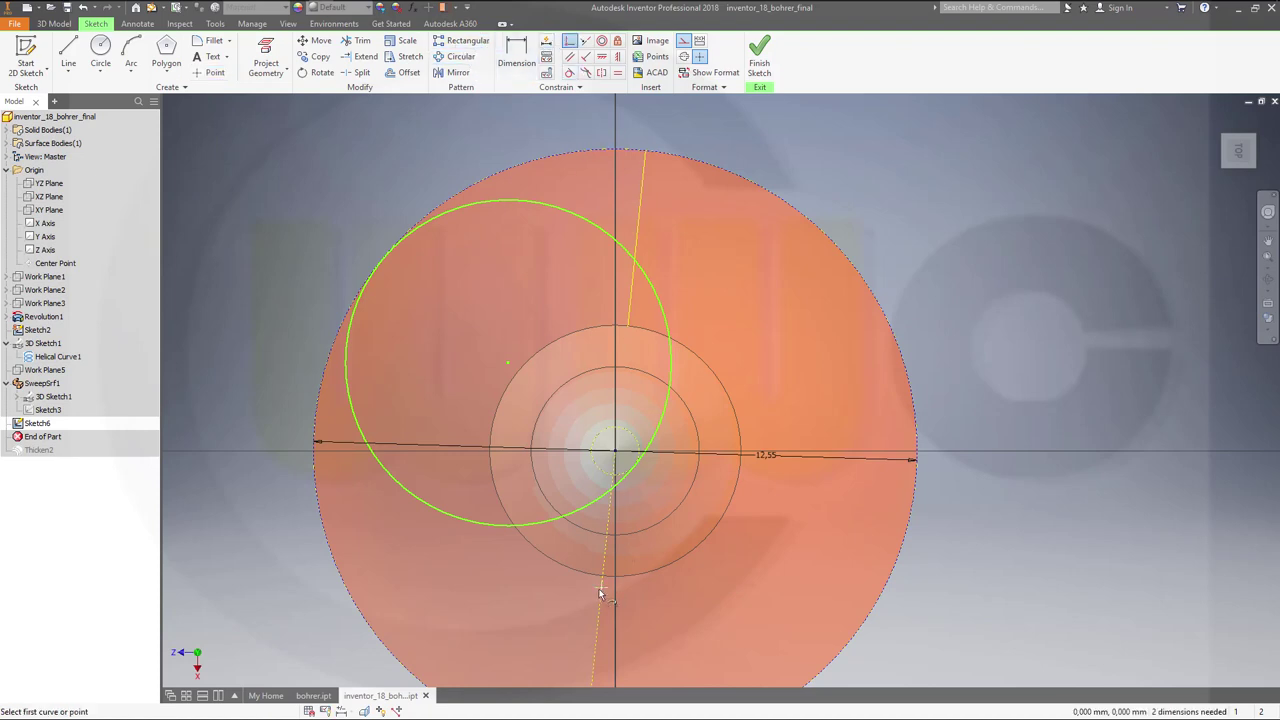
click(599, 592)
click(609, 478)
click(614, 480)
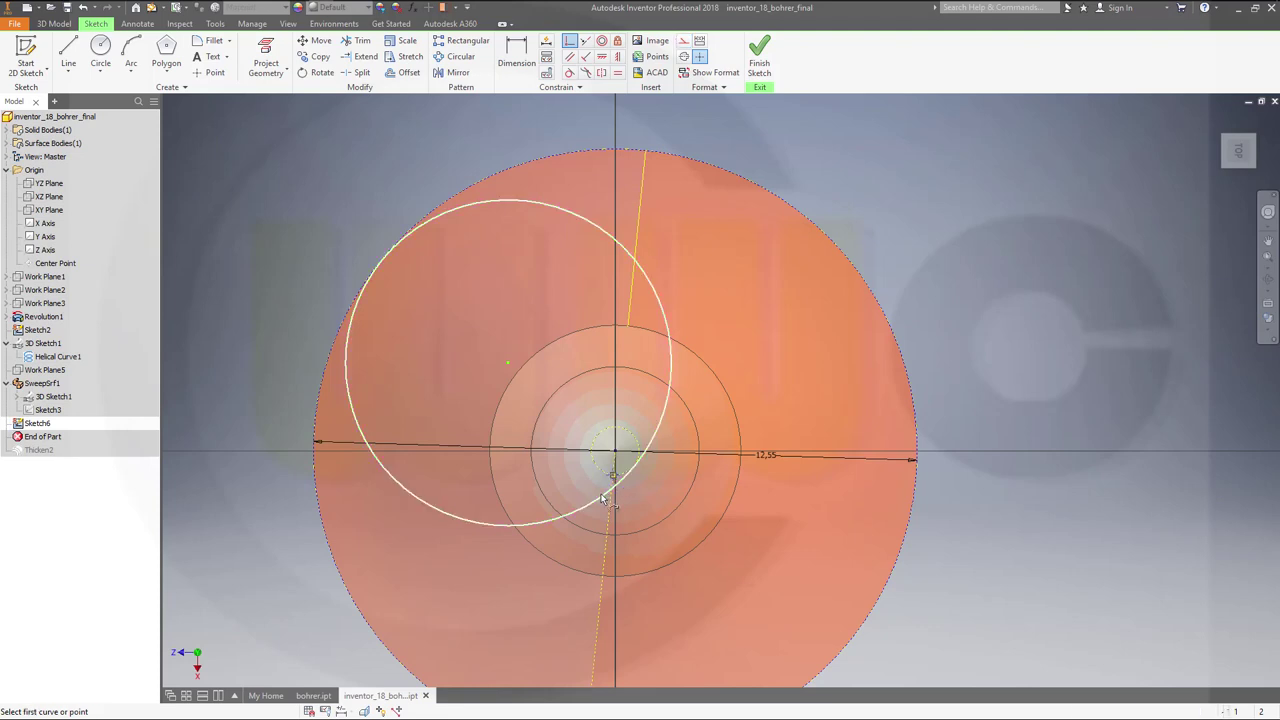
Try to attach the free circle to the new point, trim away one of its arcs and finish the sketch.
click(627, 322)
scroll(893, 360, down, 3)
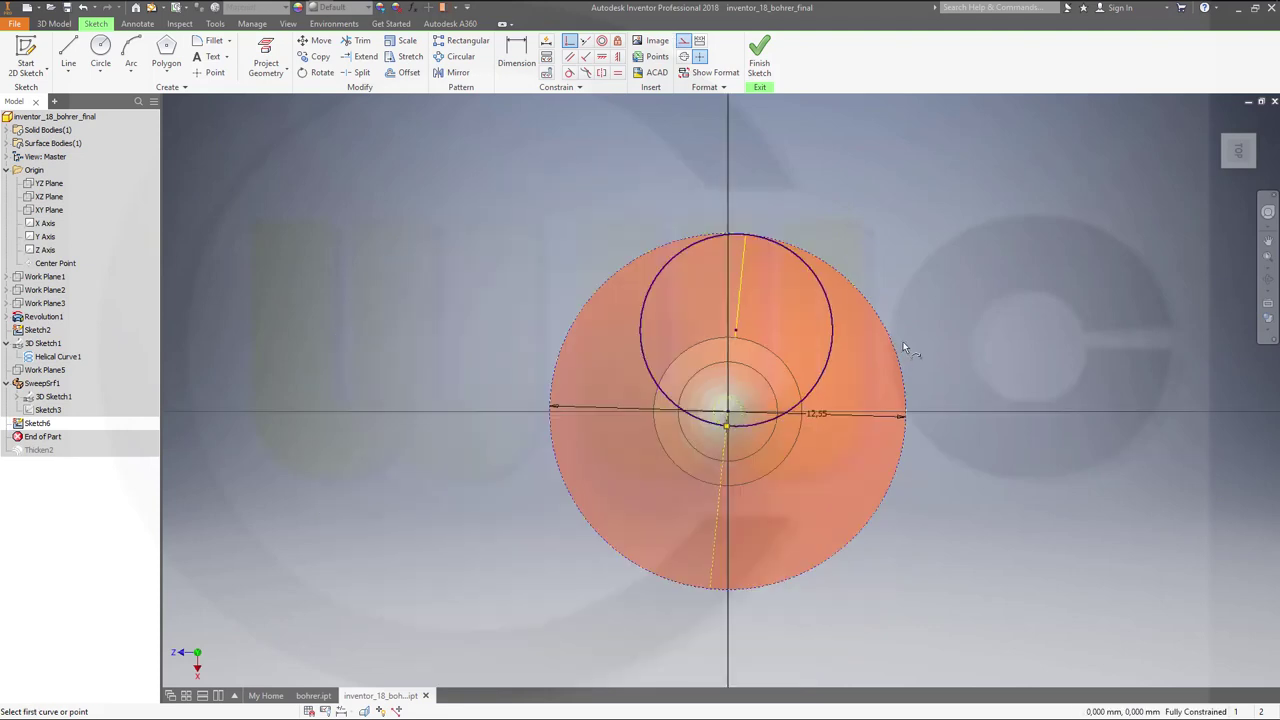
click(357, 41)
click(832, 303)
click(760, 66)
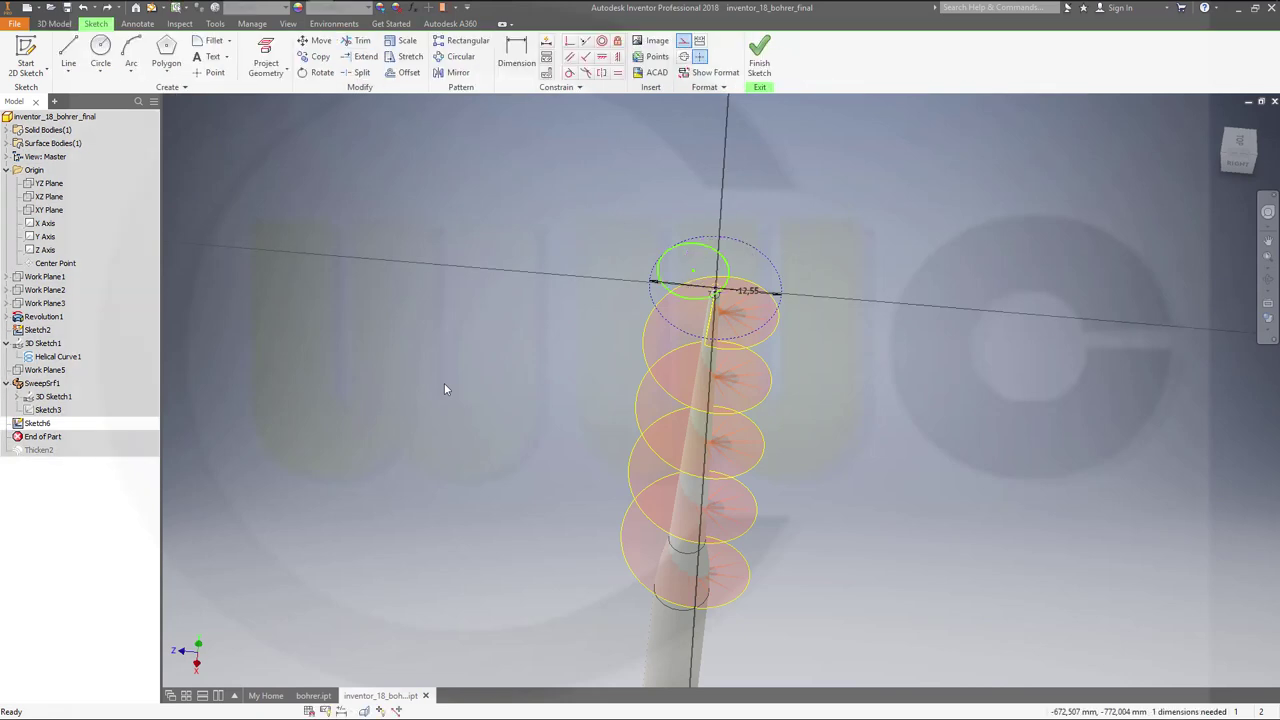
Shift the free circle slightly and constrain it coincident to the point on the small tip circle.
click(1242, 144)
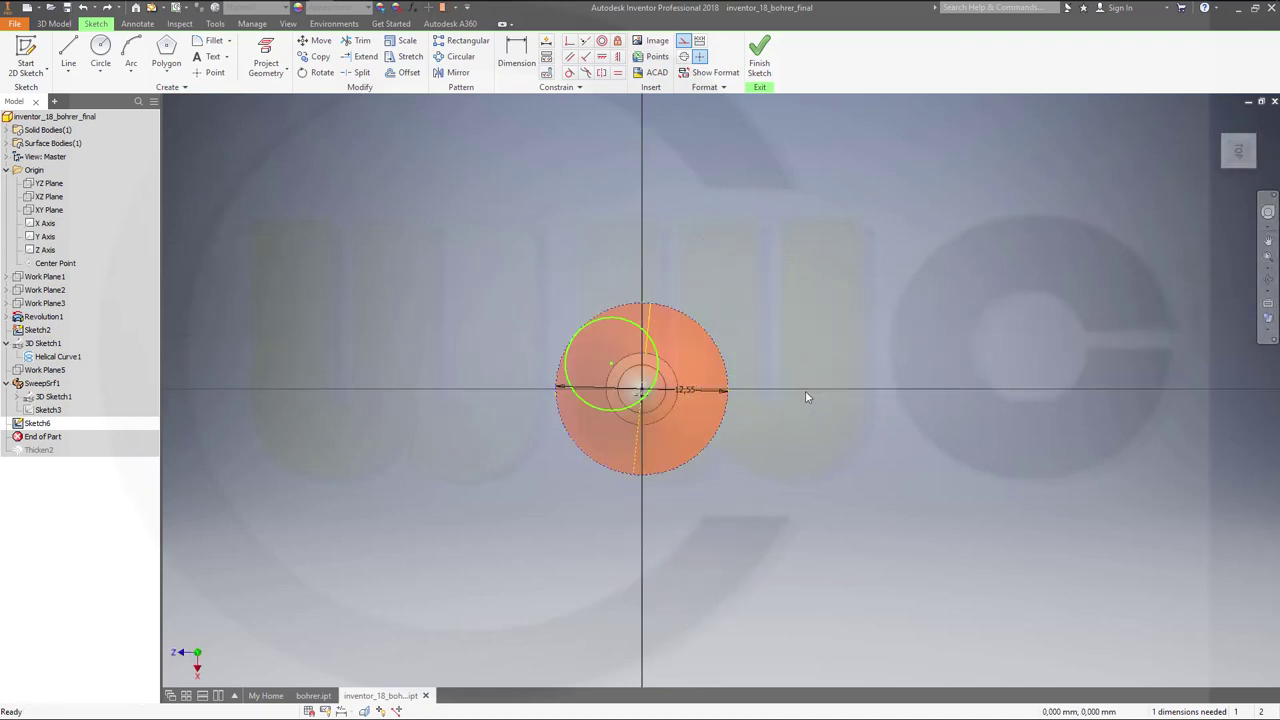
scroll(549, 390, down, 5)
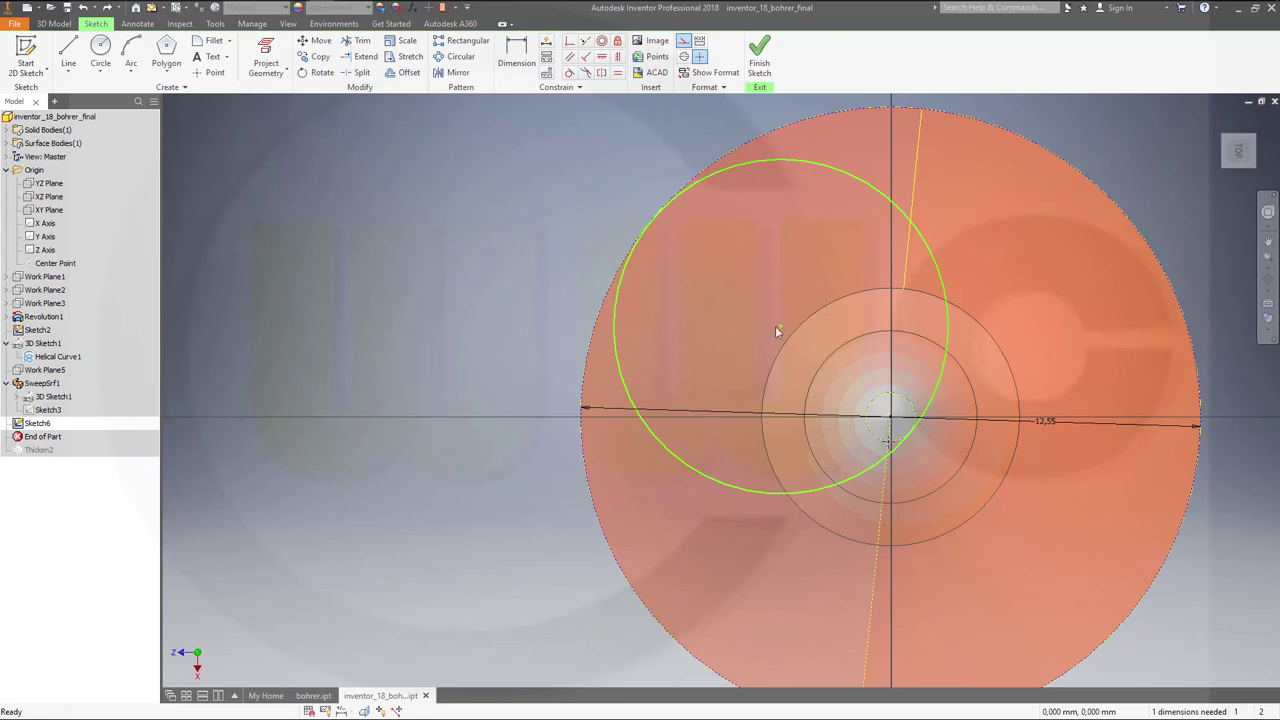
drag(780, 327, 416, 307)
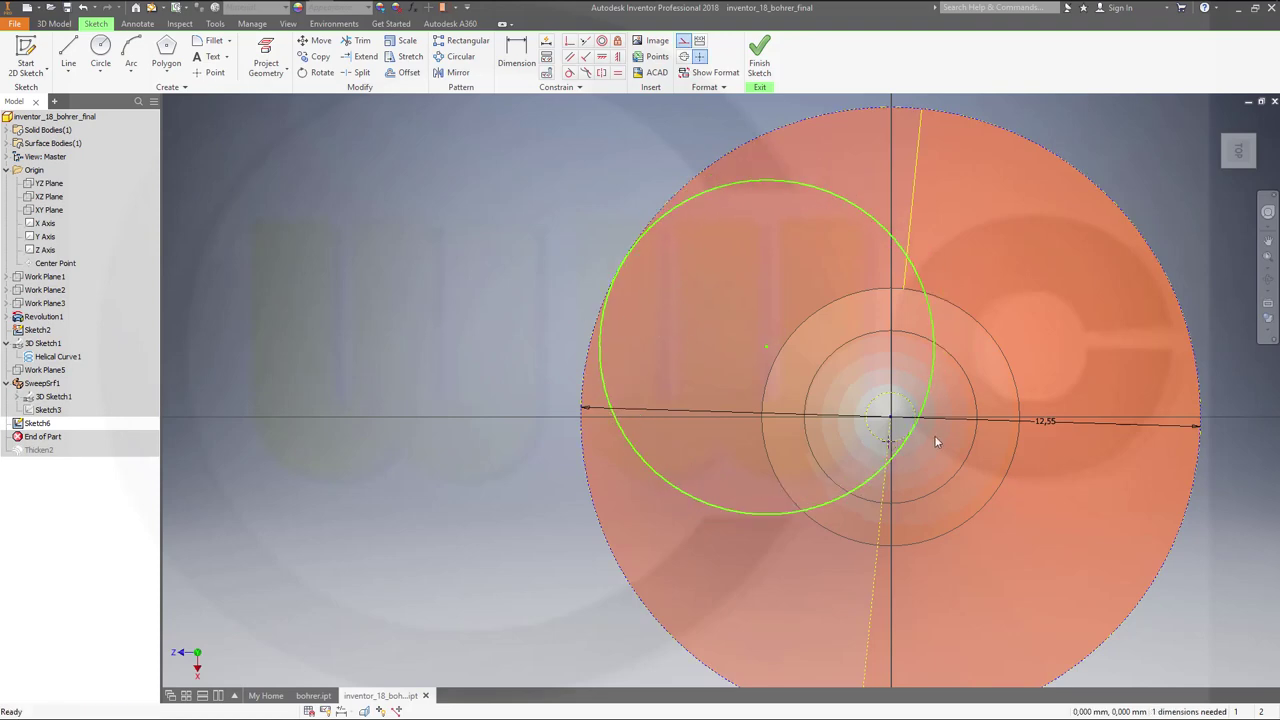
scroll(922, 456, up, 3)
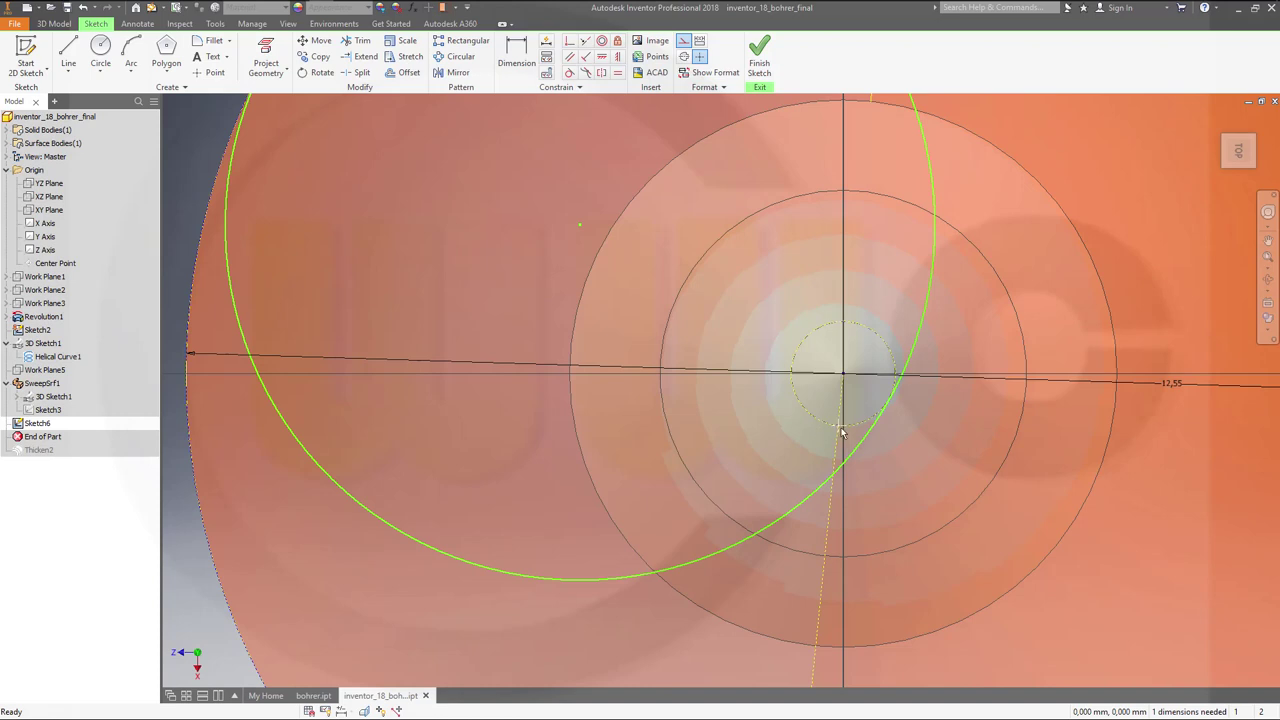
click(569, 40)
click(837, 430)
click(838, 427)
scroll(793, 427, down, 5)
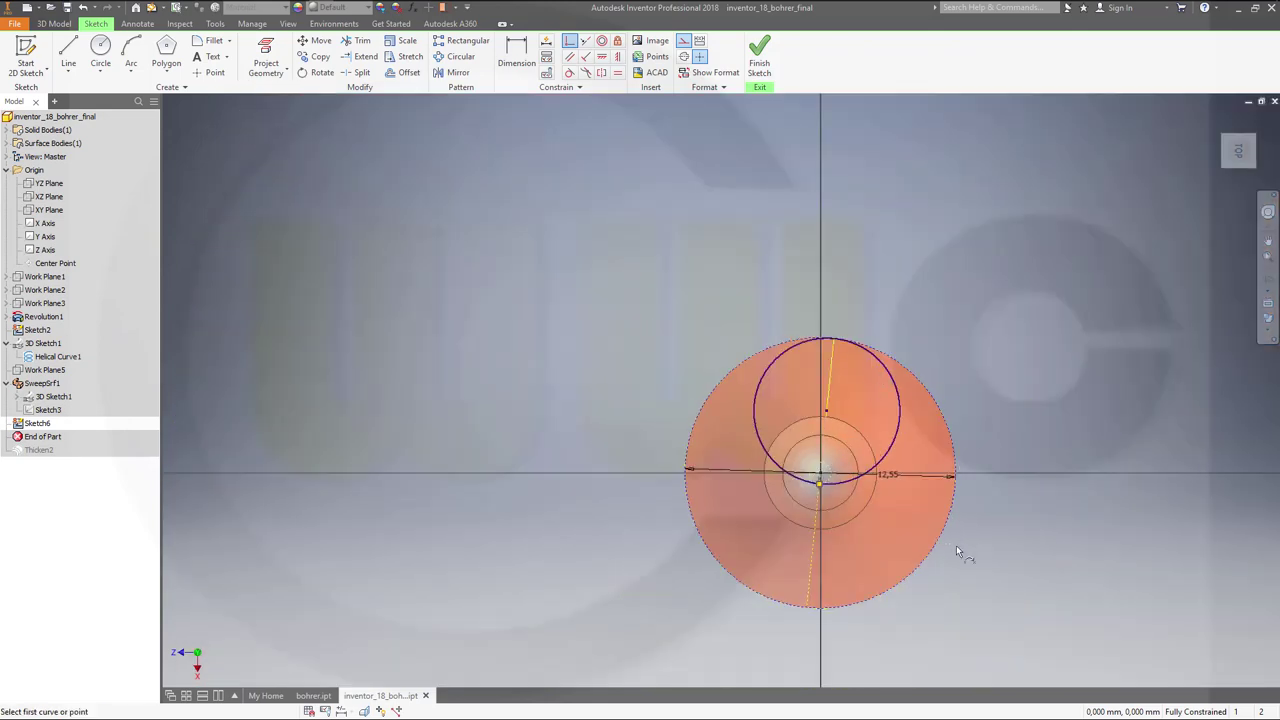
Trim away the circle's arc on the positive Z side, keeping the opposite half, and finish the sketch.
mouse_move(956, 546)
shift+middle_down()
mouse_move(971, 543)
mouse_move(964, 500)
mouse_move(906, 486)
shift+middle_up()
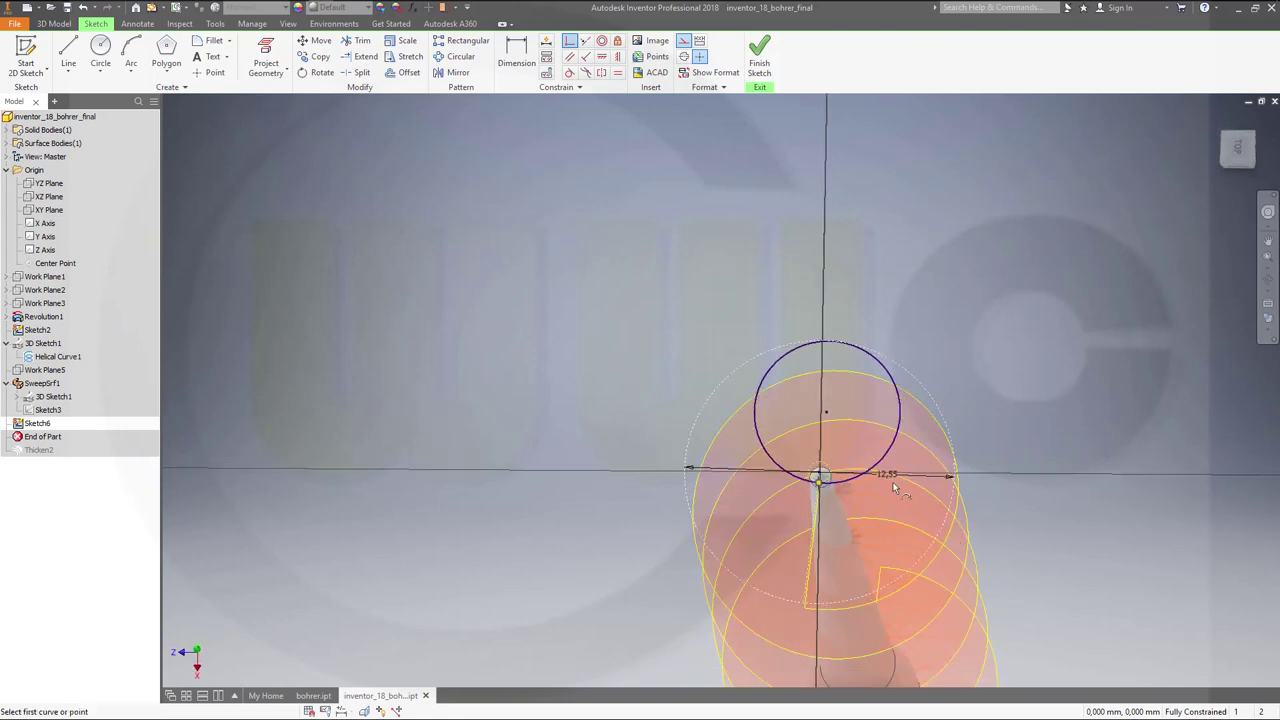
click(361, 40)
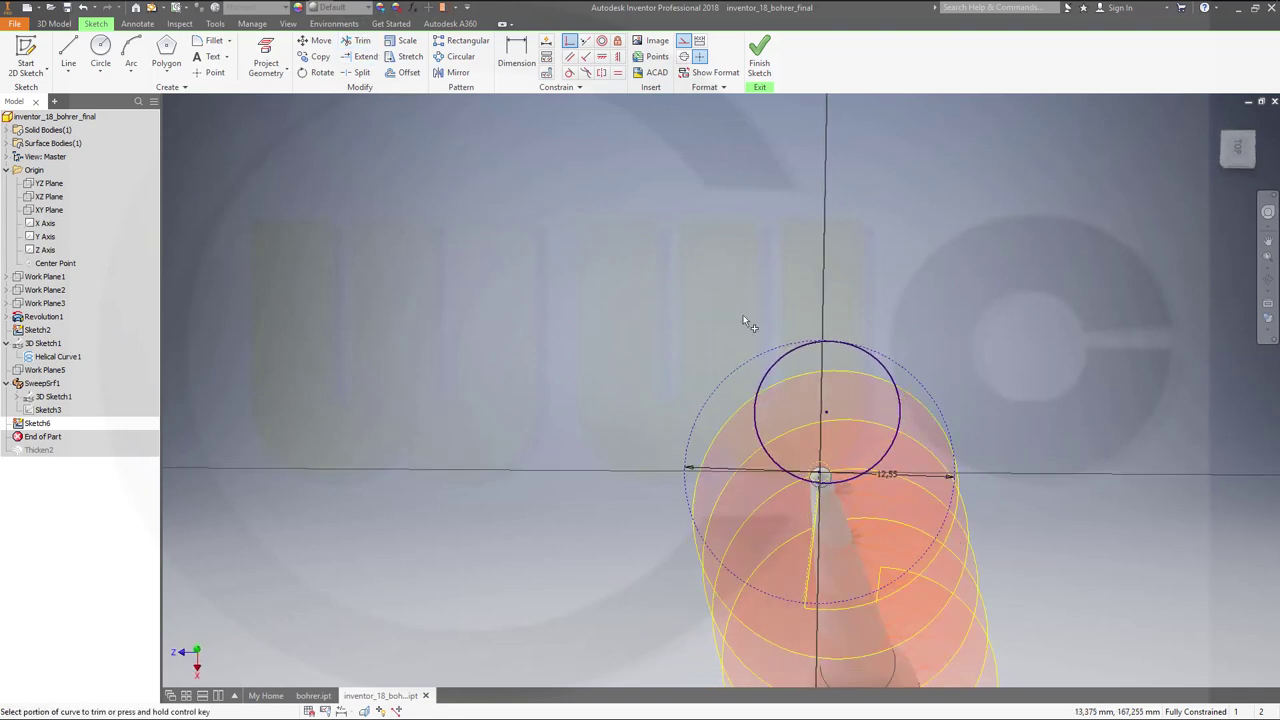
click(779, 368)
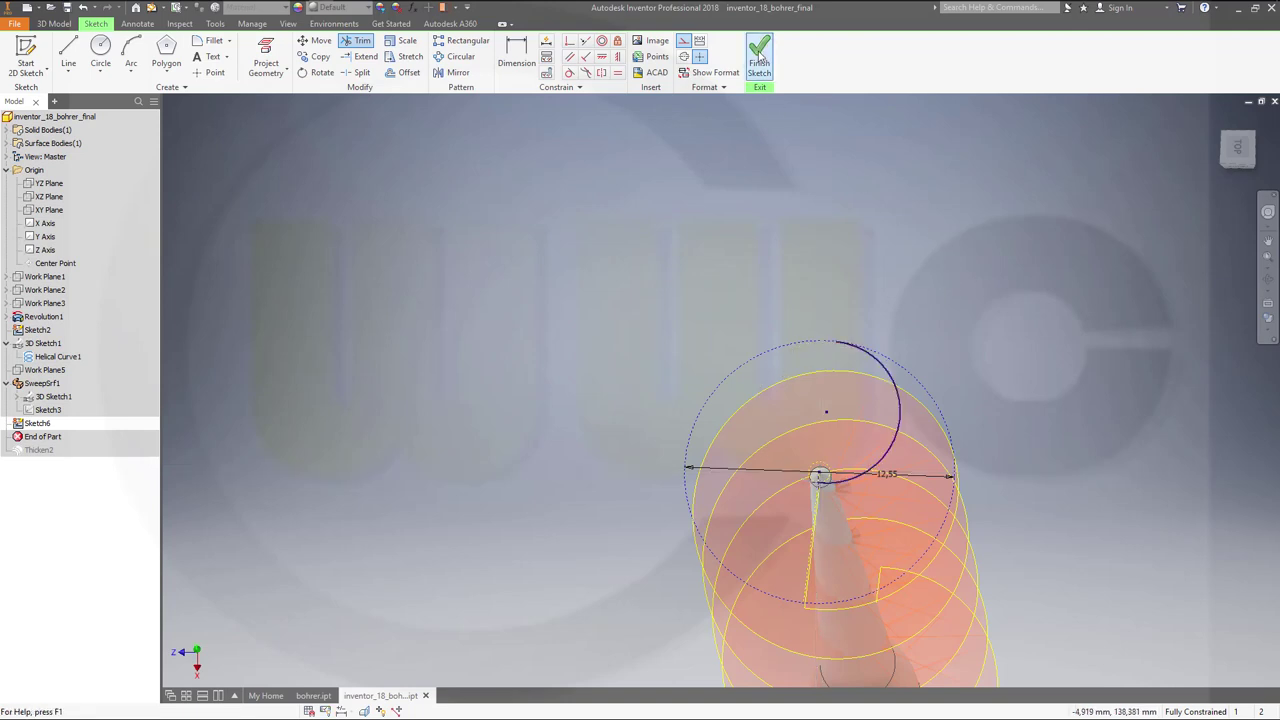
click(759, 52)
Extrude the remaining arc as a surface 7 mm along the core so that it passes through the first blade turn.
shift+middle_drag(806, 323, 750, 393)
click(68, 55)
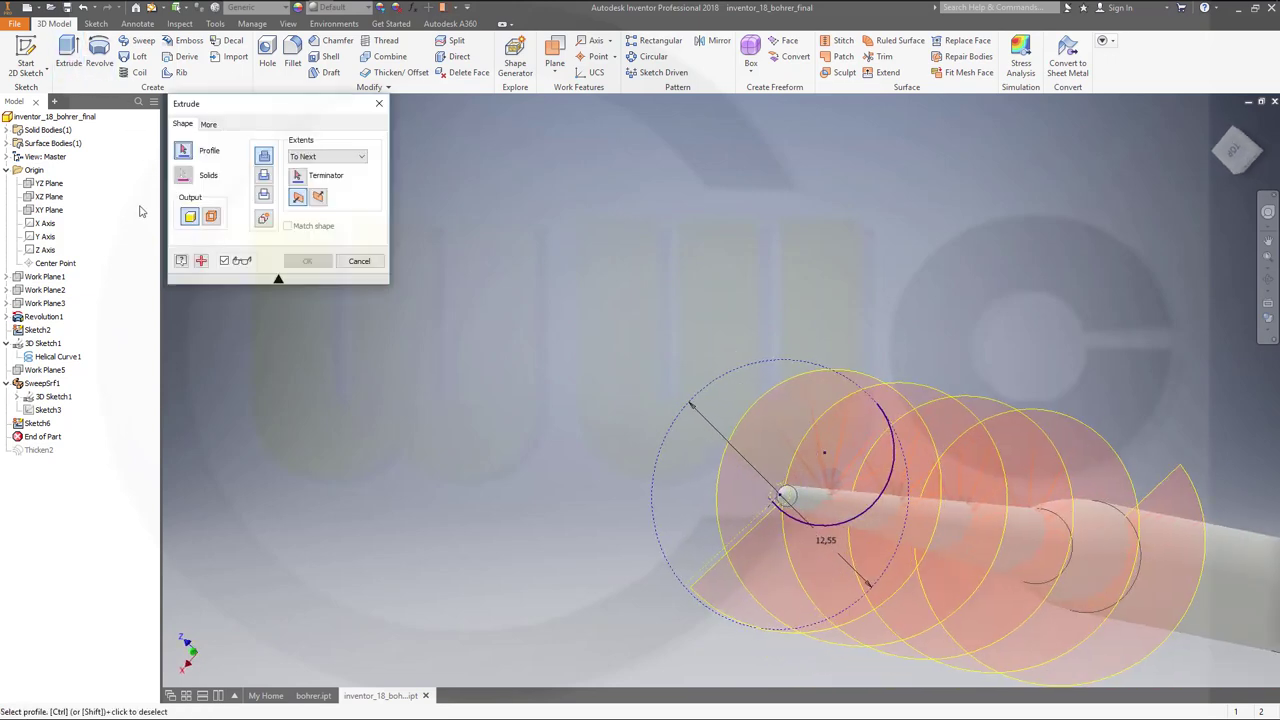
click(211, 216)
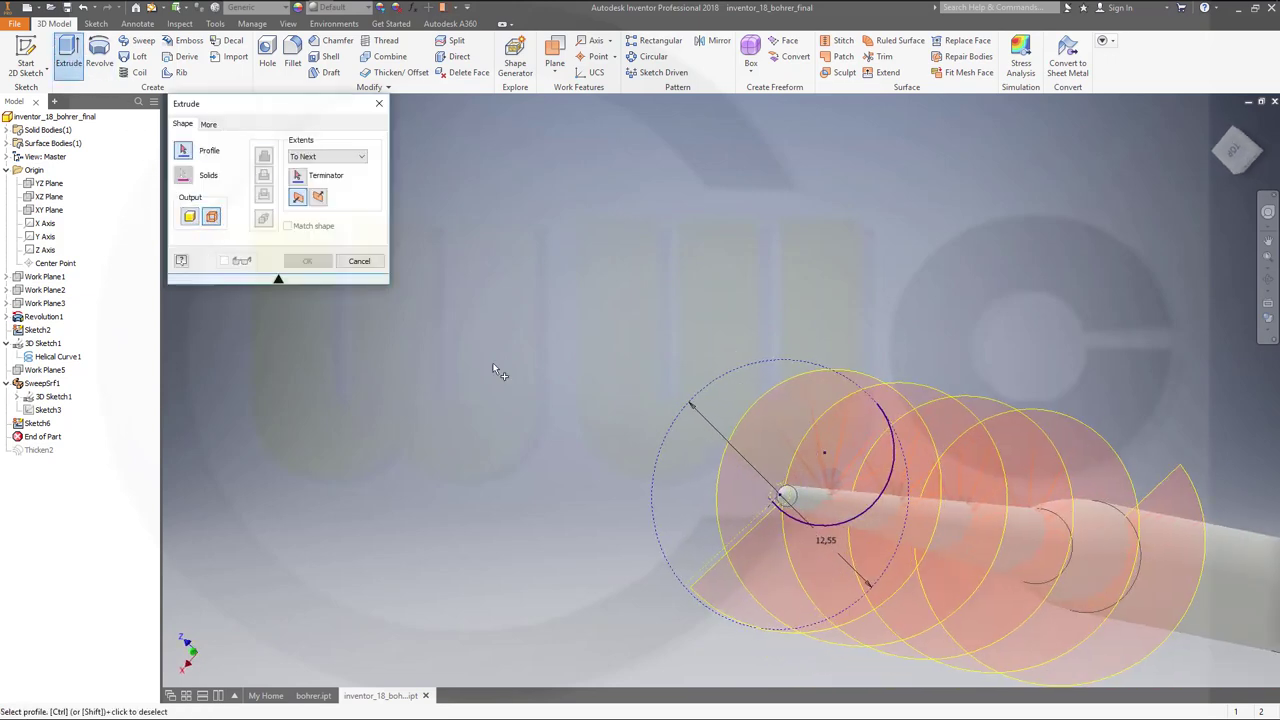
click(890, 508)
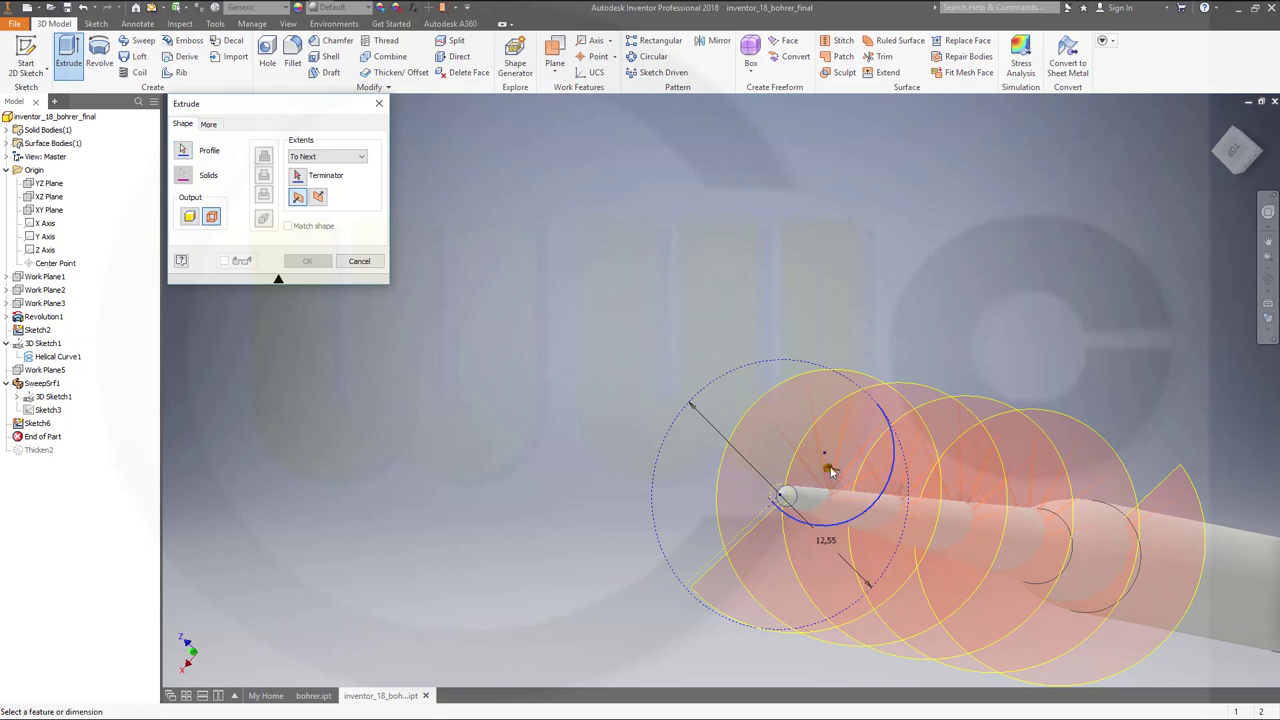
shift+middle_drag(830, 473, 1125, 562)
drag(1152, 562, 945, 505)
shift+middle_drag(945, 505, 903, 542)
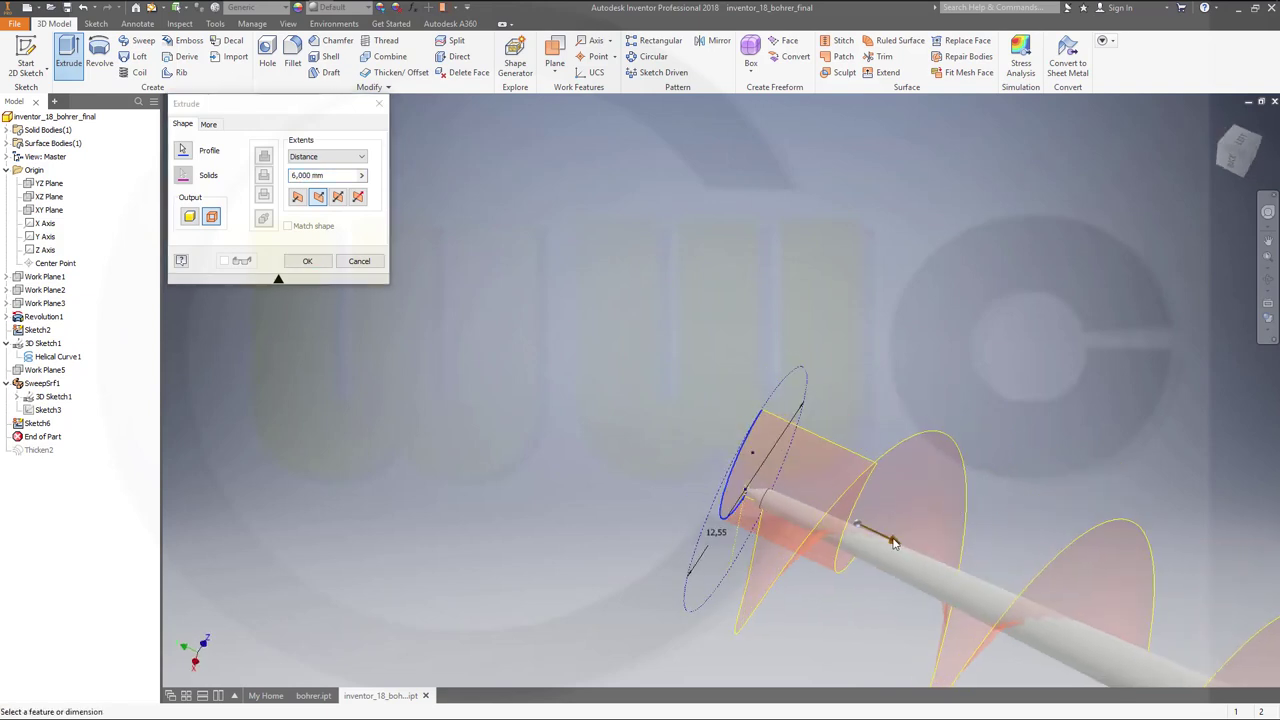
drag(895, 543, 915, 549)
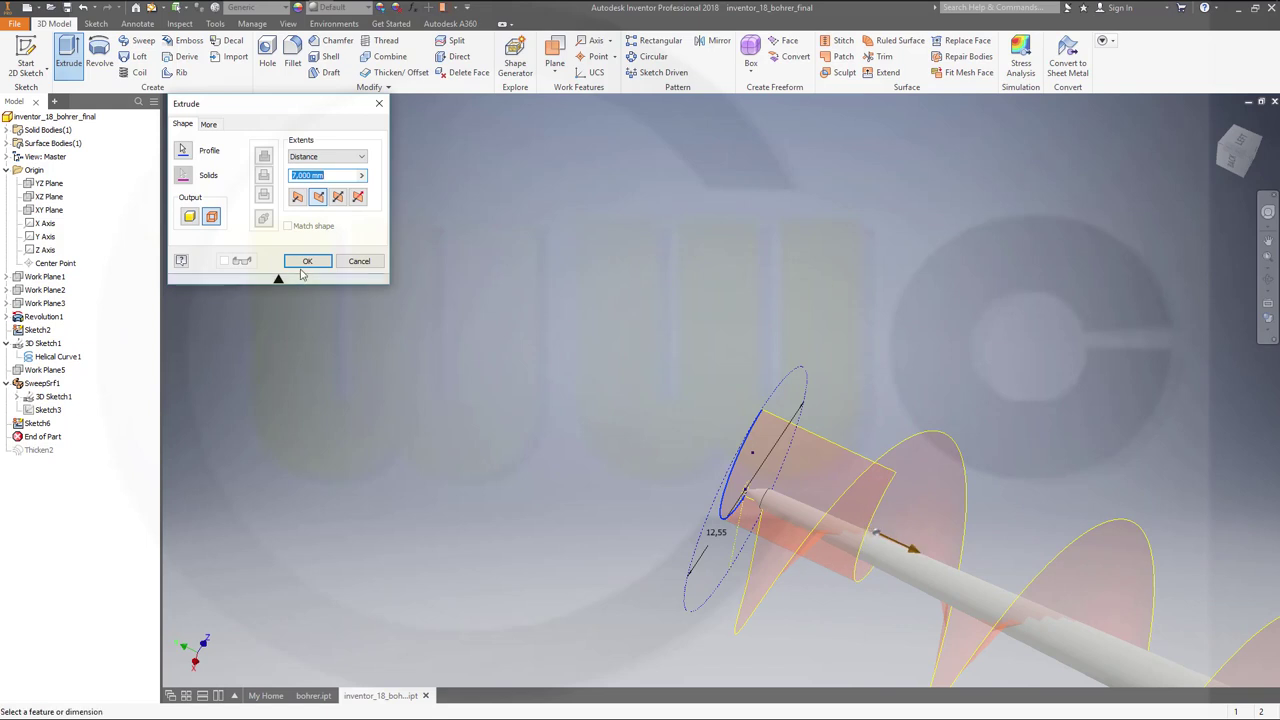
click(306, 262)
Trim the helical surface with the extruded surface, removing the outer blade portion at the tip.
mouse_move(681, 275)
shift+middle_down()
mouse_move(680, 226)
mouse_move(629, 329)
mouse_move(646, 343)
mouse_move(703, 266)
shift+middle_up()
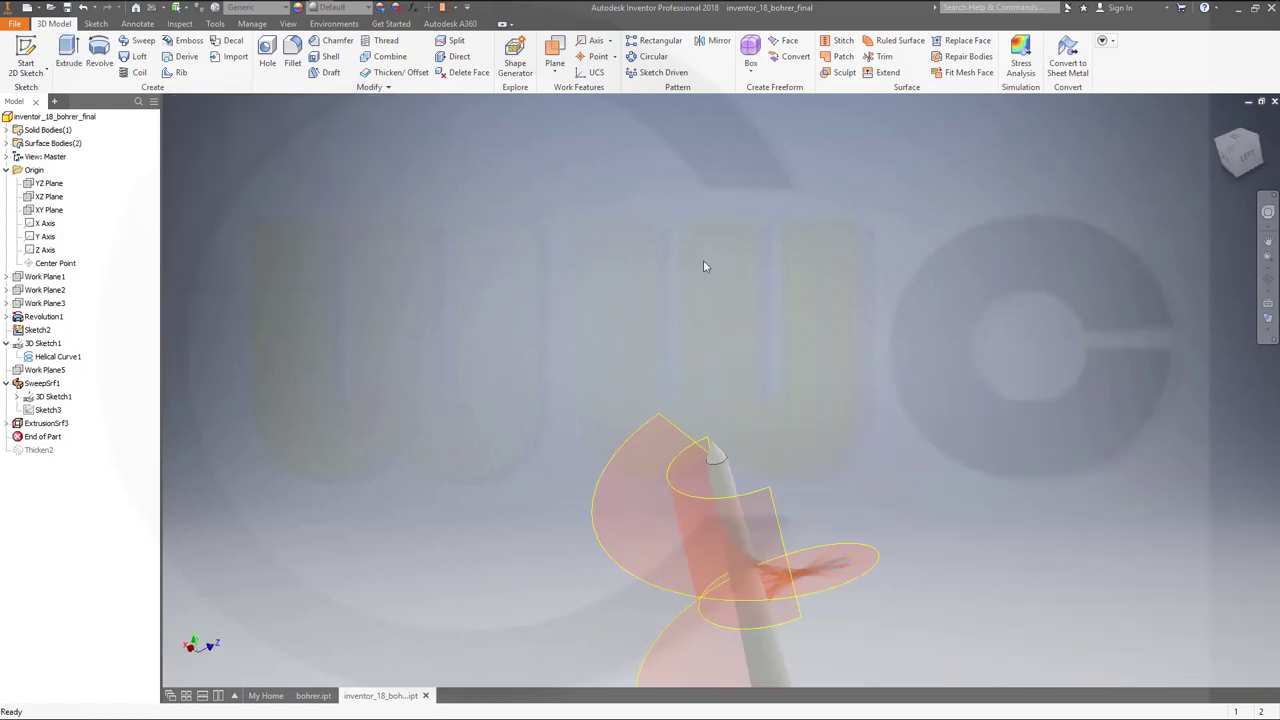
click(884, 56)
click(745, 511)
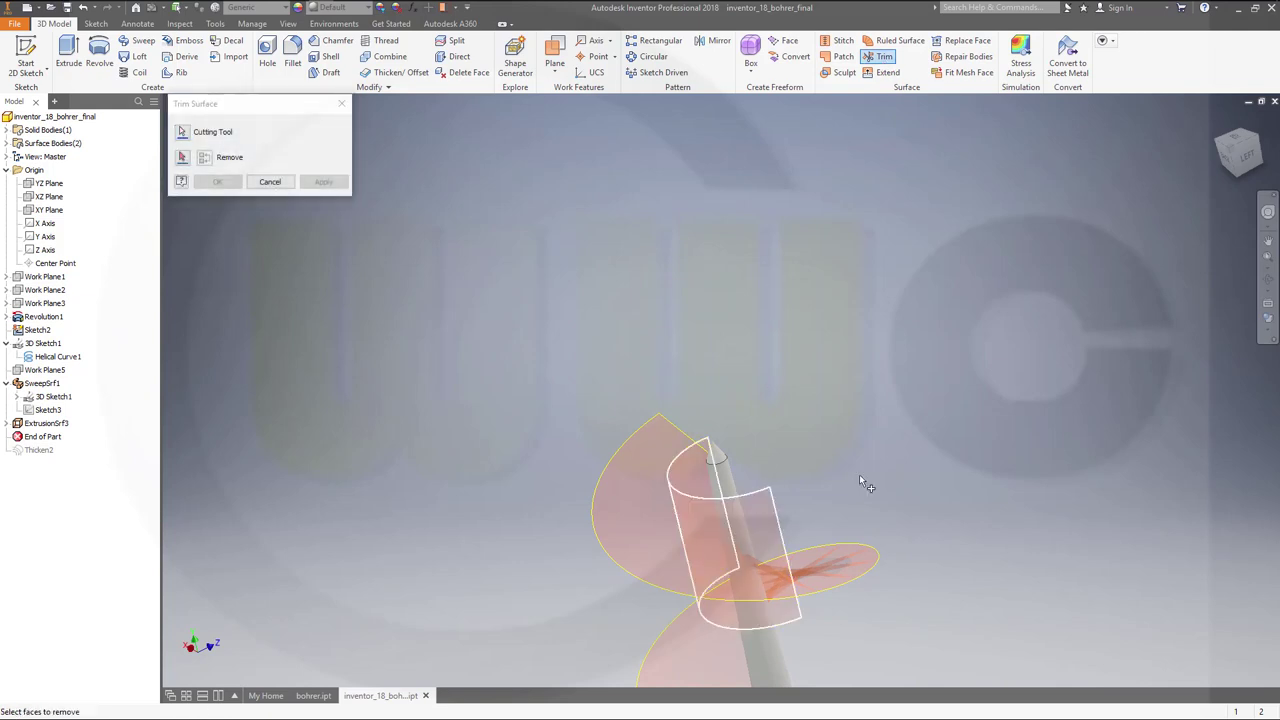
click(608, 508)
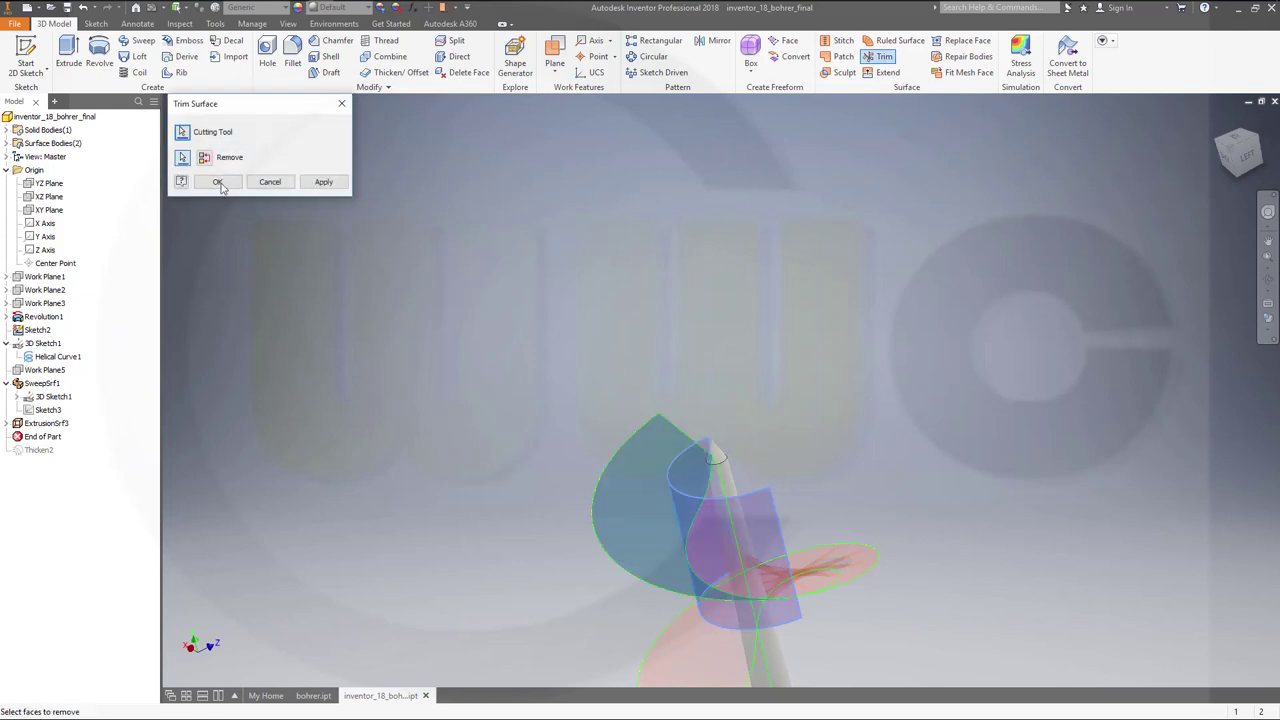
click(218, 184)
Hide the extruded cutting surface ExtrusionSrf3.
right_click(770, 510)
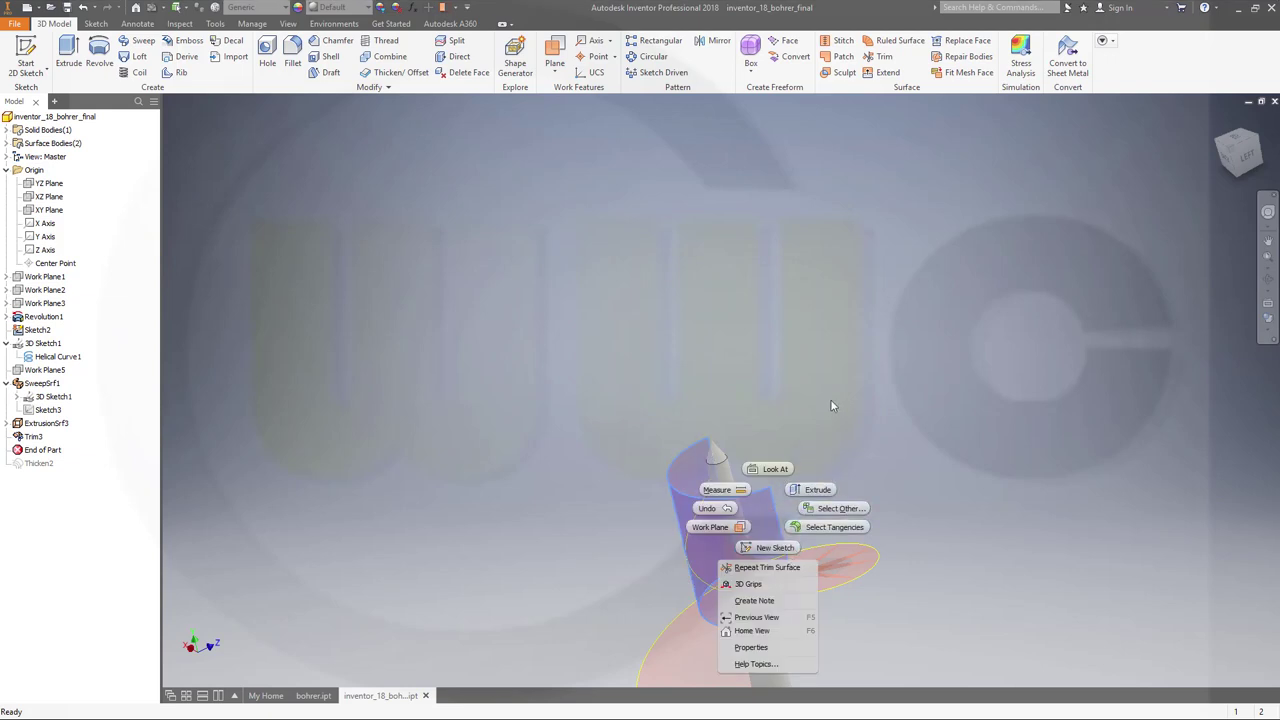
click(776, 392)
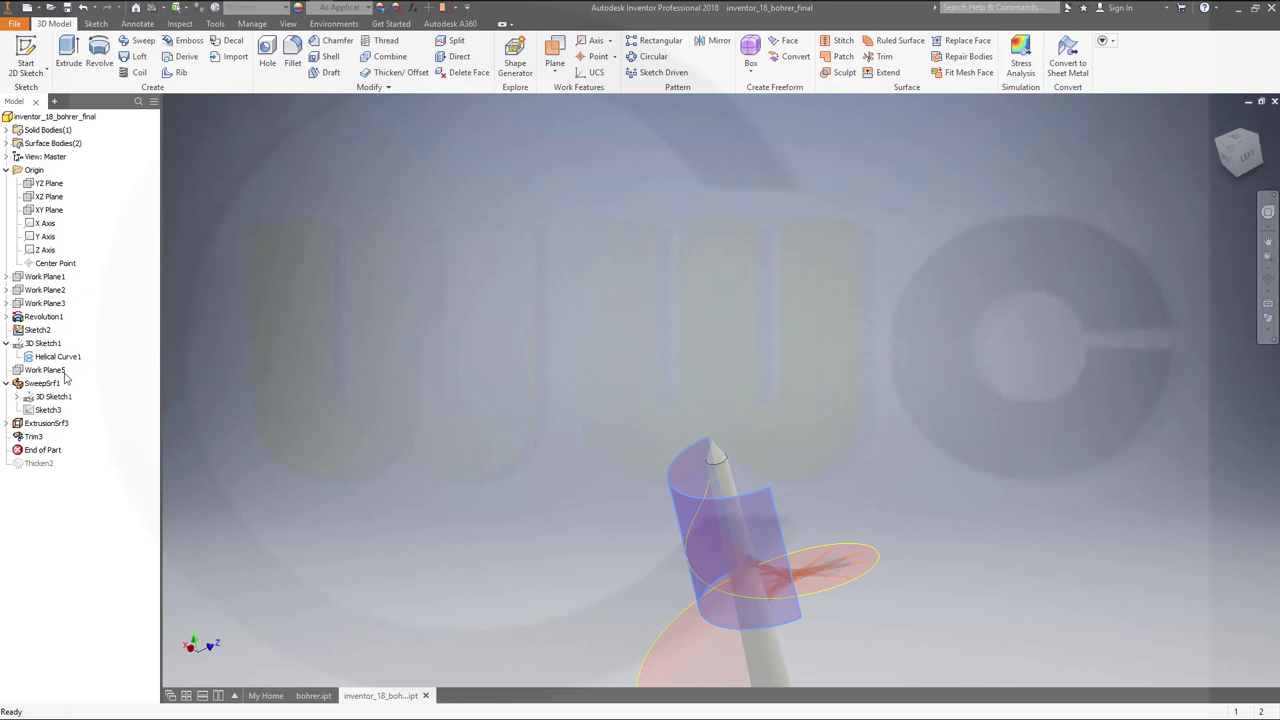
click(40, 423)
right_click(48, 425)
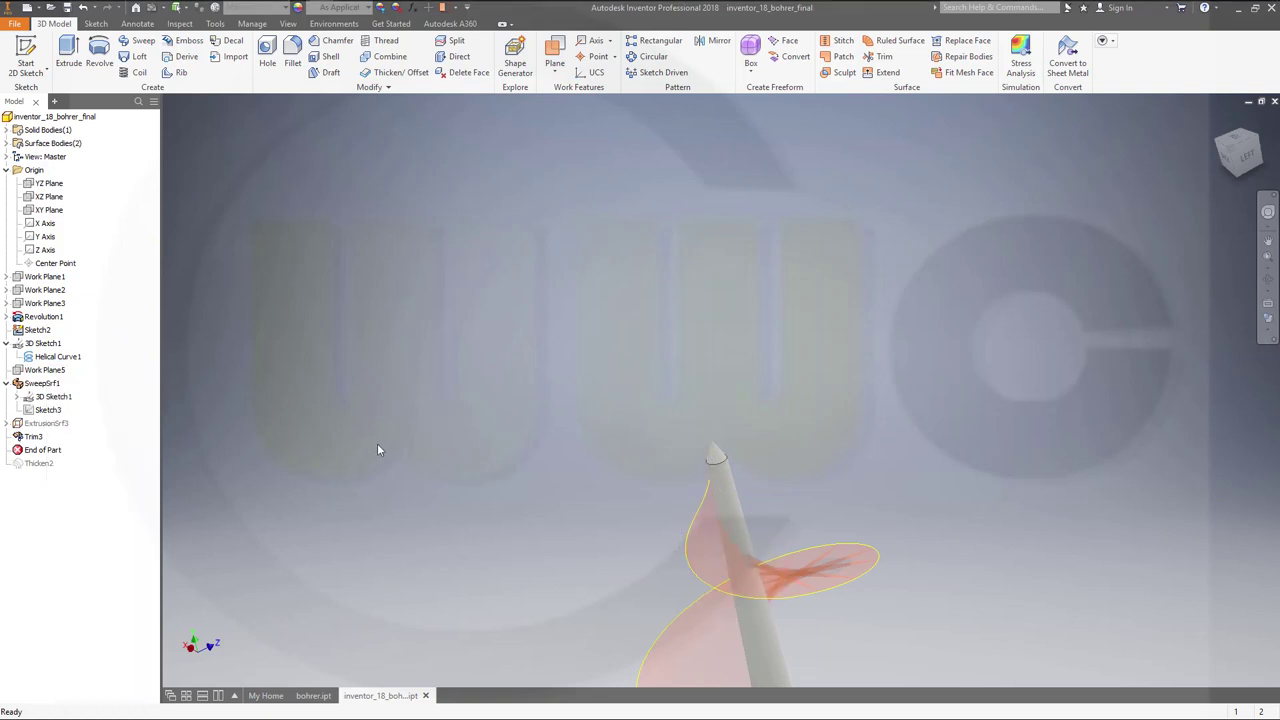
Create a sketch on Work Plane2 at the lower end of the helix and slice the graphics at the sketch plane.
shift+middle_drag(519, 421, 514, 391)
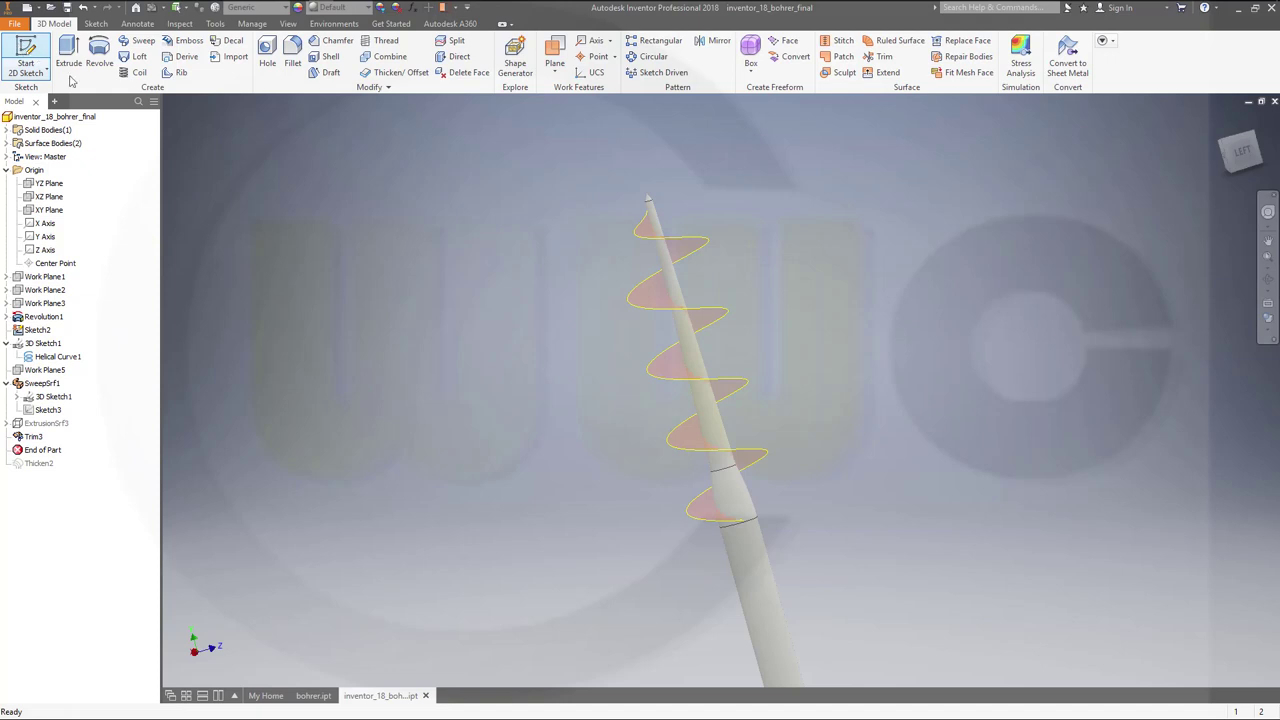
click(26, 55)
right_click(94, 290)
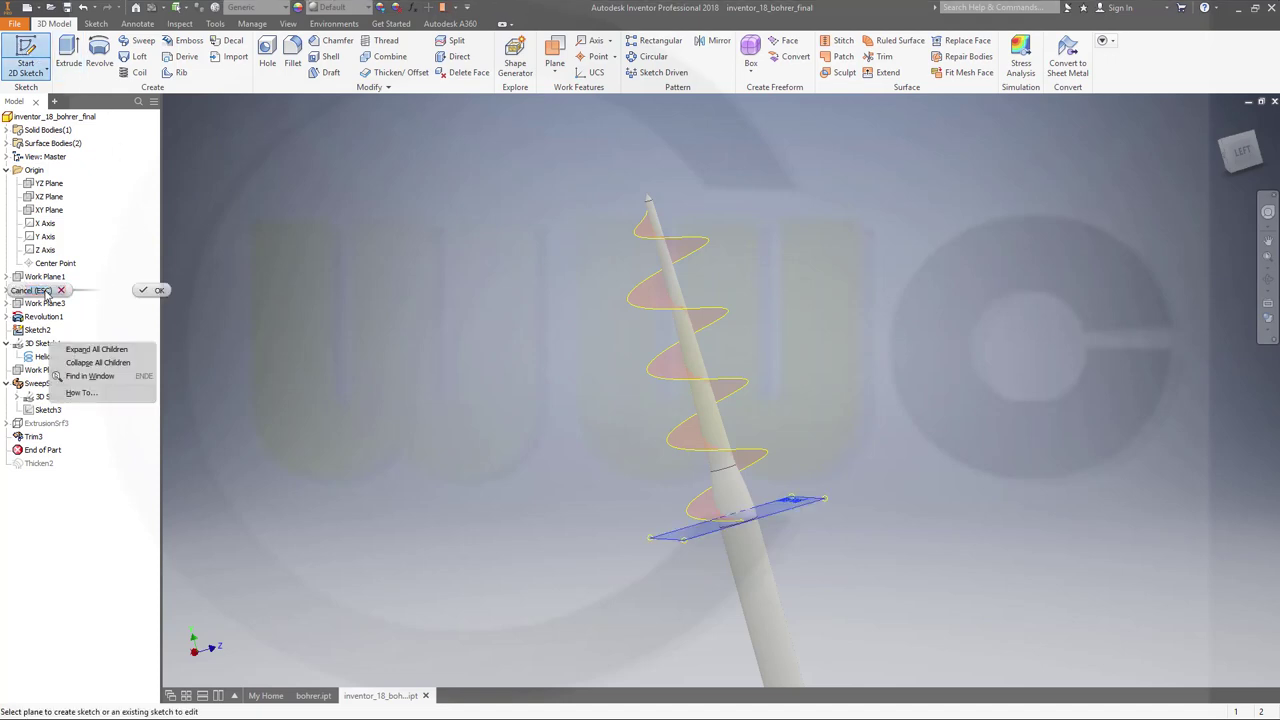
click(45, 290)
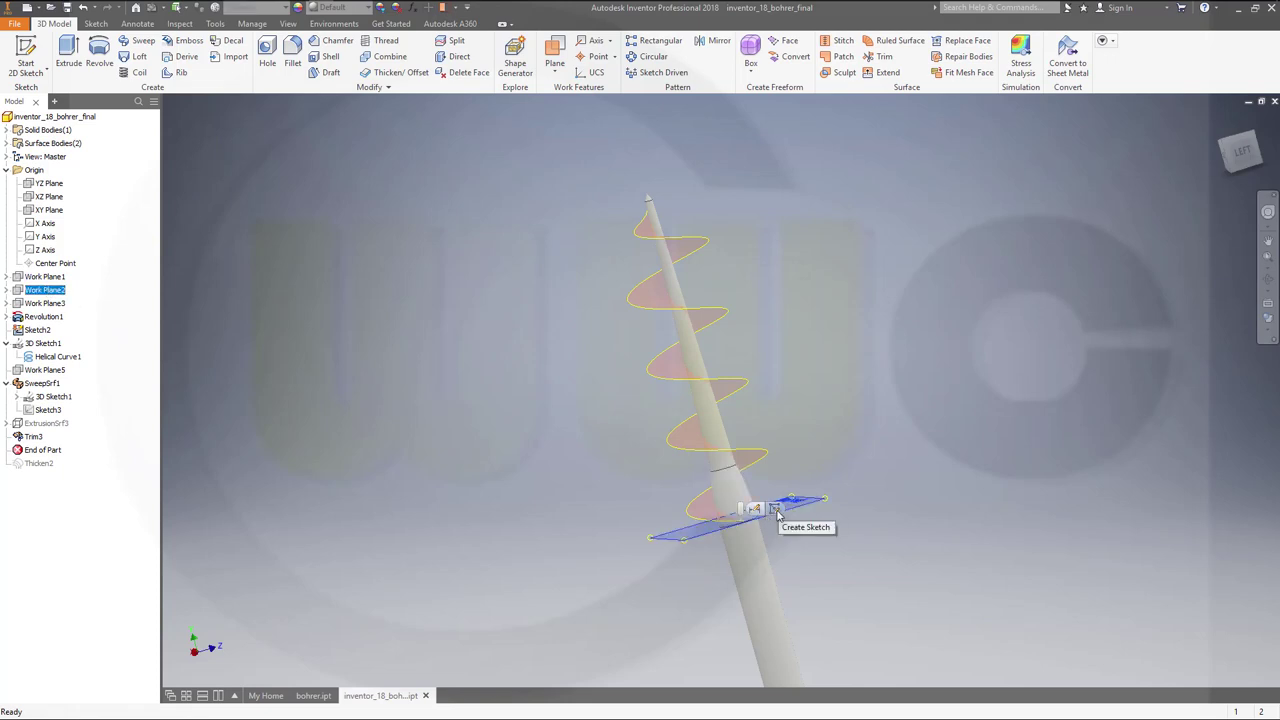
click(776, 510)
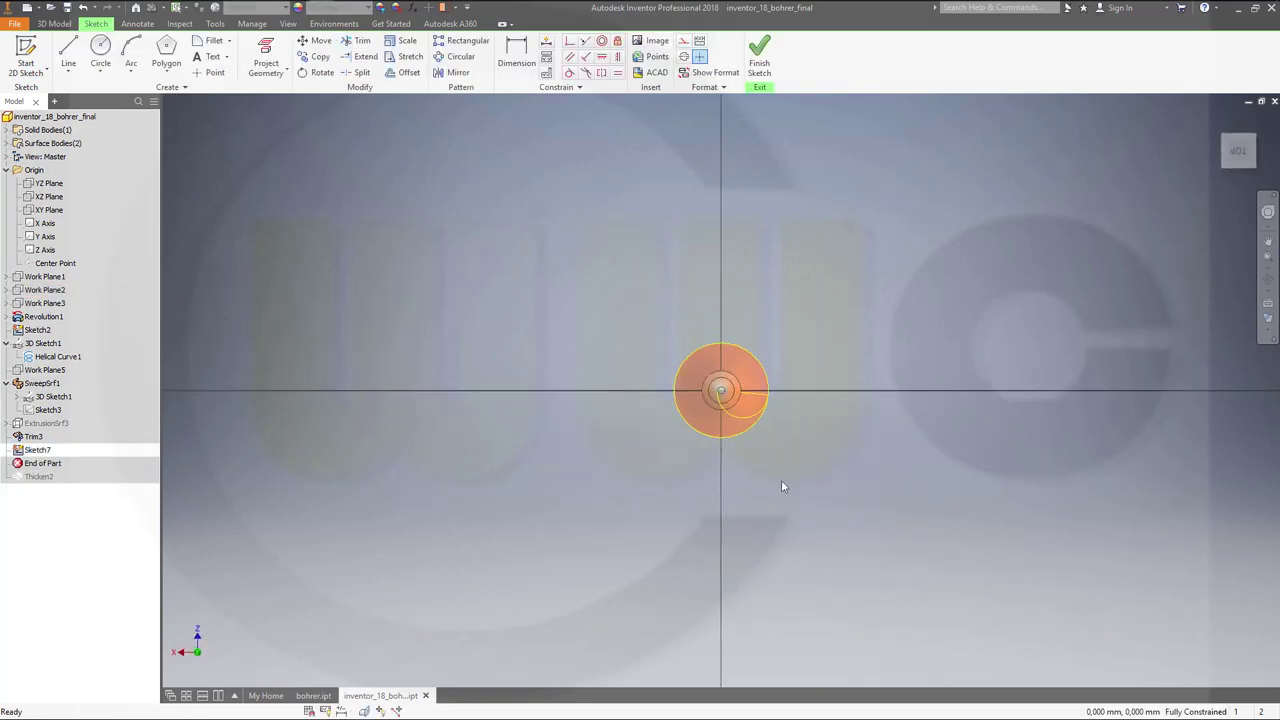
click(100, 50)
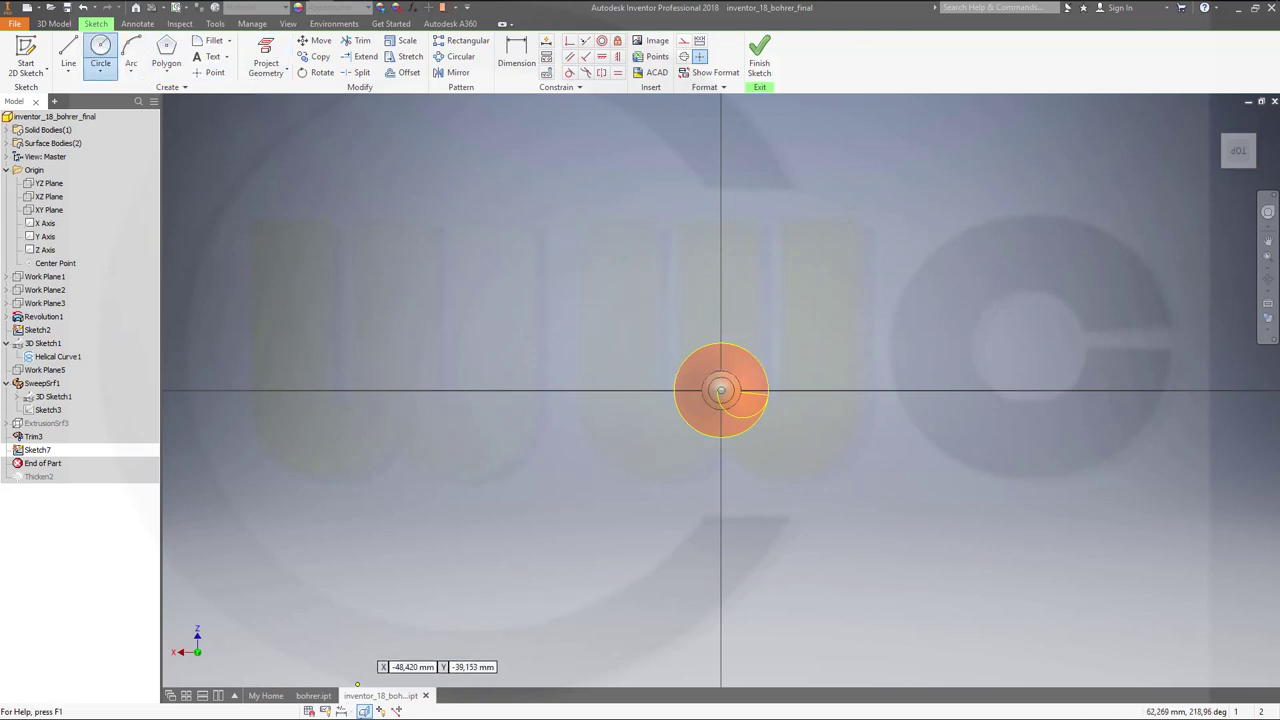
key(Escape)
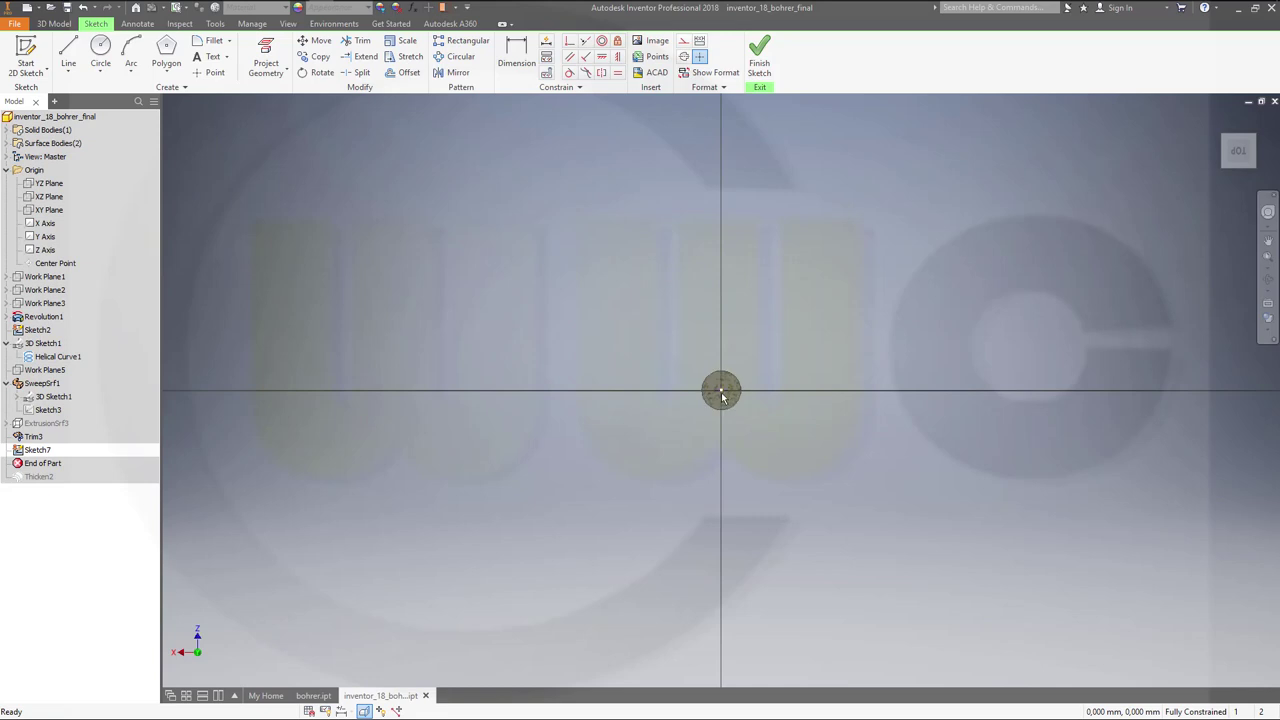
Sketch a circle 12.55 mm in diameter centred on the sketch origin.
click(100, 50)
click(721, 390)
text(12,5)
key(Return)
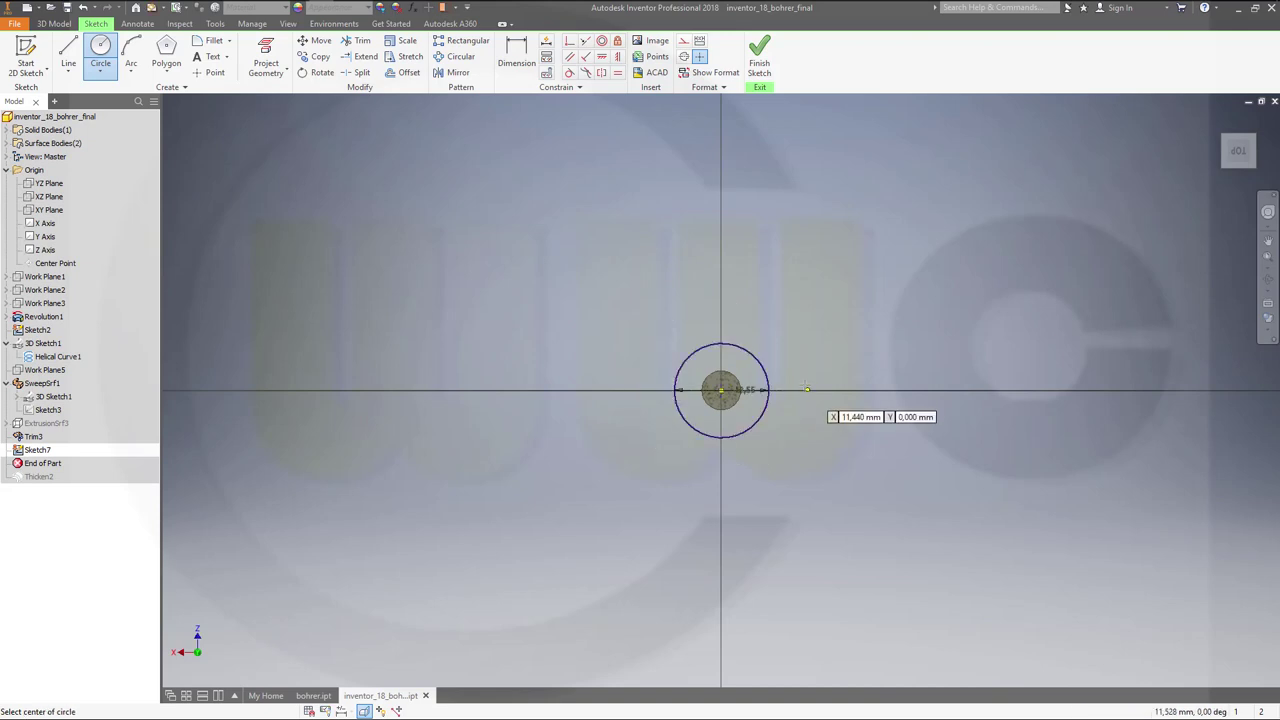
key(Escape)
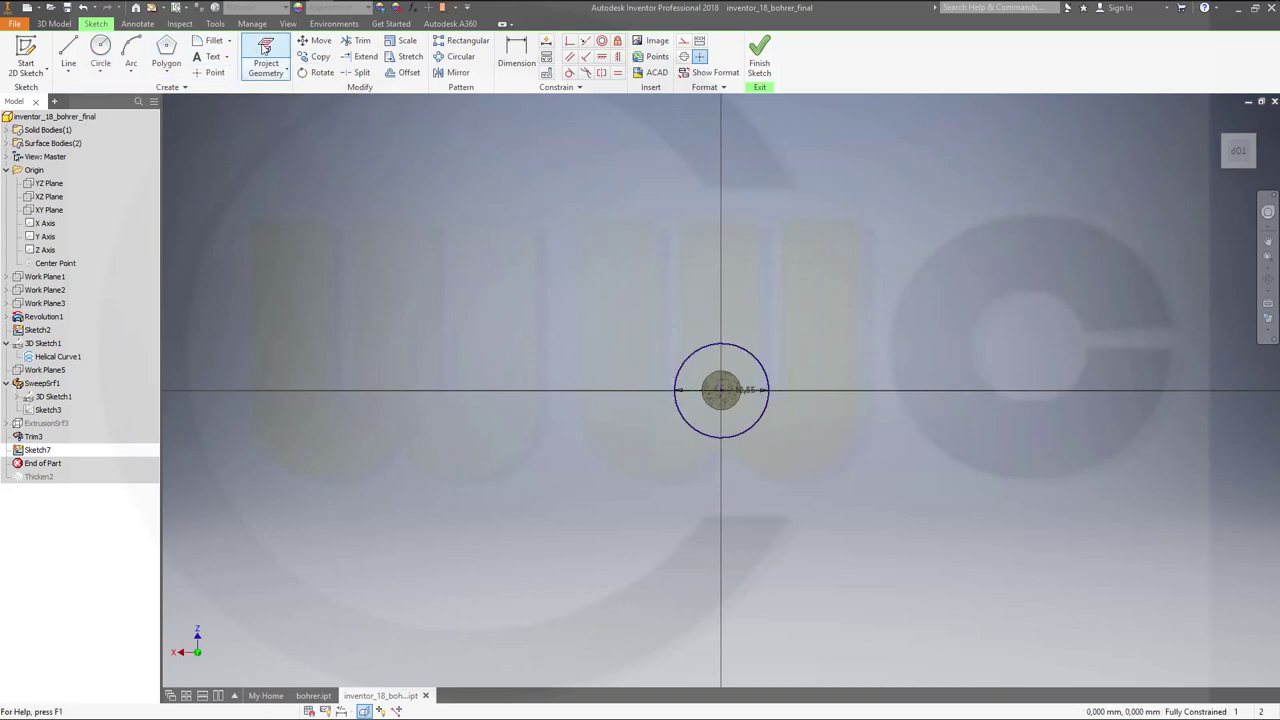
Project the core's circular edge into the sketch and convert it and the 12.55 mm circle to construction geometry.
click(265, 49)
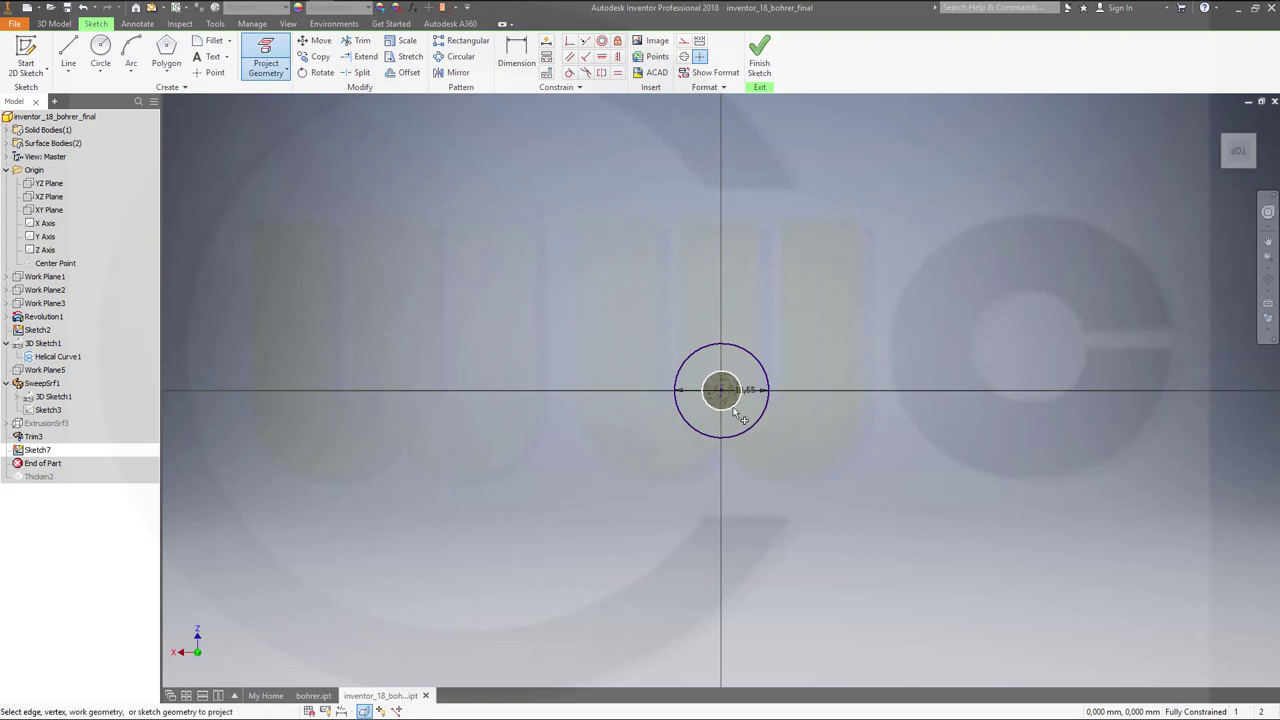
key(Escape)
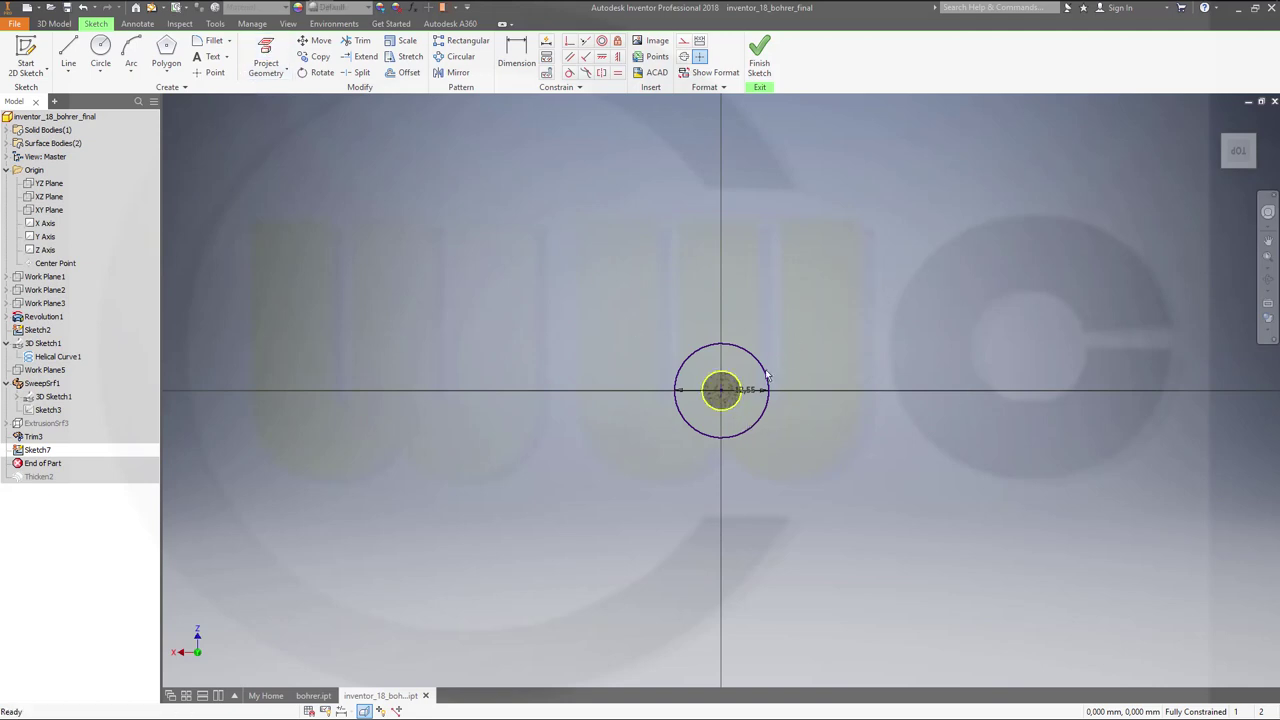
click(757, 390)
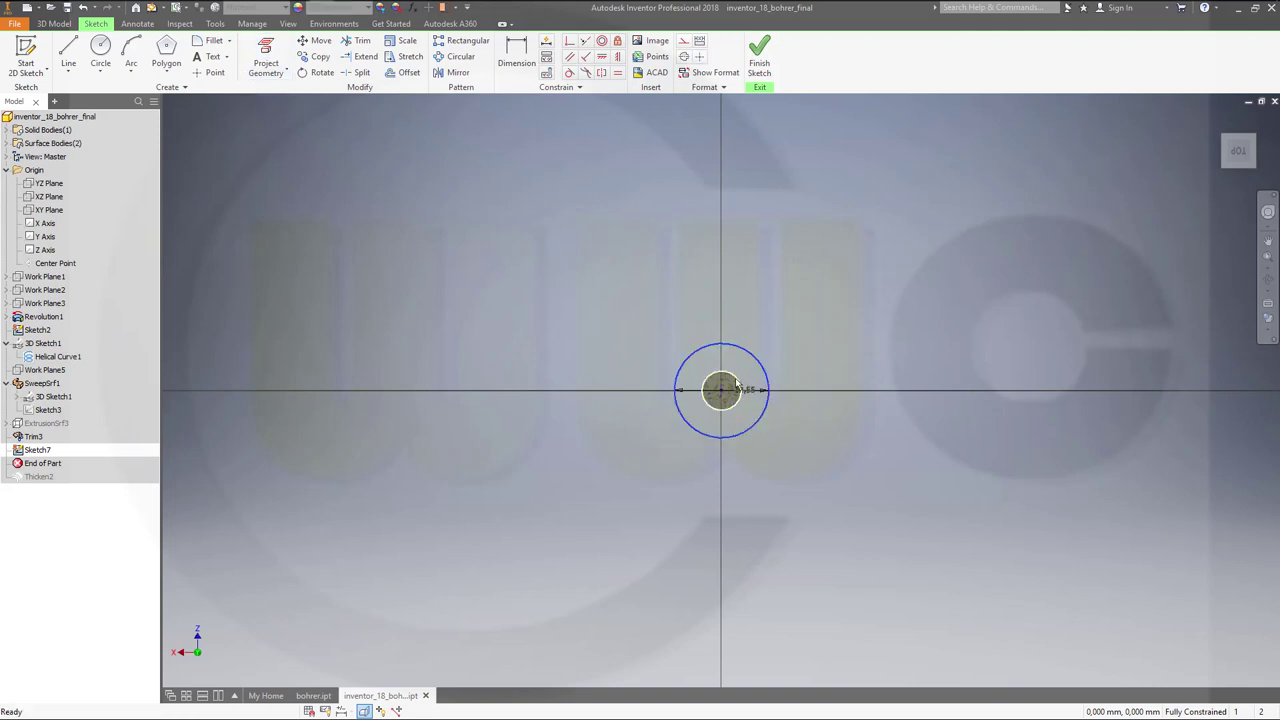
click(684, 41)
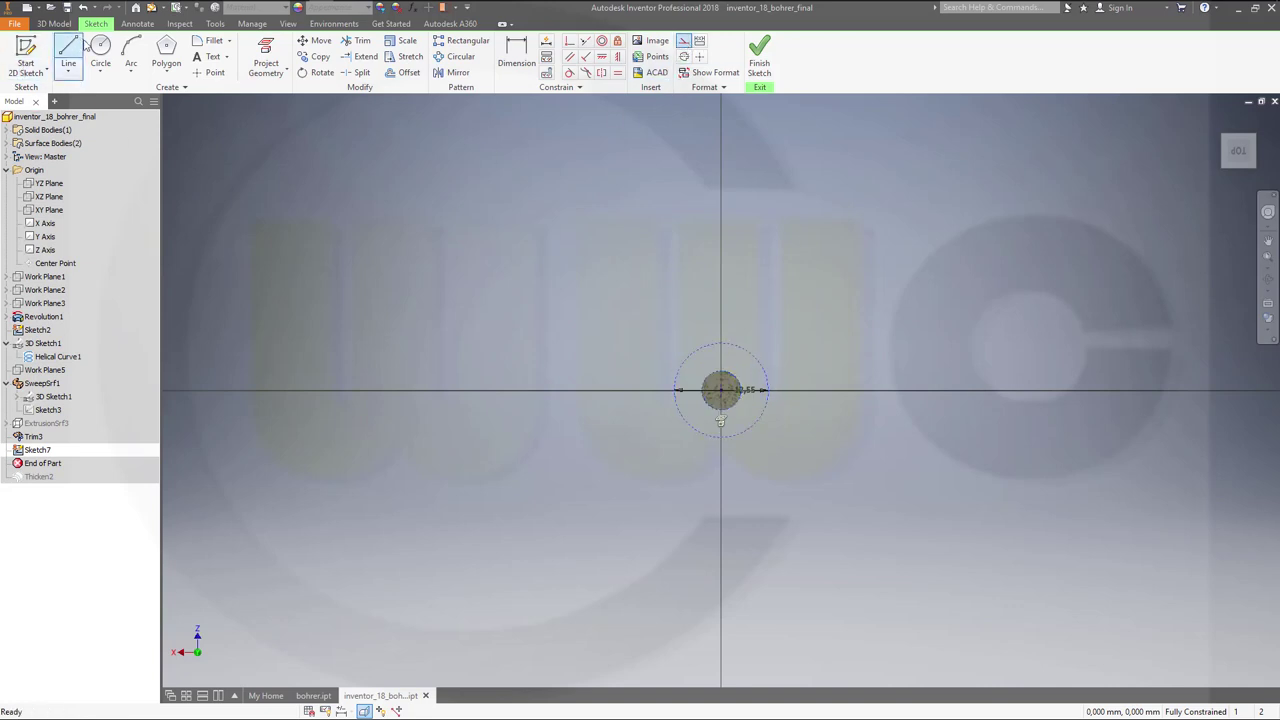
Sketch a free circle about 17 mm in diameter beside the construction circles.
click(100, 50)
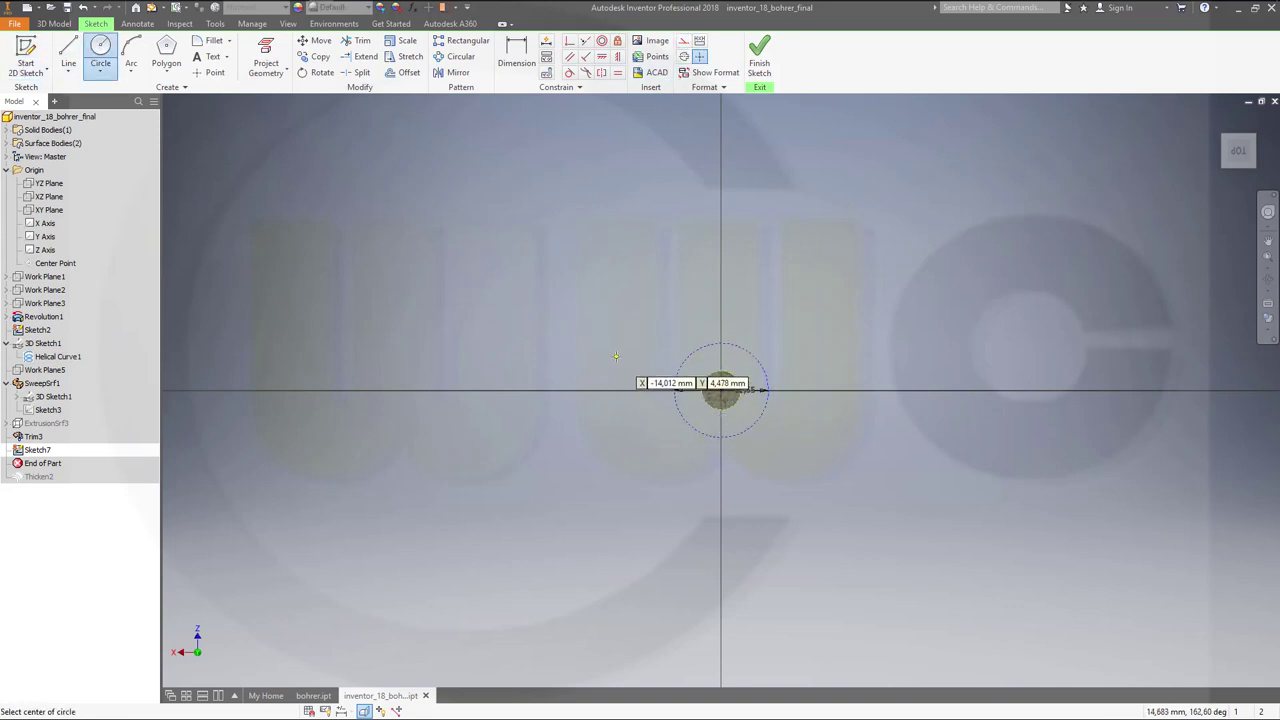
click(583, 334)
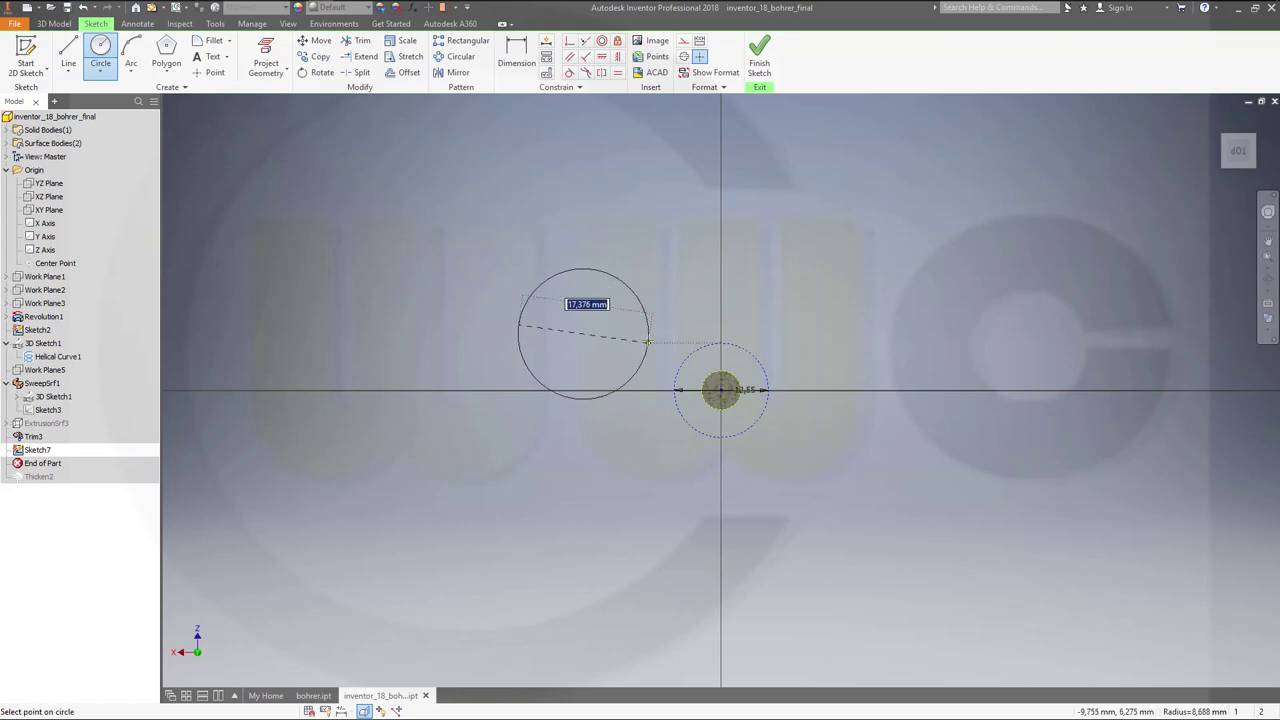
click(648, 355)
scroll(591, 357, up, 3)
scroll(607, 409, down, 2)
key(Escape)
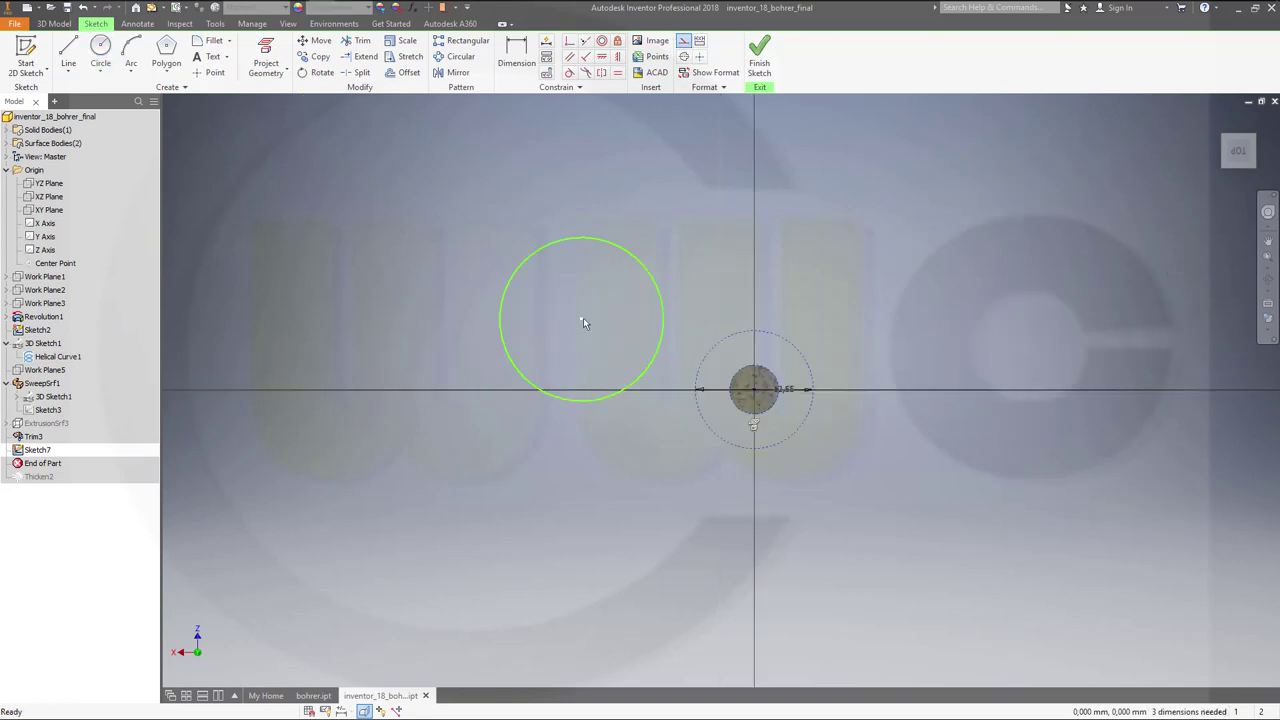
Move the free circle over the core and make it tangent to both the core circle and the 12.55 mm circle.
drag(583, 318, 707, 380)
click(569, 72)
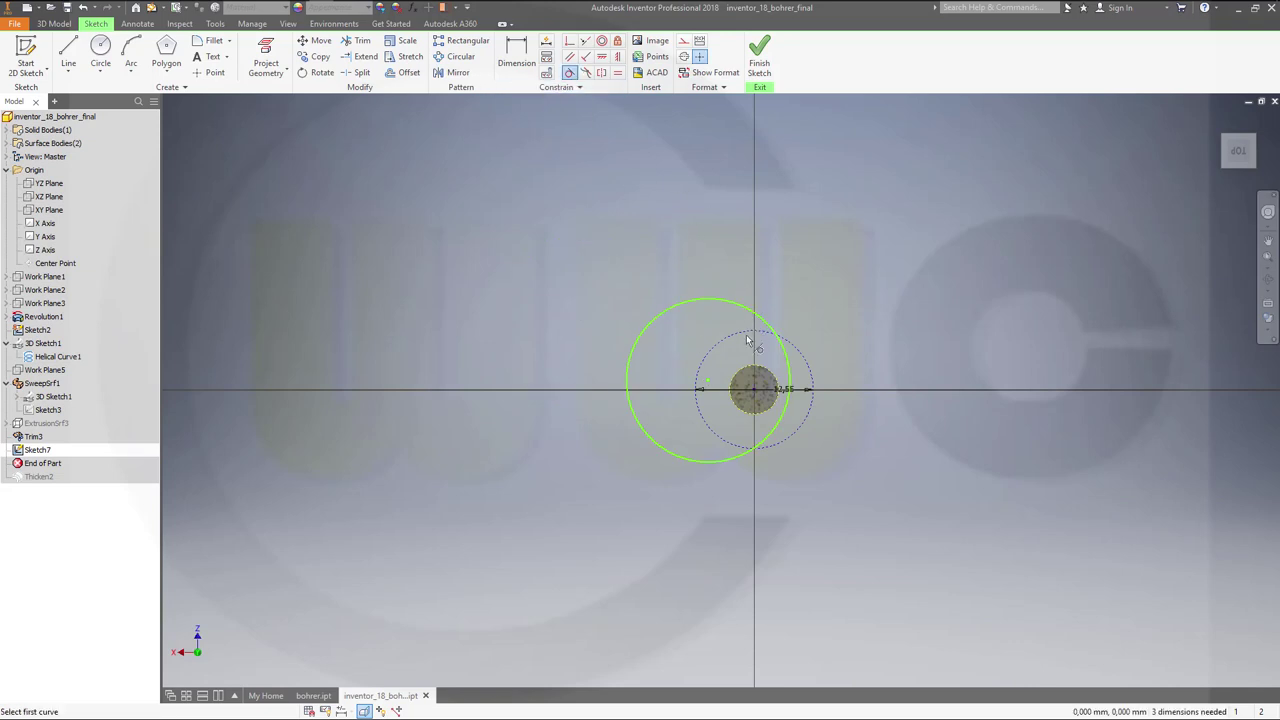
click(767, 371)
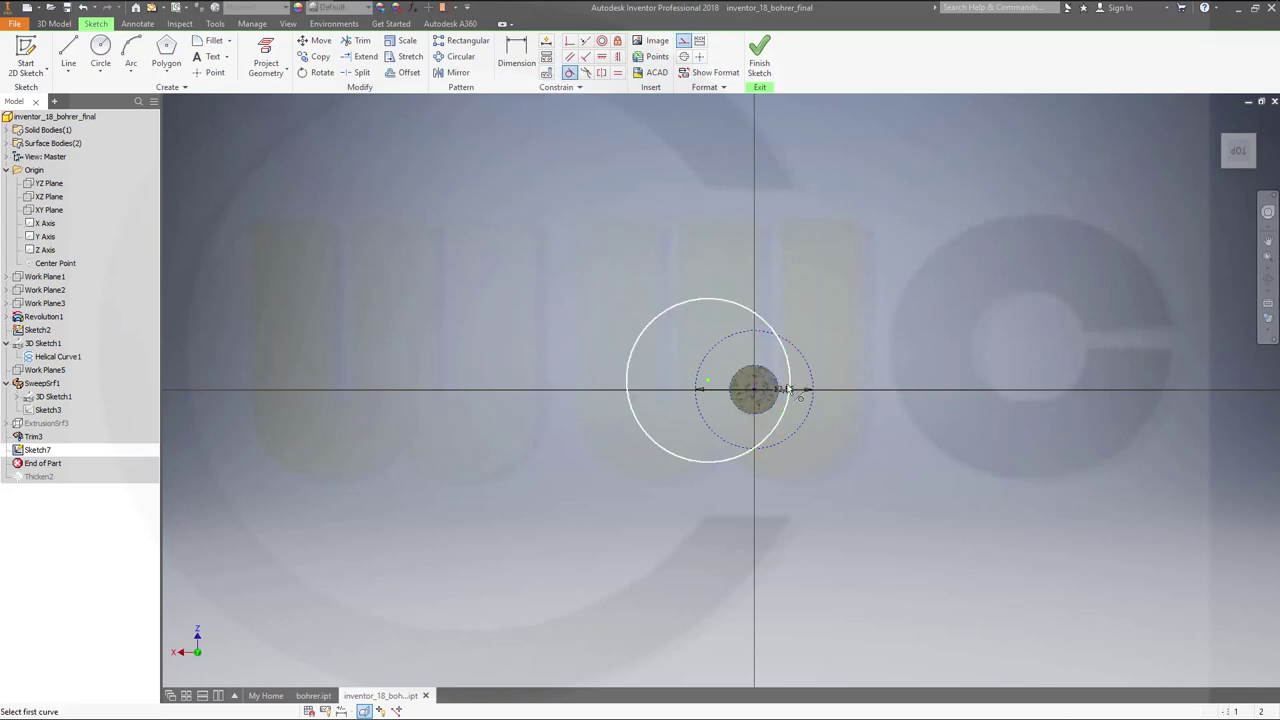
click(619, 381)
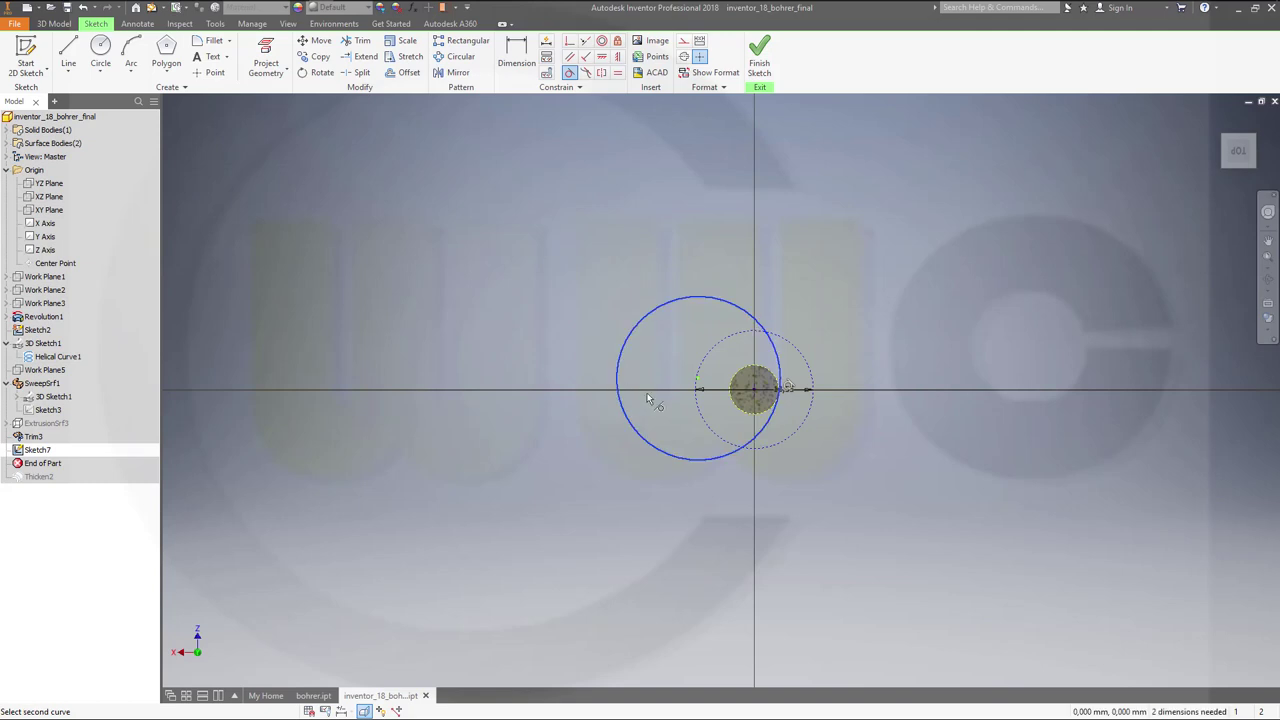
click(699, 402)
key(Escape)
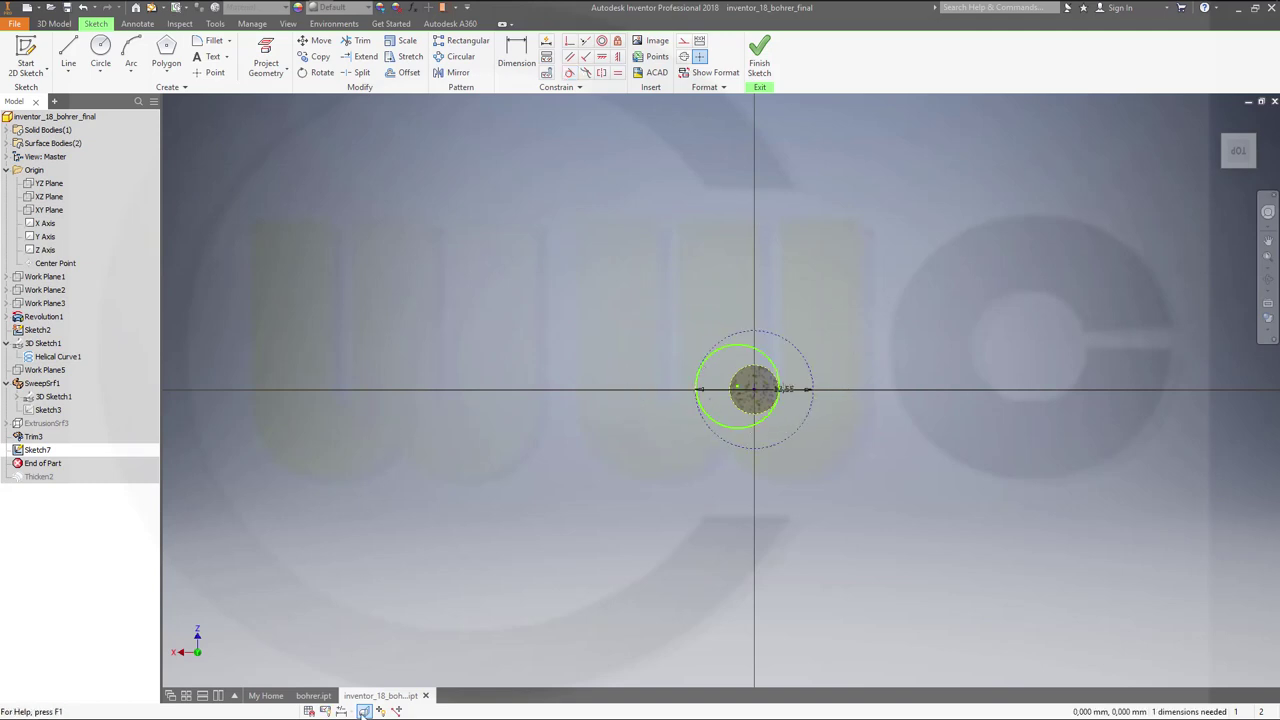
Turn off the sliced graphics, project the helical surface's lower end edge into the sketch and convert it to construction geometry.
click(363, 711)
drag(581, 551, 541, 489)
key(Escape)
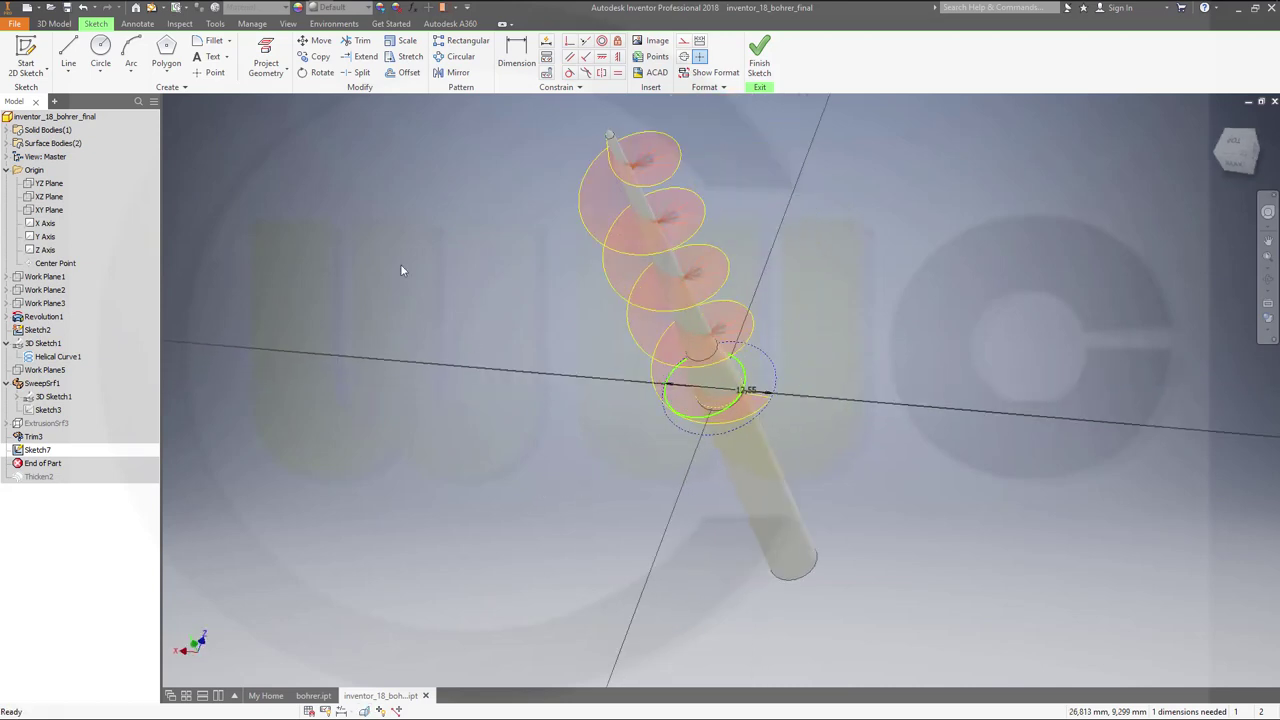
click(266, 58)
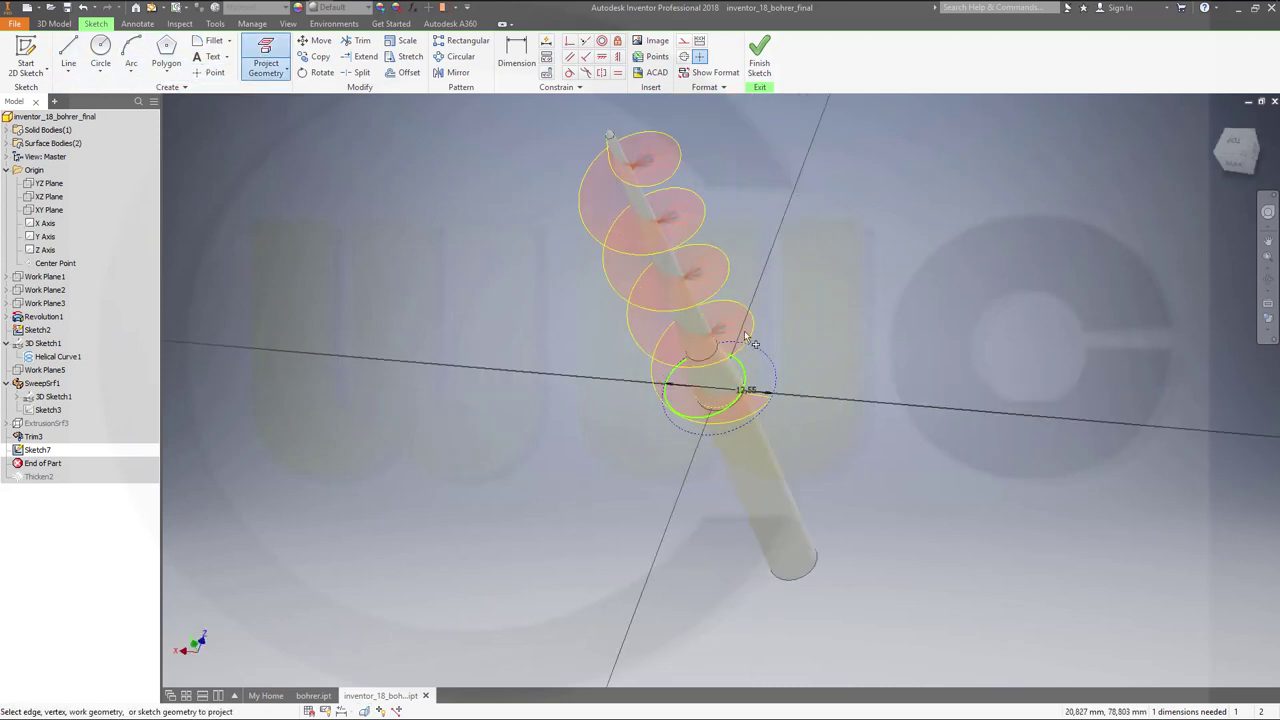
click(766, 400)
key(Escape)
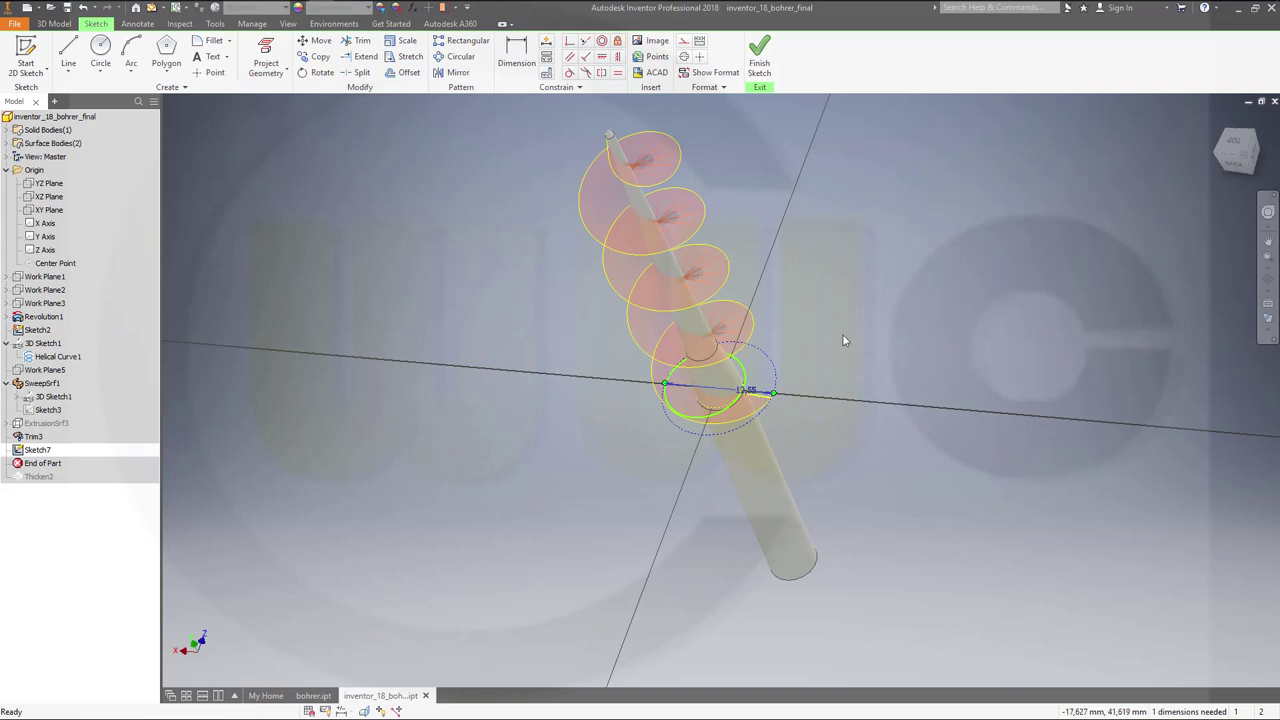
scroll(800, 377, up, 3)
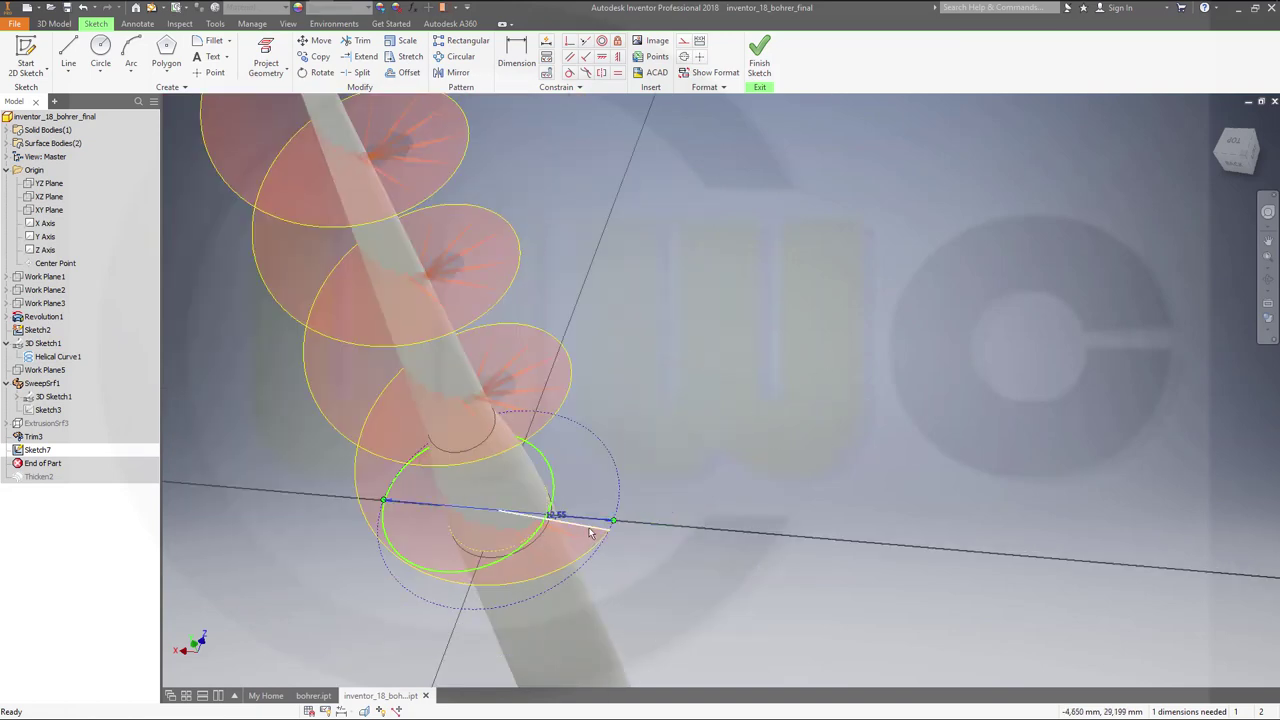
click(684, 40)
scroll(1068, 253, up, 3)
key(Page_Up)
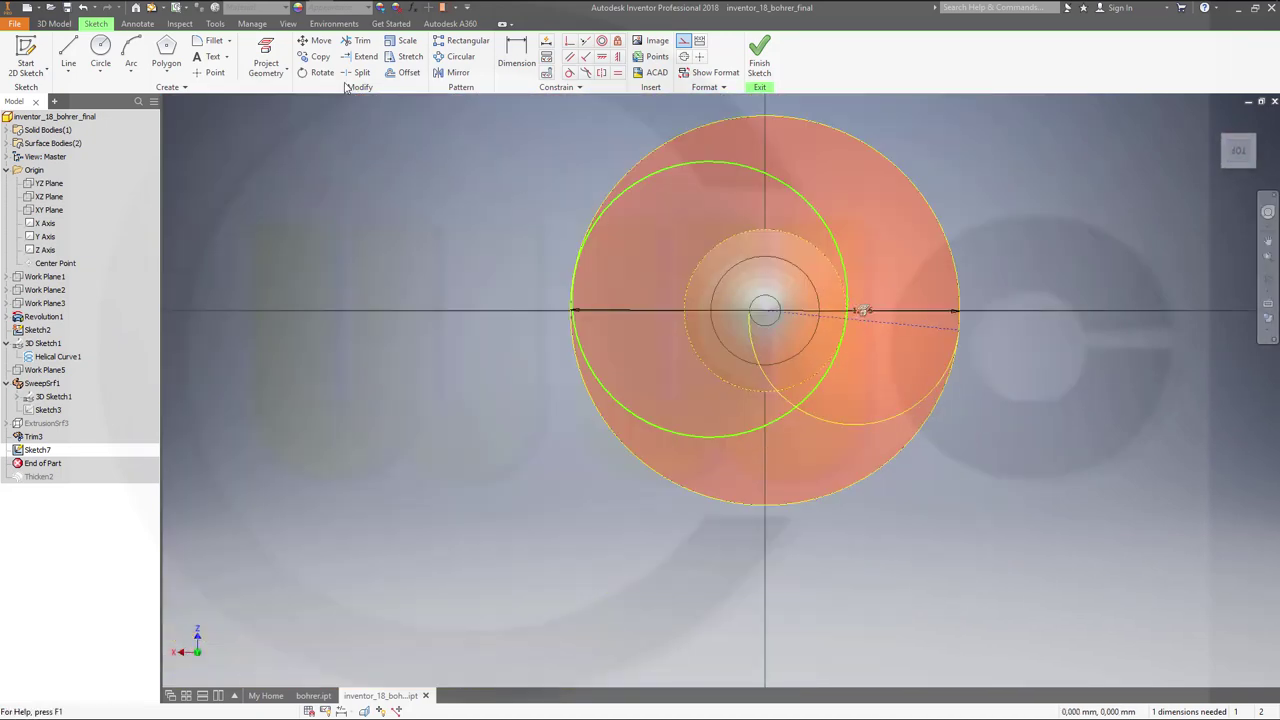
Place a sketch point on the projected end edge and constrain it coincident with the core circle and the tangent circle.
click(212, 72)
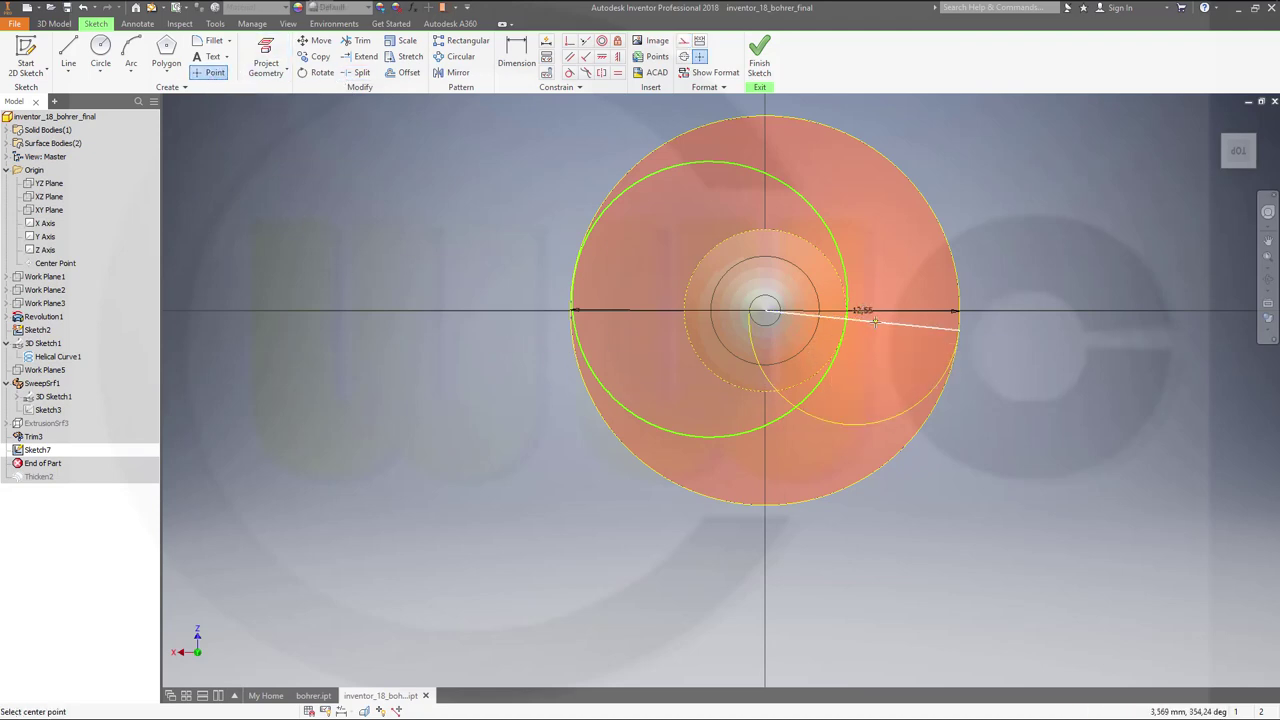
click(876, 321)
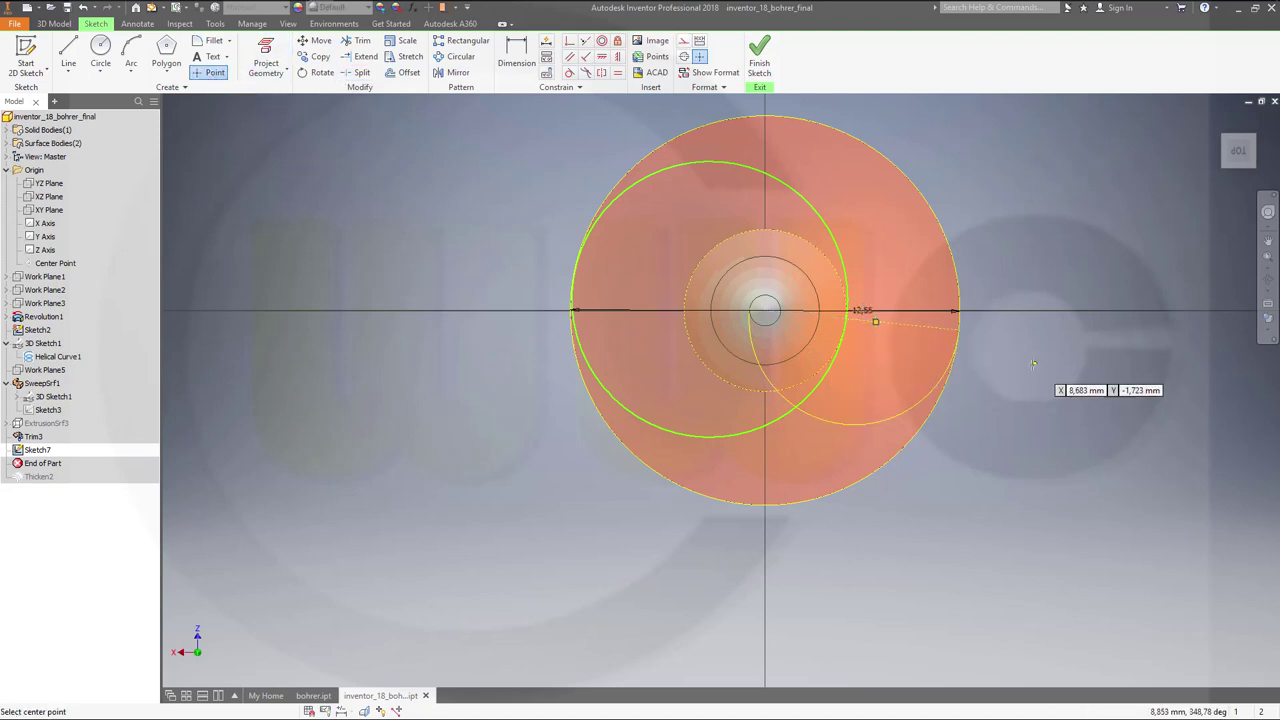
click(569, 43)
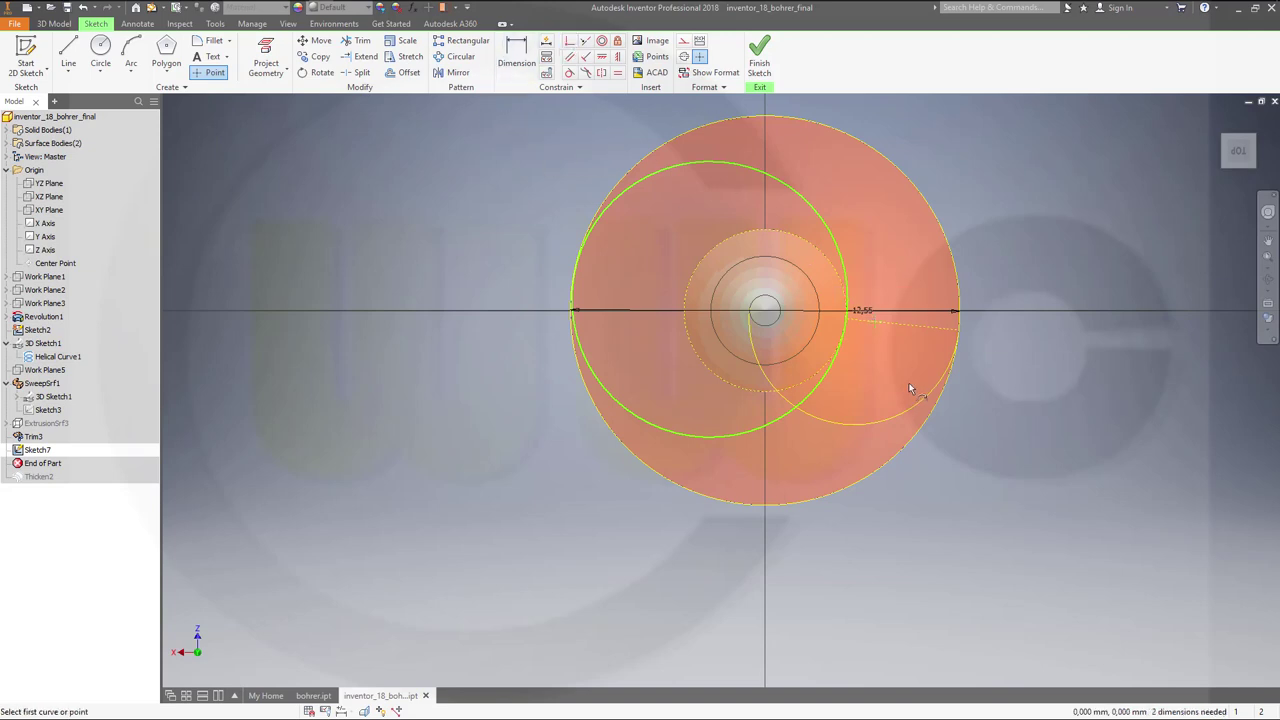
click(876, 323)
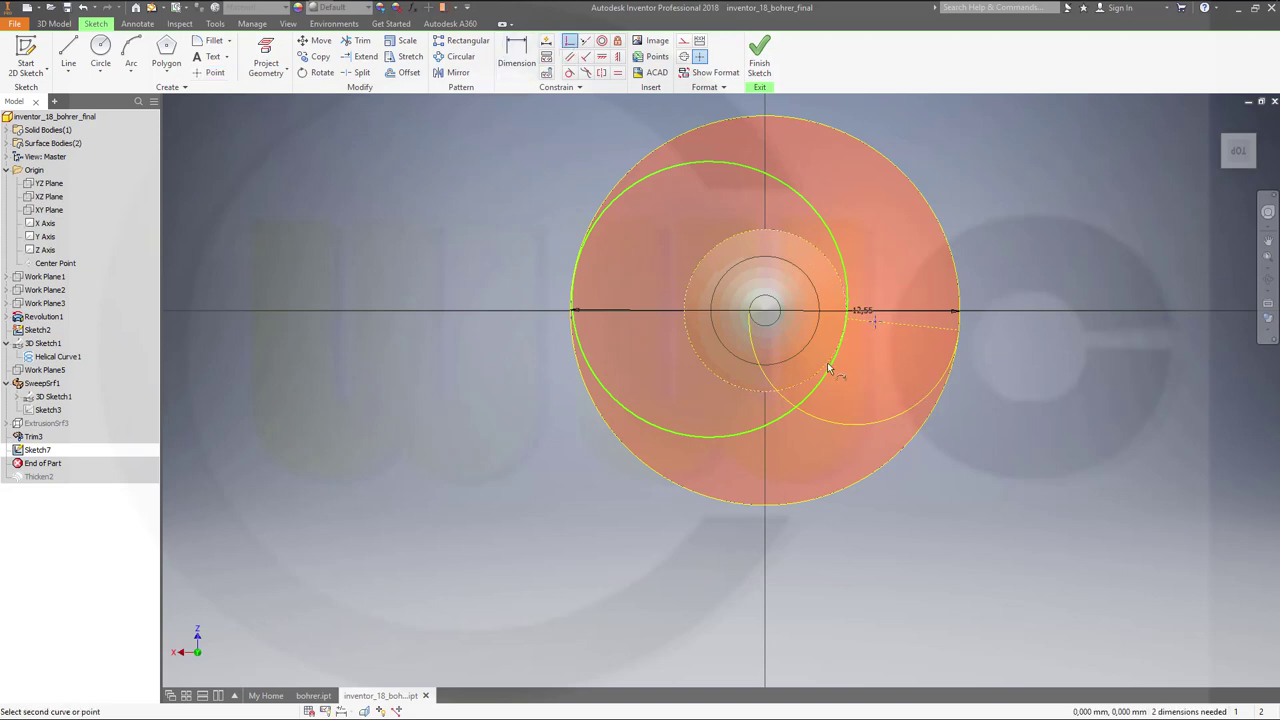
click(828, 369)
click(847, 322)
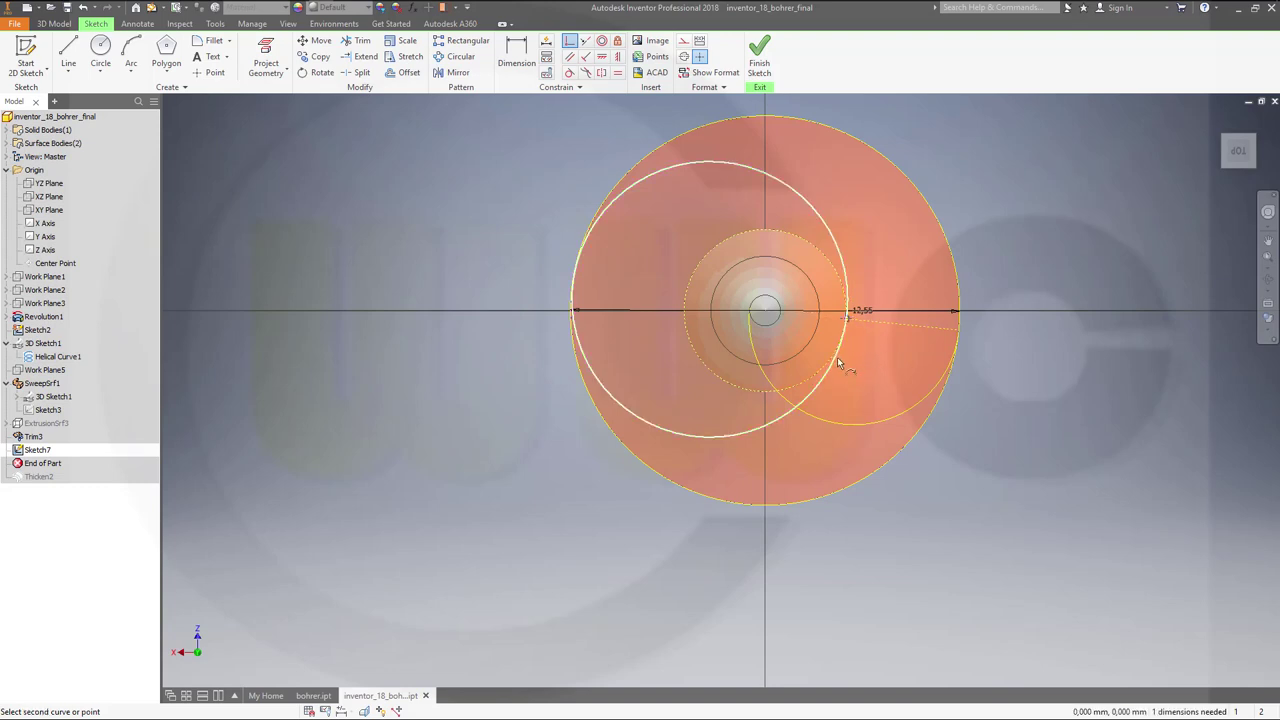
click(835, 371)
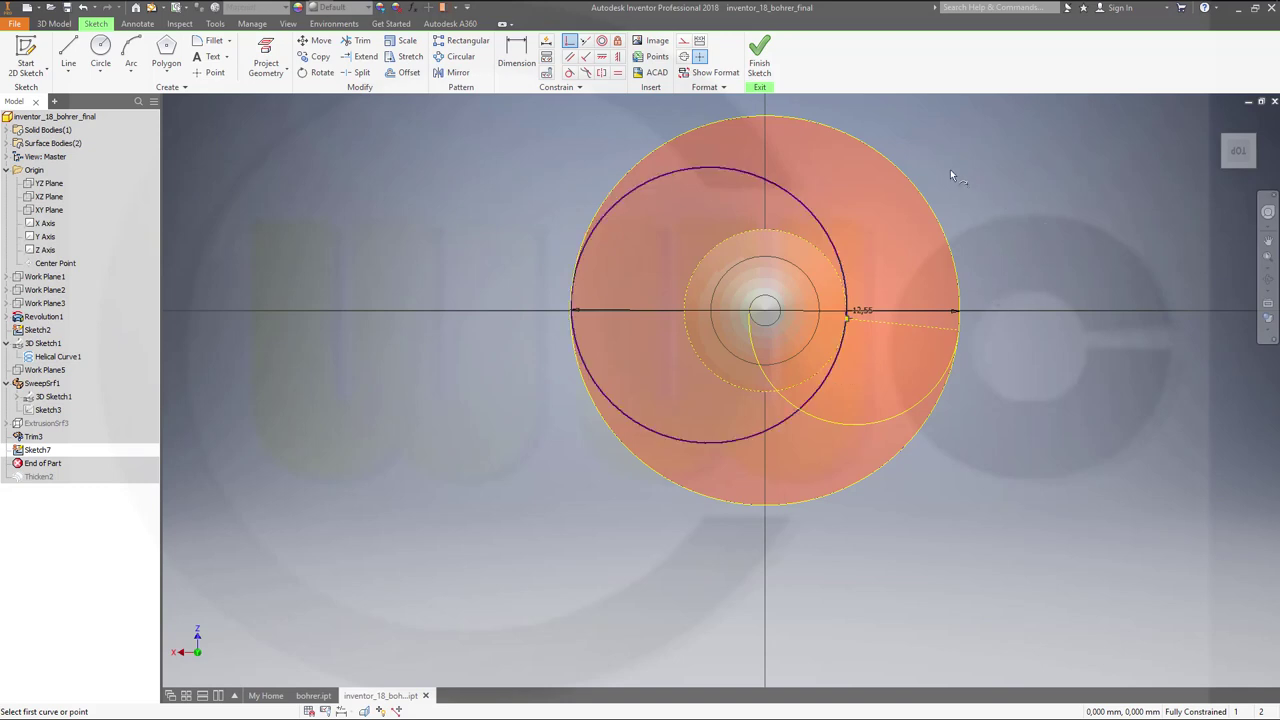
Trim away the half of the tangent circle that lies off the blade's end, and finish the sketch.
mouse_move(937, 457)
shift+middle_down()
mouse_move(931, 508)
mouse_move(926, 486)
mouse_move(914, 514)
mouse_move(922, 526)
shift+middle_up()
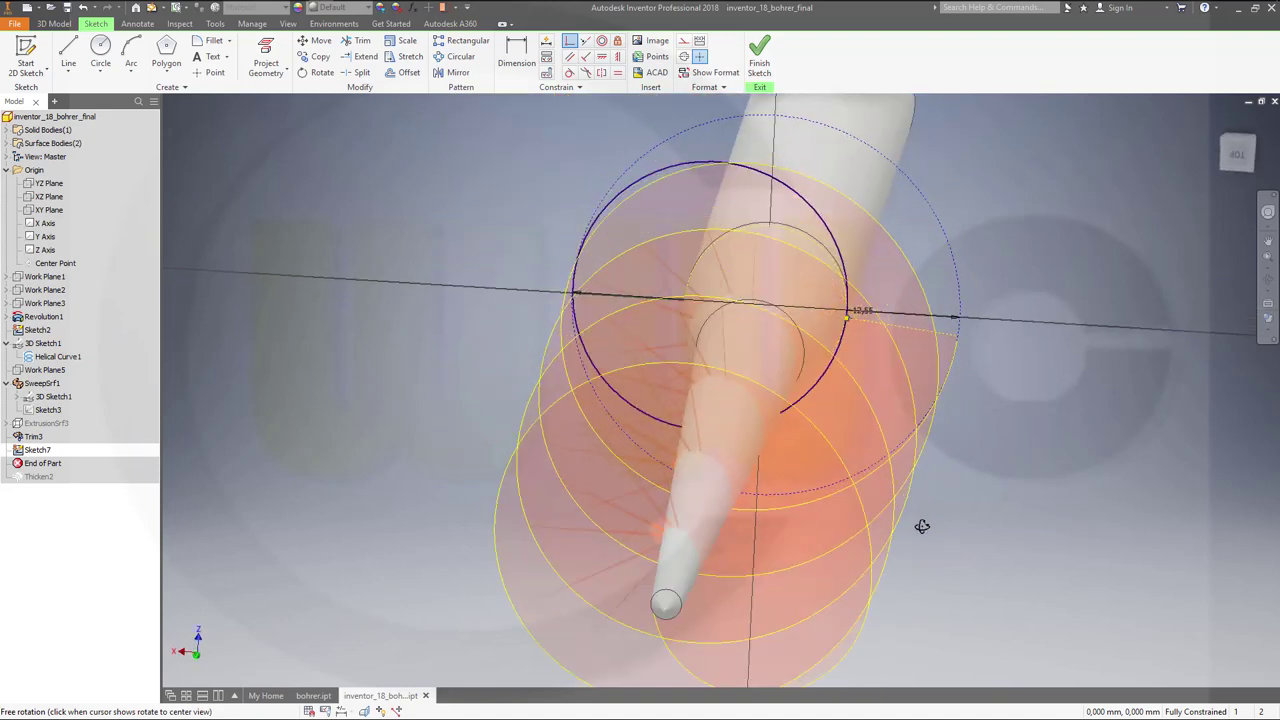
click(357, 40)
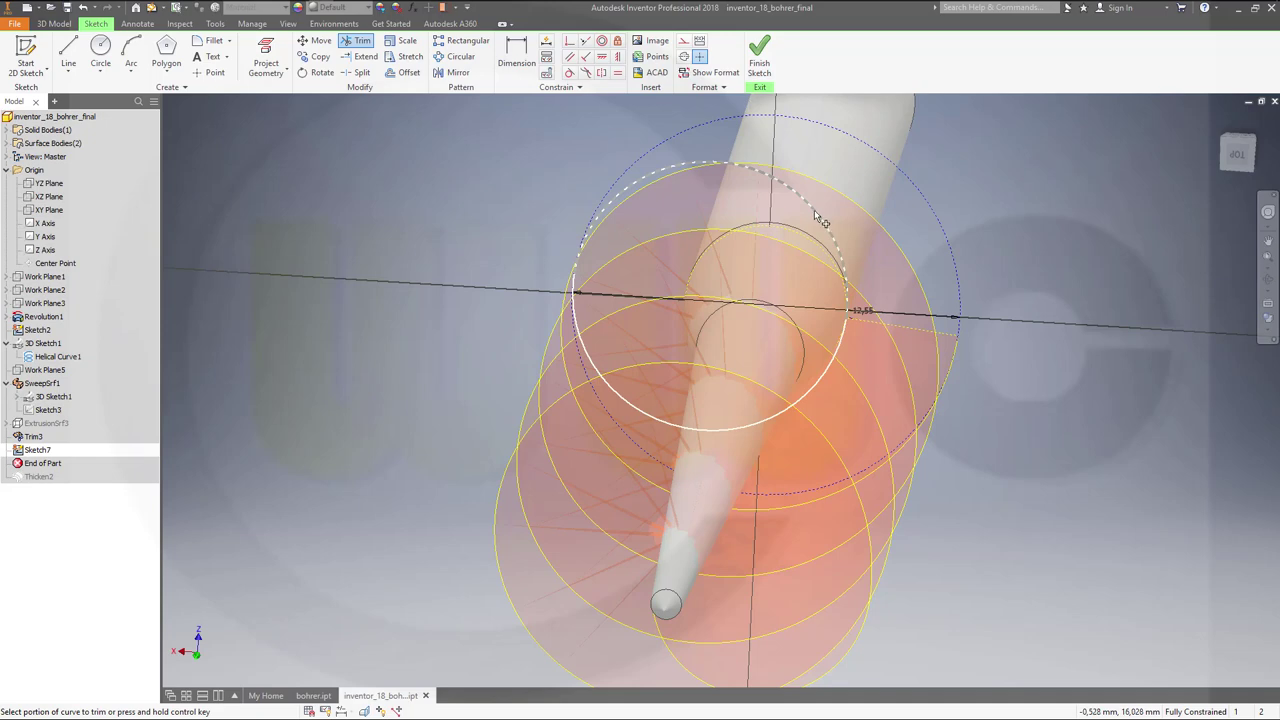
click(818, 218)
click(759, 55)
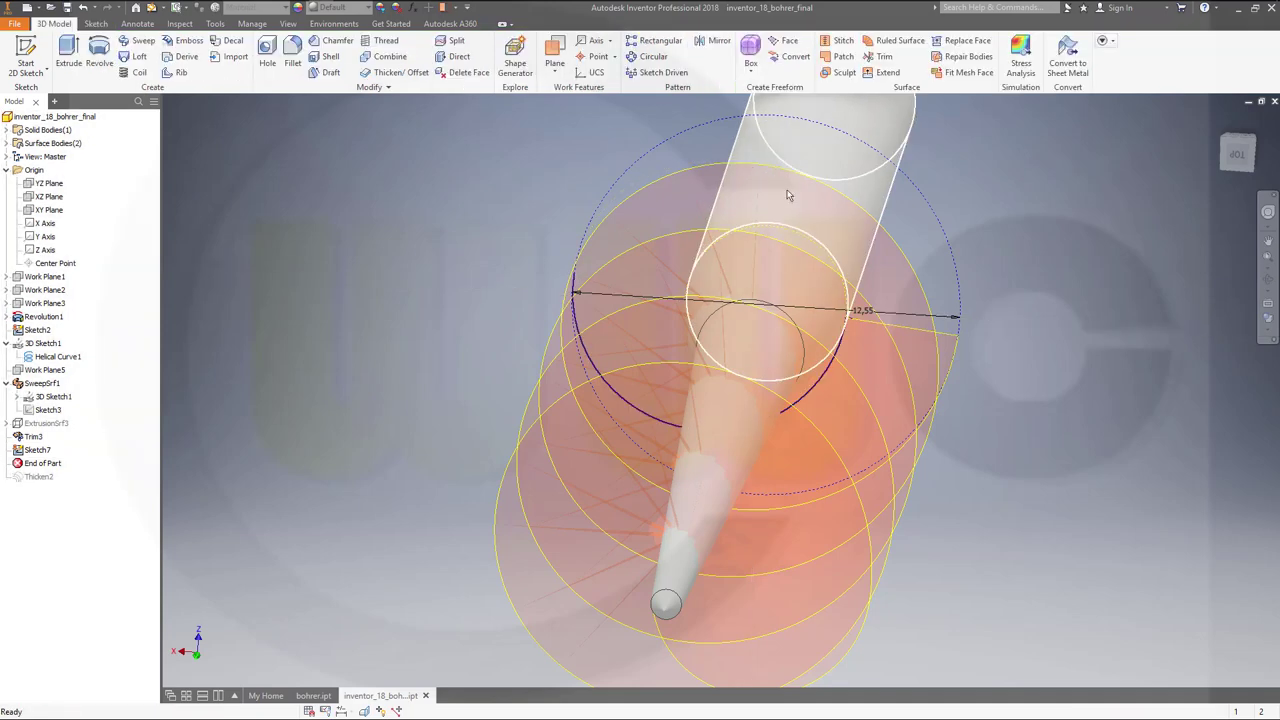
Extrude the remaining arc as a surface 6.25 mm up through the lower end of the helical blade.
middle_drag(617, 403, 648, 531)
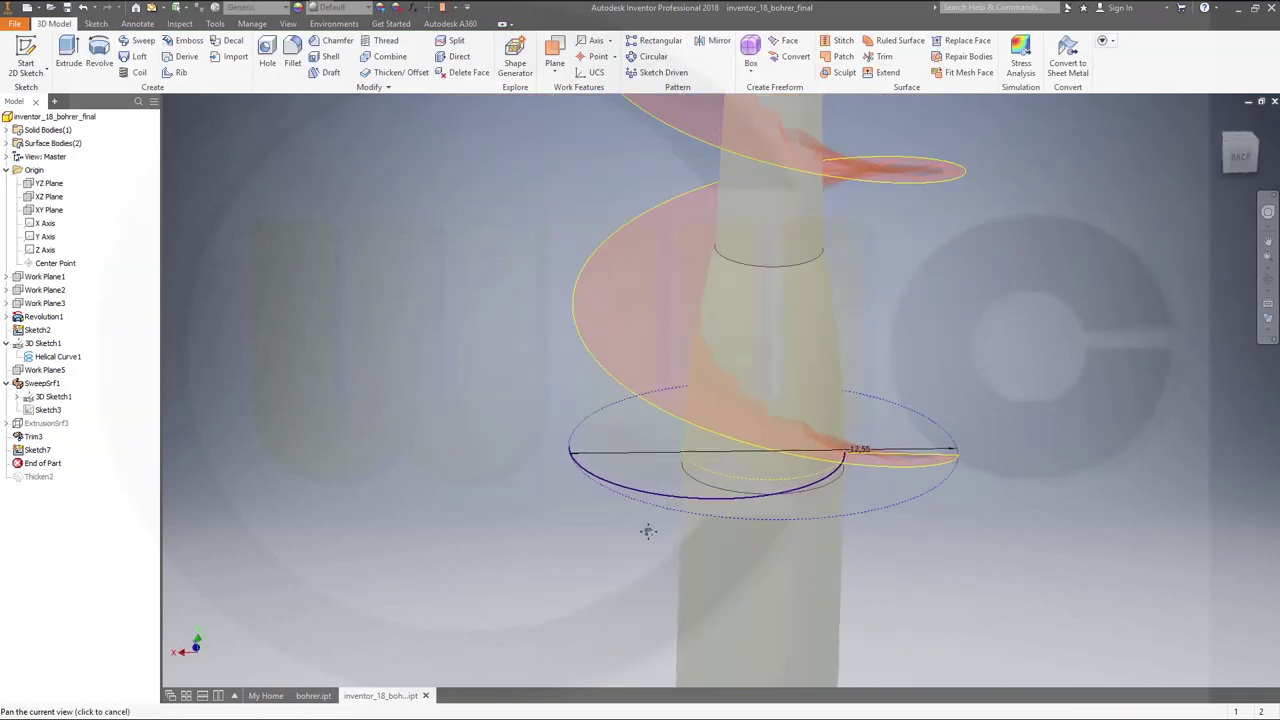
scroll(467, 351, down, 3)
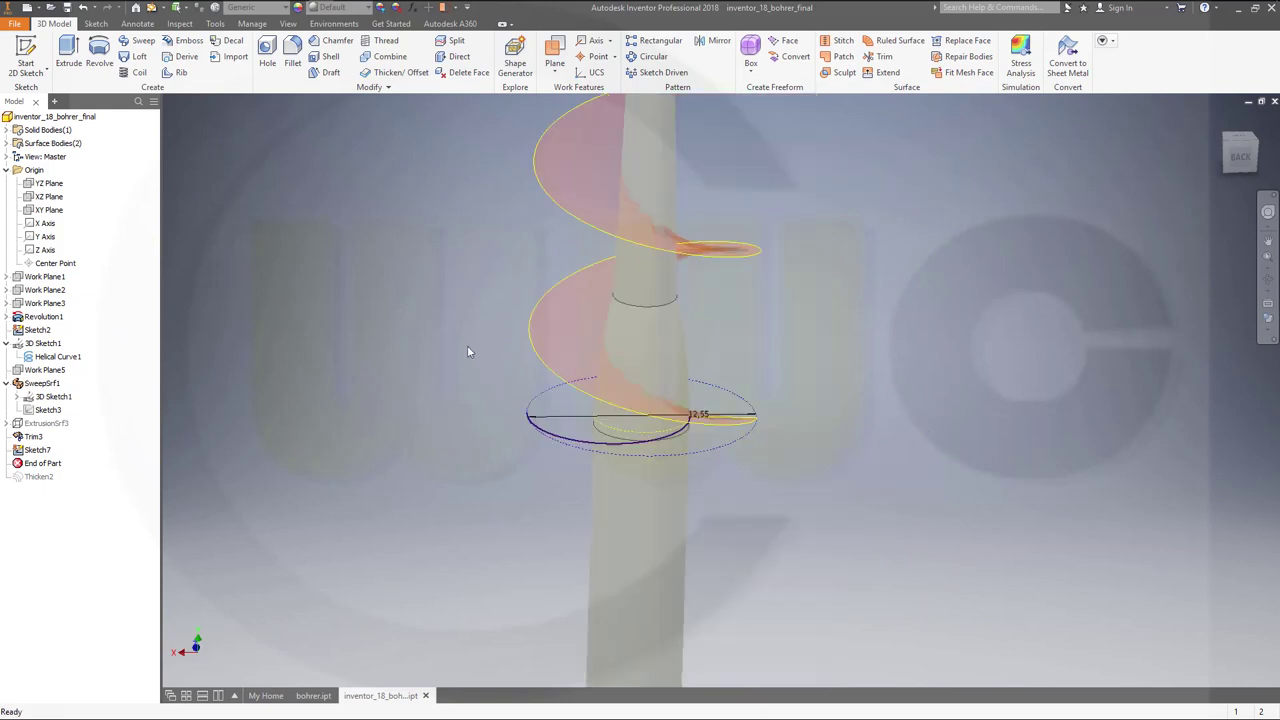
click(68, 52)
click(212, 218)
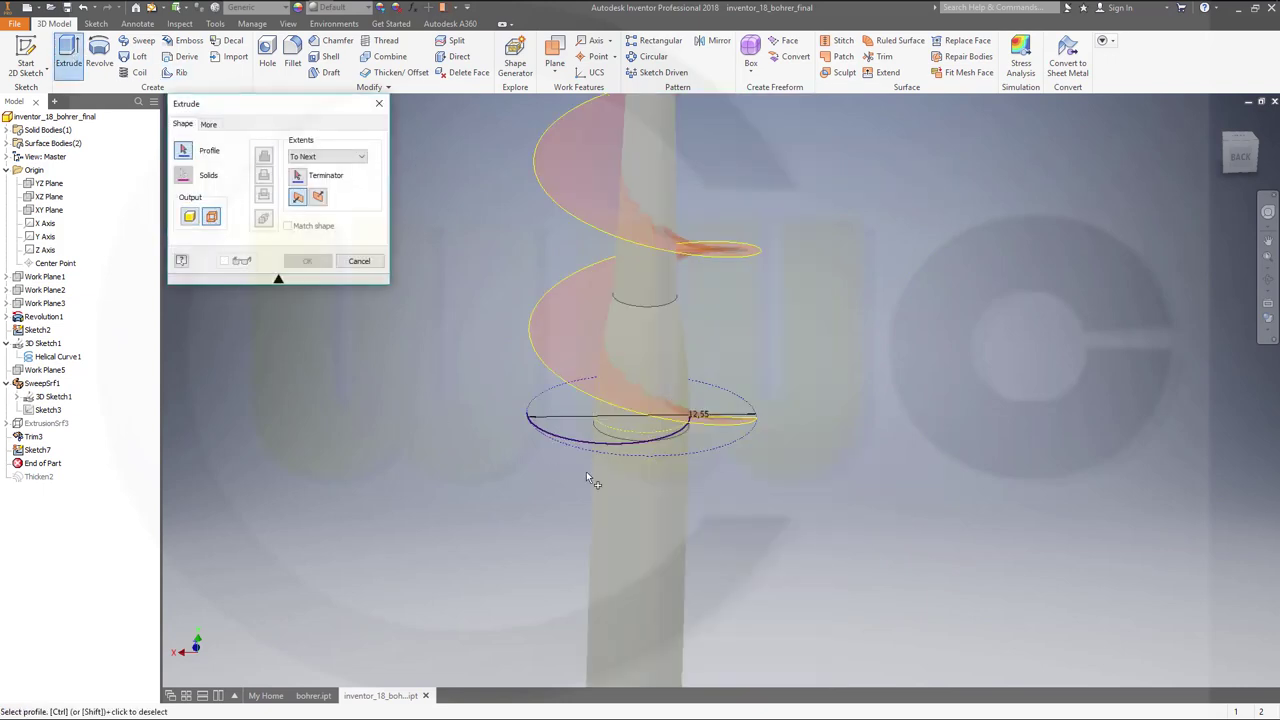
click(600, 430)
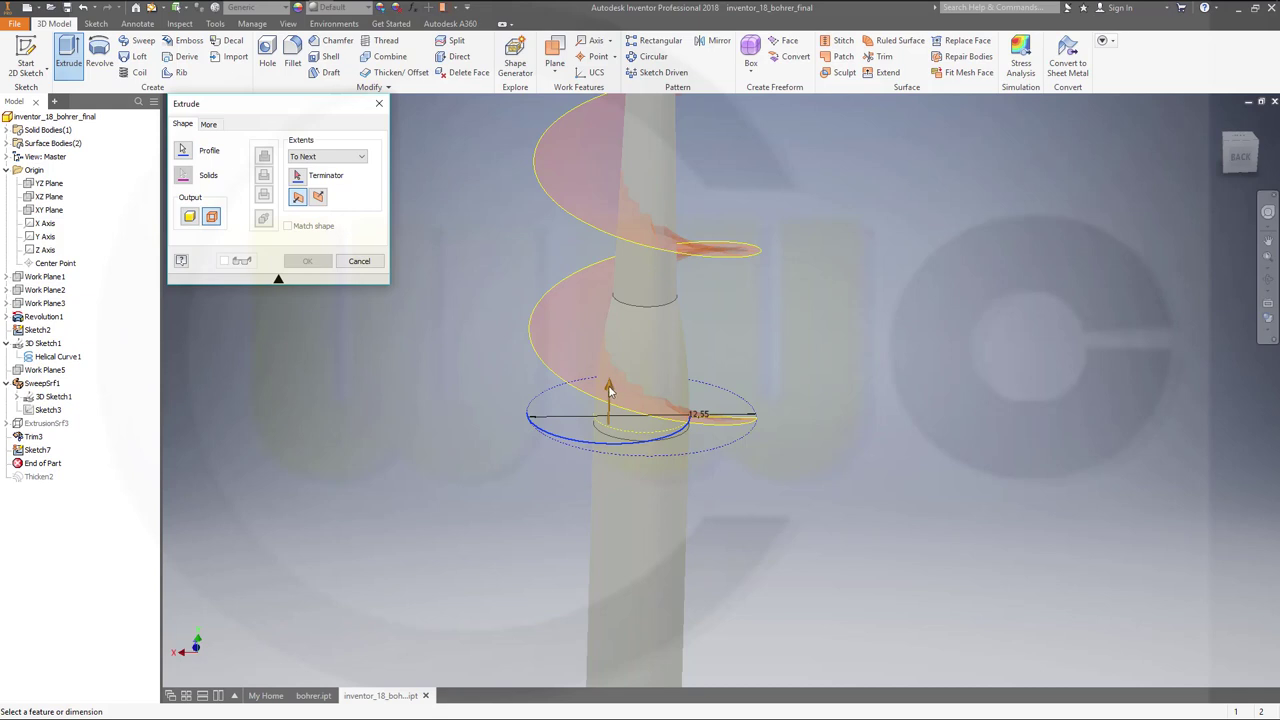
drag(608, 385, 623, 276)
key(F4)
drag(483, 370, 551, 373)
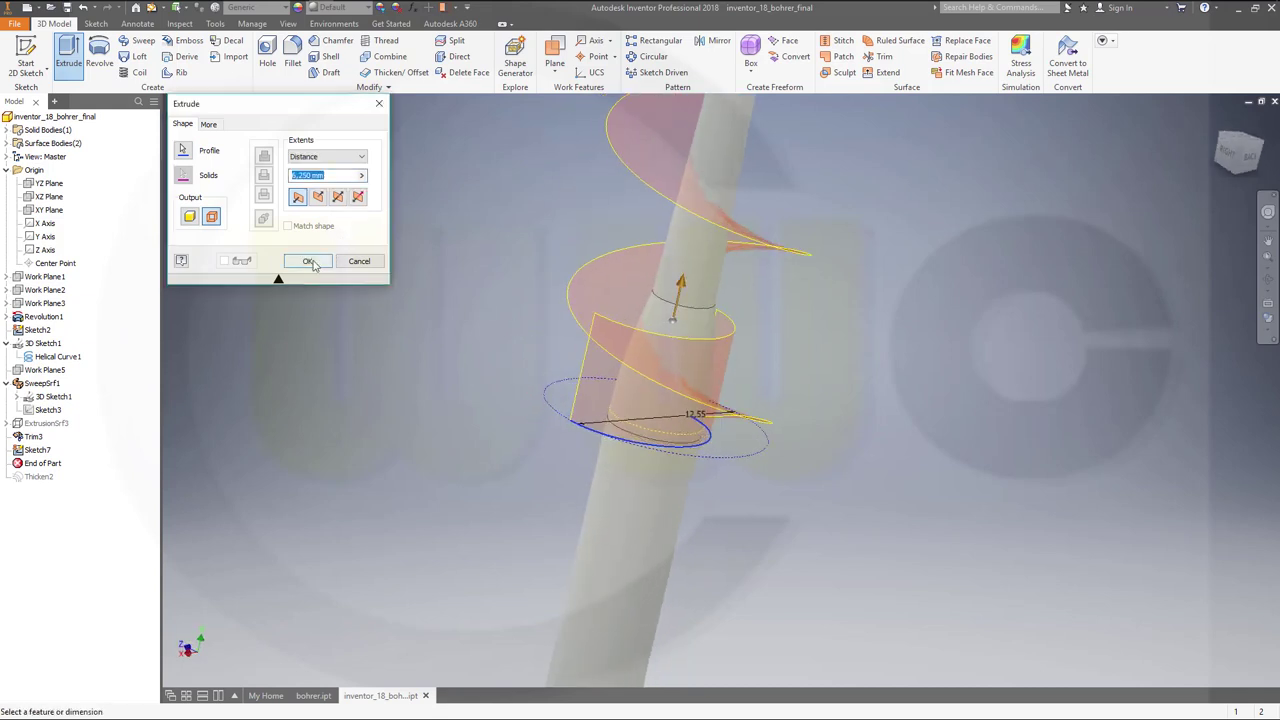
click(309, 261)
Trim the helical surface with the new extruded surface, removing the outer portion at the lower end, and hide the cutting surface.
click(882, 57)
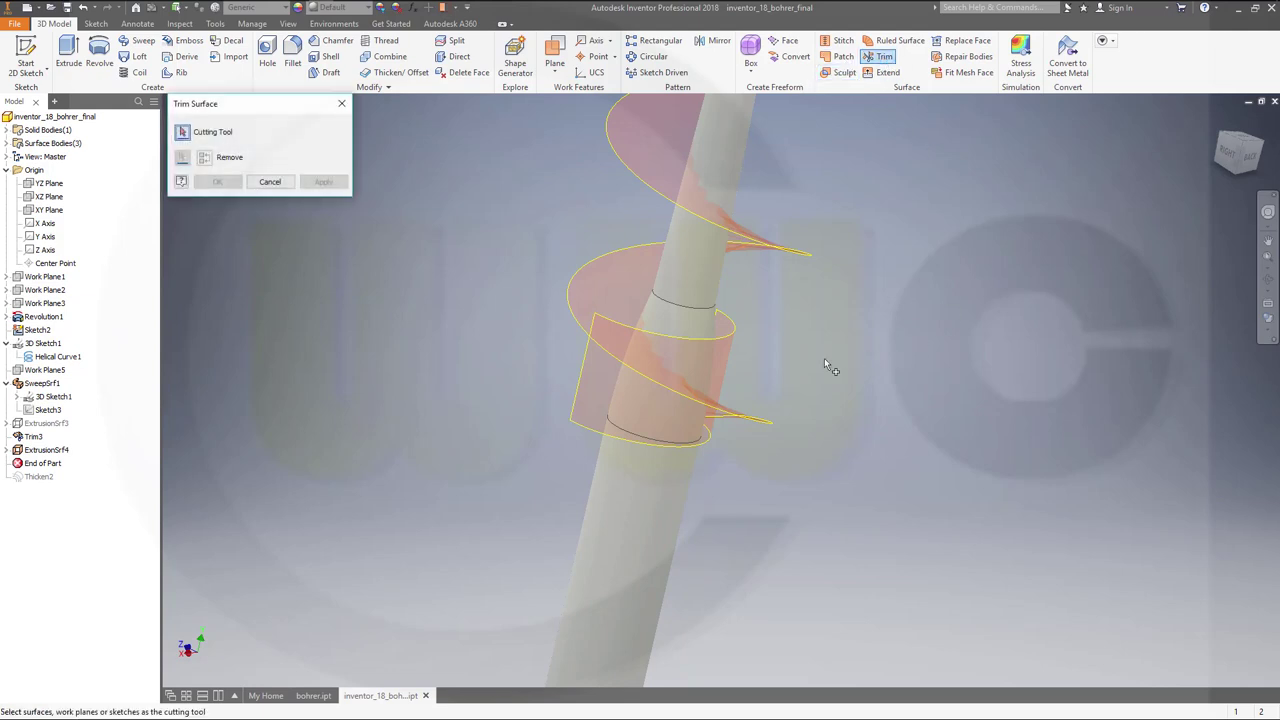
click(658, 353)
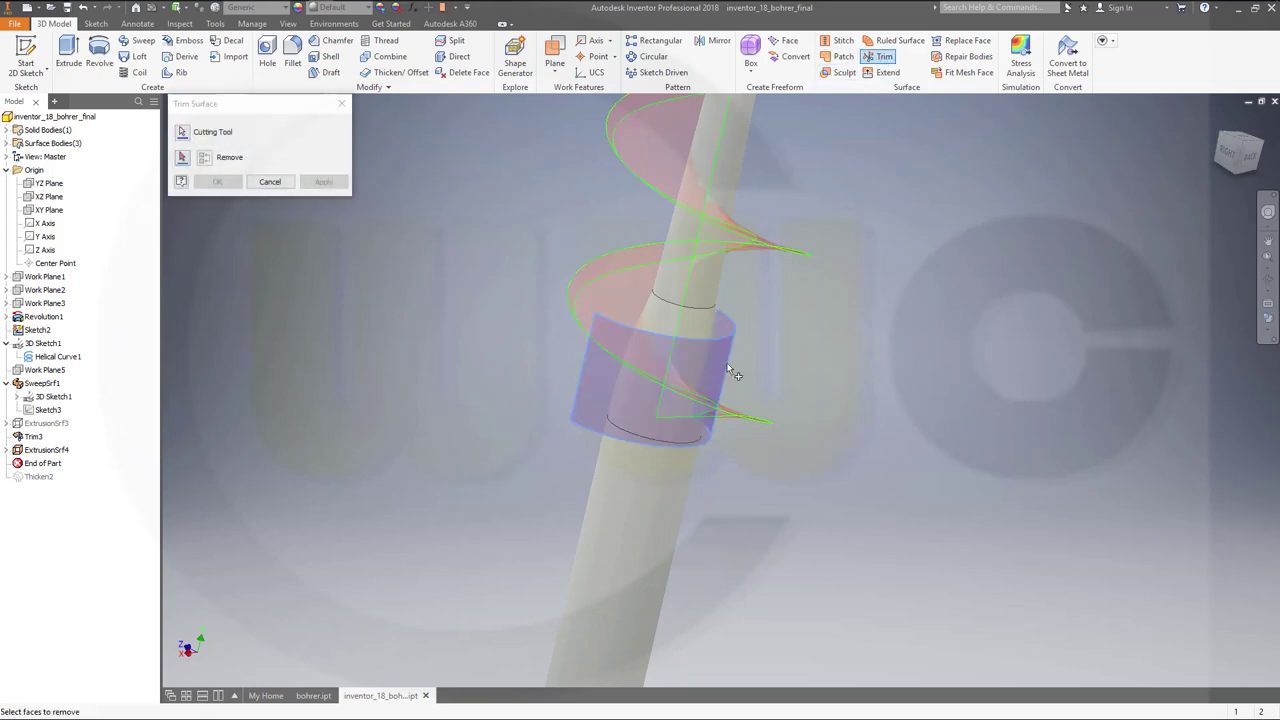
click(750, 418)
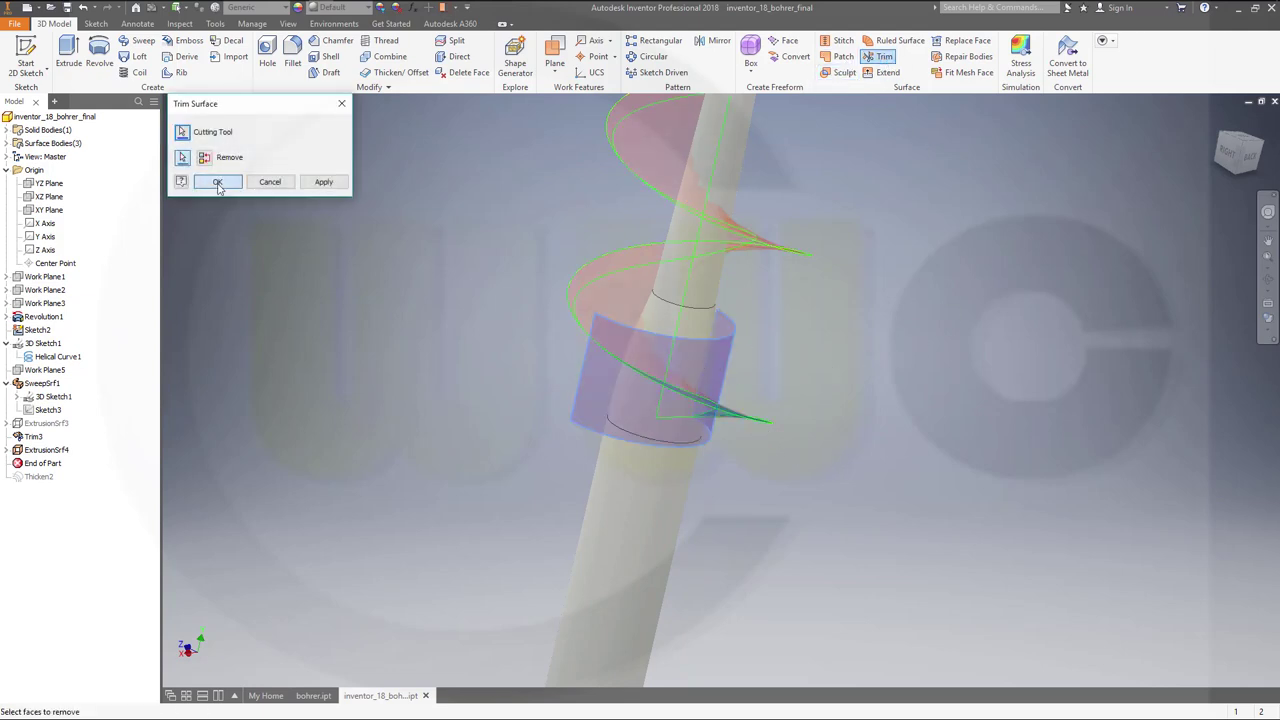
click(219, 184)
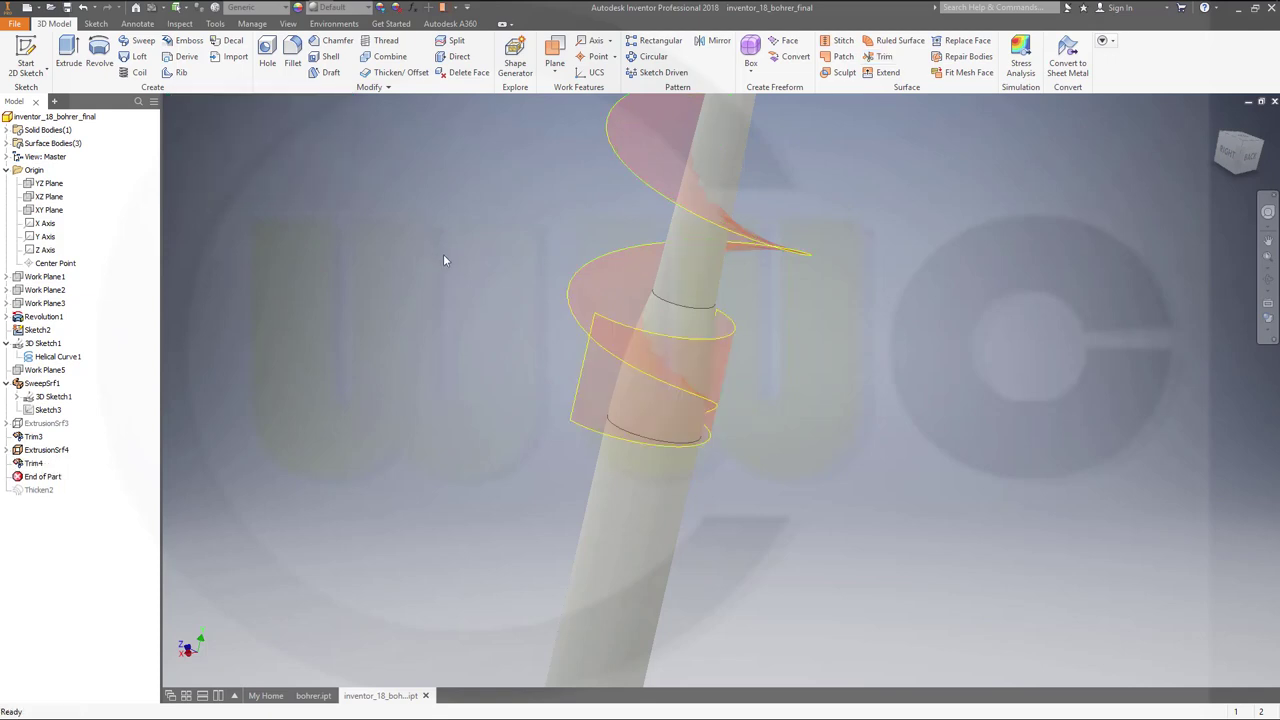
right_click(50, 450)
click(84, 537)
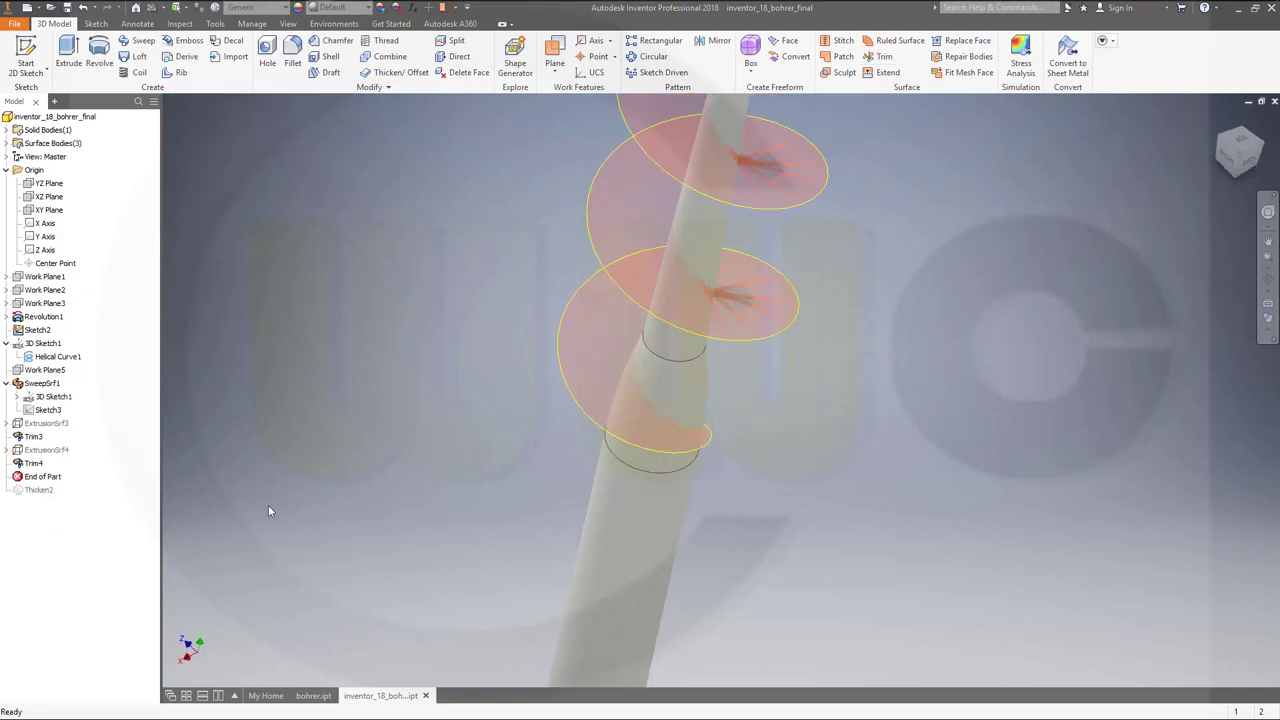
Examine the trimmed helical surface along the core, from its lower end up to the tip.
shift+middle_drag(876, 506, 845, 420)
scroll(830, 330, up, 8)
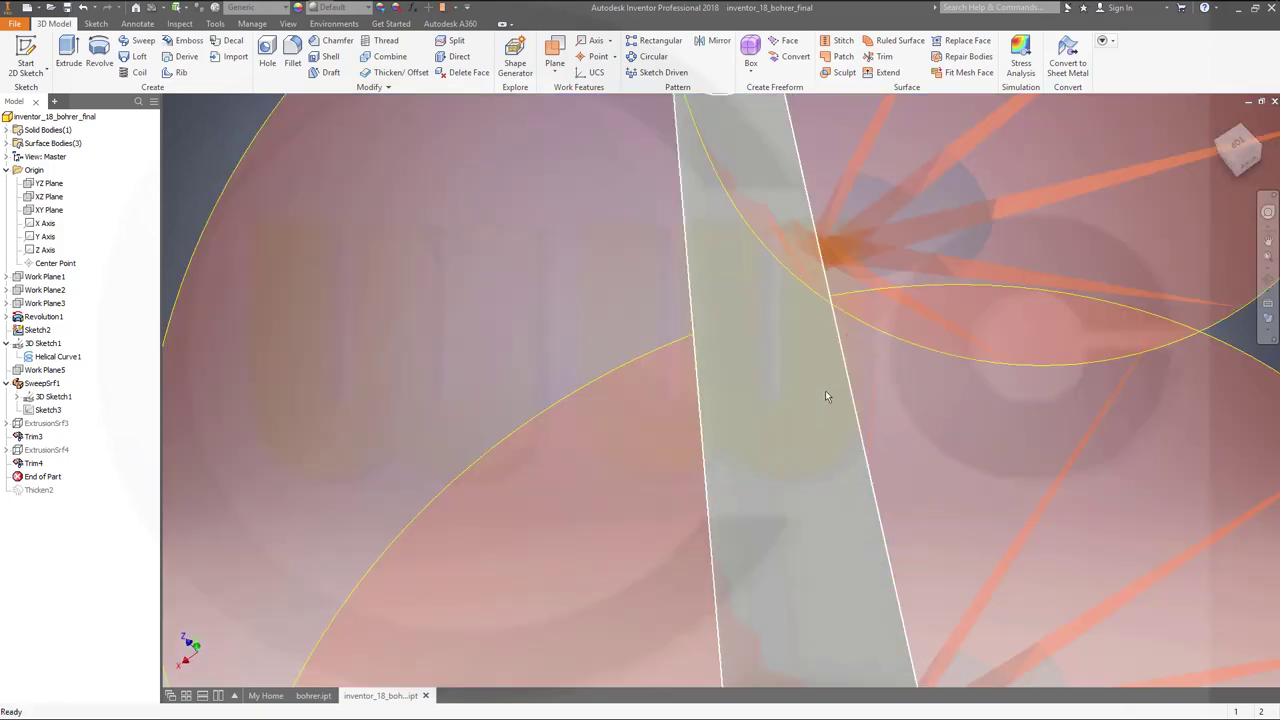
scroll(824, 361, down, 6)
shift+middle_drag(824, 361, 1007, 340)
scroll(1007, 340, up, 5)
scroll(960, 380, down, 2)
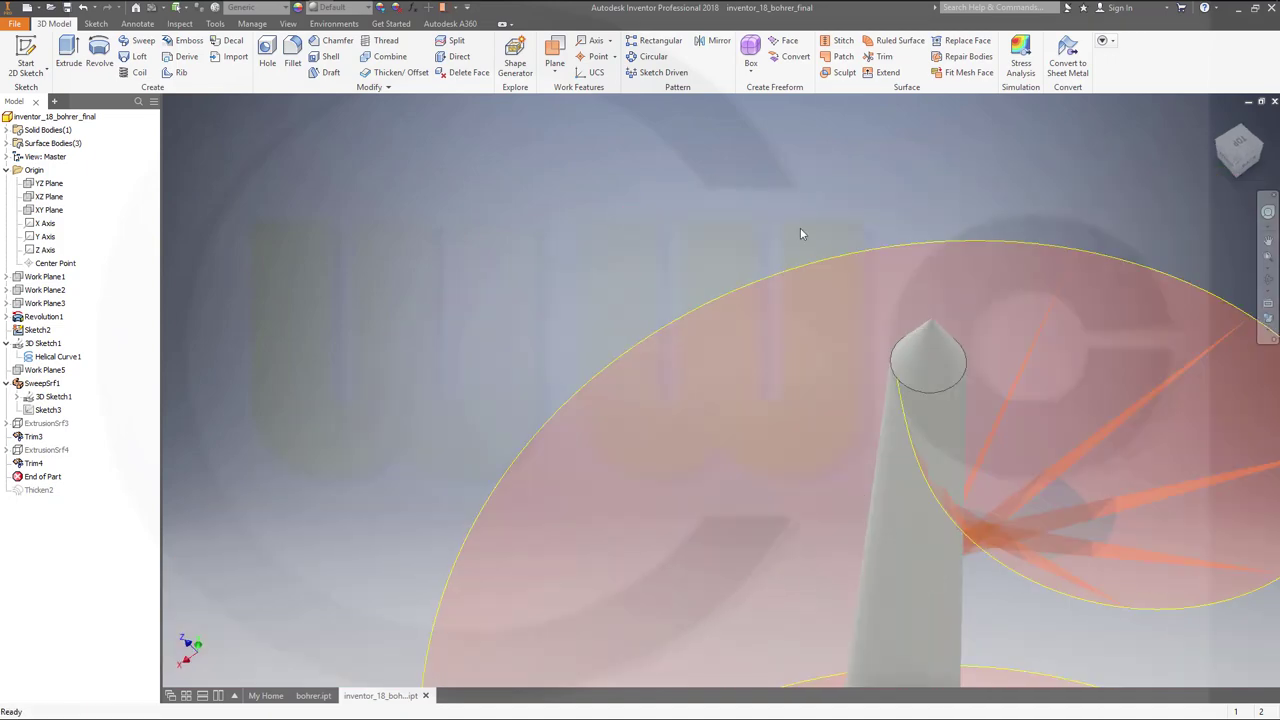
scroll(963, 450, down, 4)
shift+middle_drag(963, 450, 877, 481)
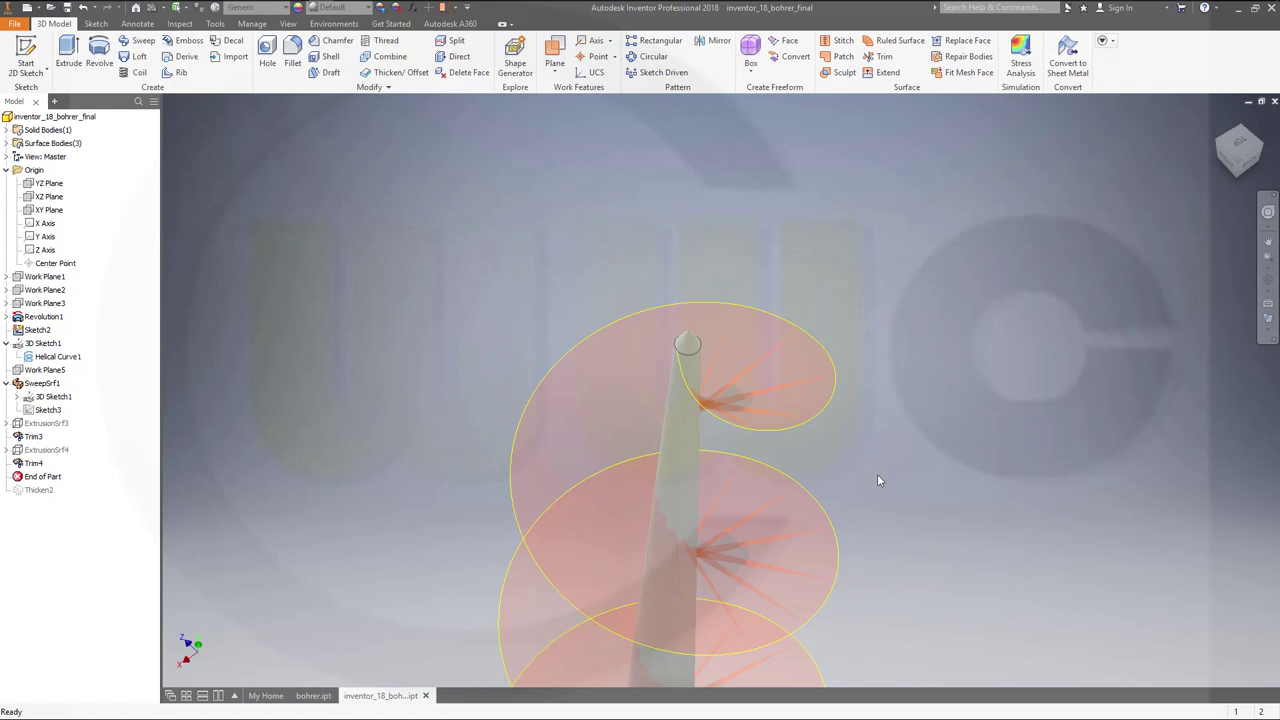
Thicken the trimmed helical surface by 0,05 symmetrically to both sides as a solid joined to the core.
click(391, 74)
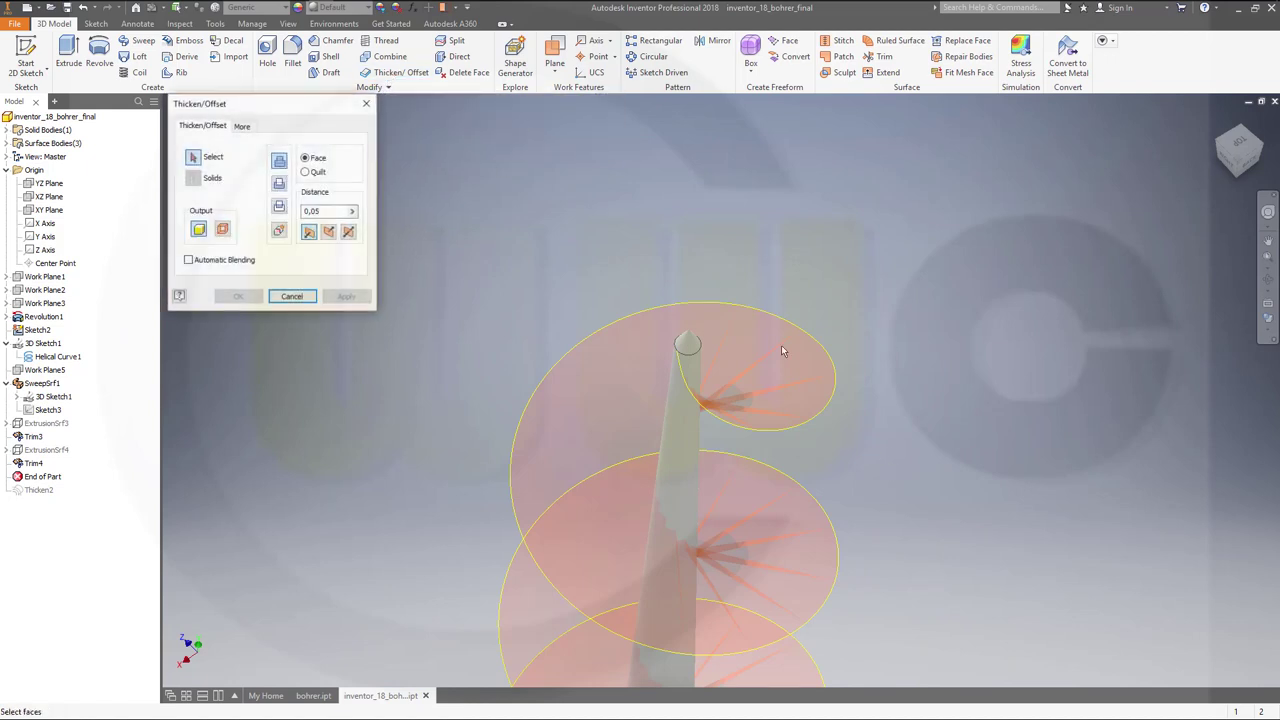
click(774, 432)
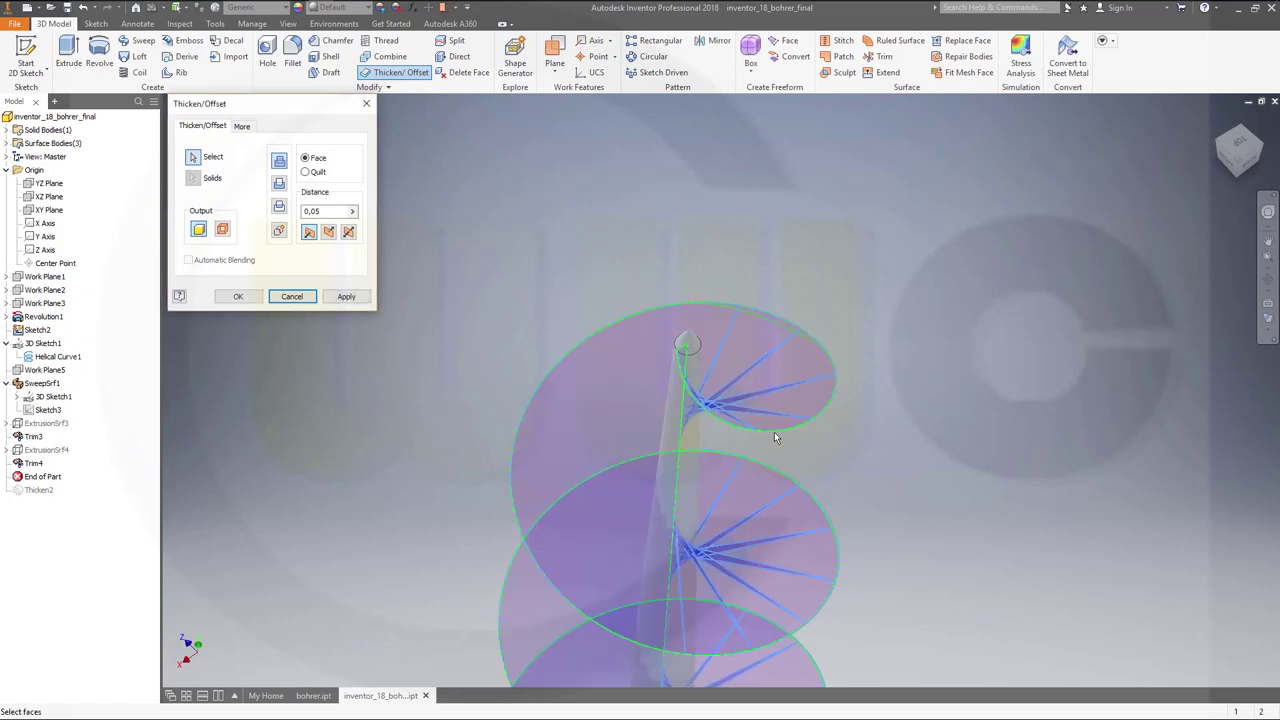
click(349, 232)
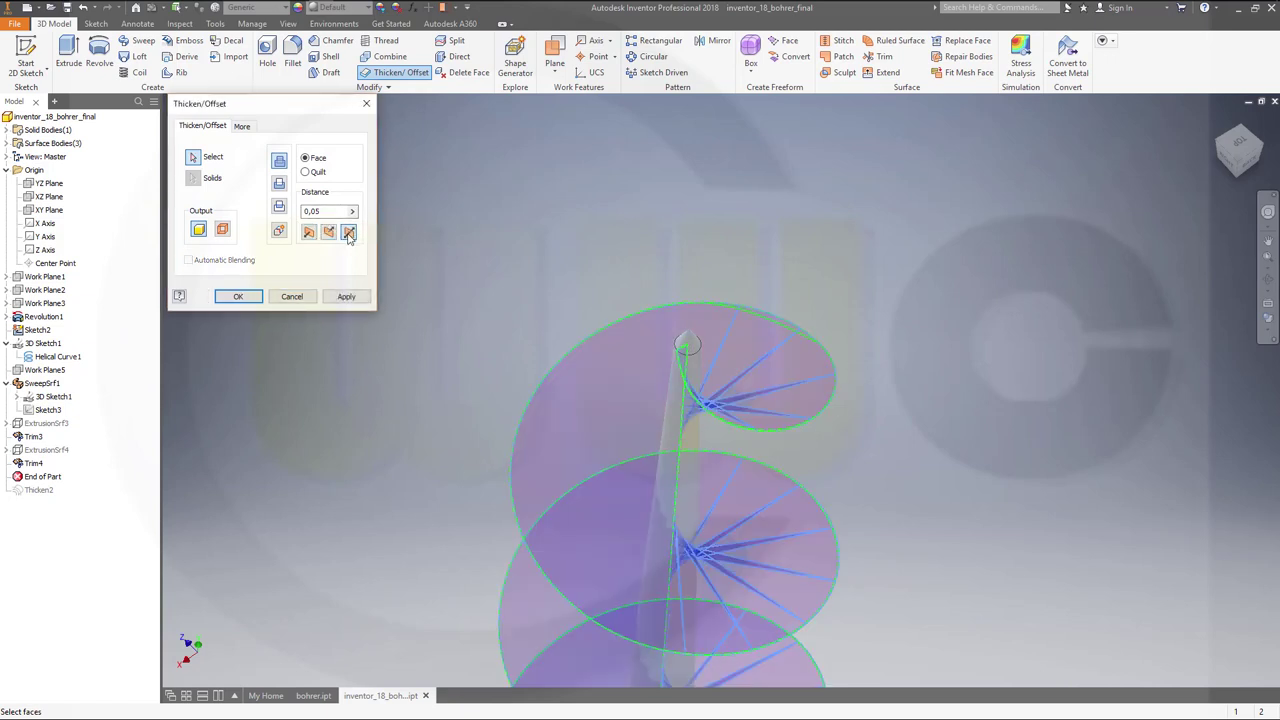
click(238, 297)
Hide the swept helical surface so only the thickened solid blade is displayed.
scroll(548, 313, up, 3)
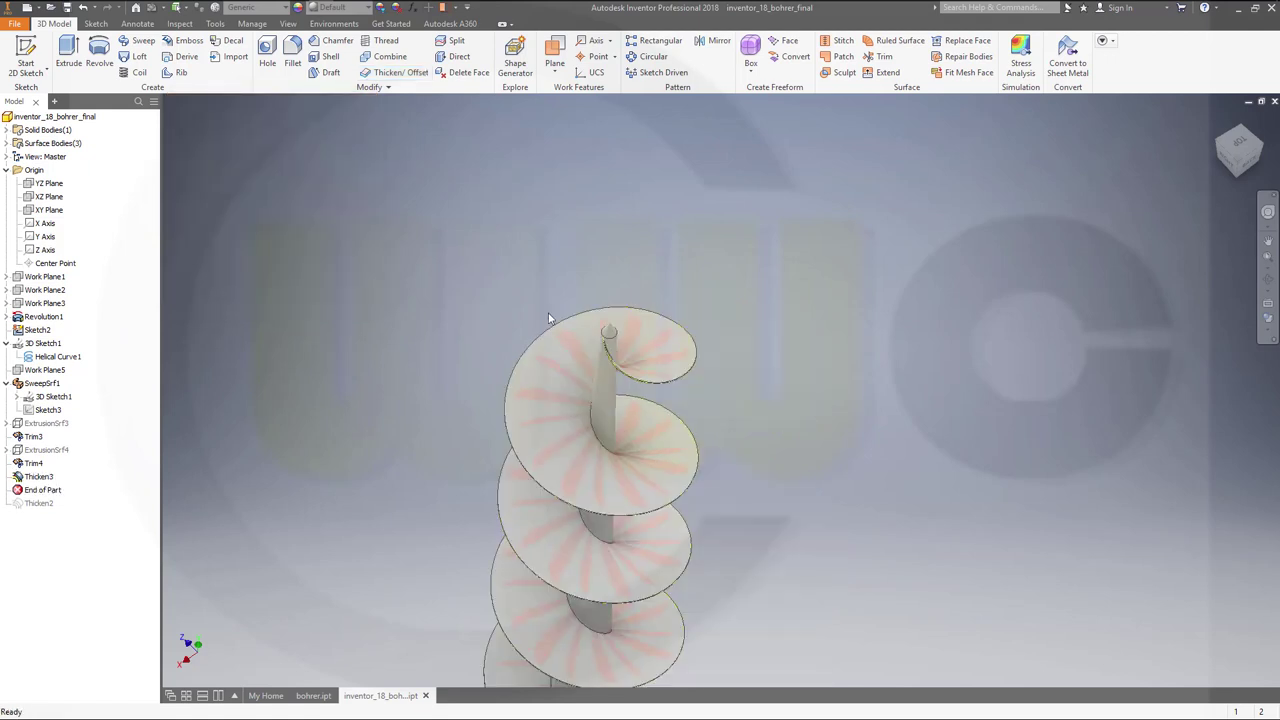
scroll(490, 345, down, 4)
right_click(48, 383)
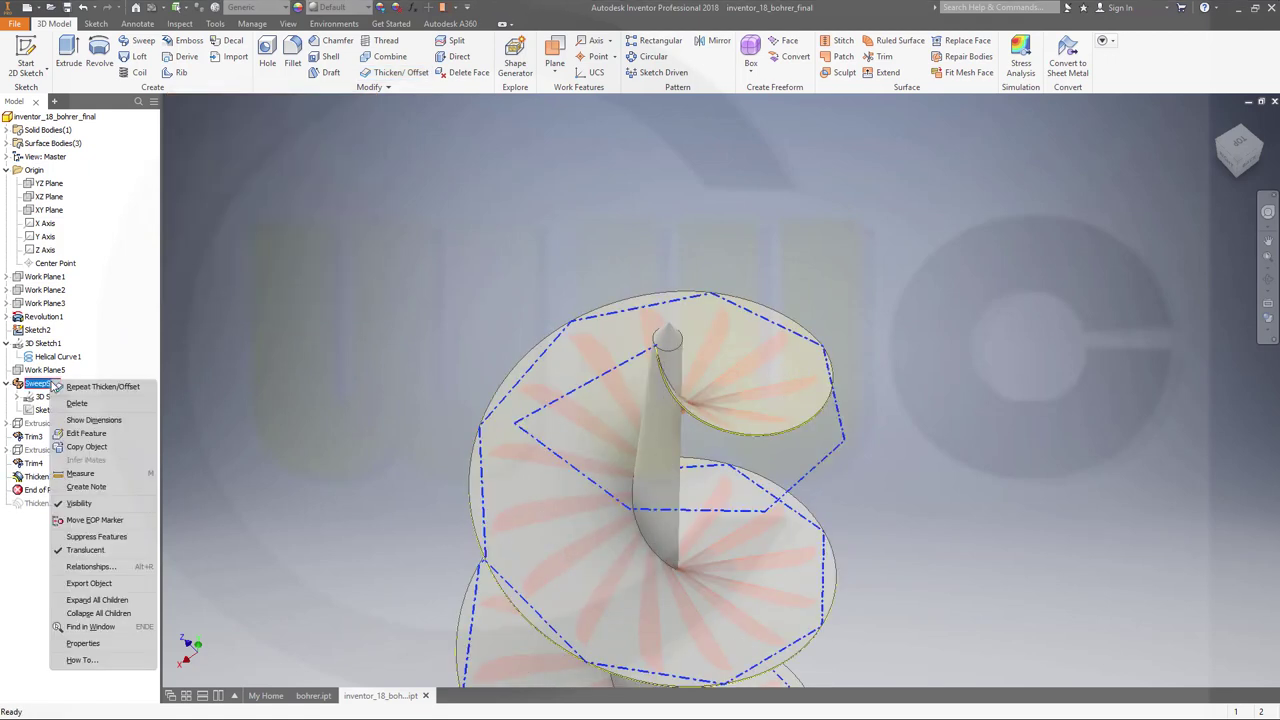
click(86, 504)
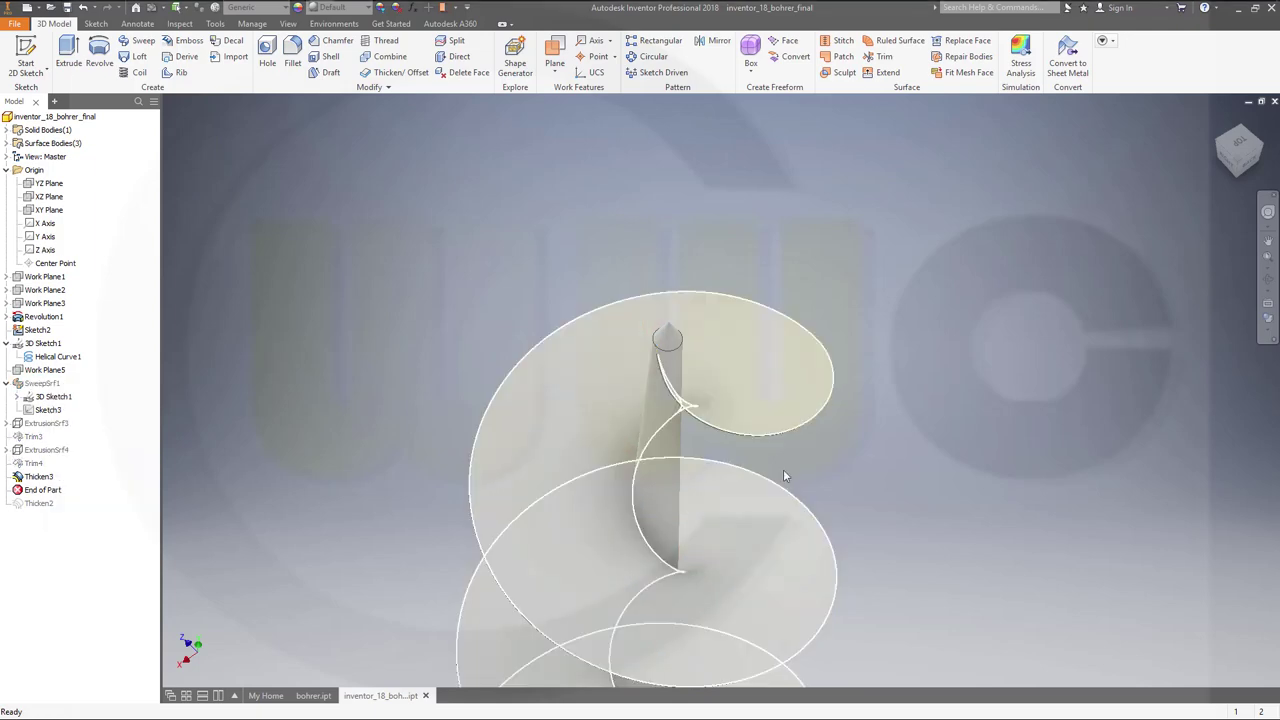
Examine the thickened blade's run-out at the core's tip and the whole auger from several angles.
mouse_move(800, 475)
shift+middle_down()
mouse_move(952, 431)
mouse_move(918, 428)
mouse_move(897, 363)
mouse_move(882, 588)
shift+middle_up()
scroll(813, 433, down, 5)
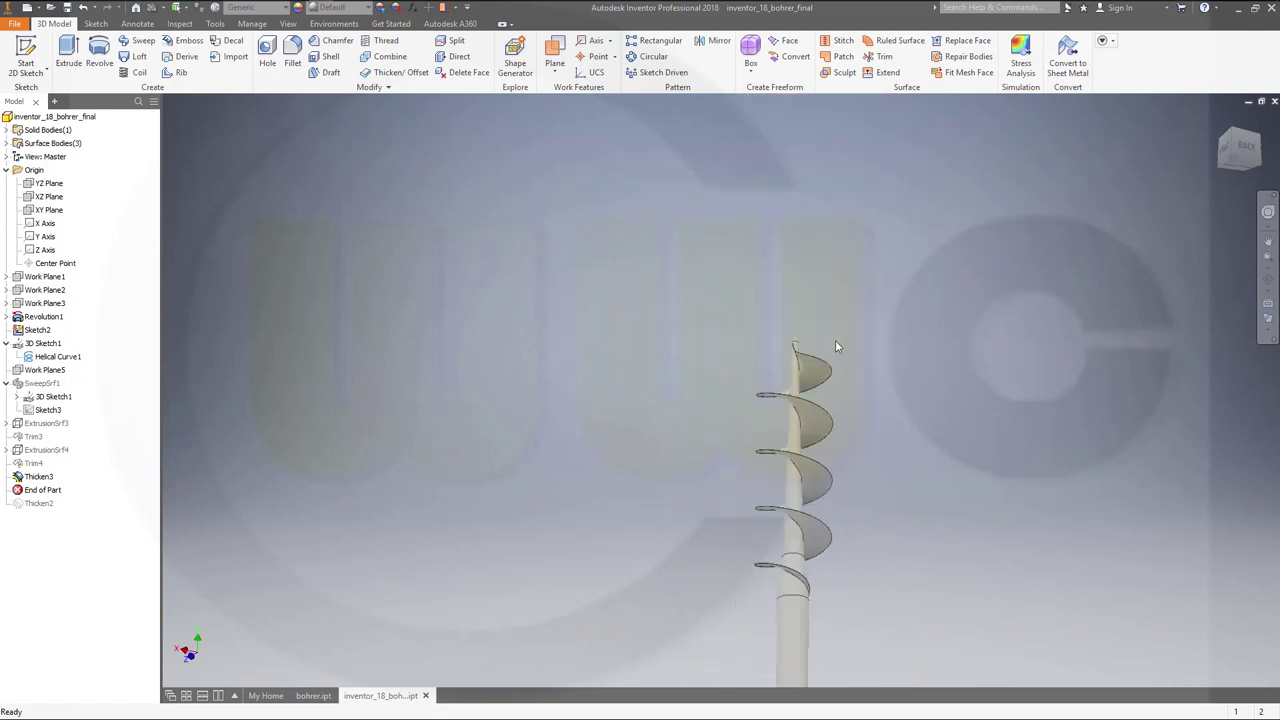
scroll(760, 370, up, 6)
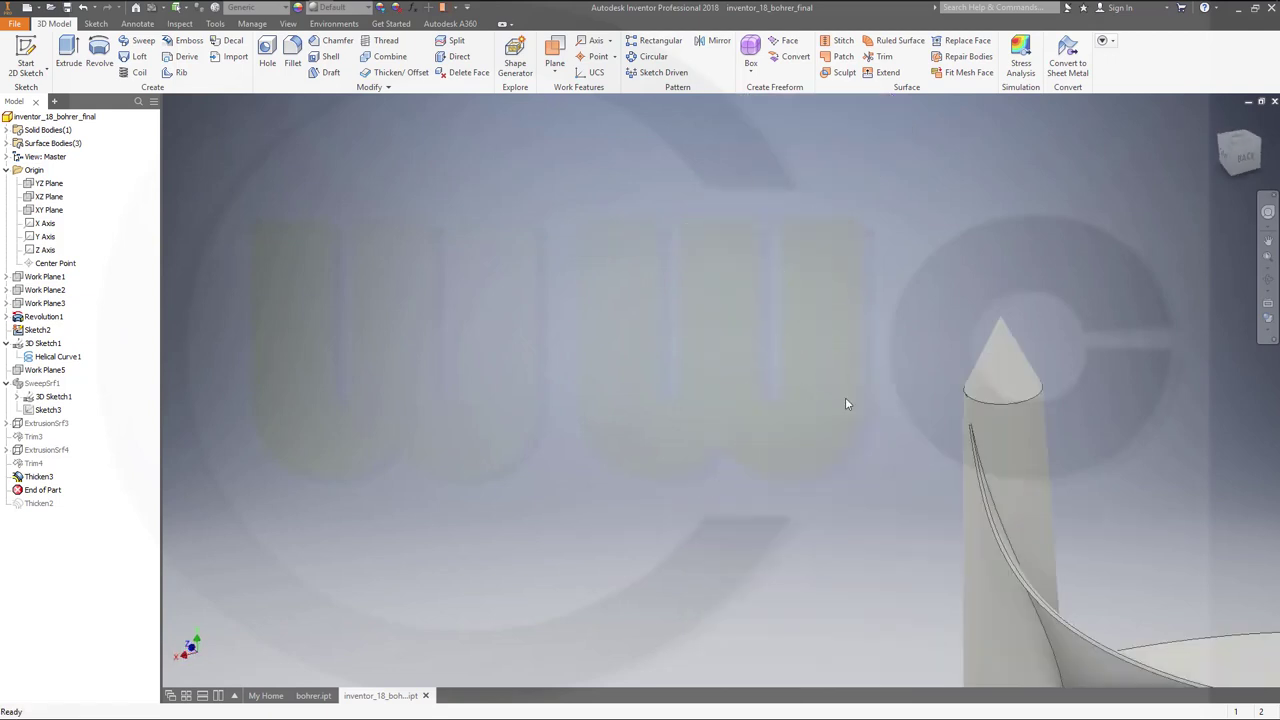
shift+middle_drag(1058, 495, 784, 340)
shift+middle_drag(659, 411, 720, 418)
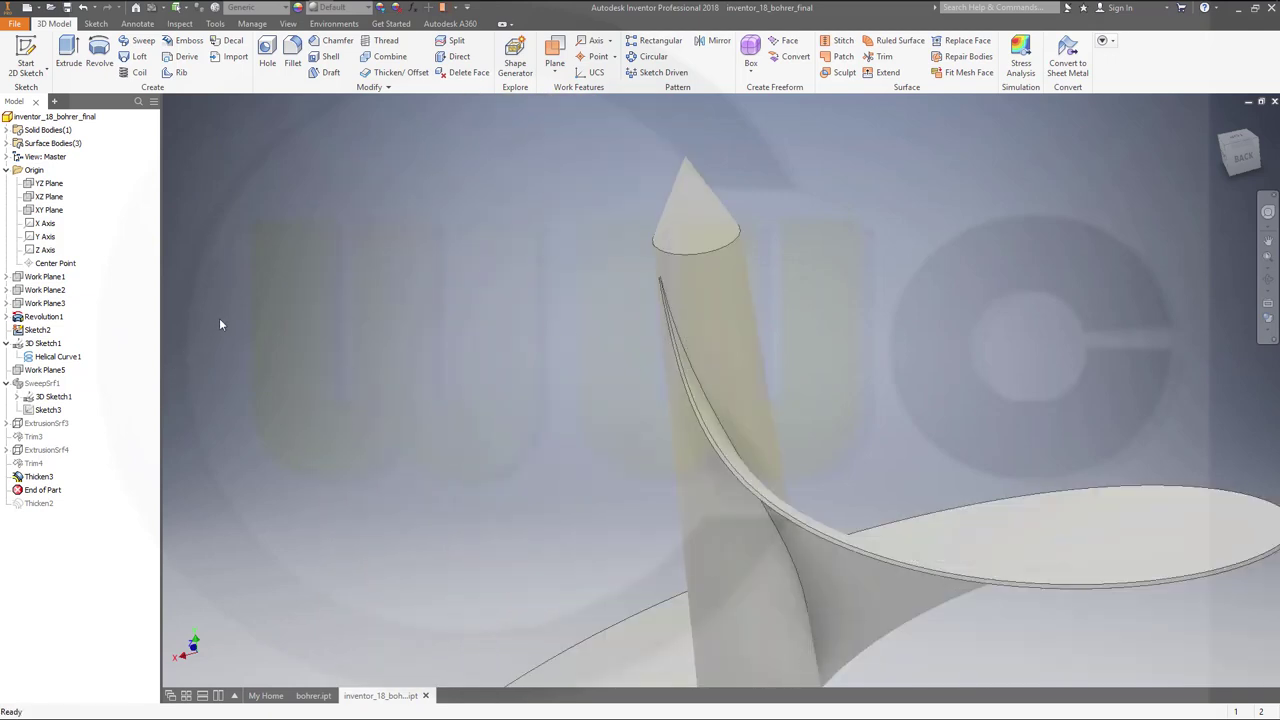
scroll(548, 312, up, 8)
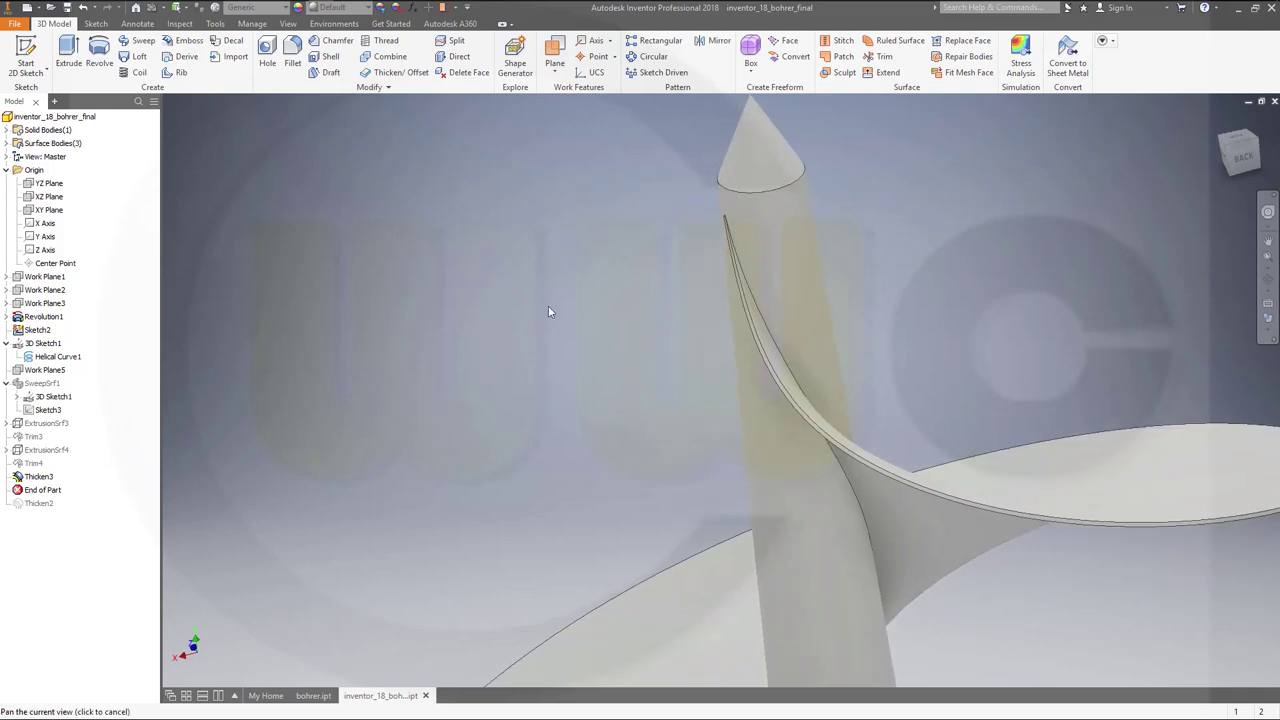
shift+middle_drag(745, 518, 791, 646)
shift+middle_drag(1014, 677, 825, 570)
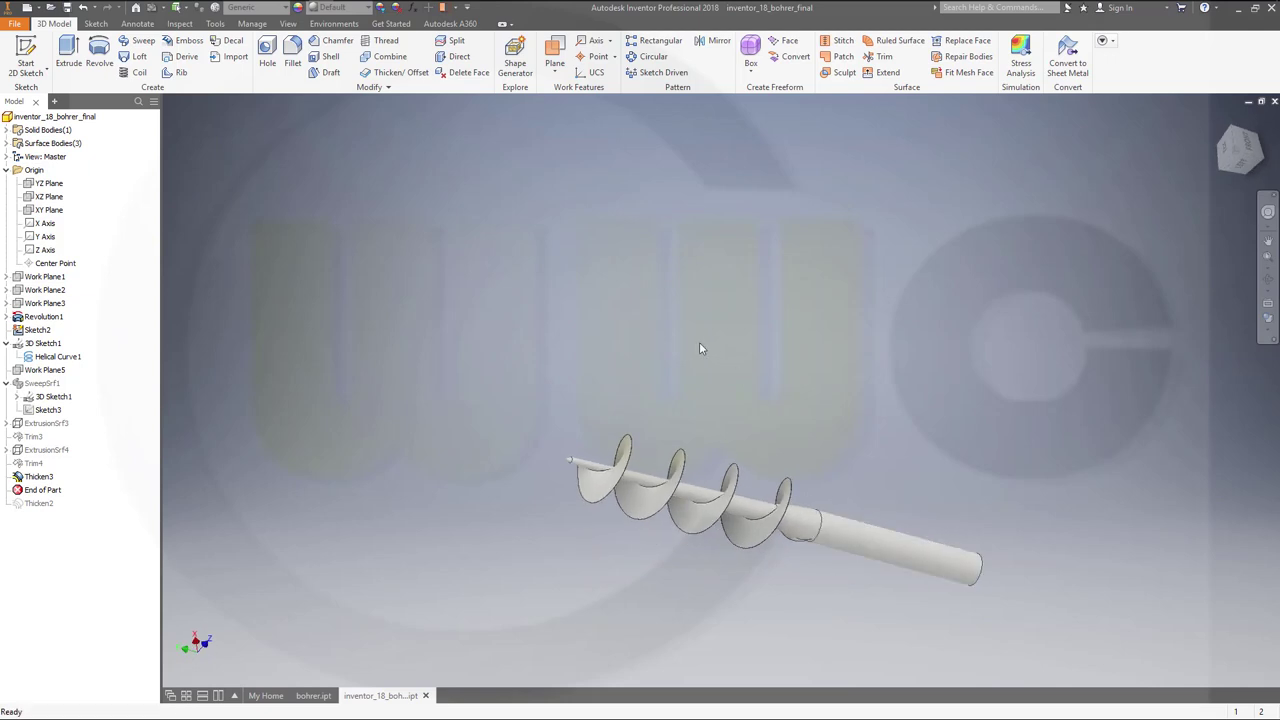